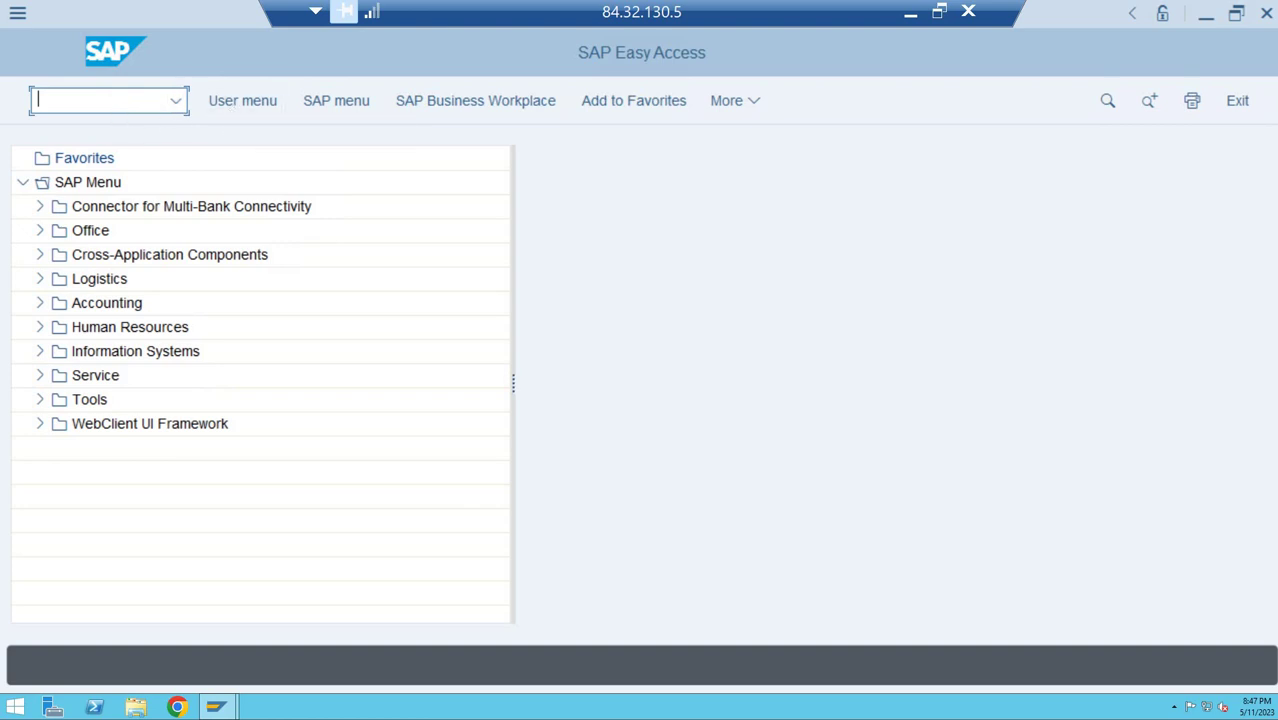
Run transaction SPRO and display the SAP Reference IMG.
{"action": "type", "text": "spro"}
{"action": "key", "text": "Return"}
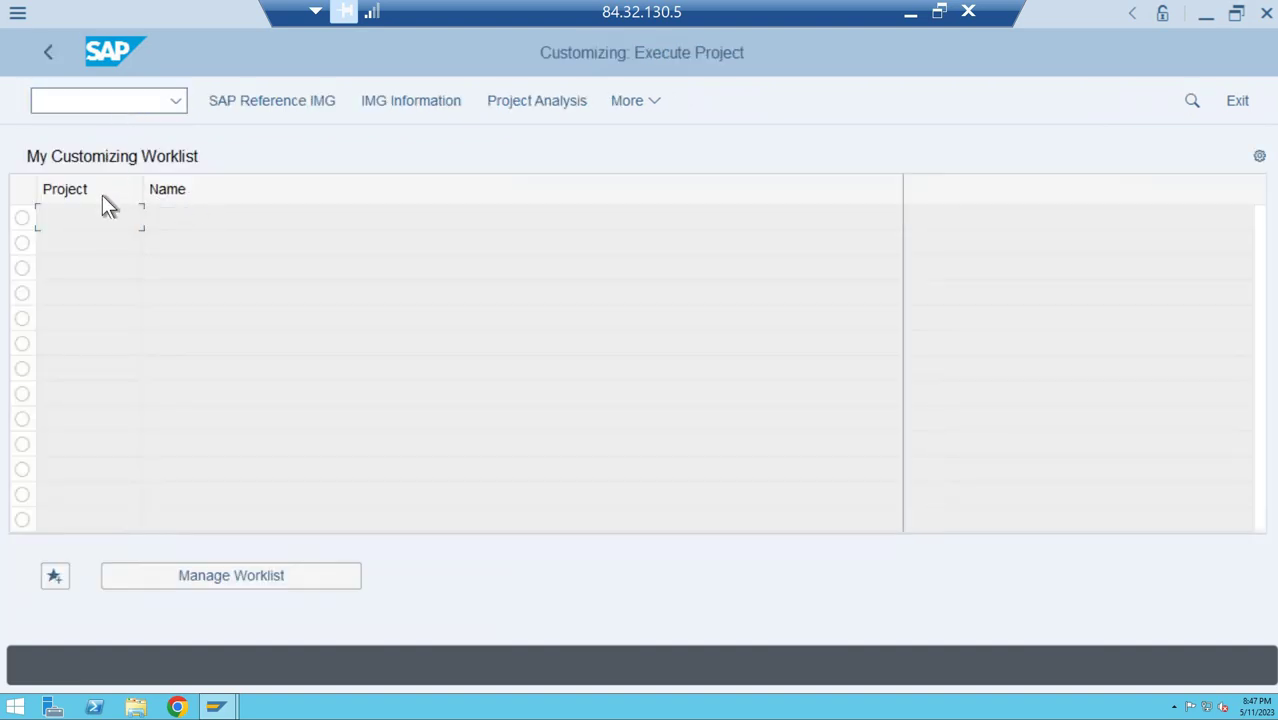
{"action": "left_click", "coordinate": [262, 101]}
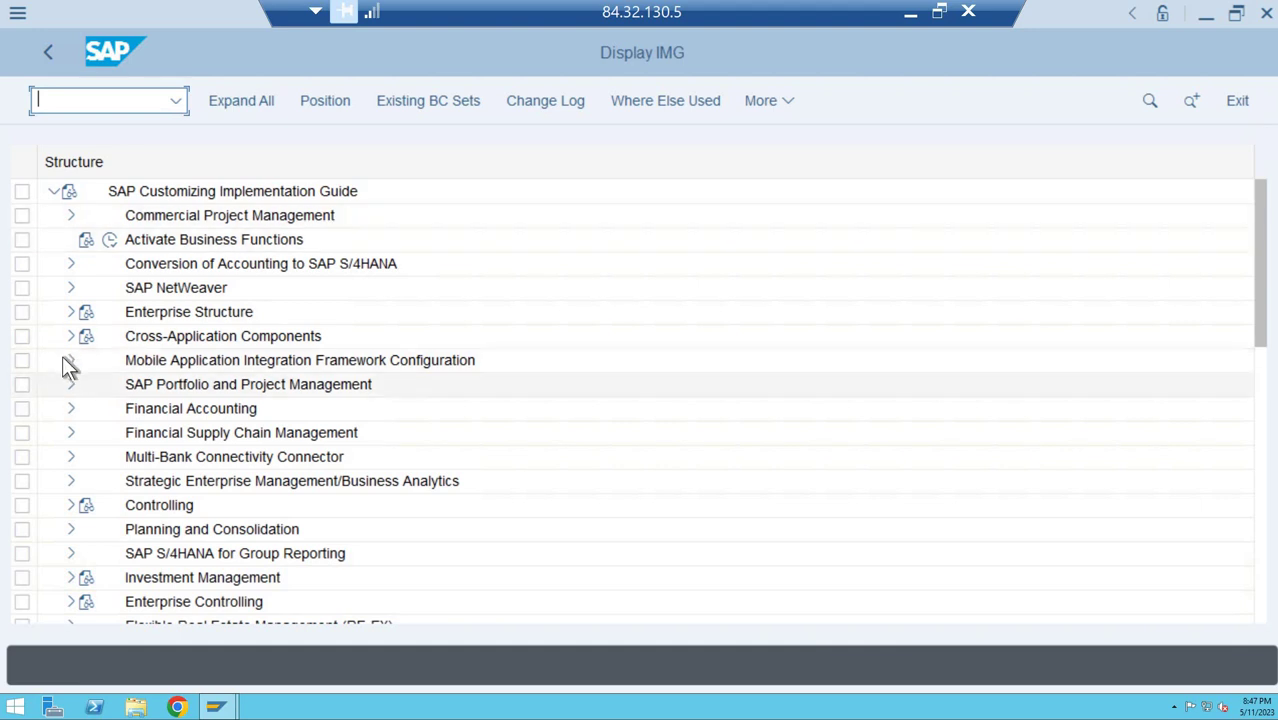
Expand the IMG structure through Financial Accounting, General Ledger Accounting and Master Data down to G/L Accounts.
{"action": "left_click", "coordinate": [71, 411]}
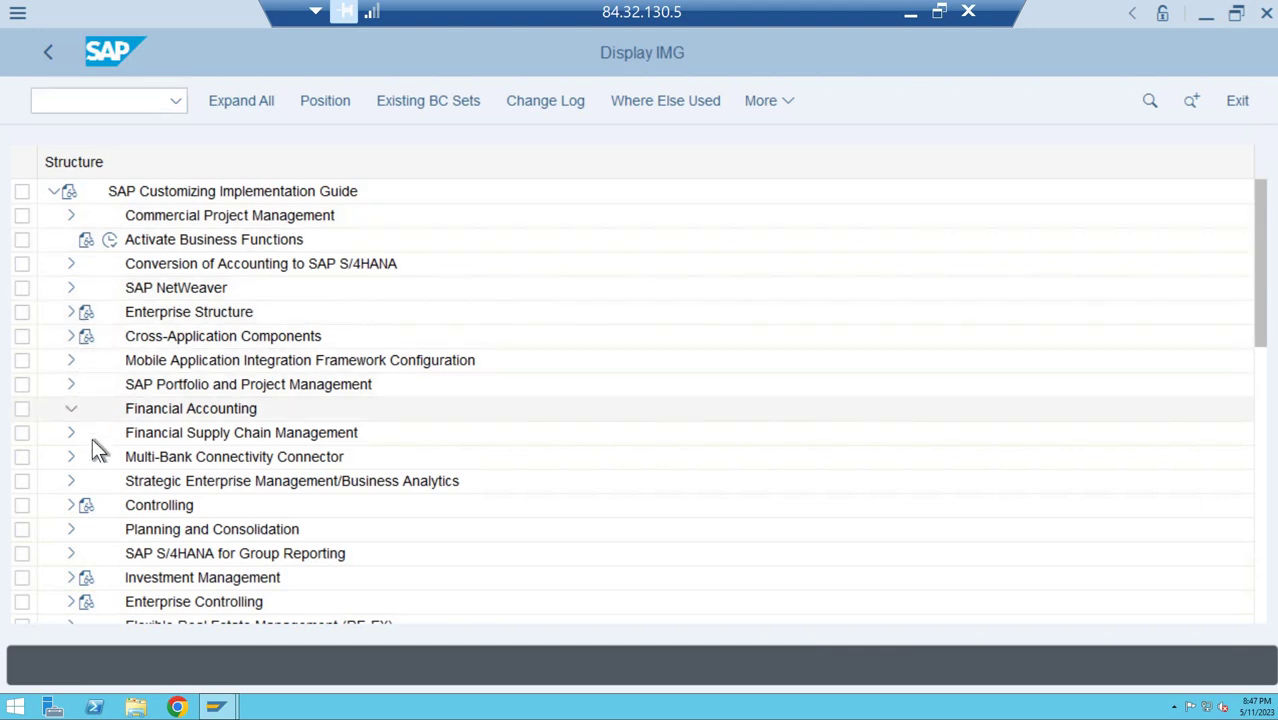
{"action": "scroll", "coordinate": [92, 449], "scroll_direction": "down", "scroll_amount": 1}
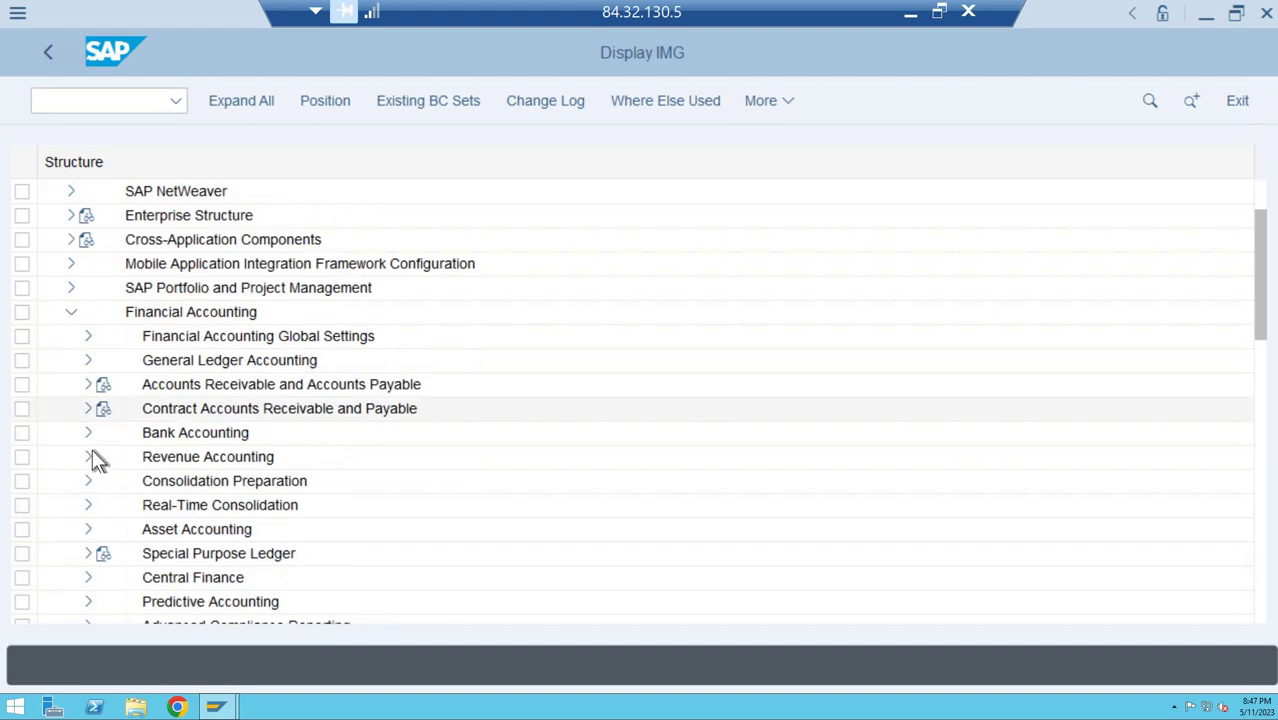
{"action": "left_click", "coordinate": [87, 360]}
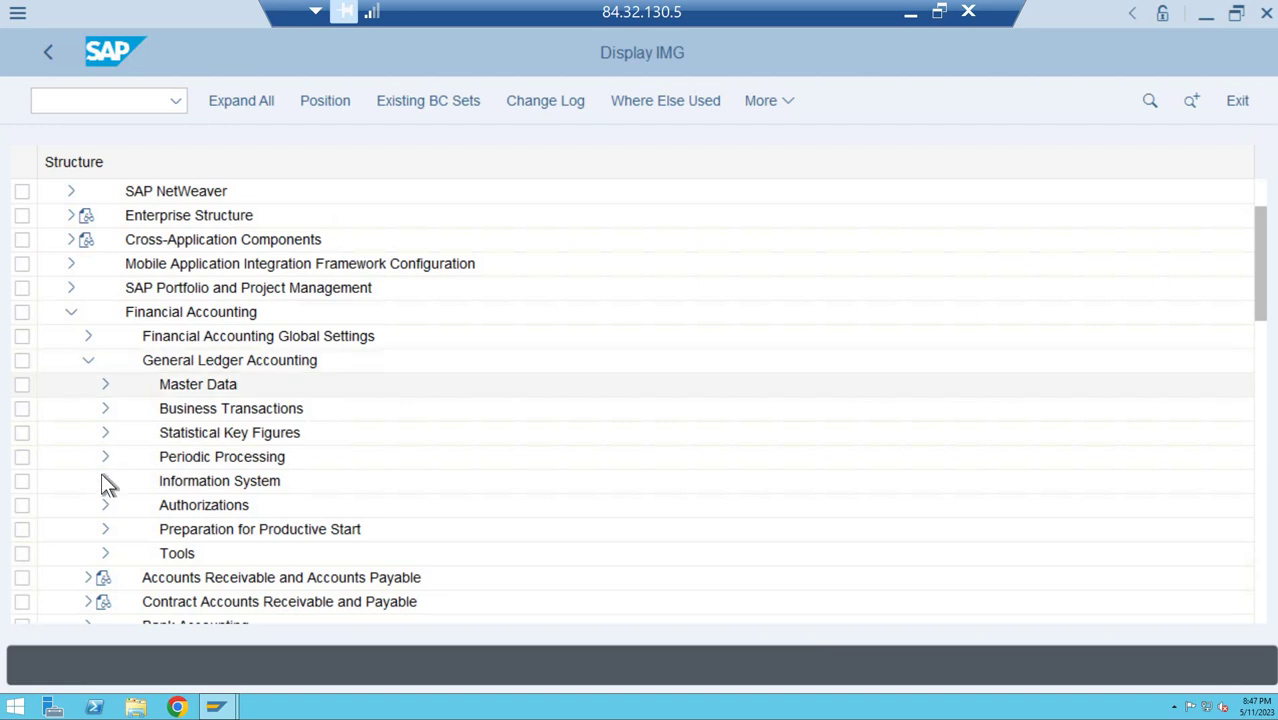
{"action": "left_click", "coordinate": [105, 386]}
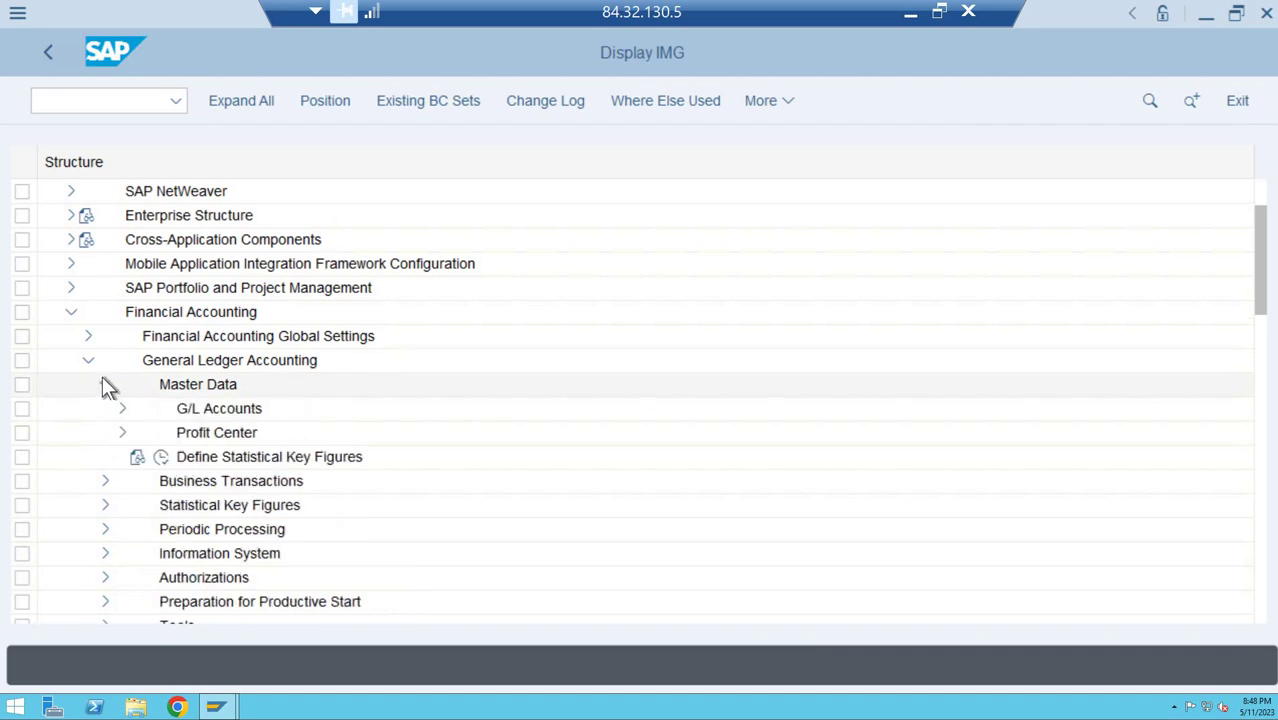
{"action": "left_click", "coordinate": [103, 382]}
{"action": "left_click", "coordinate": [103, 382]}
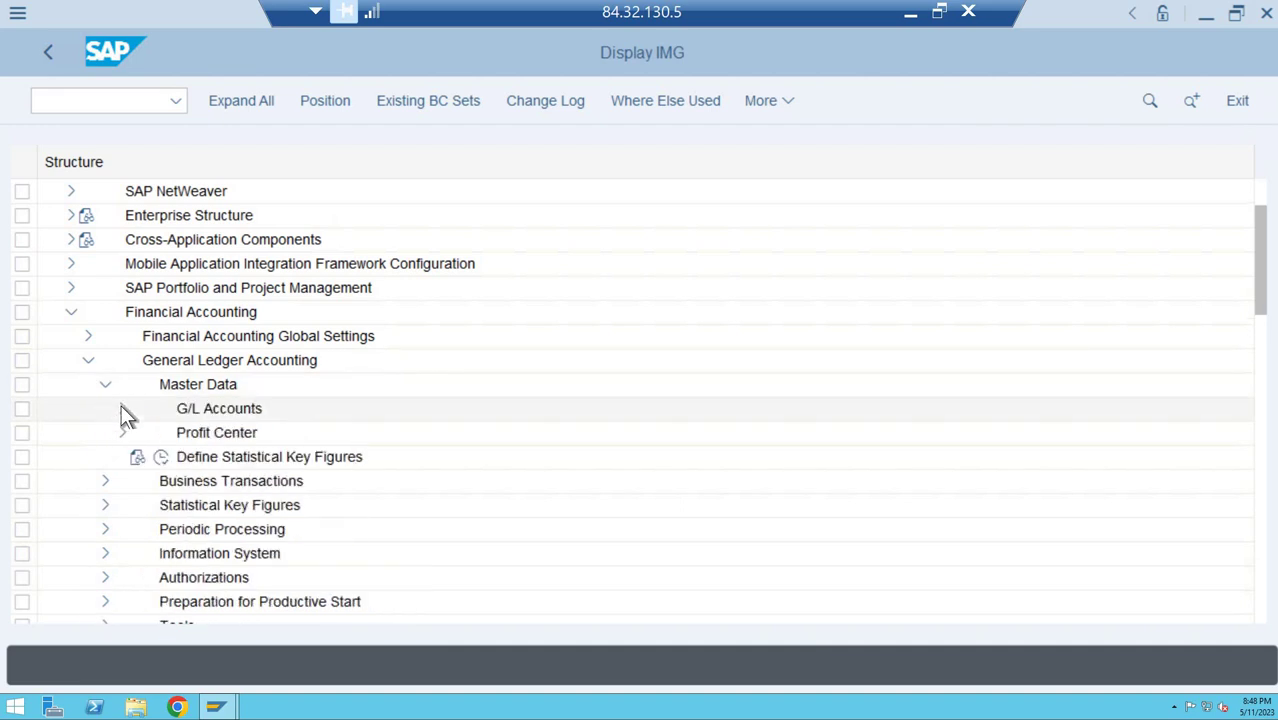
{"action": "left_click", "coordinate": [123, 409]}
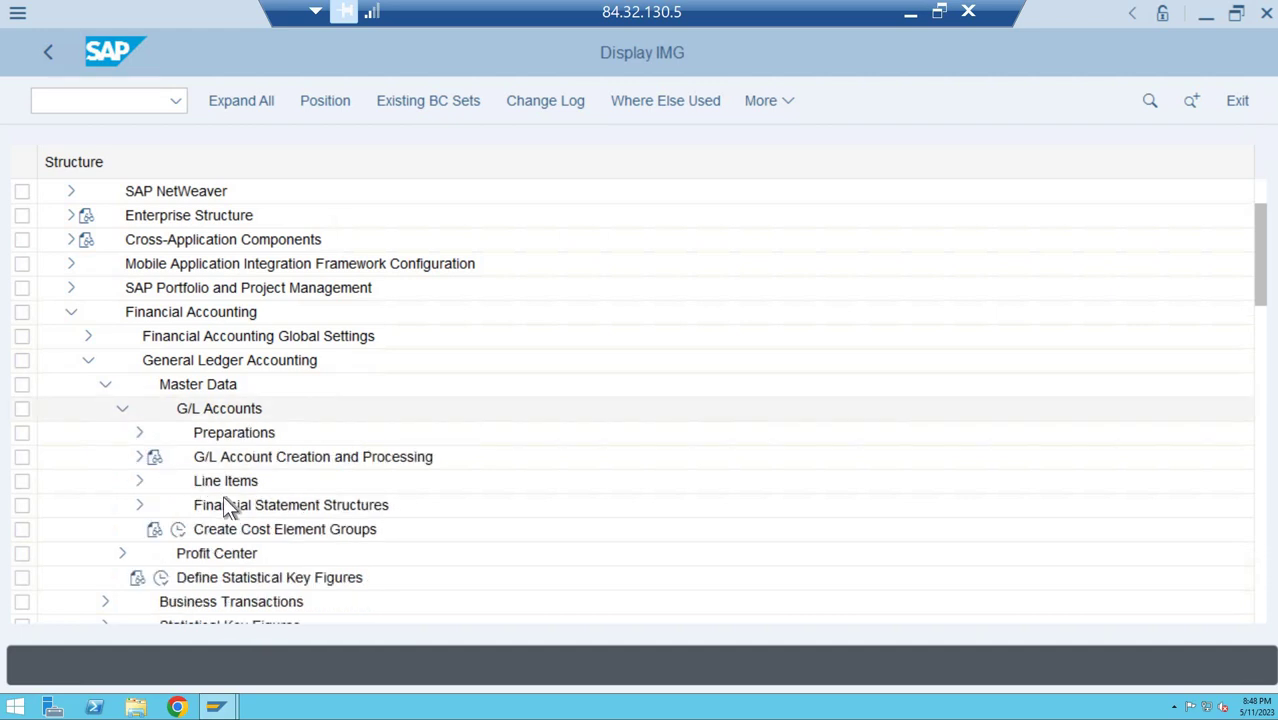
{"action": "left_click", "coordinate": [140, 506]}
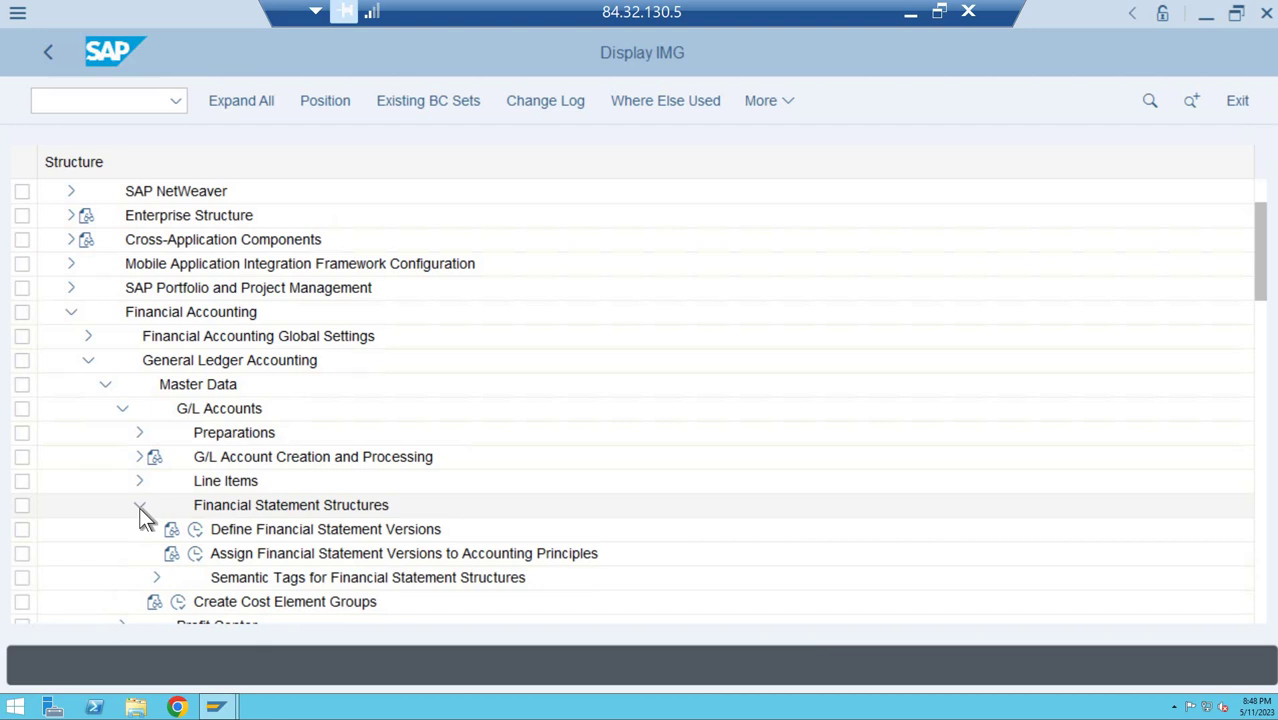
{"action": "left_click", "coordinate": [136, 494]}
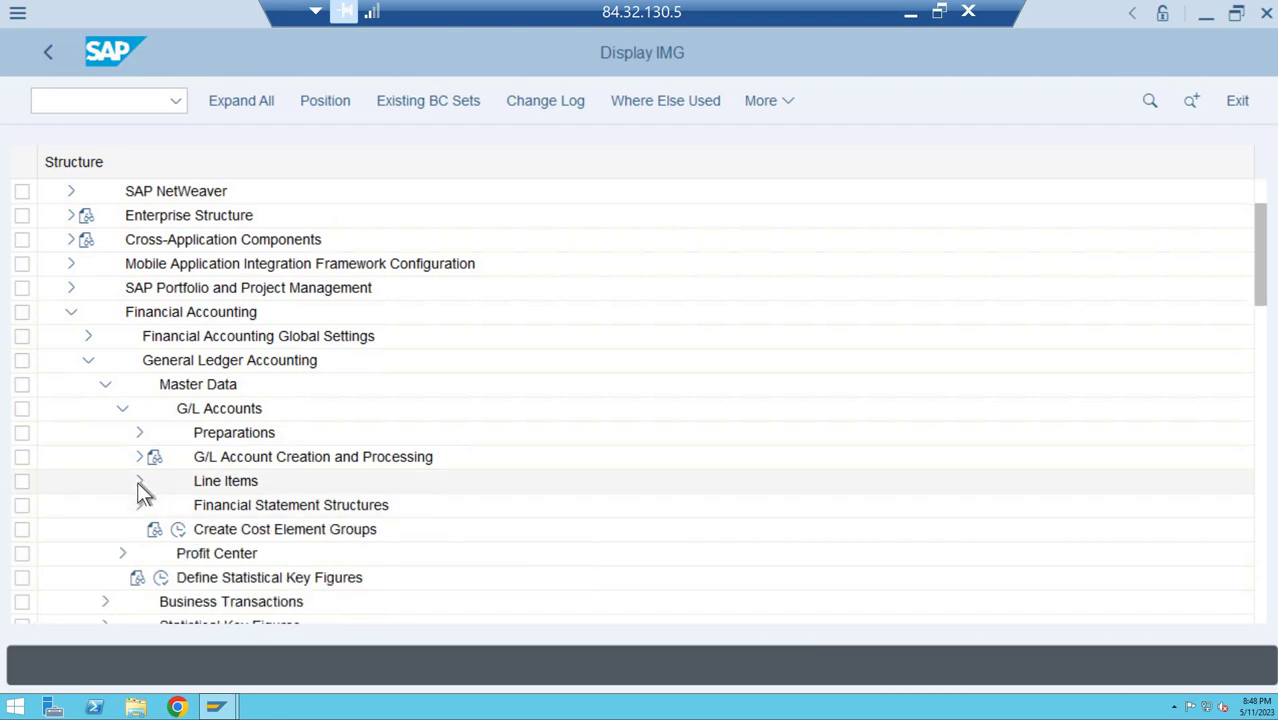
{"action": "left_click", "coordinate": [137, 481]}
{"action": "left_click", "coordinate": [138, 480]}
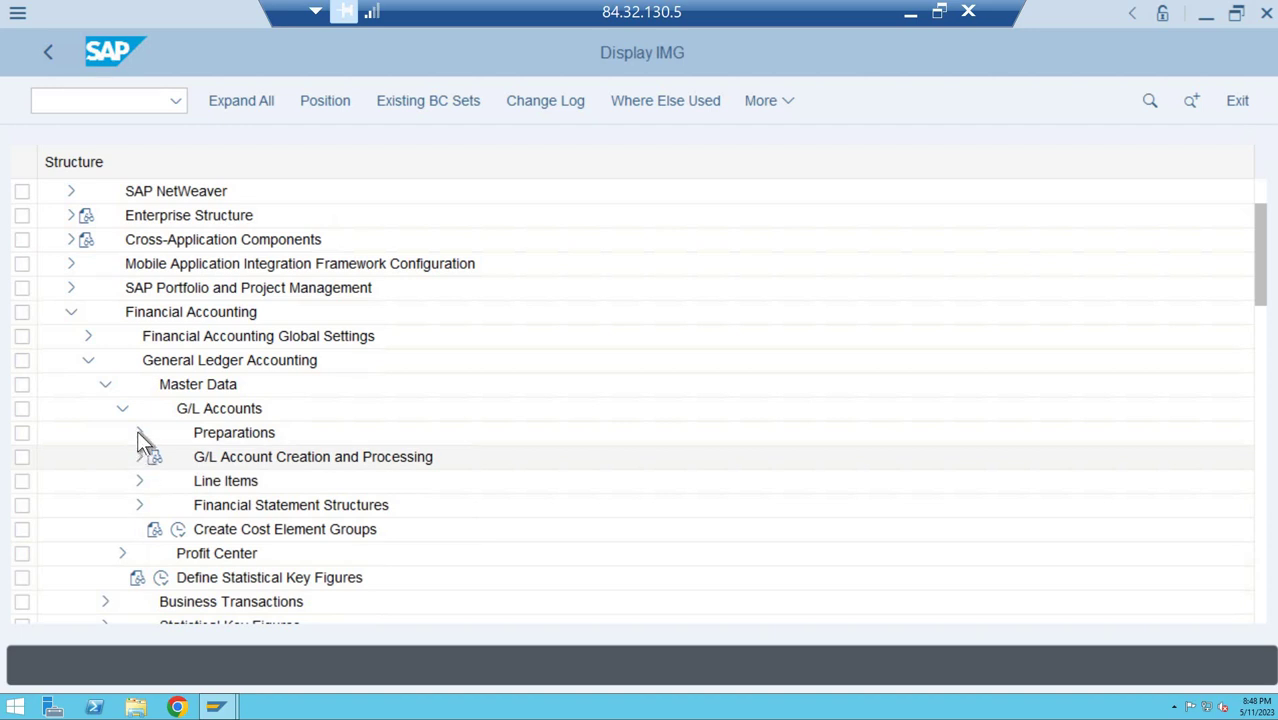
Execute Edit Chart of Accounts List from the G/L Accounts Preparations node and start a new entry.
{"action": "left_click", "coordinate": [138, 432]}
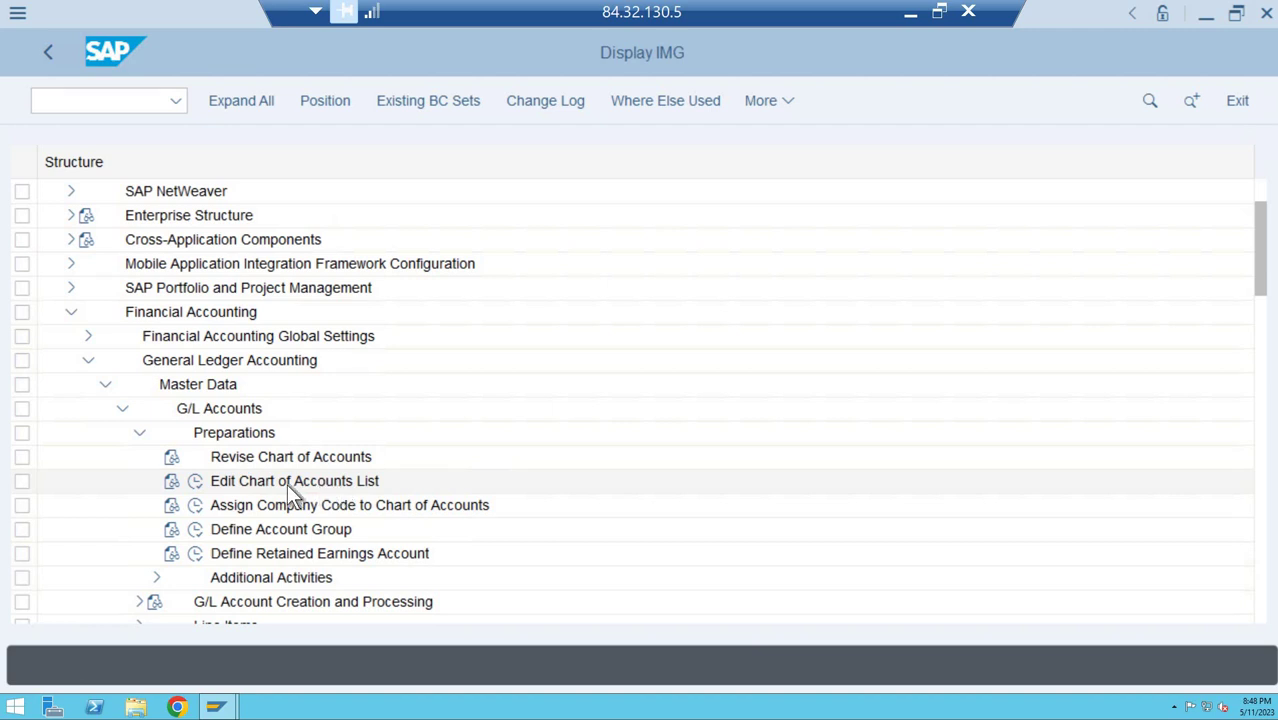
{"action": "left_click", "coordinate": [195, 481]}
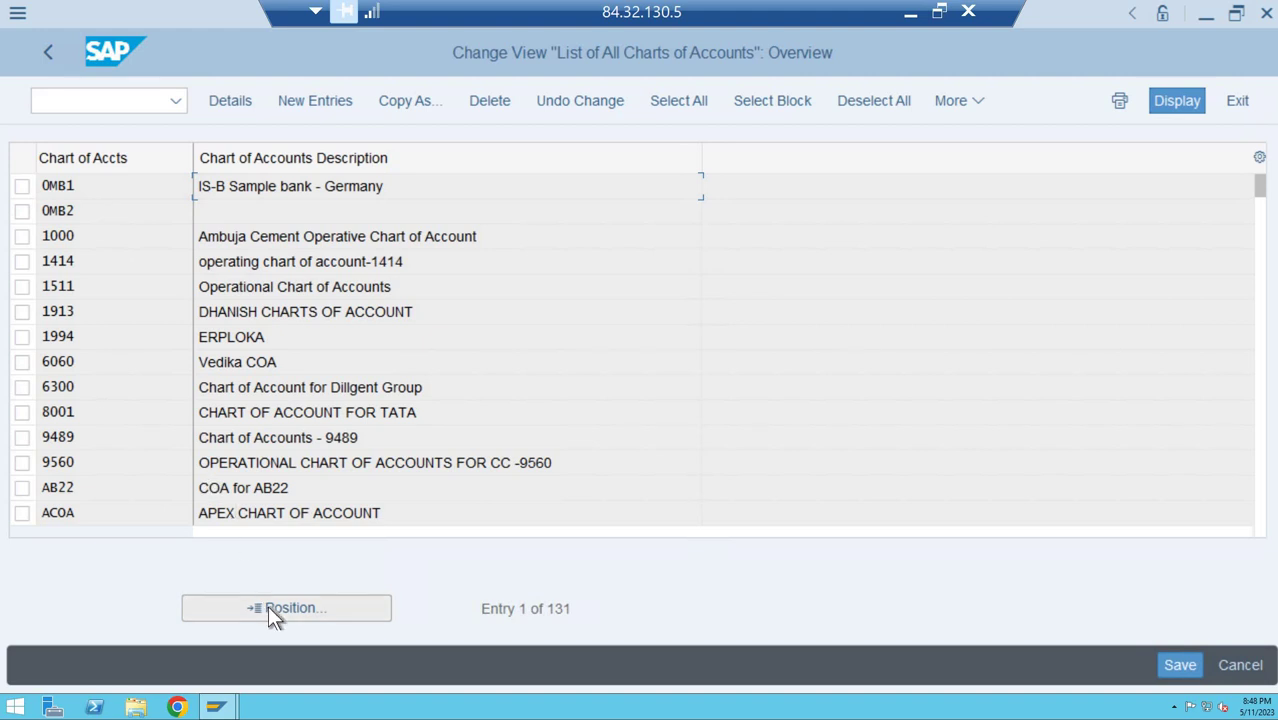
{"action": "left_click", "coordinate": [316, 104]}
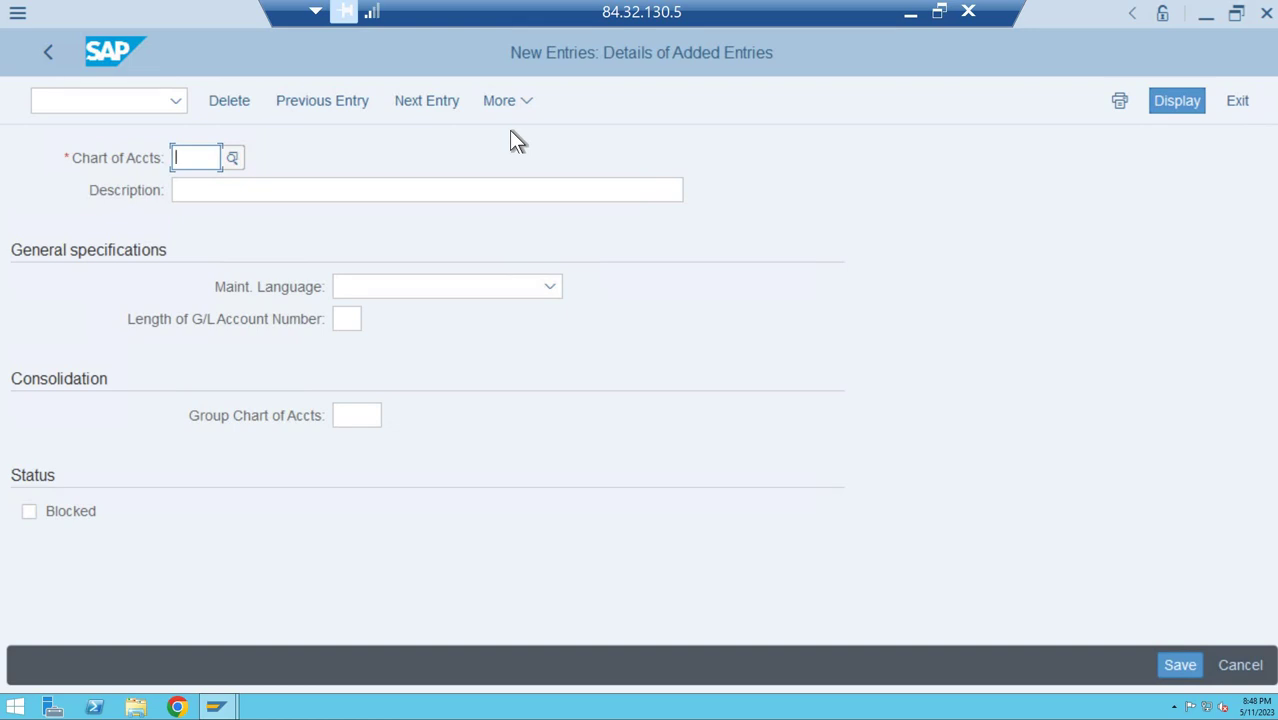
Enter NE01 as the chart of accounts key and "Chart of Account NE01" as its description.
{"action": "type", "text": "NE"}
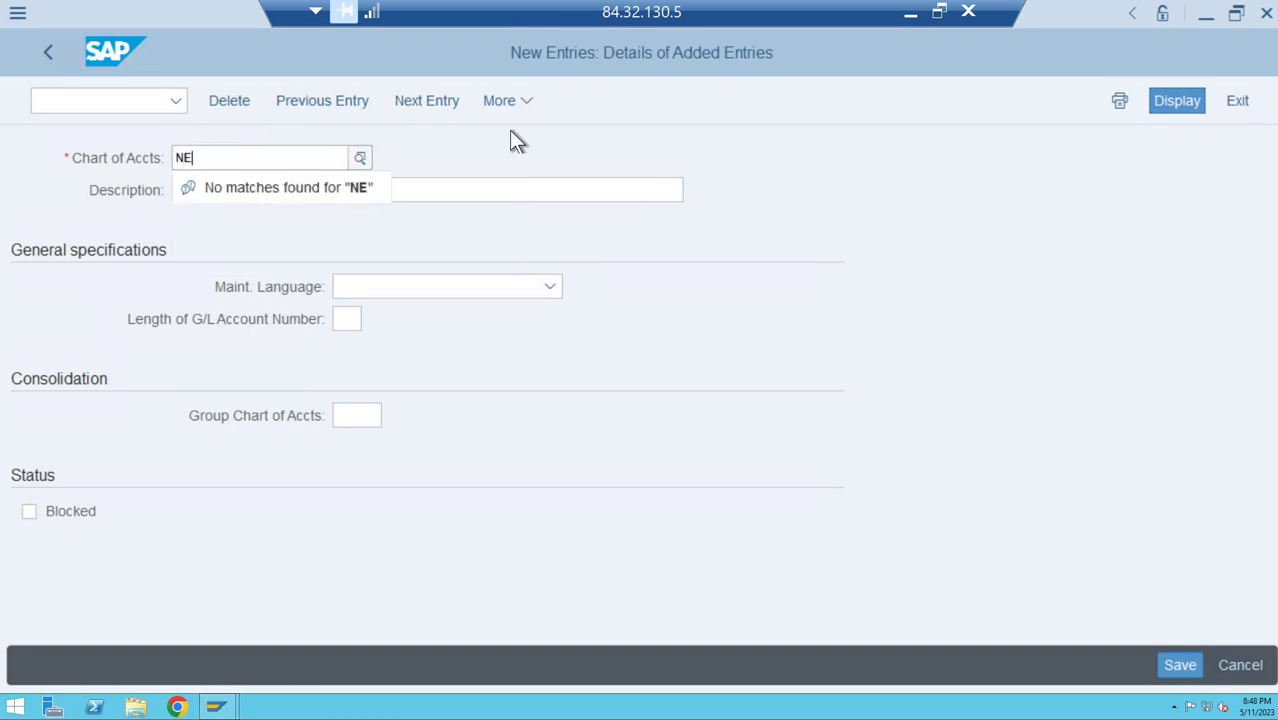
{"action": "type", "text": "01"}
{"action": "key", "text": "Tab"}
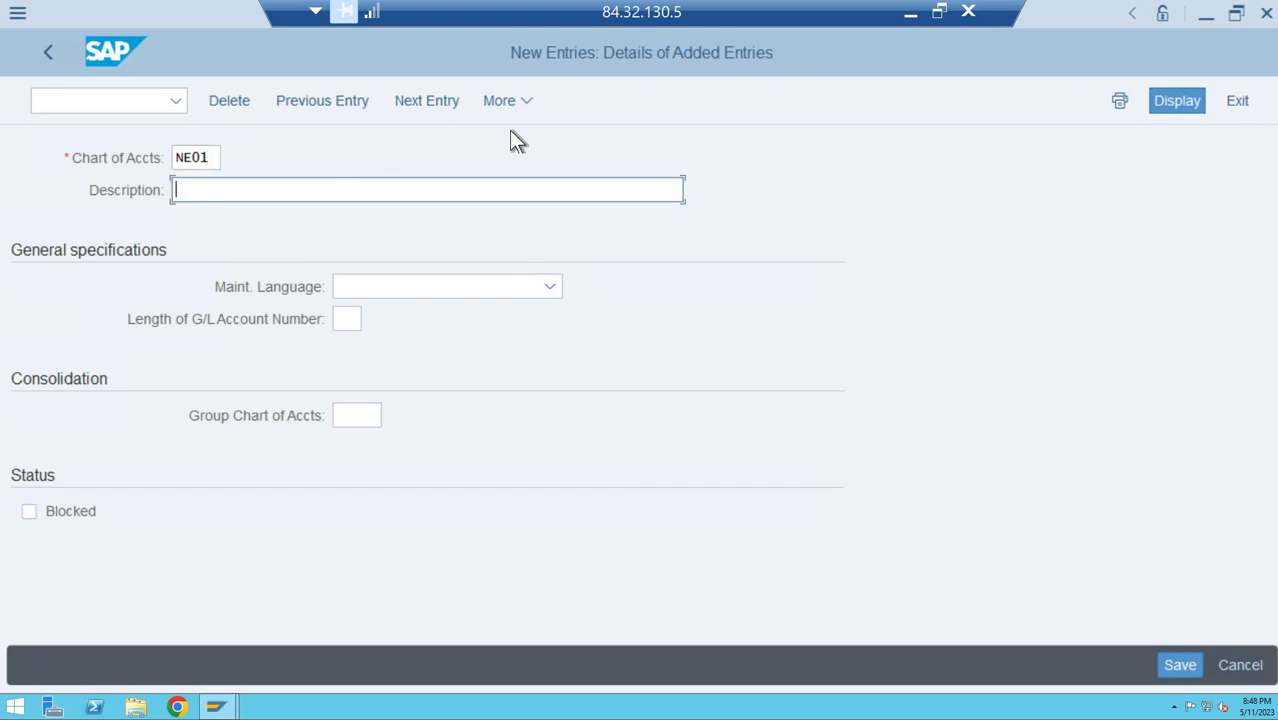
{"action": "type", "text": "C"}
{"action": "type", "text": "hart "}
{"action": "type", "text": "i"}
{"action": "type", "text": "of A"}
{"action": "type", "text": "ccount "}
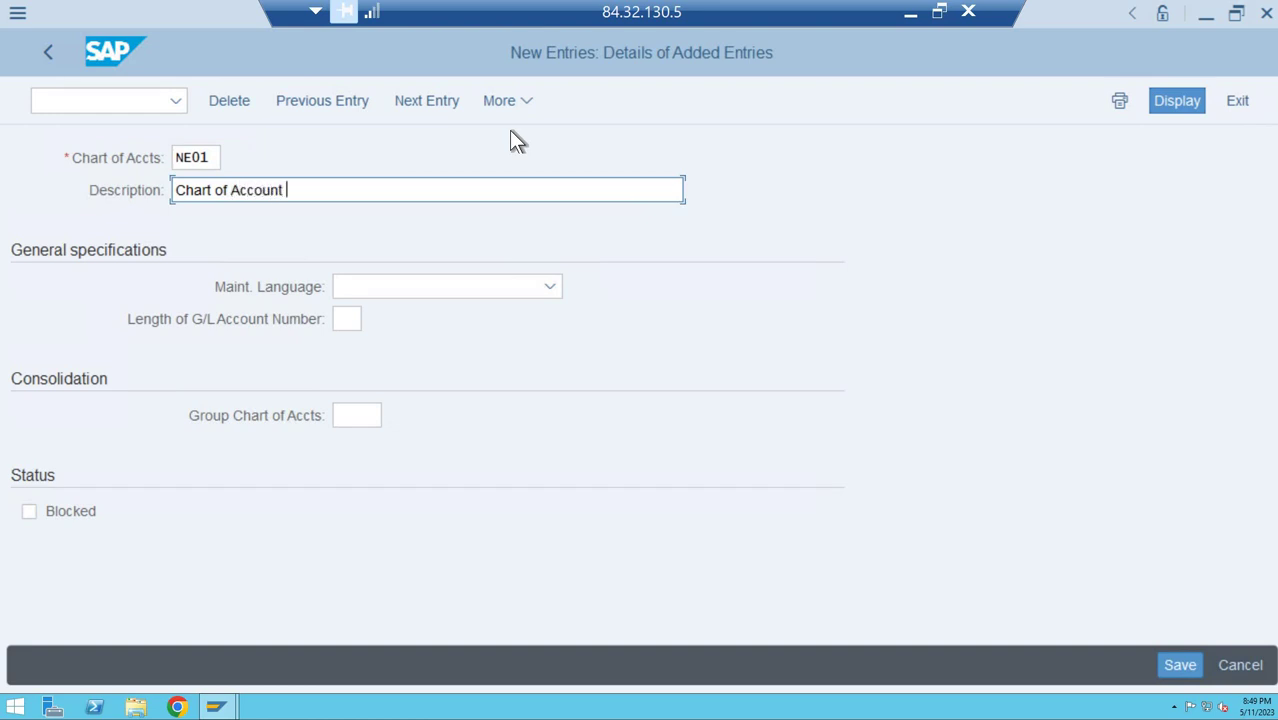
{"action": "type", "text": "NE01"}
{"action": "key", "text": "Tab"}
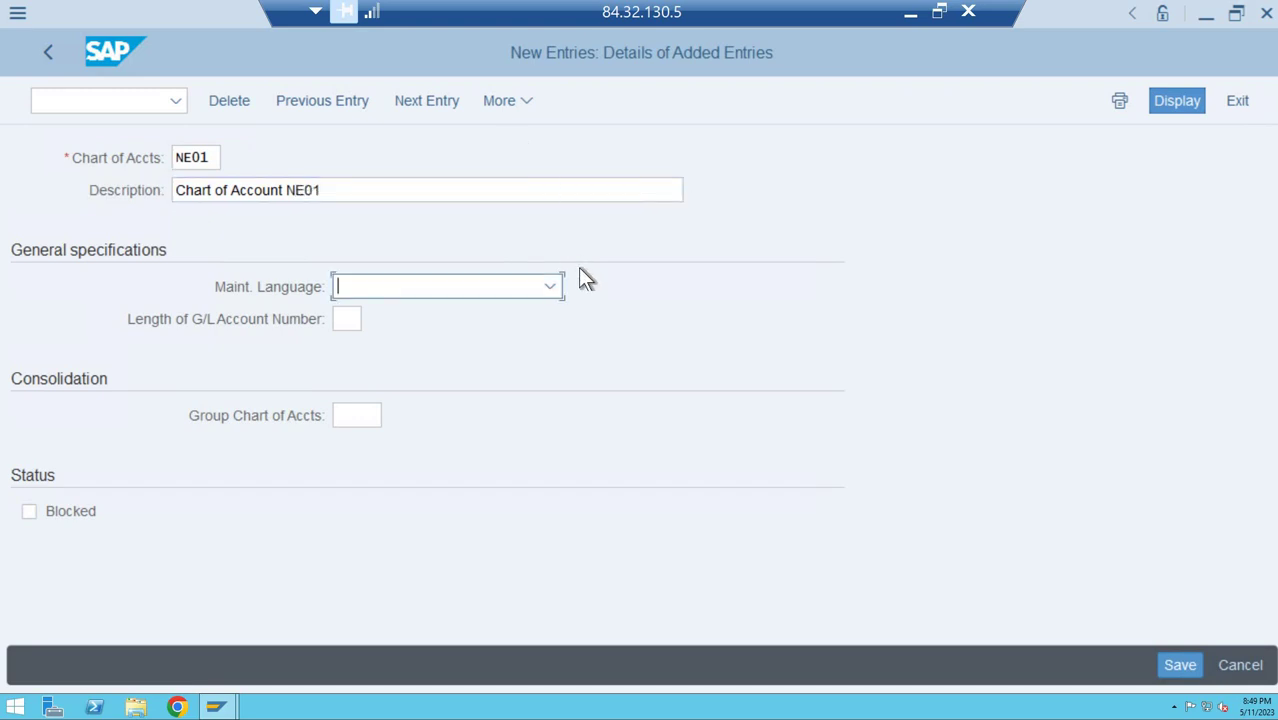
Set the maintenance language to English and the G/L account number length to 6.
{"action": "key", "text": "e"}
{"action": "key", "text": "Tab"}
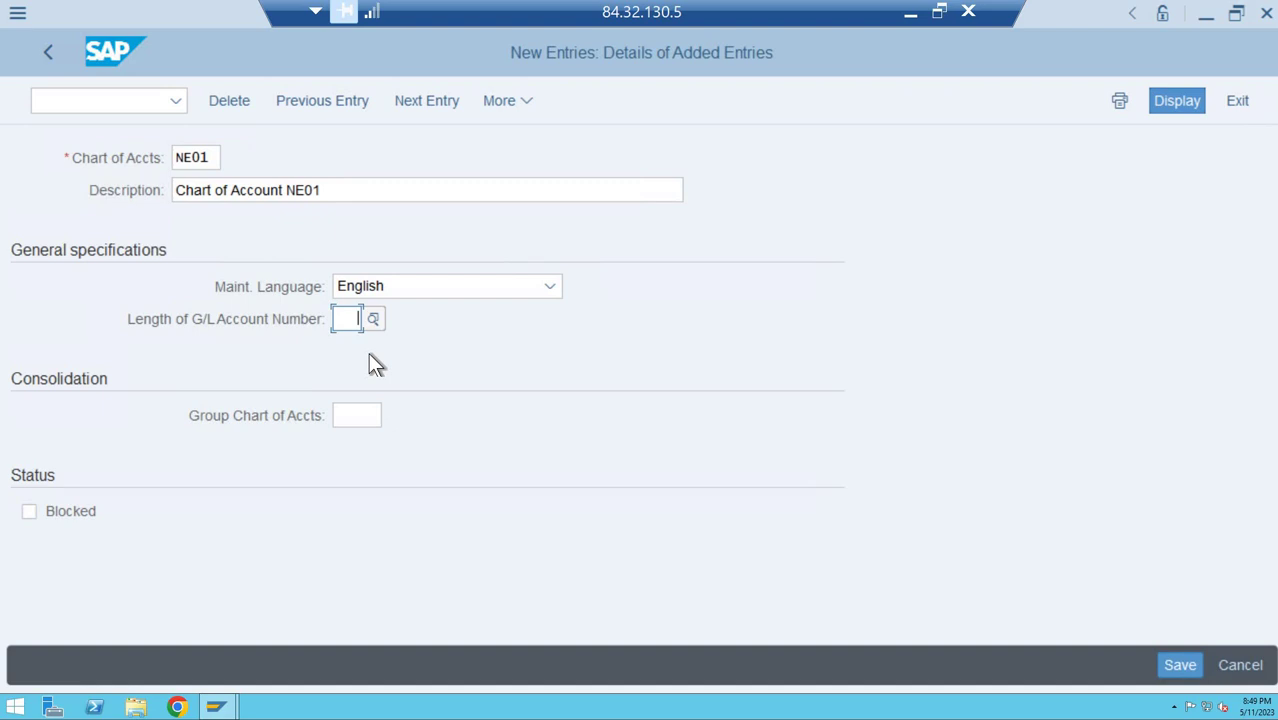
{"action": "type", "text": "6"}
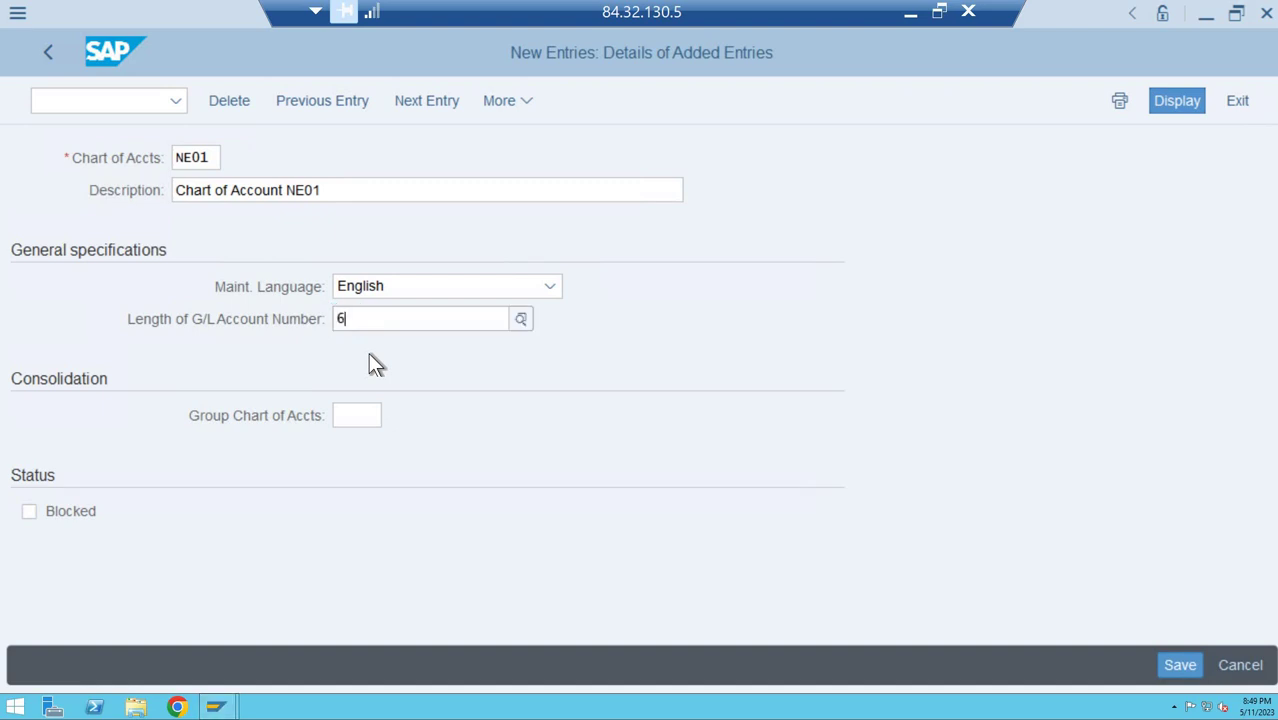
{"action": "key", "text": "Tab"}
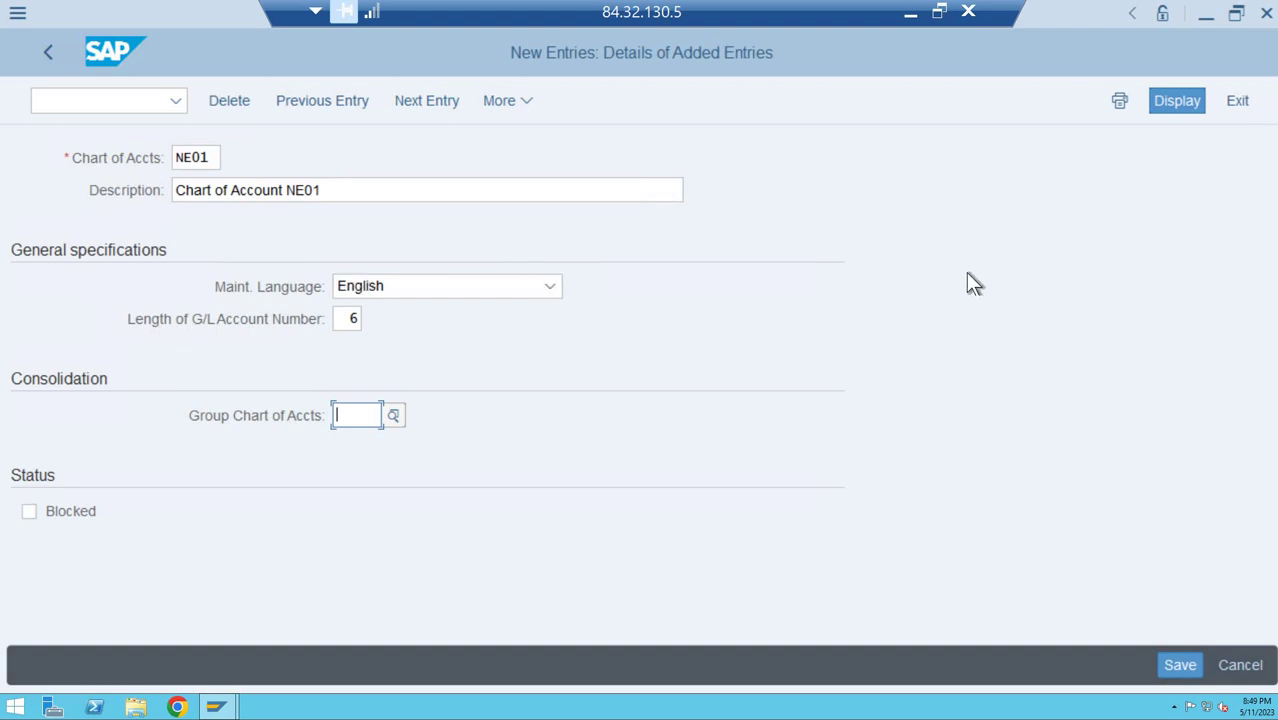
Save the chart of accounts in a new customizing request with the short description "Define COA".
{"action": "key", "text": "ctrl+s"}
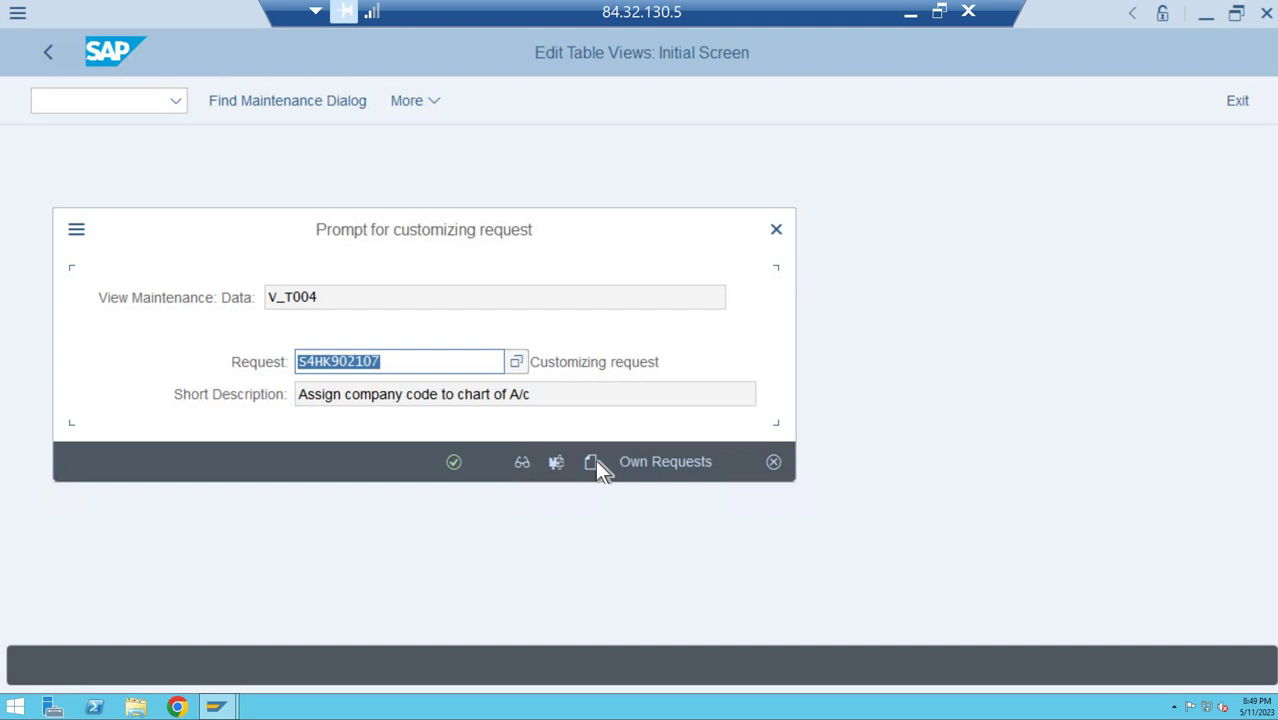
{"action": "left_click", "coordinate": [592, 462]}
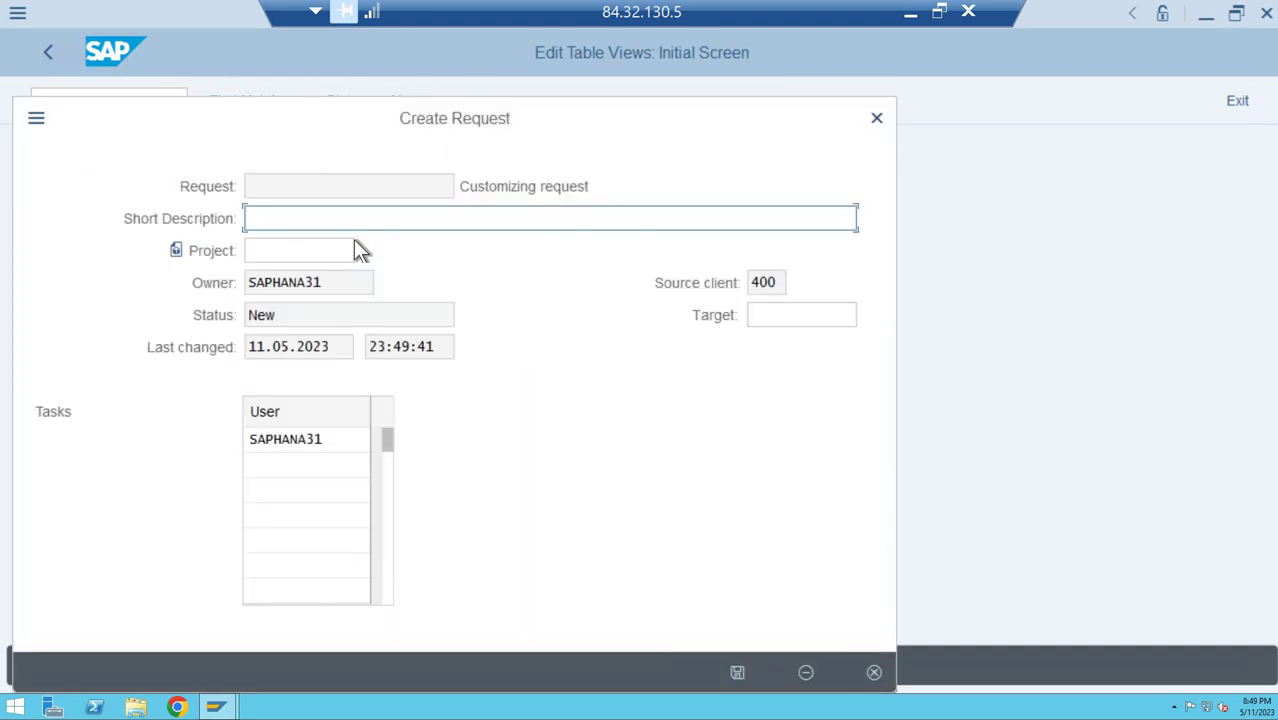
{"action": "type", "text": "Define COA"}
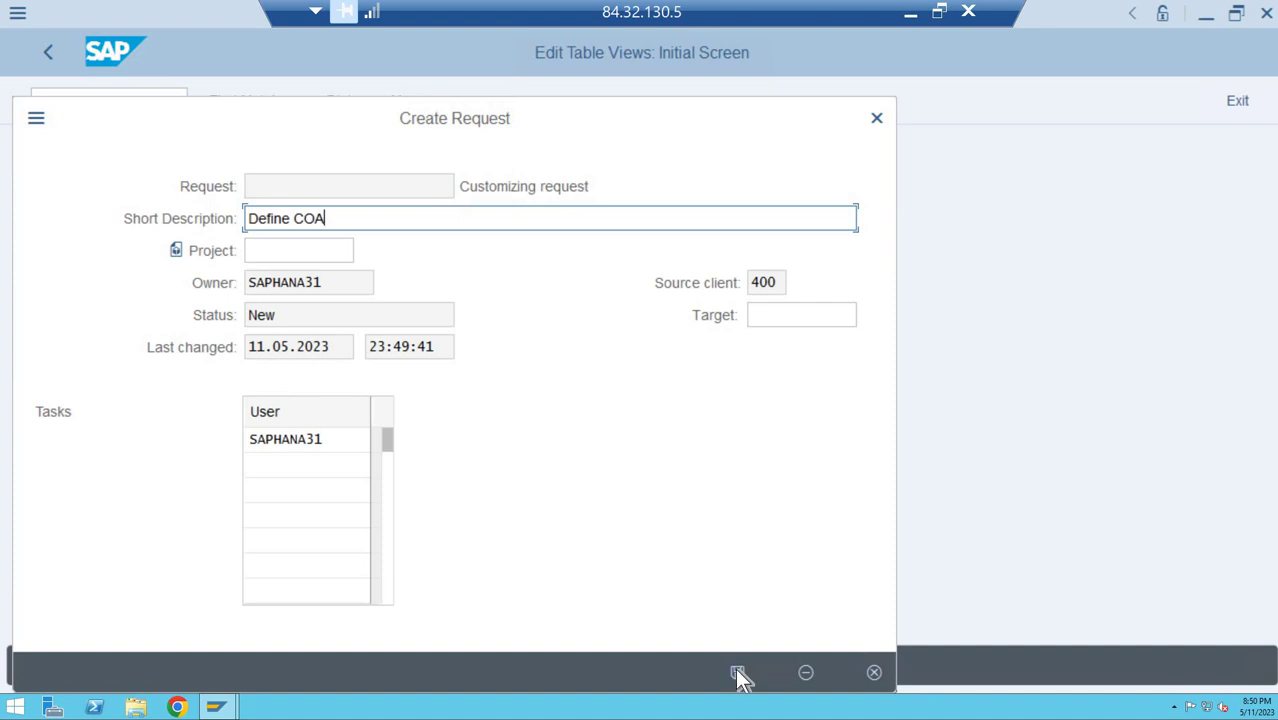
{"action": "key", "text": "Return"}
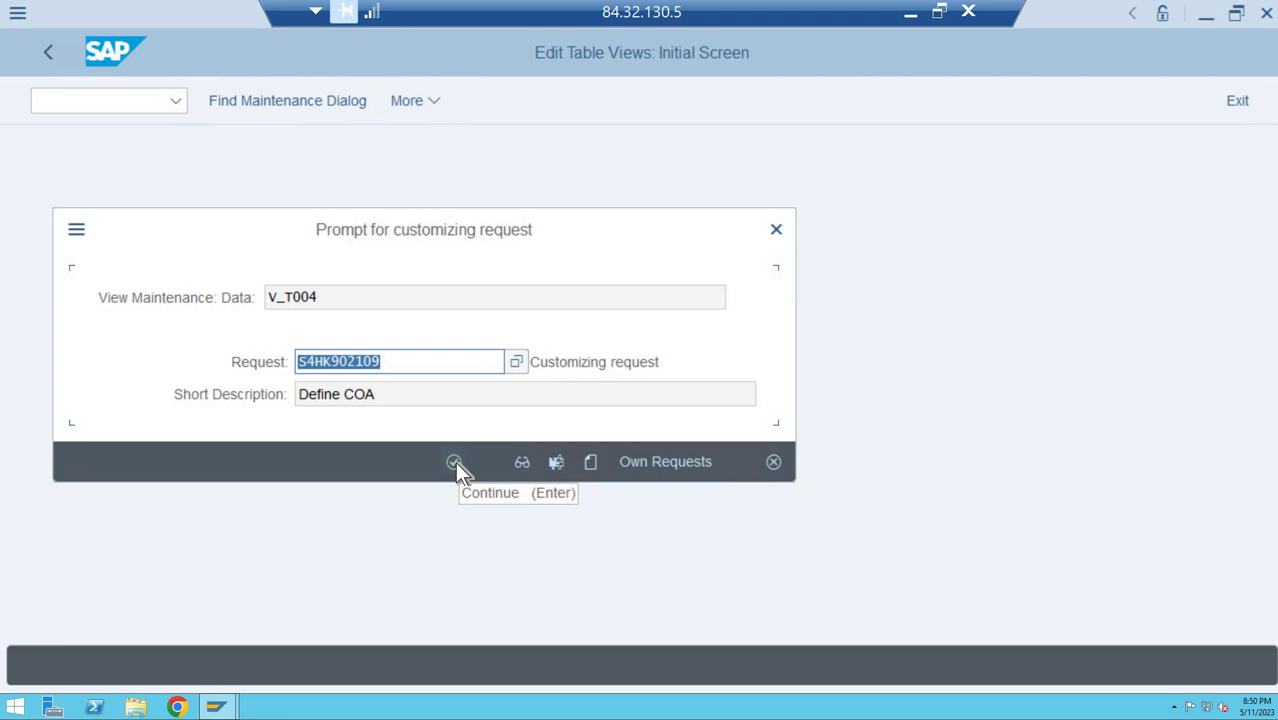
{"action": "left_click", "coordinate": [455, 461]}
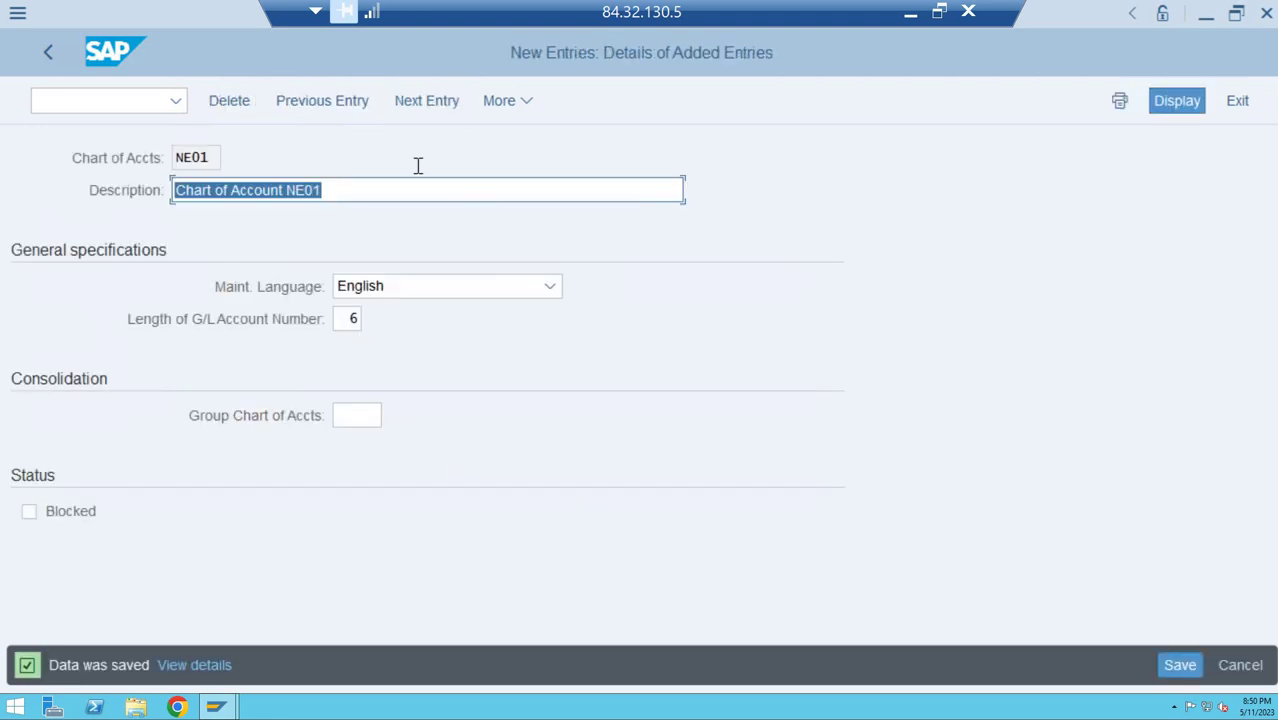
Leave the charts of accounts list and execute the IMG activity Assign Company Code to Chart of Accounts.
{"action": "left_click", "coordinate": [1258, 675]}
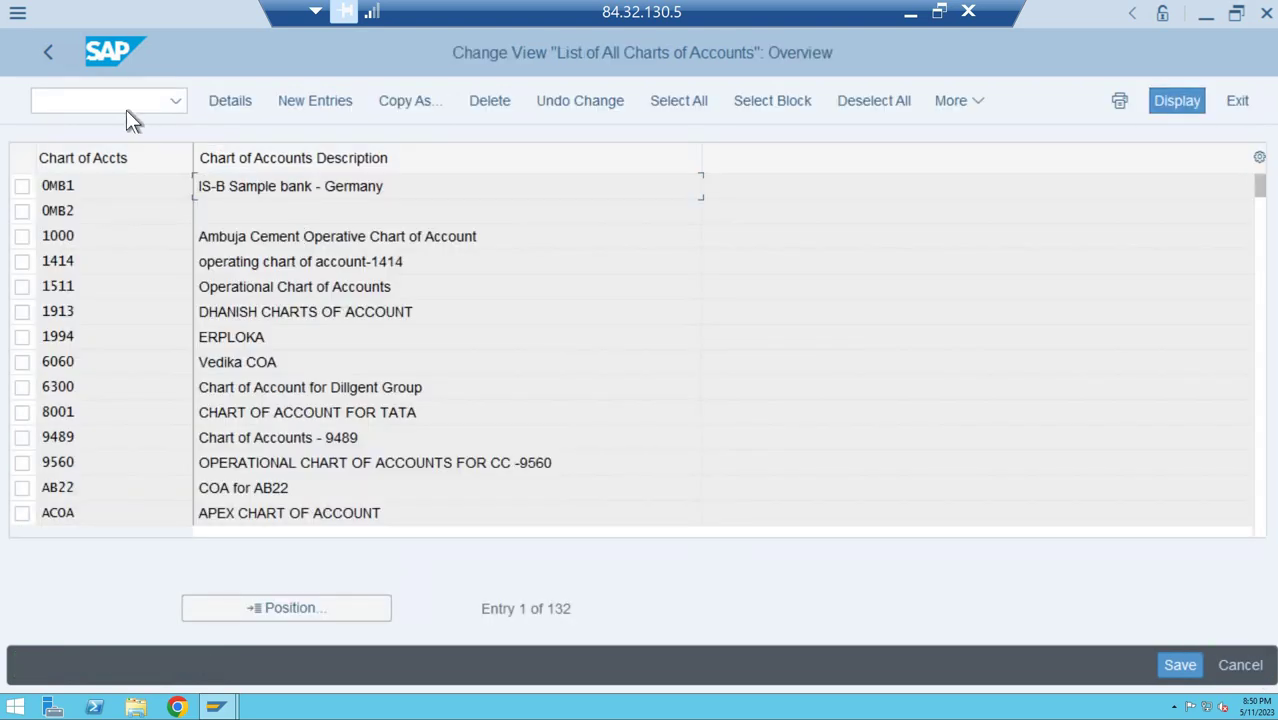
{"action": "left_click", "coordinate": [124, 106]}
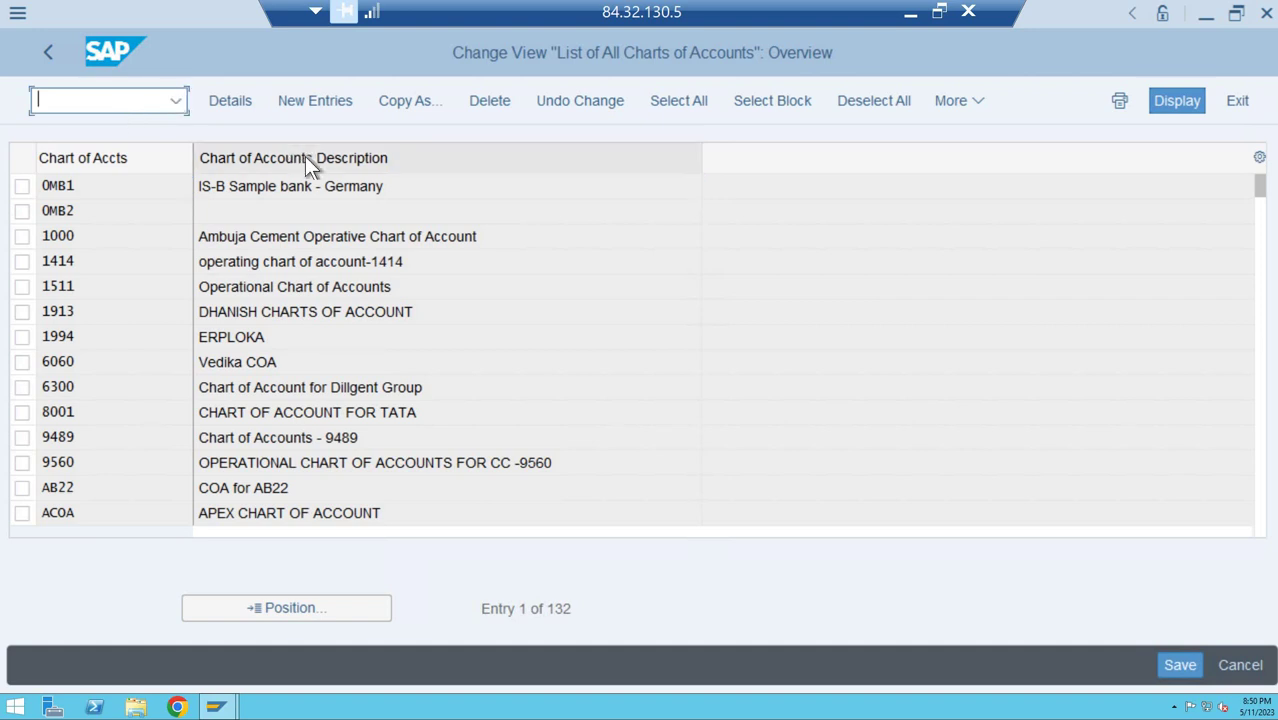
{"action": "key", "text": "F3"}
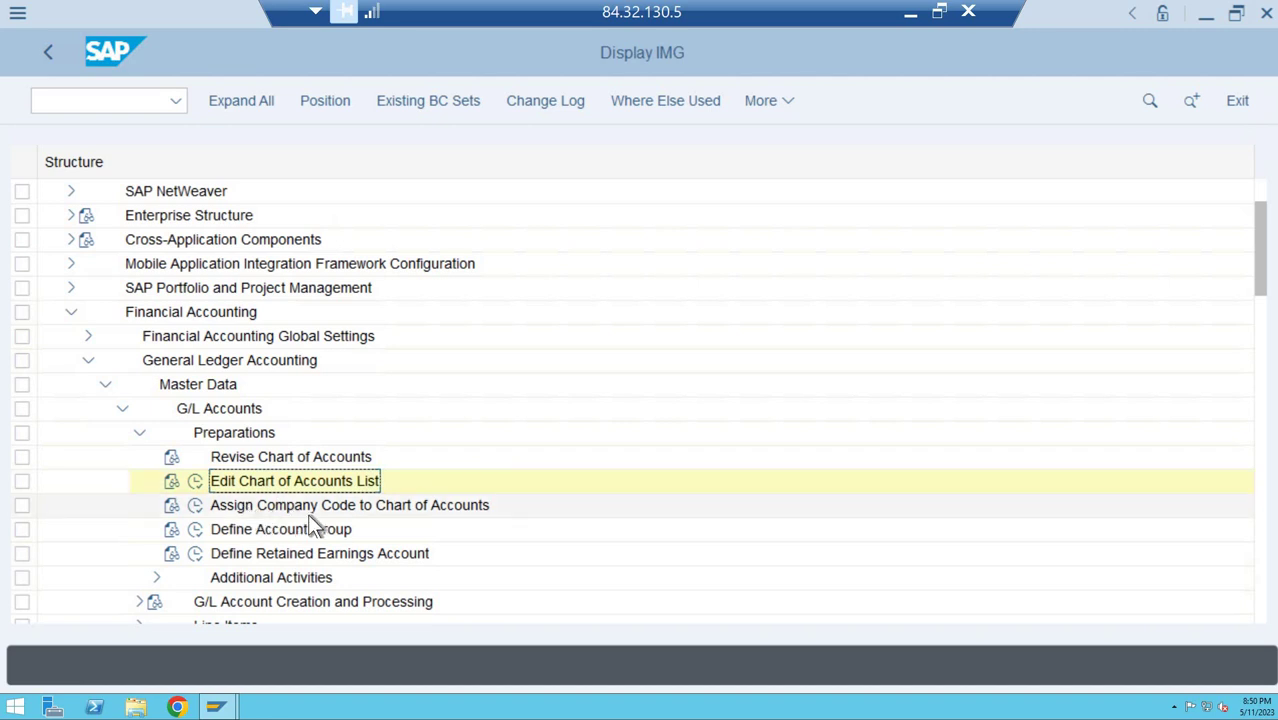
{"action": "left_click", "coordinate": [195, 505]}
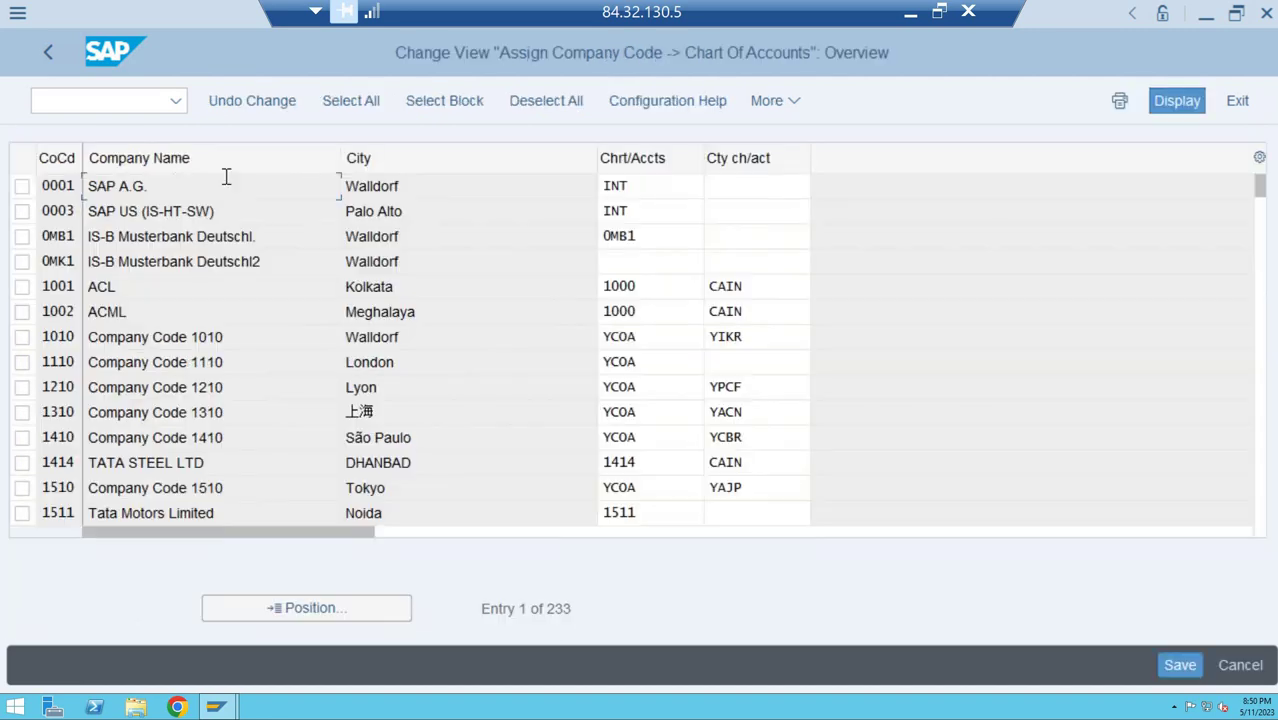
Position the company code assignment list at company code NE01.
{"action": "left_click", "coordinate": [366, 612]}
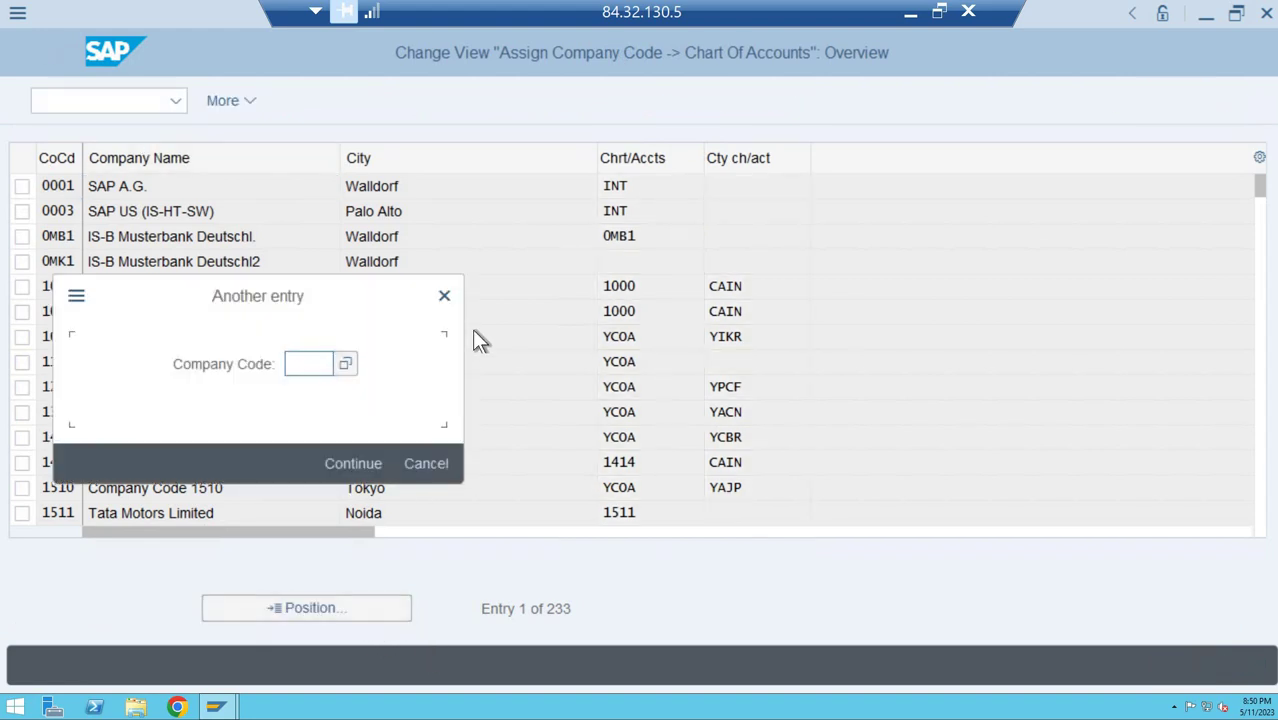
{"action": "type", "text": "n"}
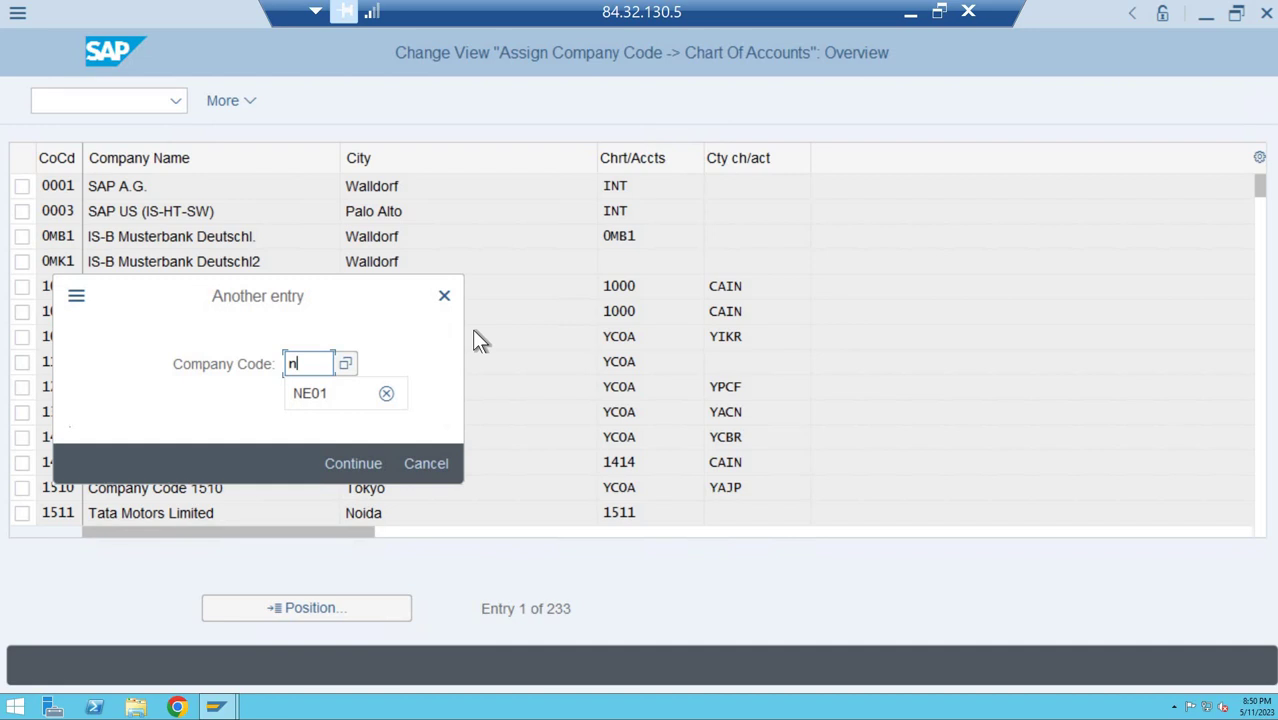
{"action": "type", "text": "e01"}
{"action": "key", "text": "Return"}
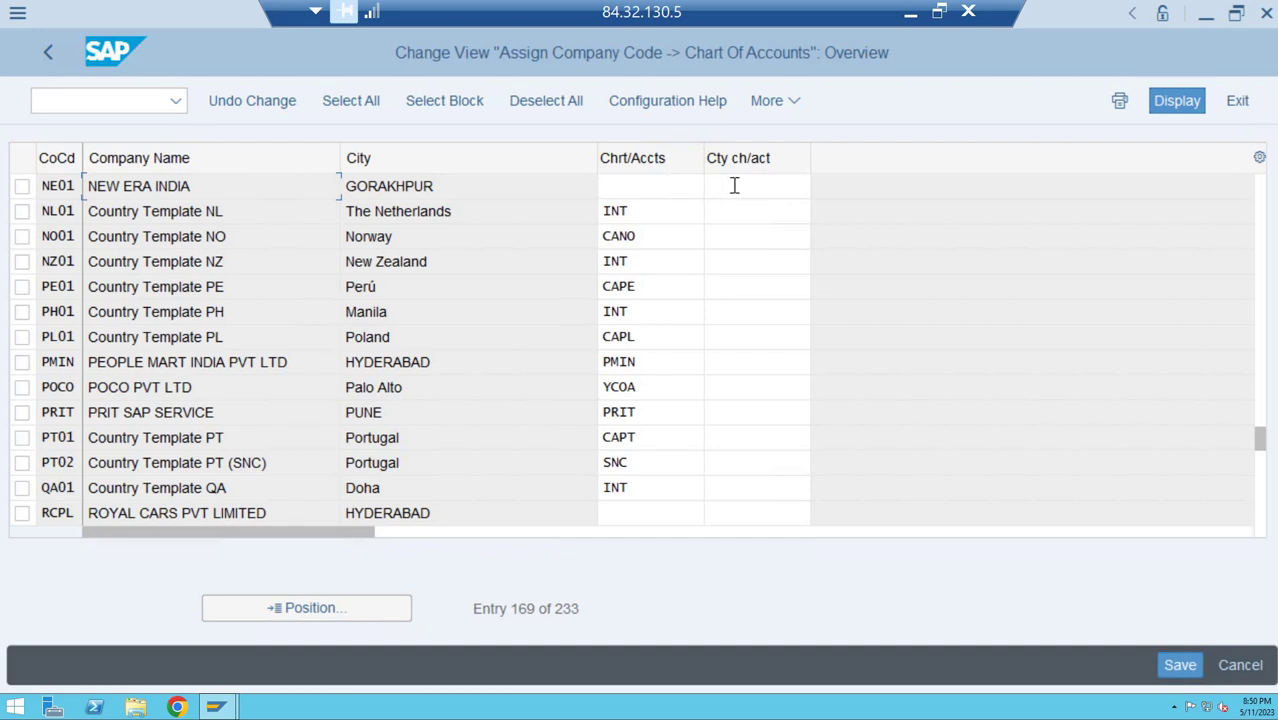
Assign chart of accounts NE01 to company code NE01, picking it from the possible charts of accounts.
{"action": "left_click", "coordinate": [700, 188]}
{"action": "key", "text": "F4"}
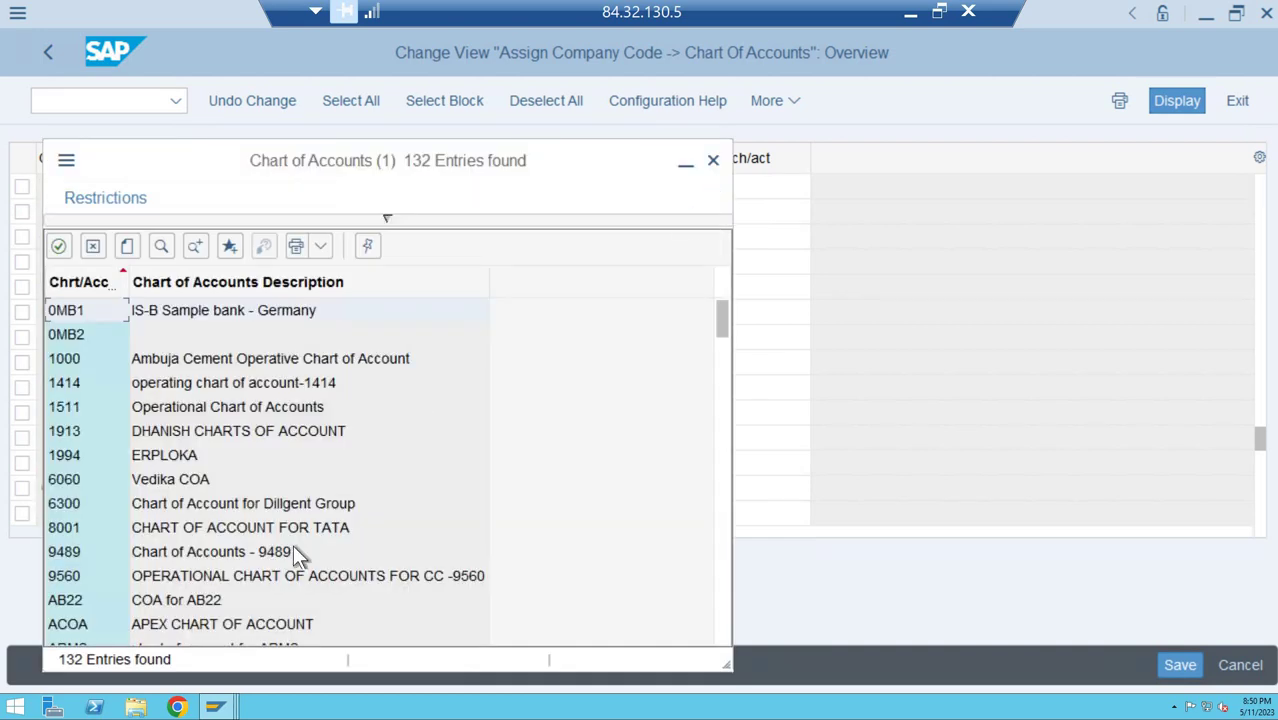
{"action": "scroll", "coordinate": [294, 550], "scroll_direction": "down", "scroll_amount": 12}
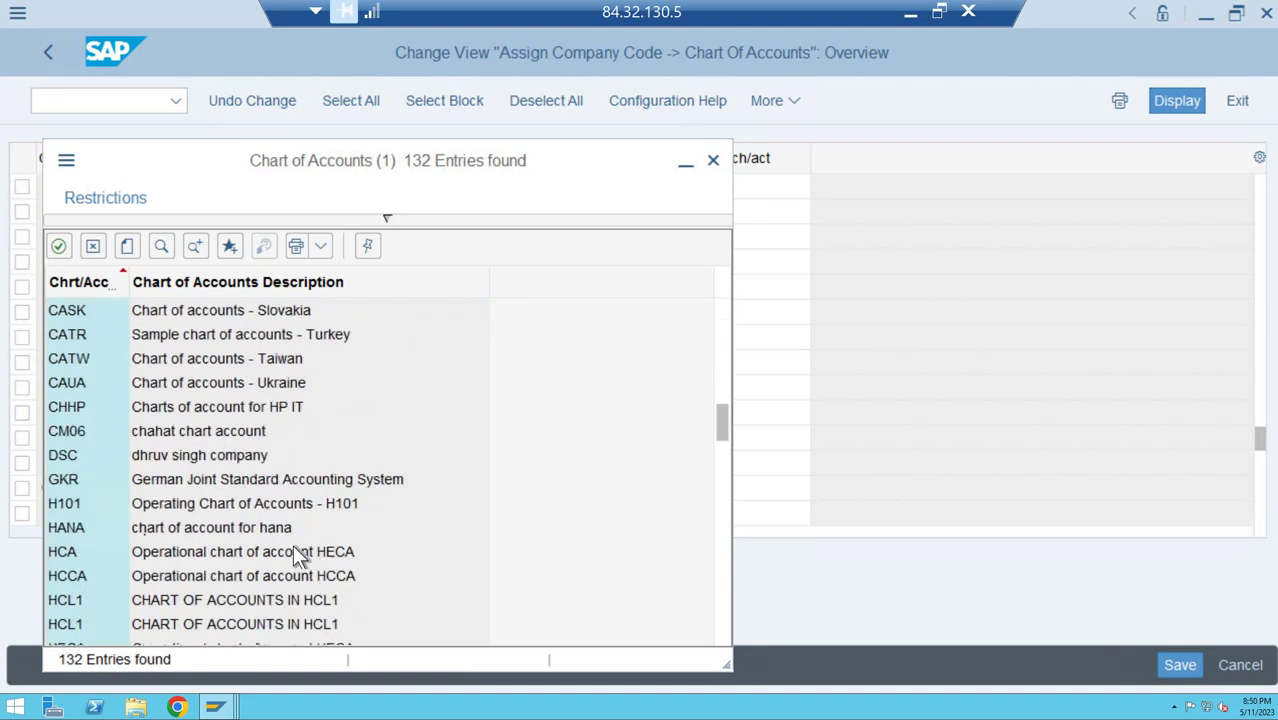
{"action": "scroll", "coordinate": [293, 552], "scroll_direction": "down", "scroll_amount": 10}
{"action": "scroll", "coordinate": [293, 552], "scroll_direction": "down", "scroll_amount": 5}
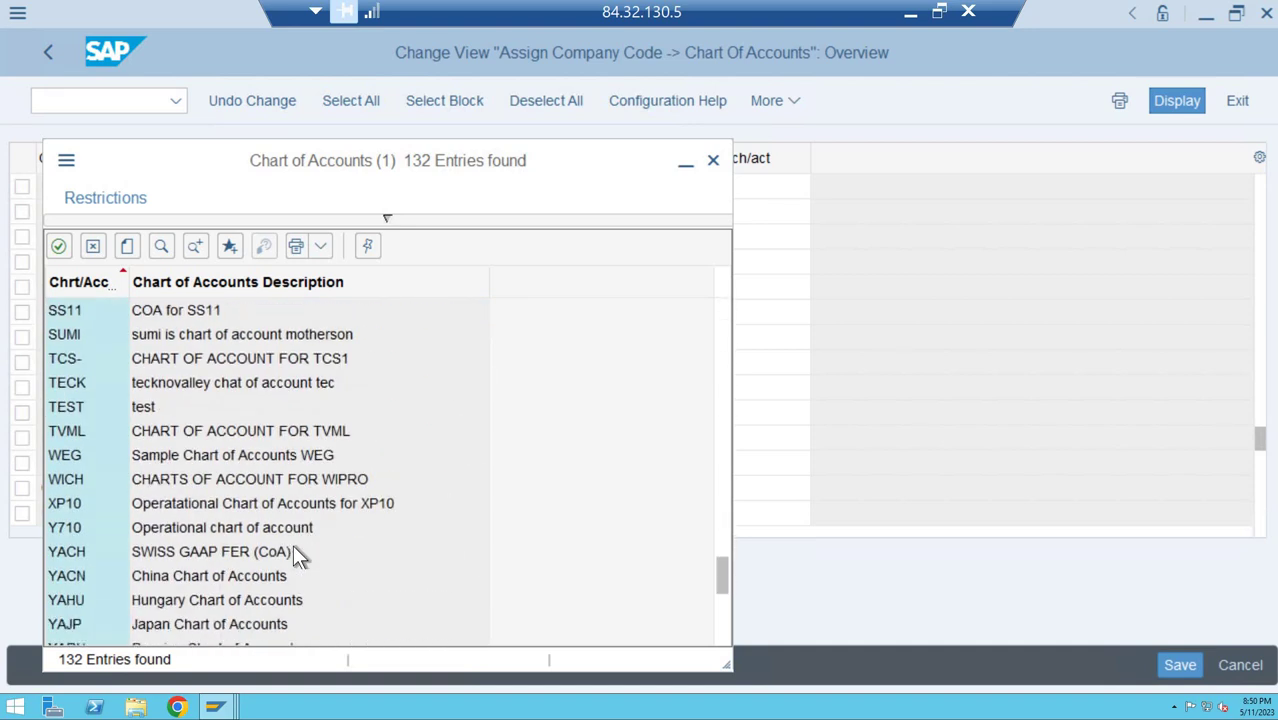
{"action": "scroll", "coordinate": [294, 553], "scroll_direction": "down", "scroll_amount": 3}
{"action": "scroll", "coordinate": [294, 553], "scroll_direction": "up", "scroll_amount": 7}
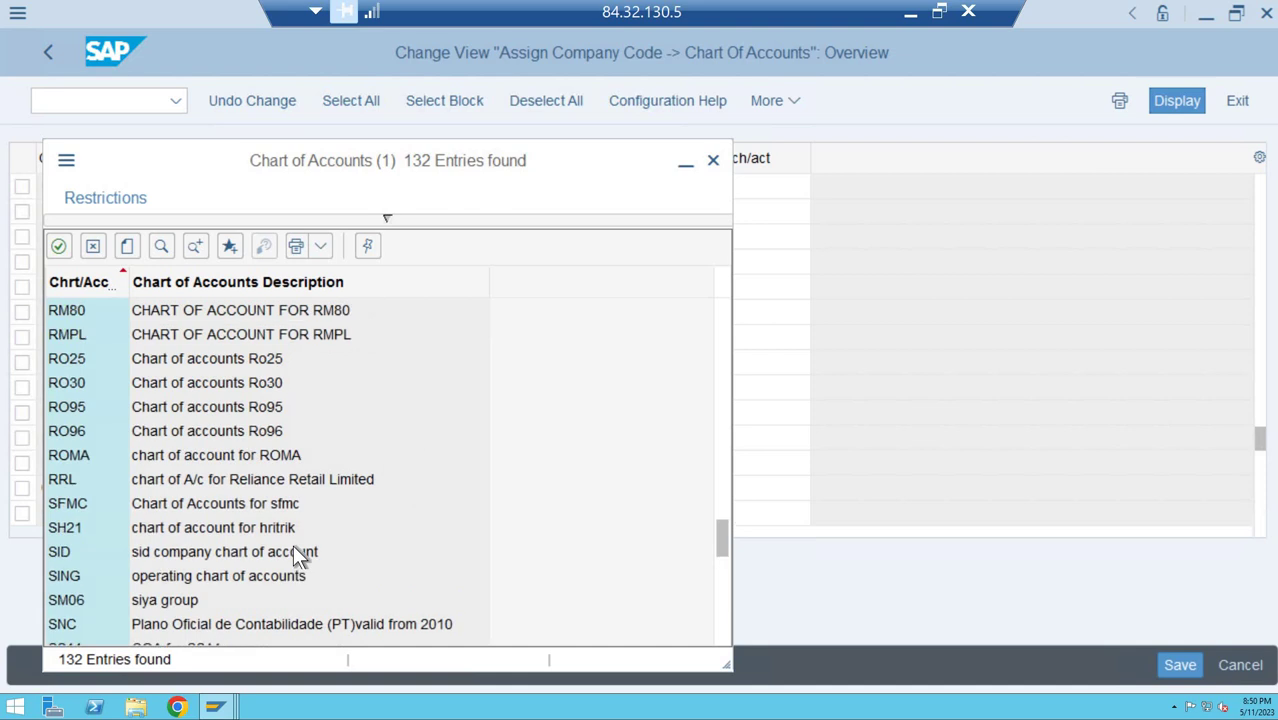
{"action": "scroll", "coordinate": [293, 551], "scroll_direction": "up", "scroll_amount": 5}
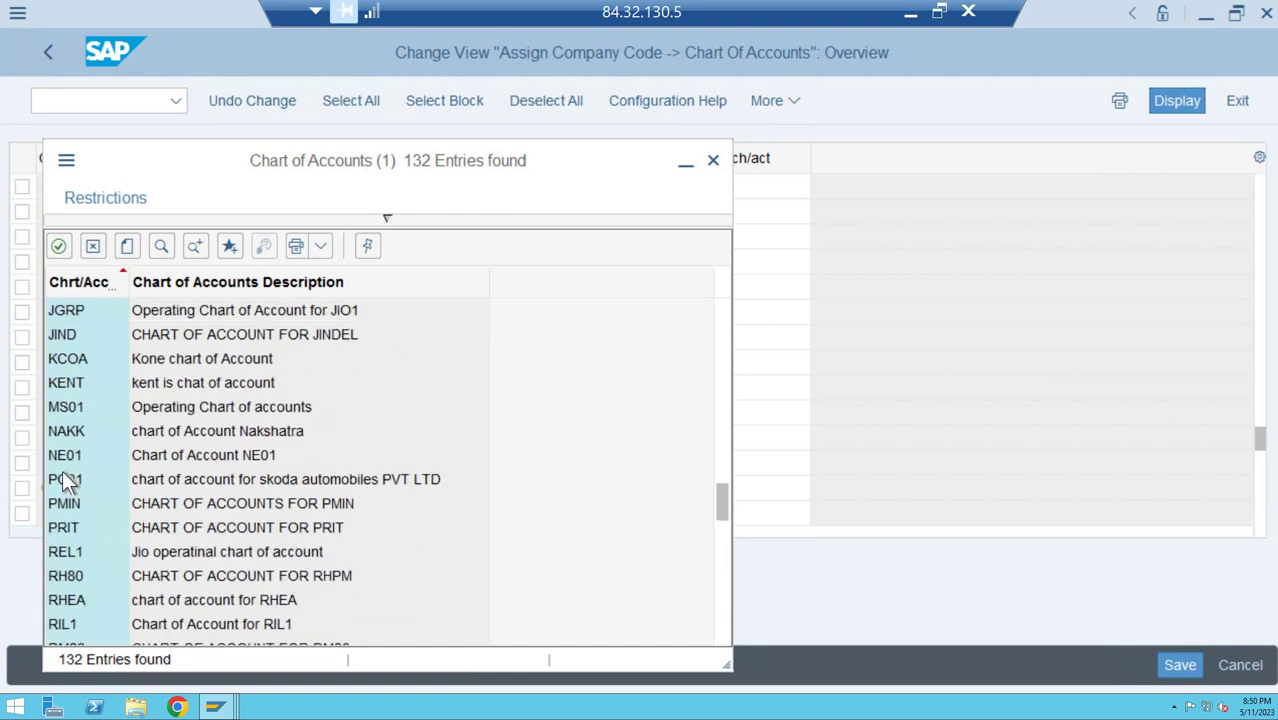
{"action": "left_click", "coordinate": [66, 457]}
{"action": "double_click", "coordinate": [66, 457]}
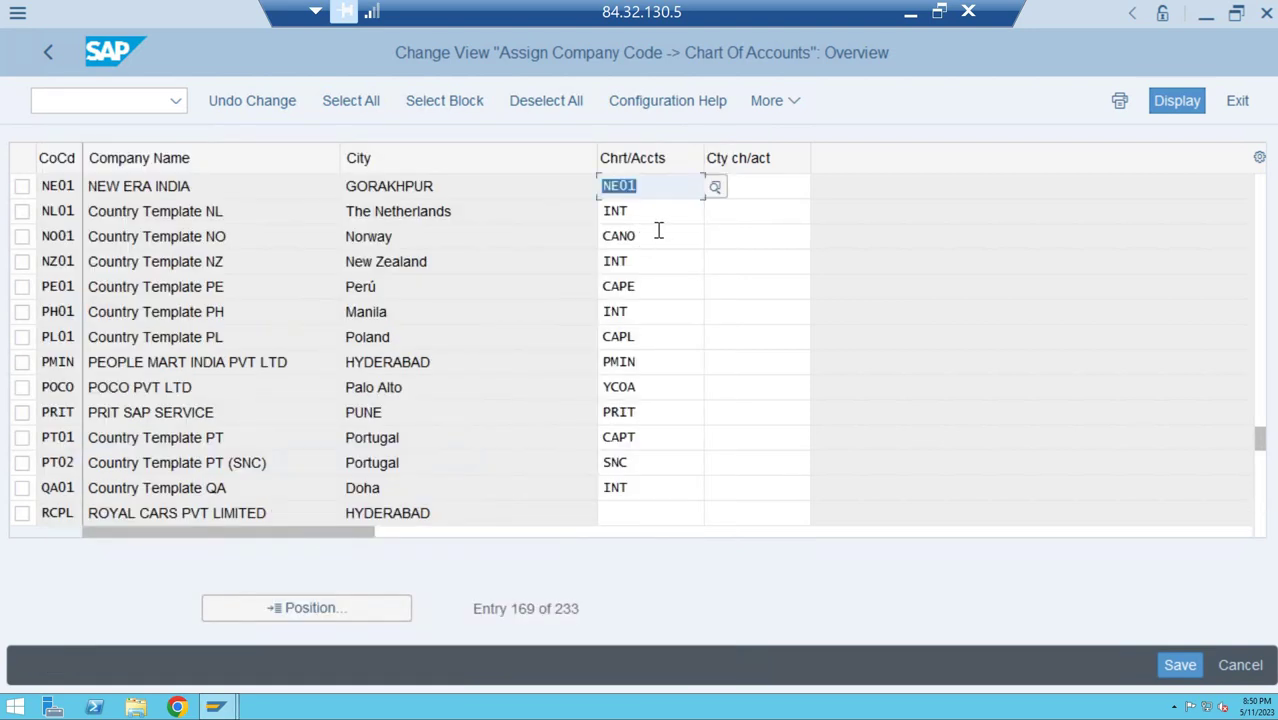
Set the country chart of accounts of company code NE01 to CAIN, the chart of accounts for India.
{"action": "left_click", "coordinate": [780, 185]}
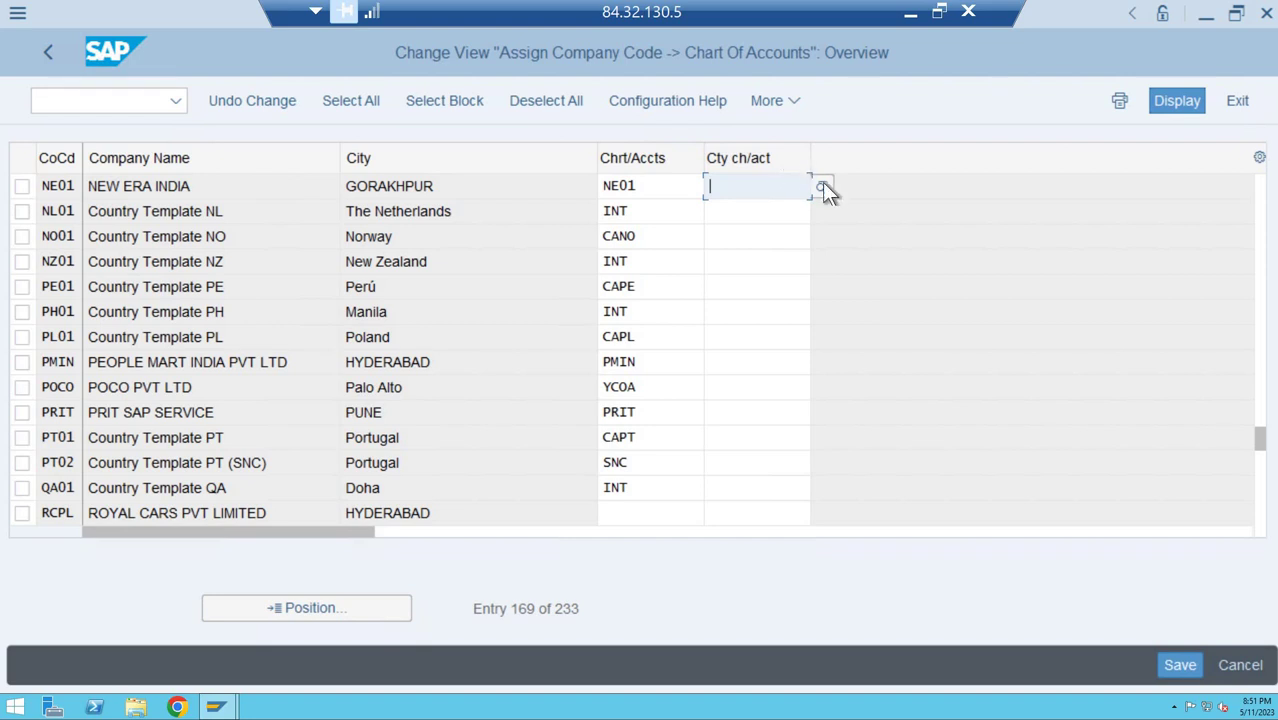
{"action": "left_click", "coordinate": [823, 187]}
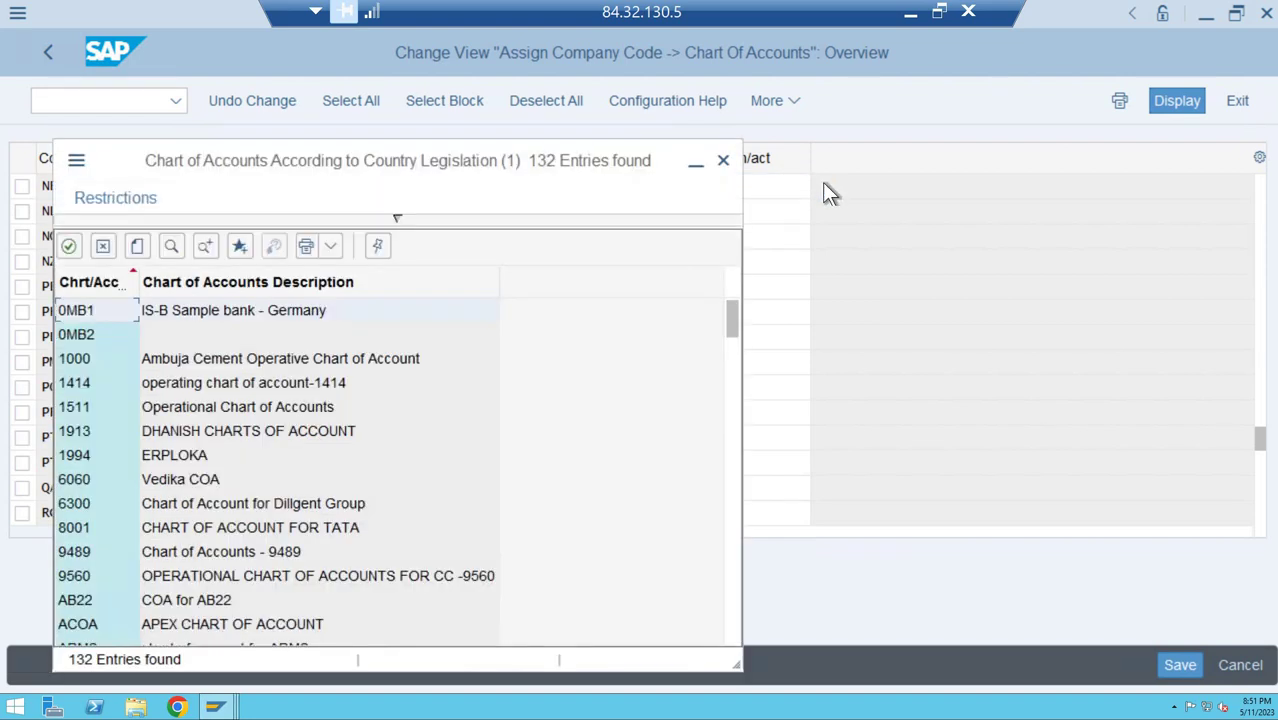
{"action": "key", "text": "Down"}
{"action": "key", "text": "Down"}
{"action": "key", "text": "Down"}
{"action": "key", "text": "Down"}
{"action": "key", "text": "Down"}
{"action": "key", "text": "Down"}
{"action": "key", "text": "Down"}
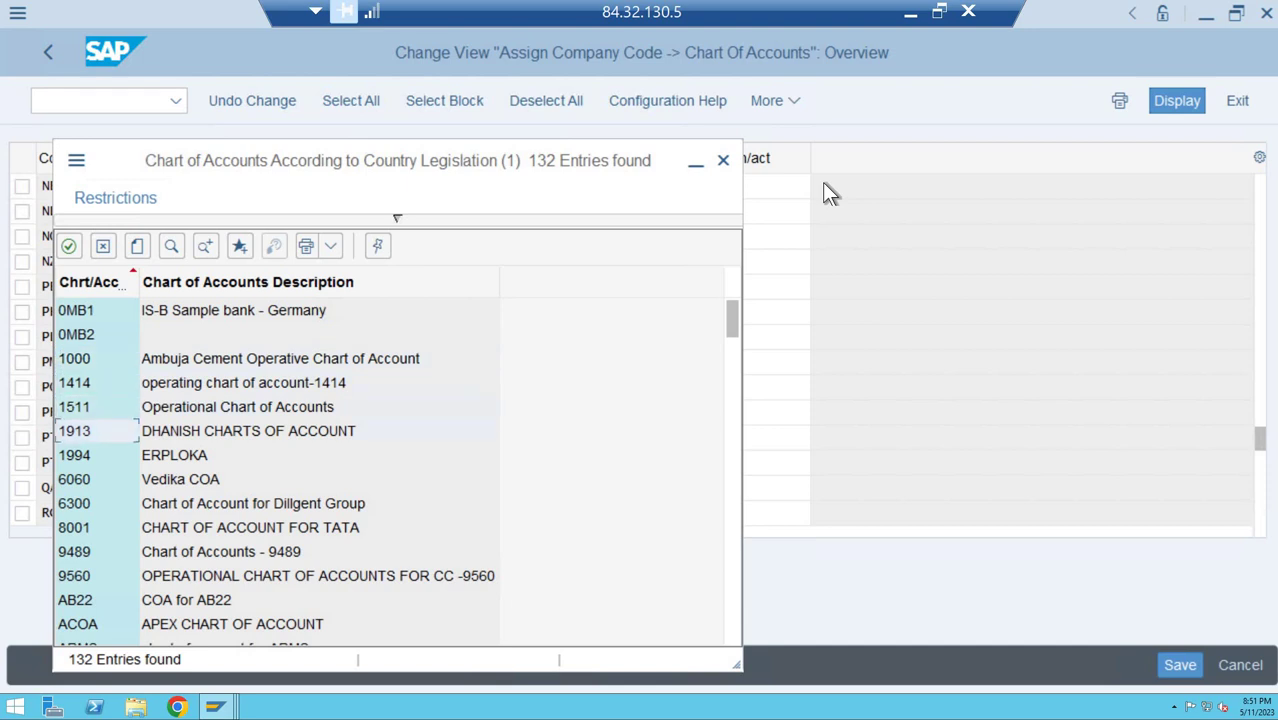
{"action": "key", "text": "Down"}
{"action": "key", "text": "Down"}
{"action": "key", "text": "Down"}
{"action": "key", "text": "Down"}
{"action": "key", "text": "Down"}
{"action": "key", "text": "Down"}
{"action": "key", "text": "Down"}
{"action": "key", "text": "Down"}
{"action": "key", "text": "Down"}
{"action": "key", "text": "Down"}
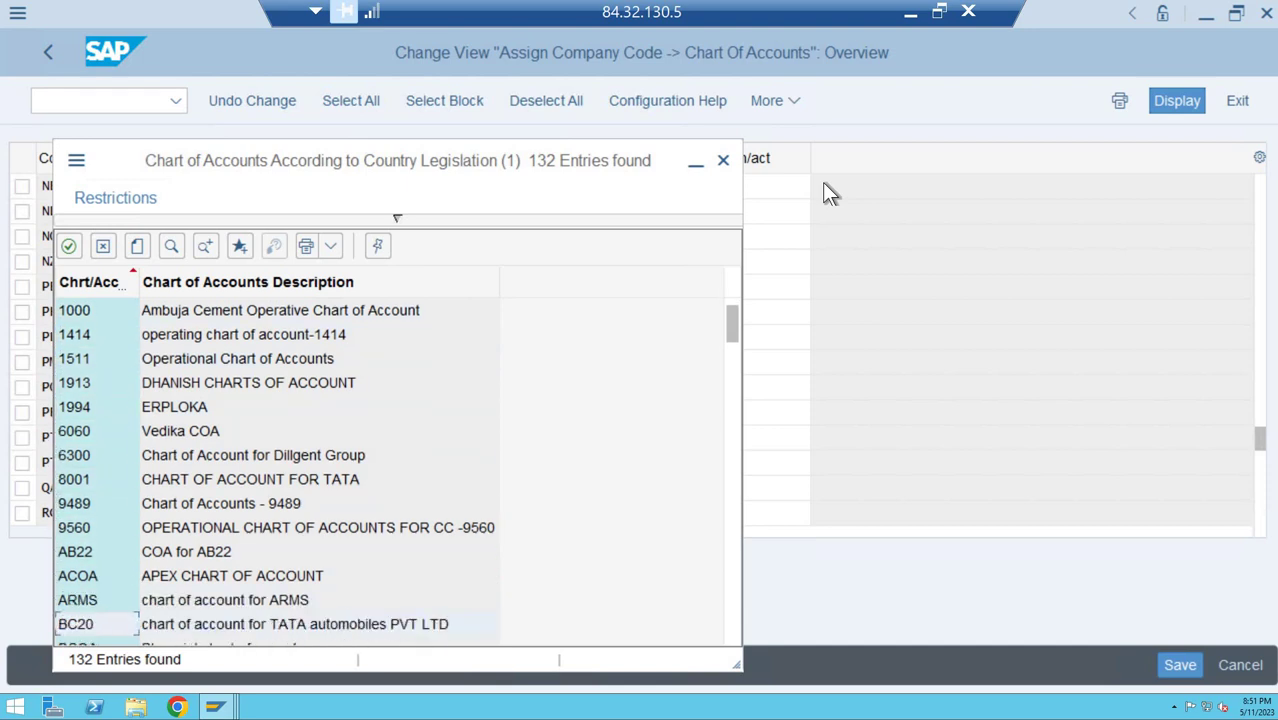
{"action": "key", "text": "Down"}
{"action": "key", "text": "Down"}
{"action": "key", "text": "Down"}
{"action": "key", "text": "Down"}
{"action": "key", "text": "Down"}
{"action": "key", "text": "Down"}
{"action": "key", "text": "Down"}
{"action": "key", "text": "Down"}
{"action": "key", "text": "Down"}
{"action": "key", "text": "Down"}
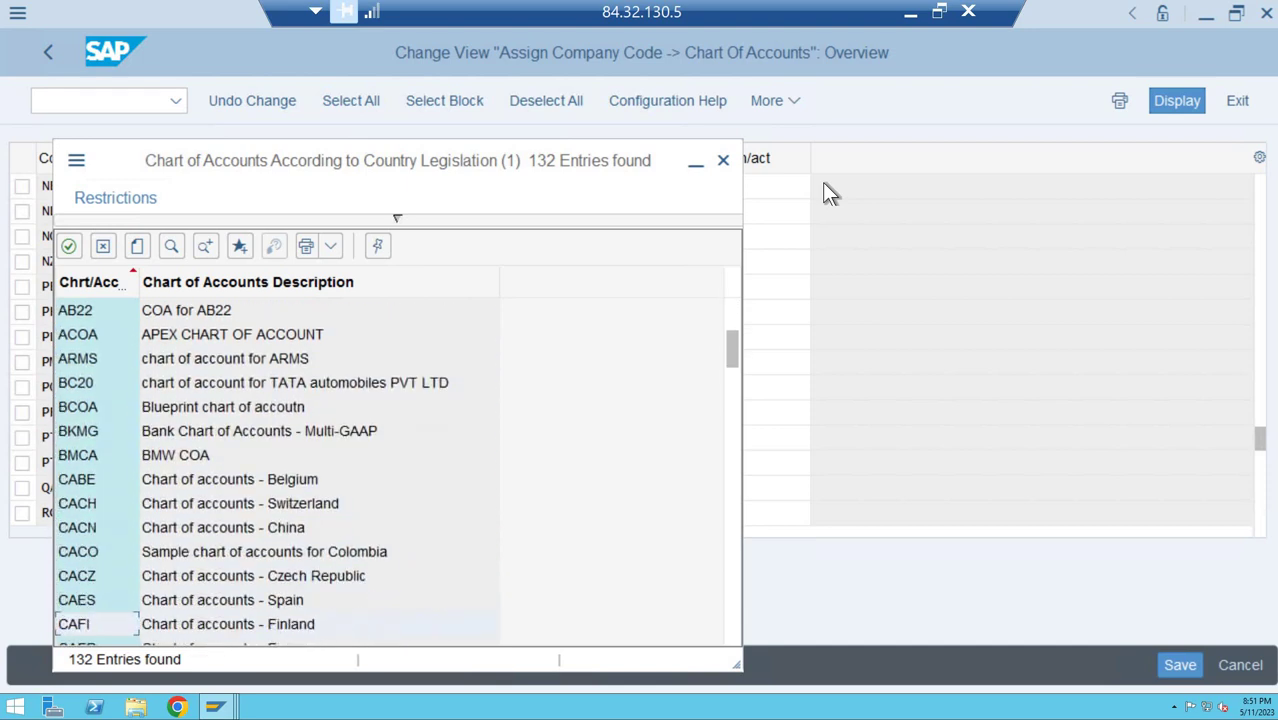
{"action": "key", "text": "Down"}
{"action": "key", "text": "Down"}
{"action": "key", "text": "Down"}
{"action": "key", "text": "Down"}
{"action": "key", "text": "Down"}
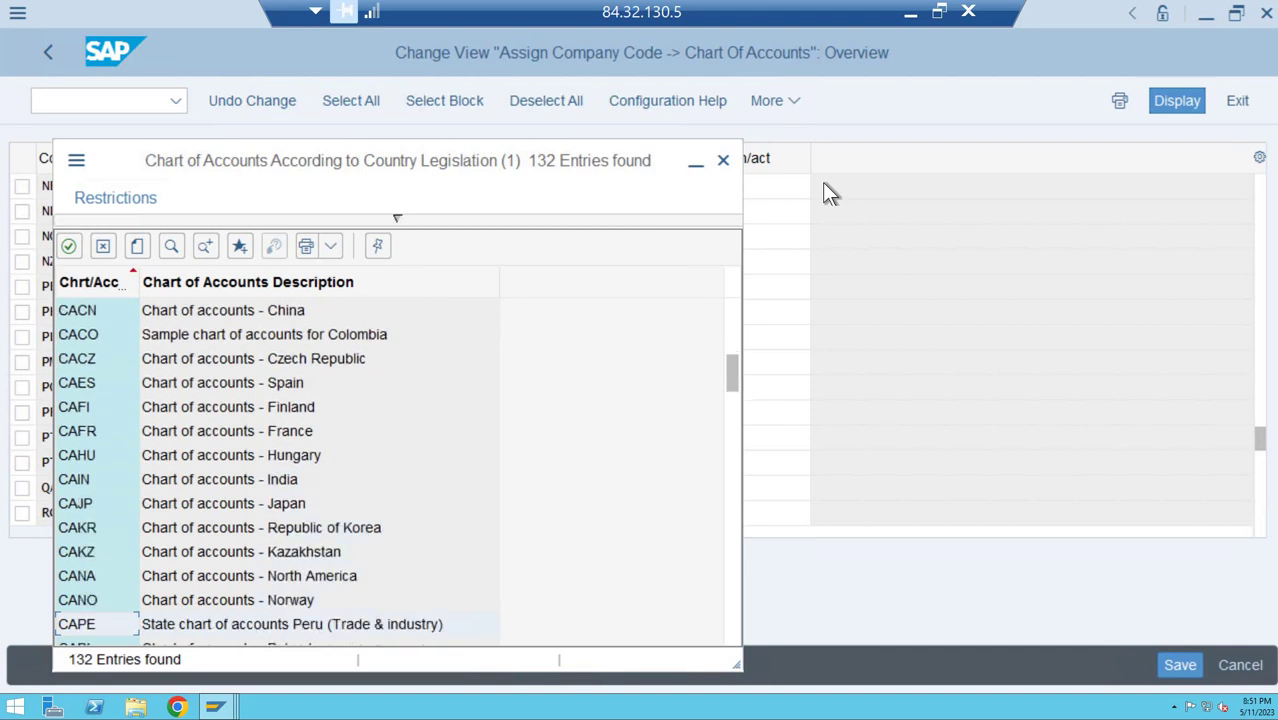
{"action": "key", "text": "Up"}
{"action": "key", "text": "Up"}
{"action": "key", "text": "Up"}
{"action": "key", "text": "Up"}
{"action": "key", "text": "Up"}
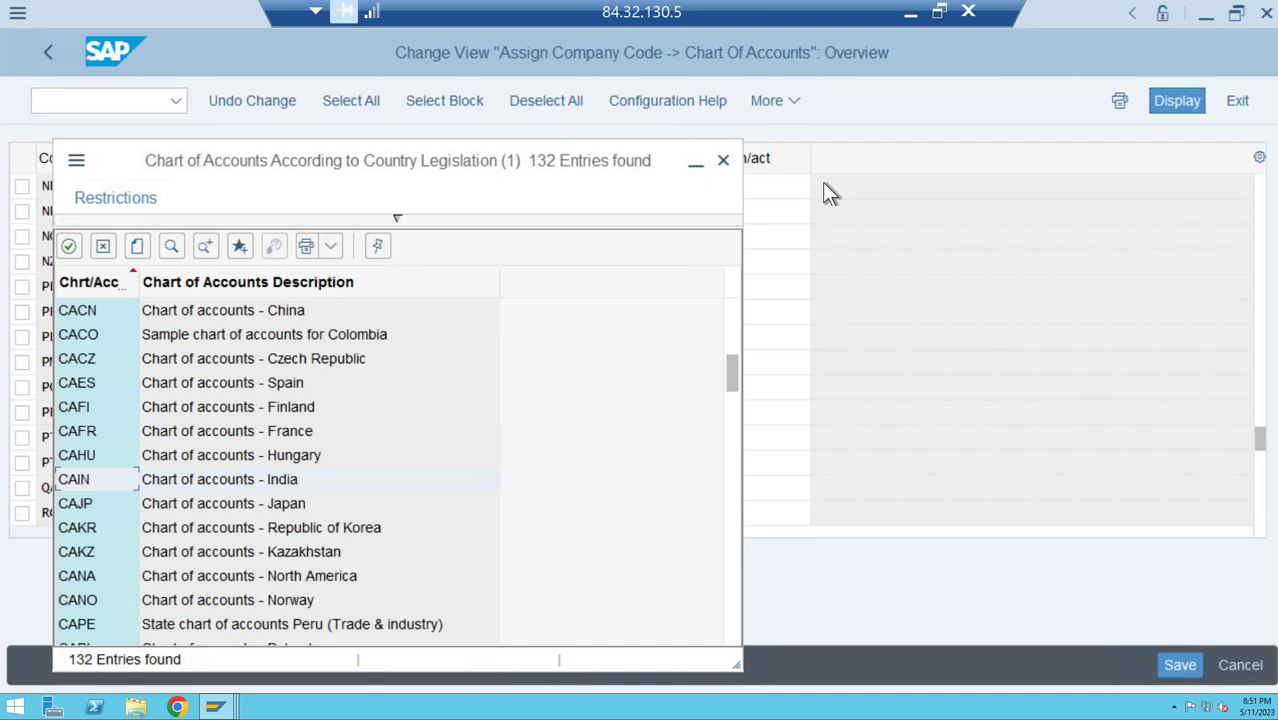
{"action": "key", "text": "Return"}
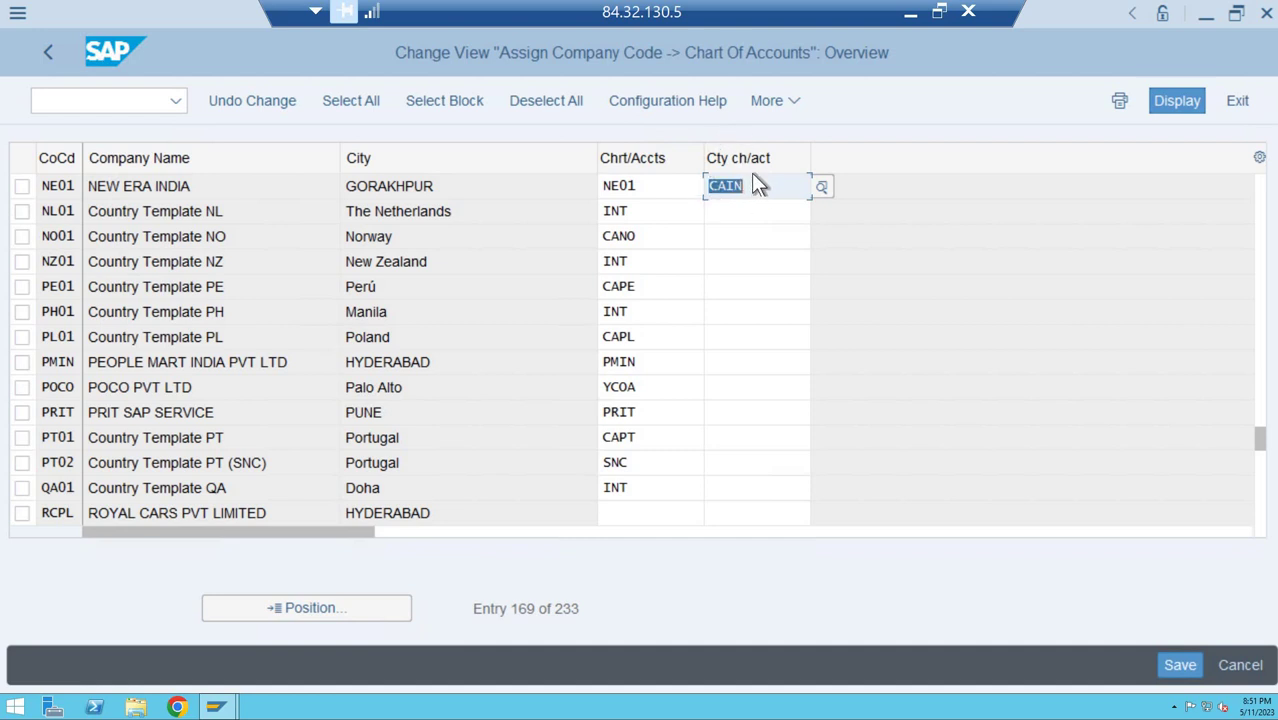
Save the company code assignment in the existing customizing request "Define COA".
{"action": "left_click", "coordinate": [821, 188]}
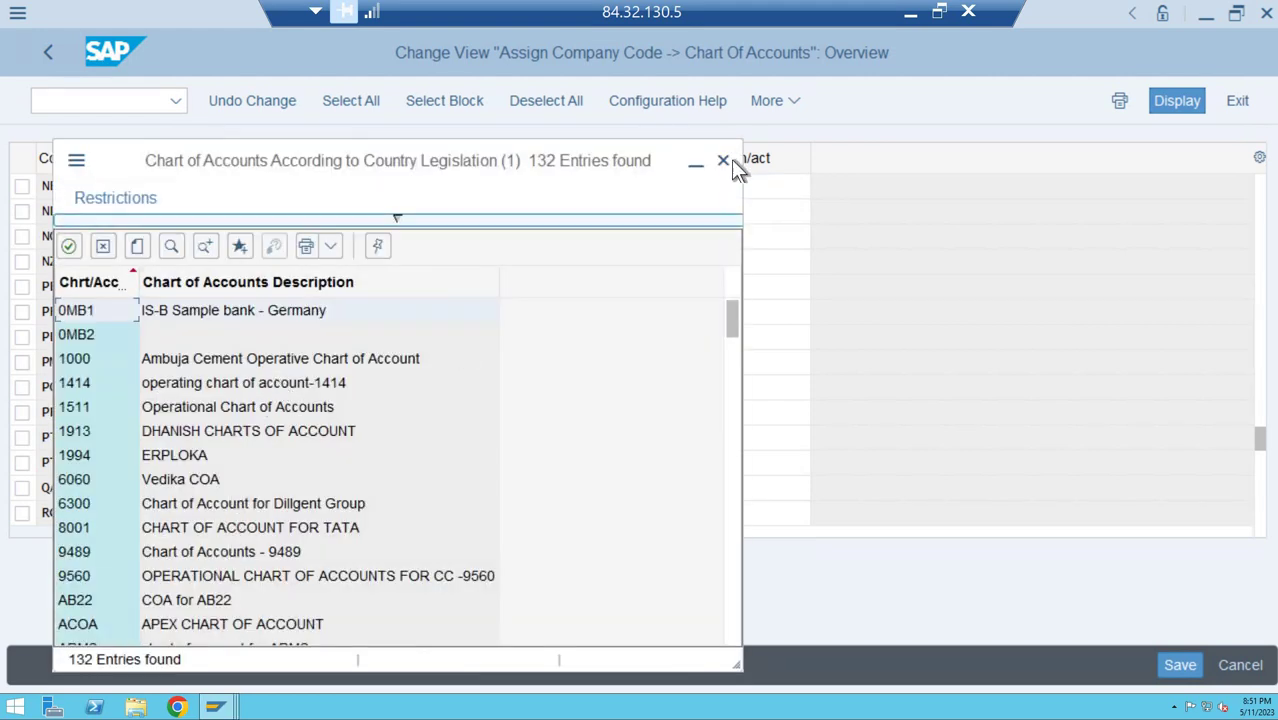
{"action": "key", "text": "Escape"}
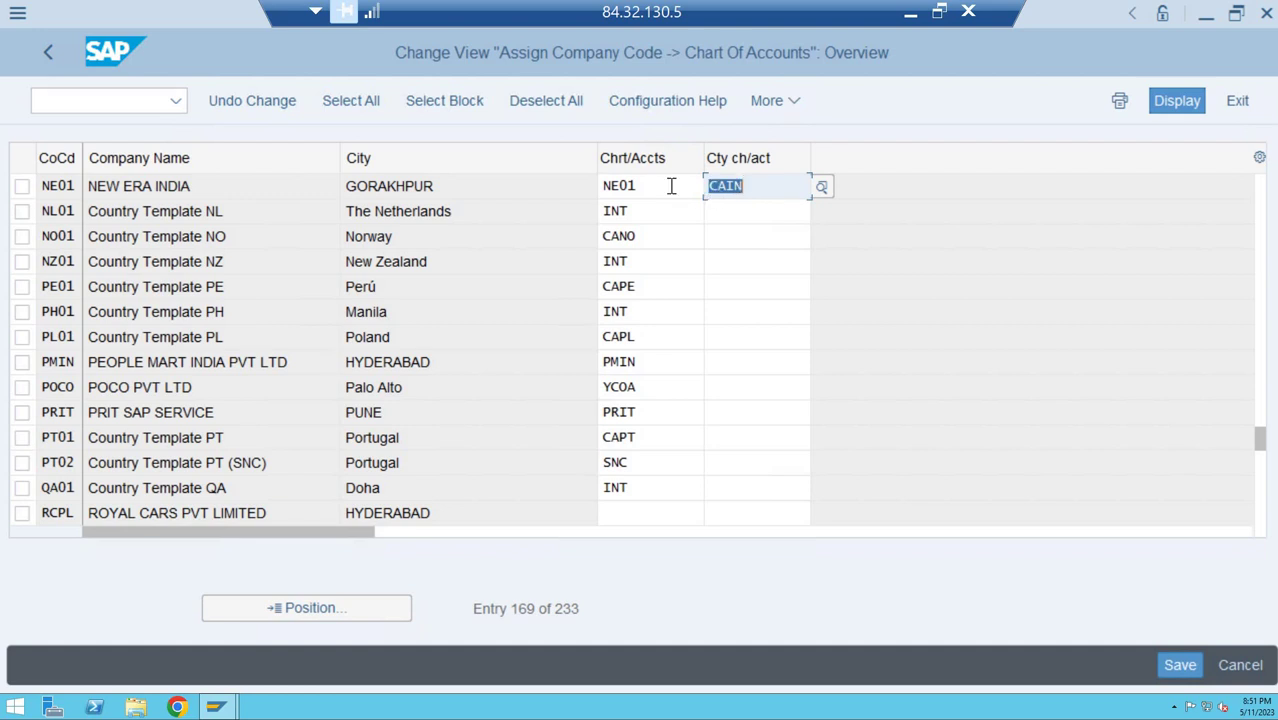
{"action": "left_click", "coordinate": [671, 186]}
{"action": "left_click", "coordinate": [763, 180]}
{"action": "key", "text": "ctrl+s"}
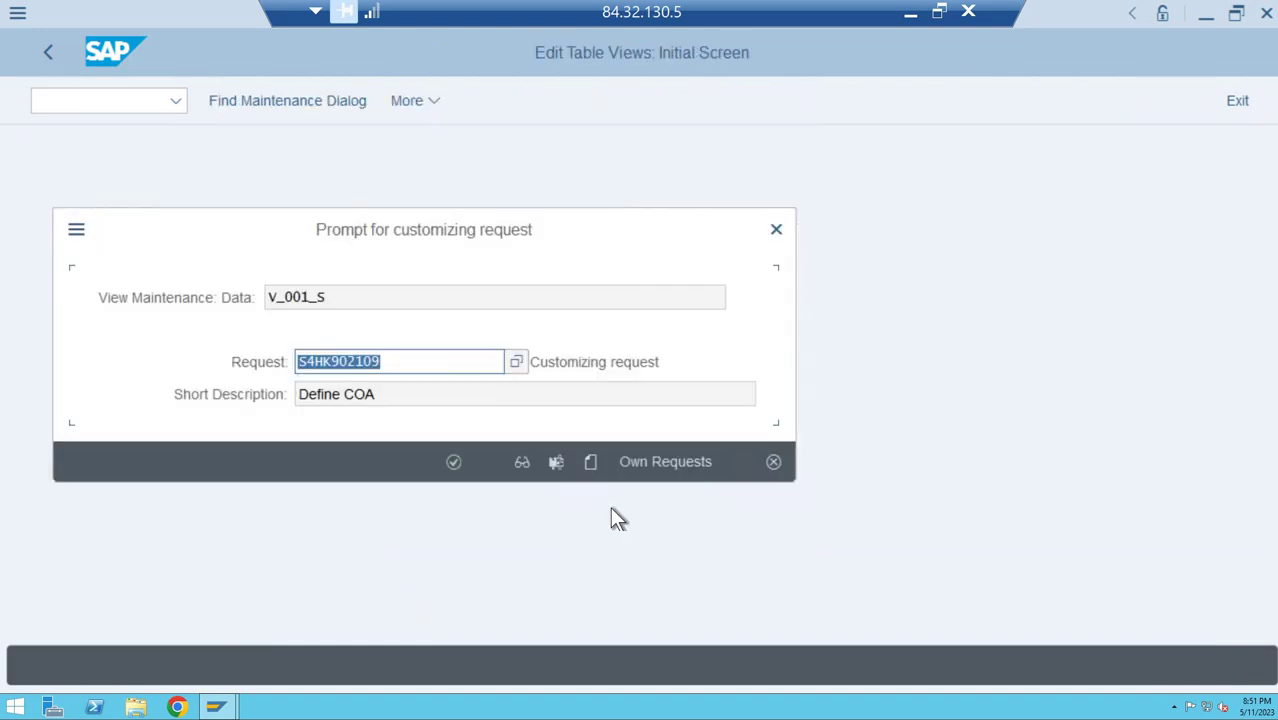
{"action": "left_click", "coordinate": [454, 463]}
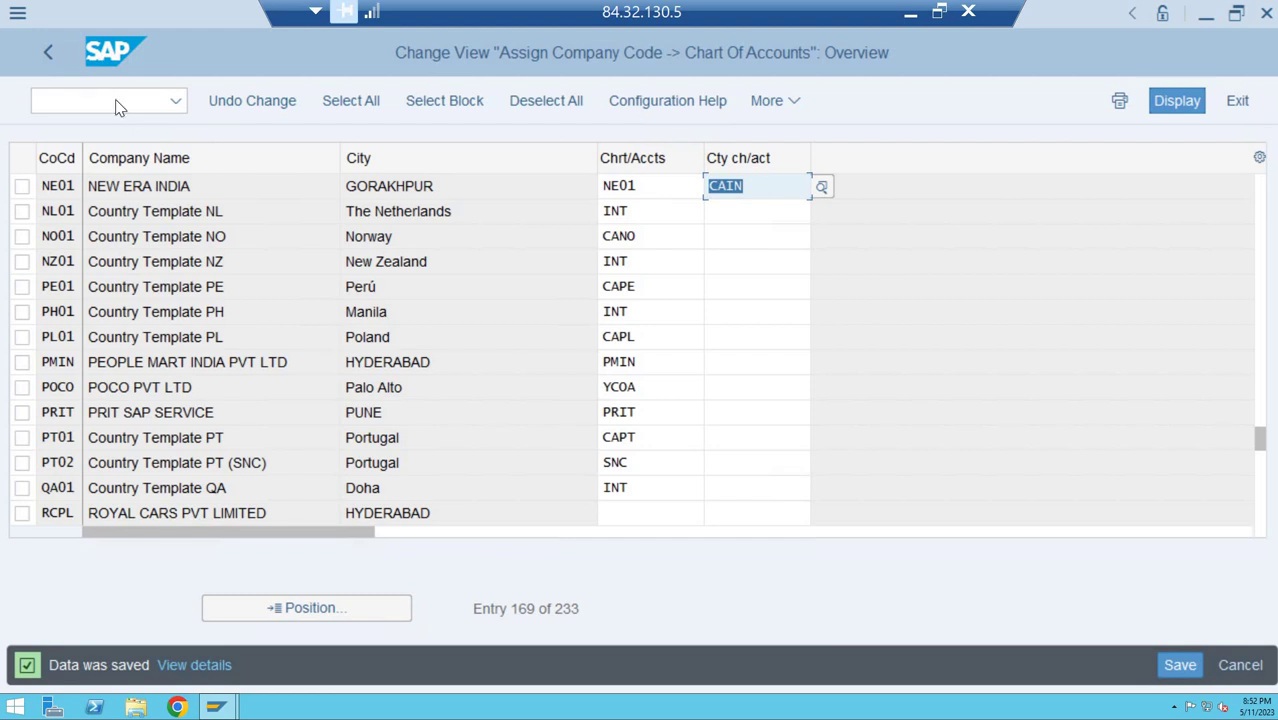
{"action": "left_click", "coordinate": [910, 12]}
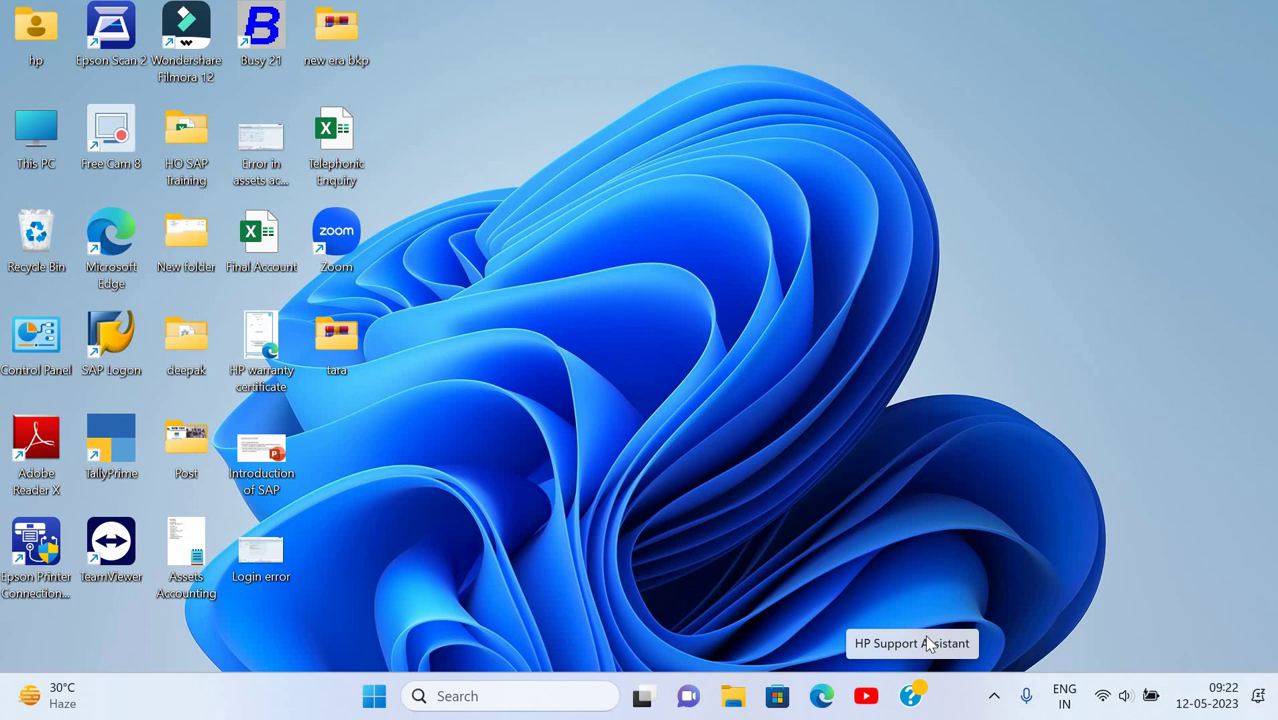
{"action": "key", "text": "super+r"}
{"action": "key", "text": "Return"}
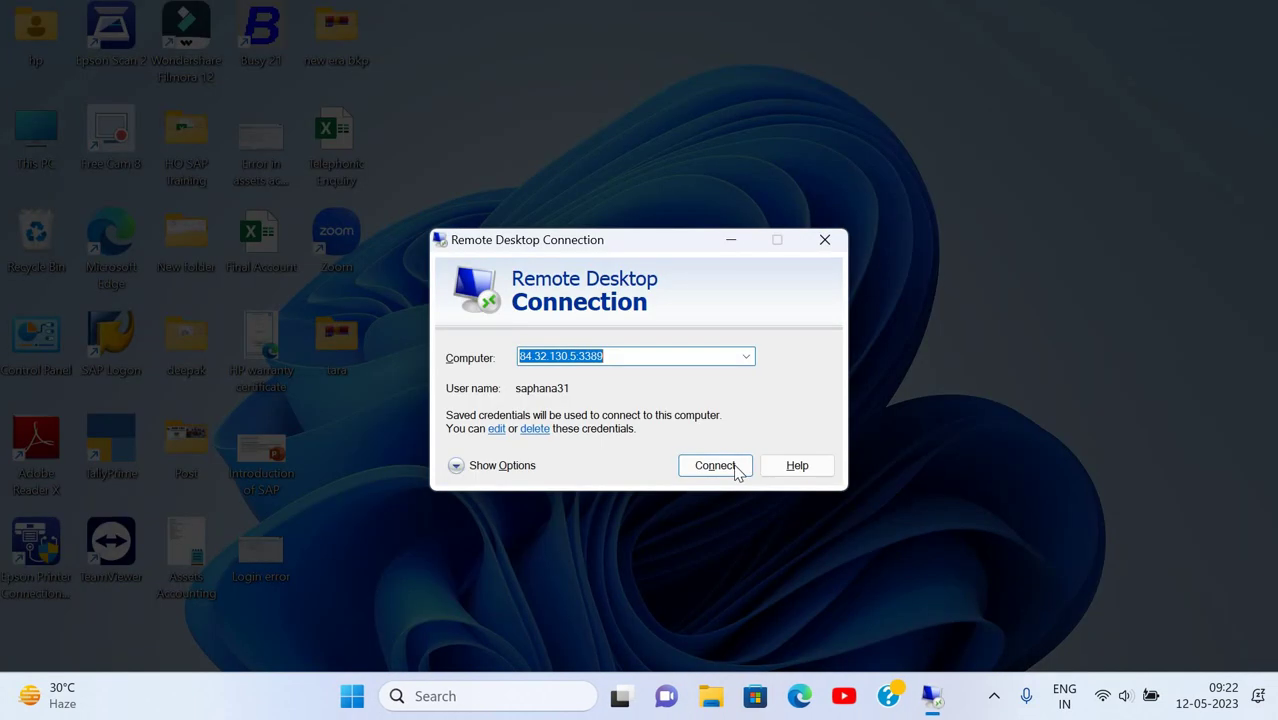
{"action": "left_click", "coordinate": [736, 468]}
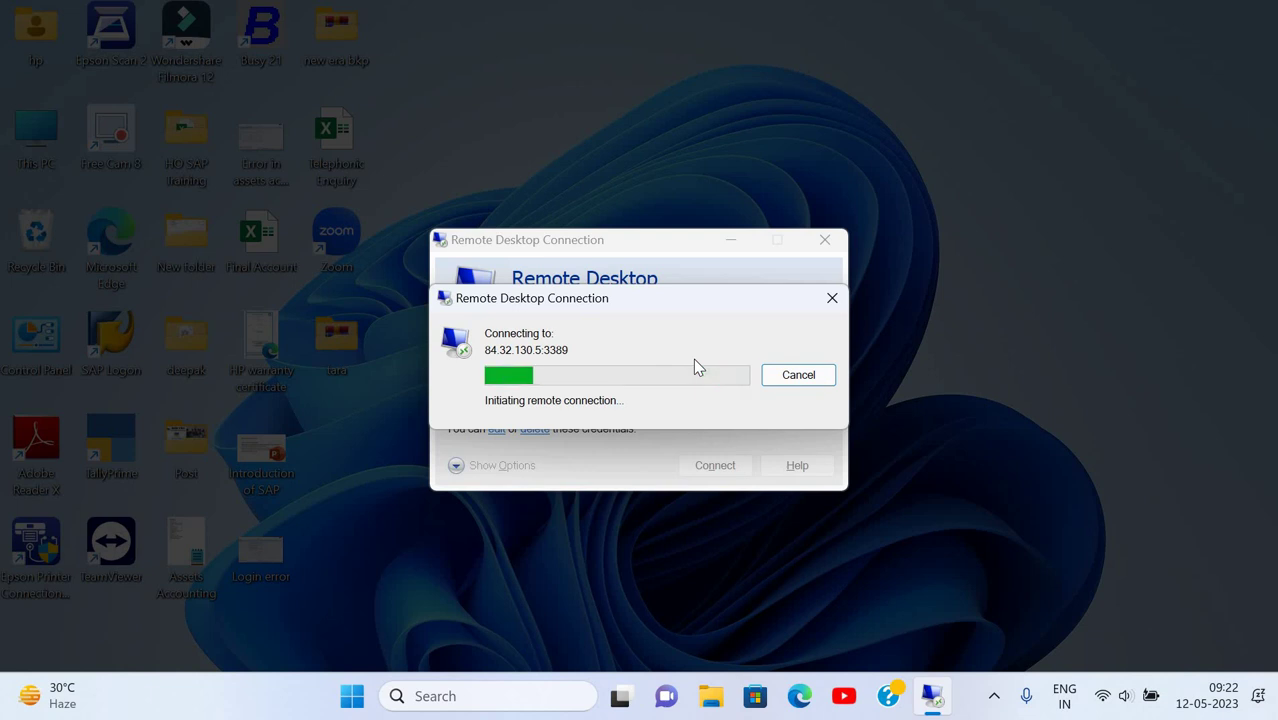
{"action": "left_click", "coordinate": [800, 378]}
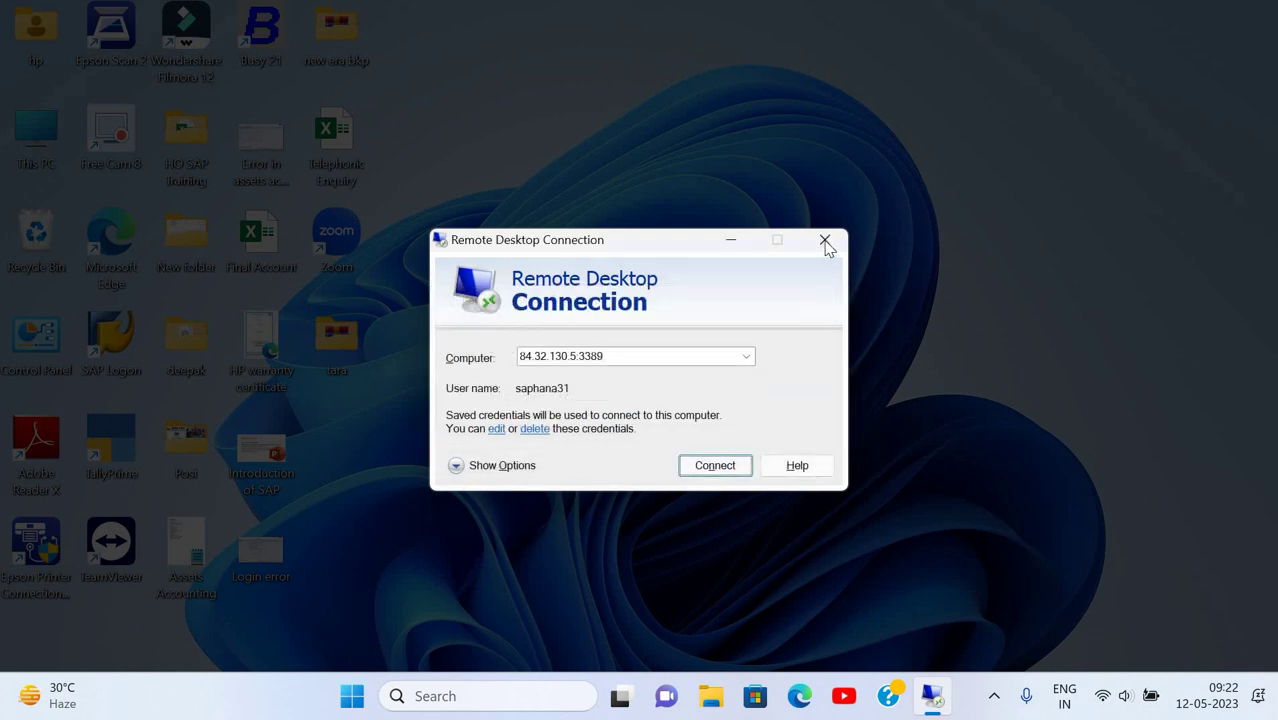
{"action": "key", "text": "alt+F4"}
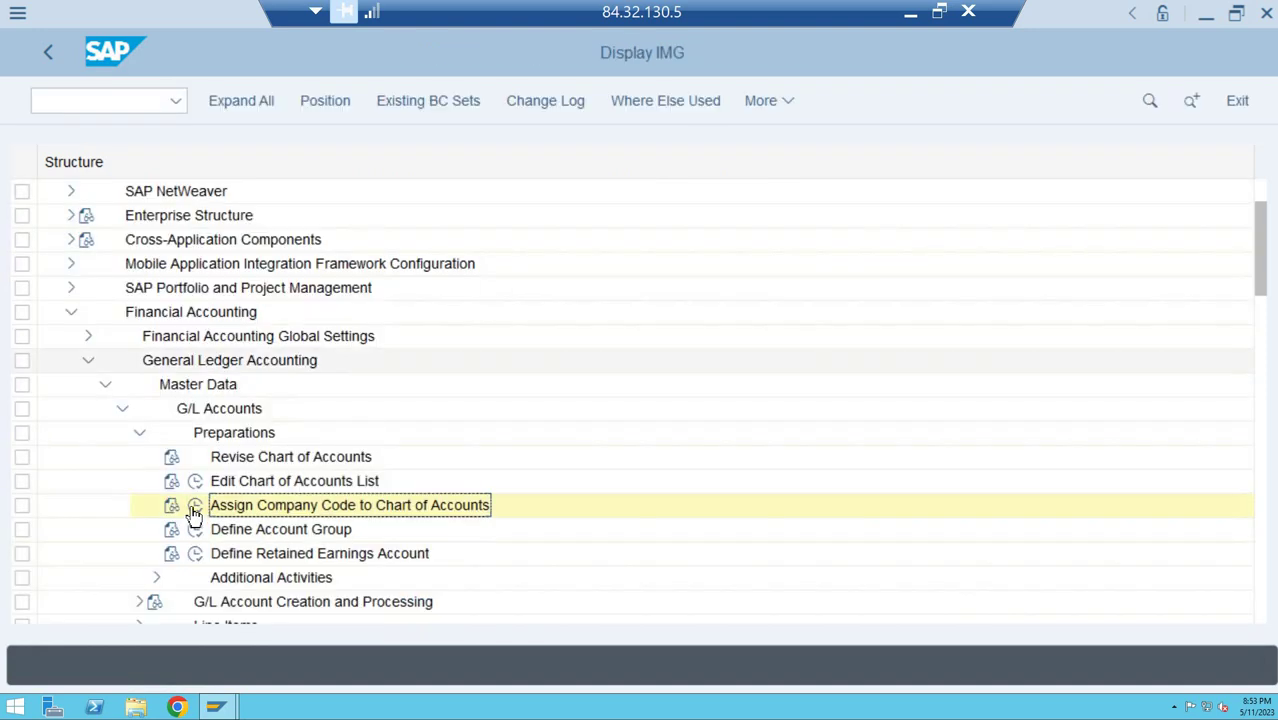
Reopen Assign Company Code to Chart of Accounts, check the entry for company code NE01, and return to the IMG.
{"action": "left_click", "coordinate": [194, 505]}
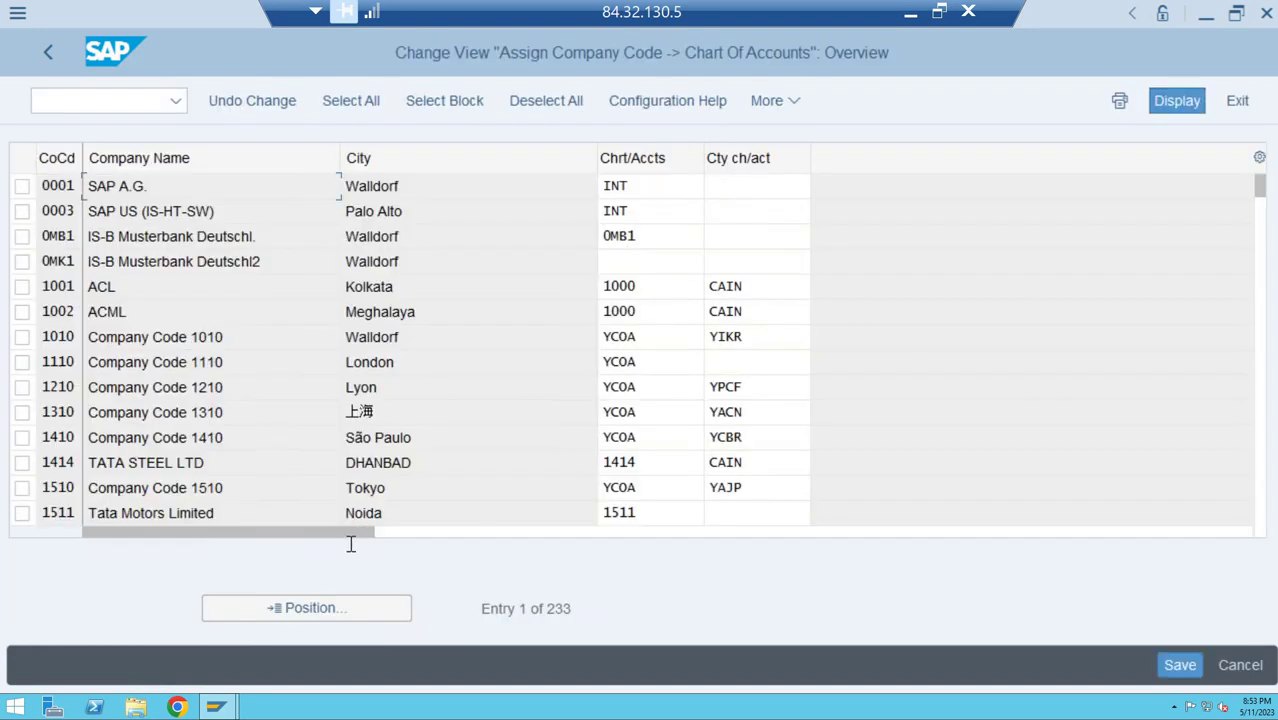
{"action": "left_click", "coordinate": [325, 608]}
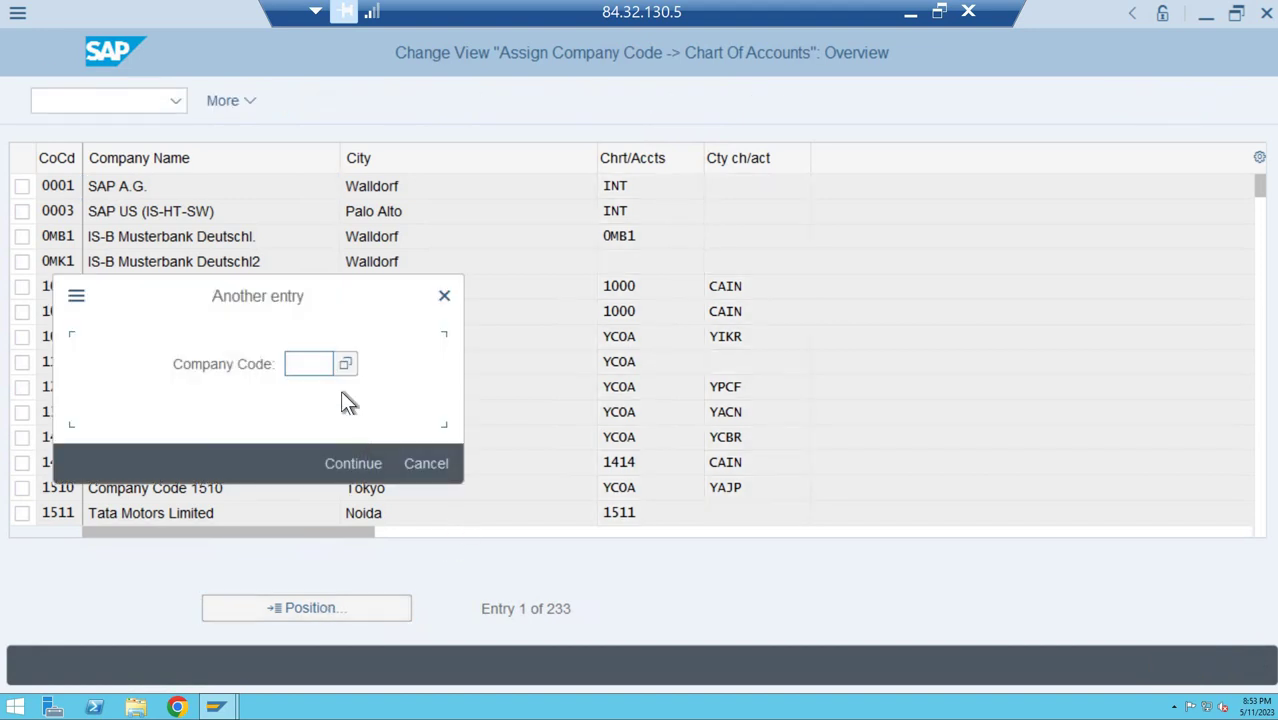
{"action": "type", "text": "ne01"}
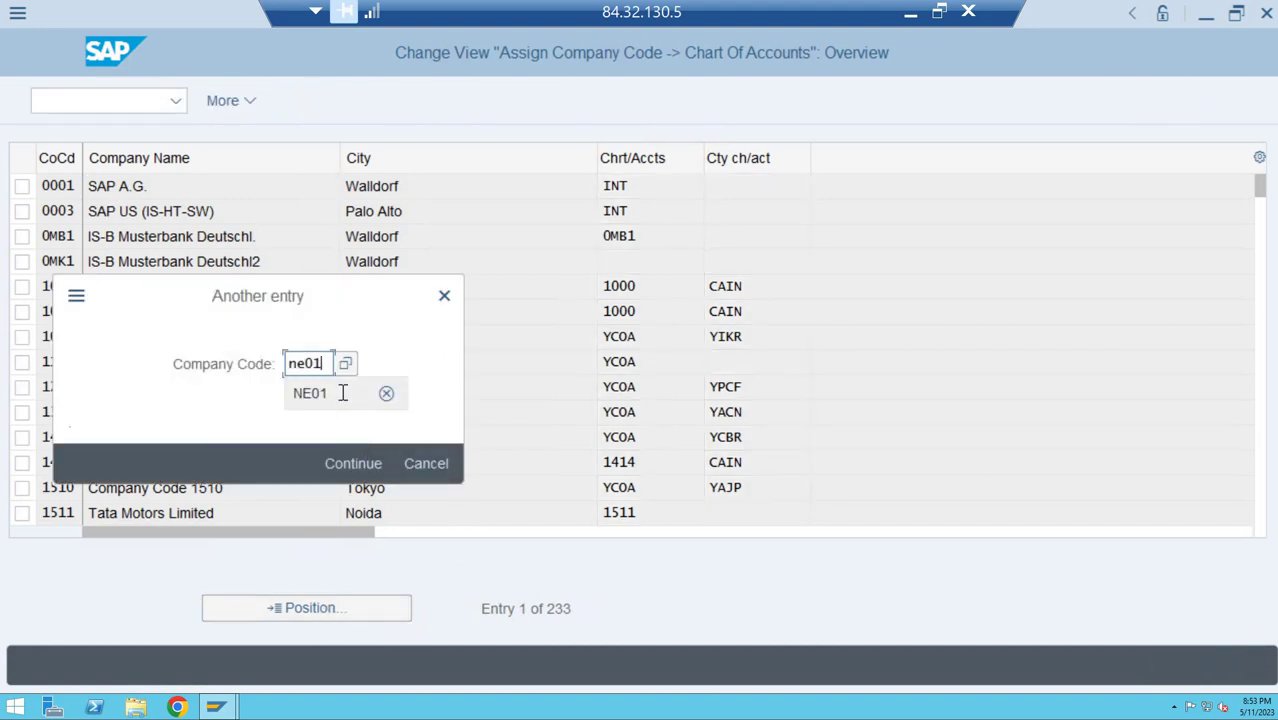
{"action": "key", "text": "Return"}
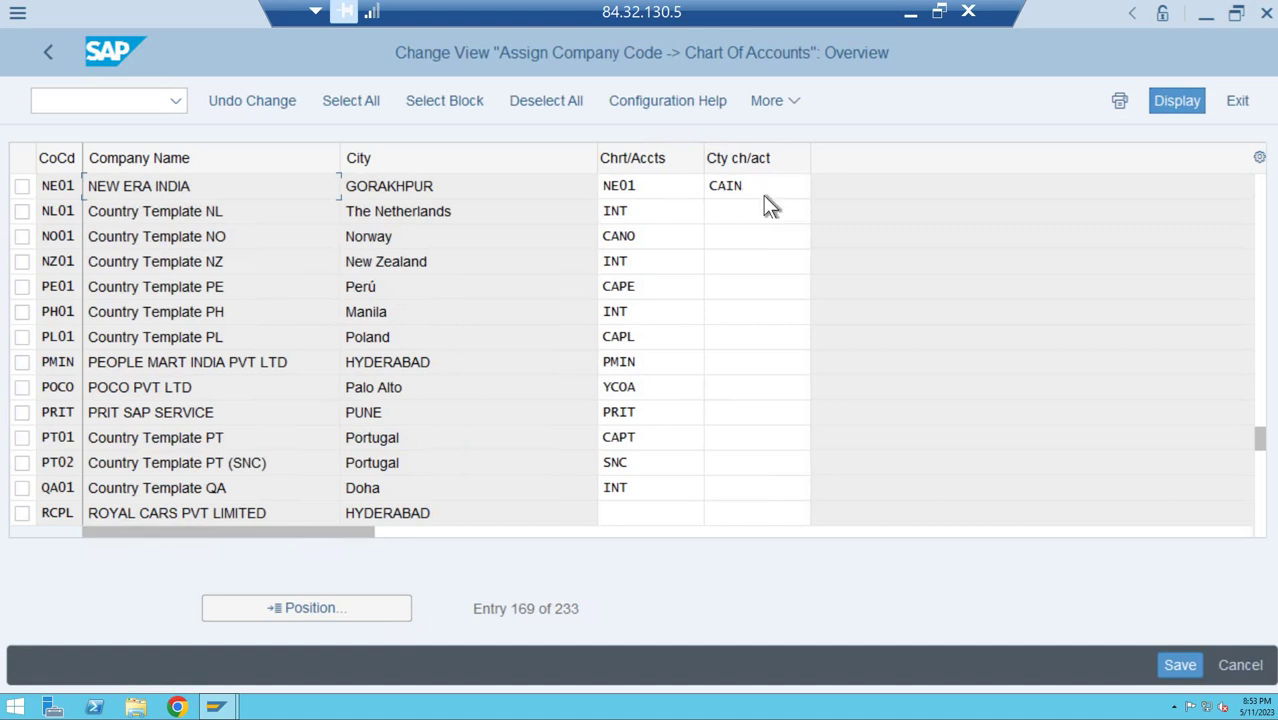
{"action": "key", "text": "F3"}
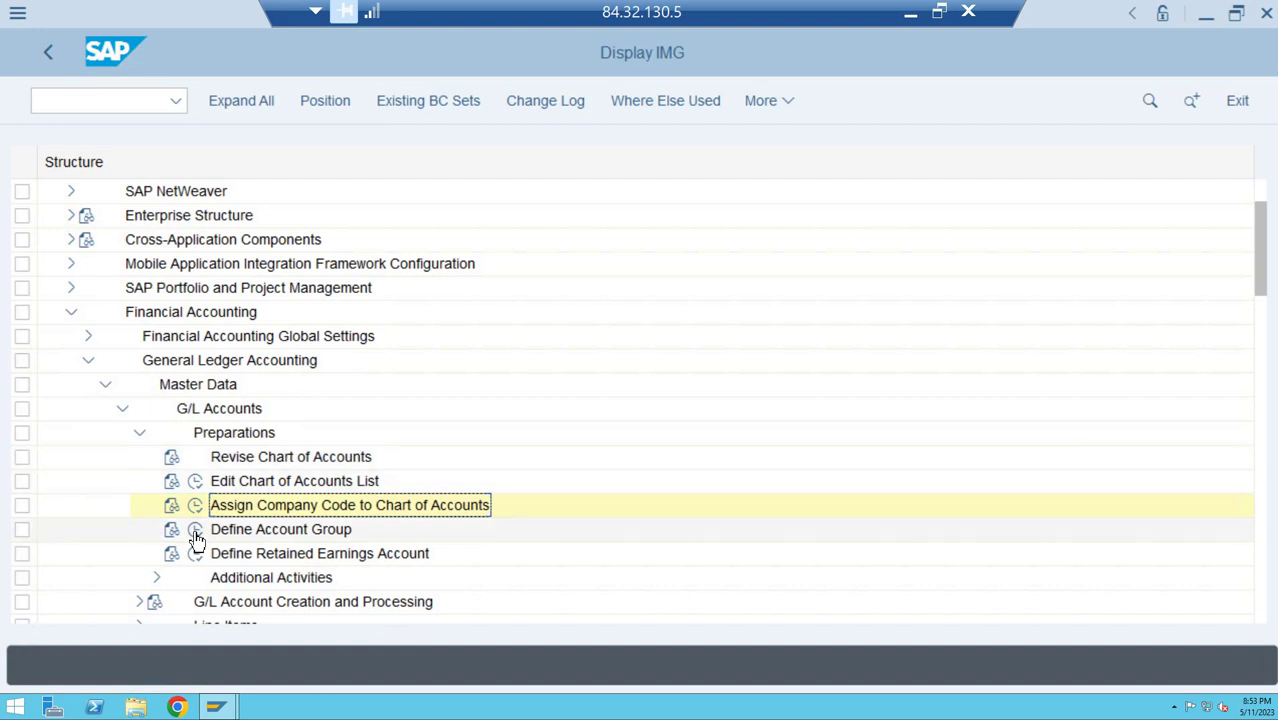
Execute the IMG activity Define Account Group and position the G/L account group list at chart of accounts HP01.
{"action": "left_click", "coordinate": [265, 503]}
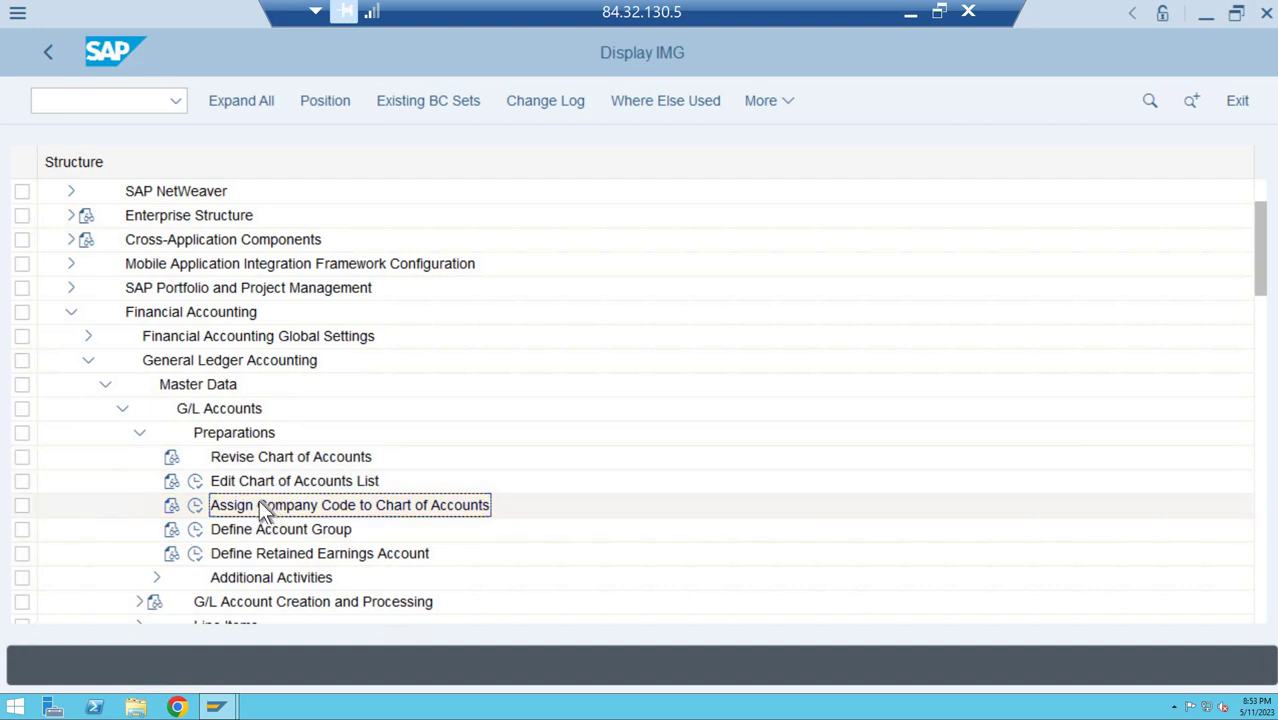
{"action": "left_click", "coordinate": [196, 530]}
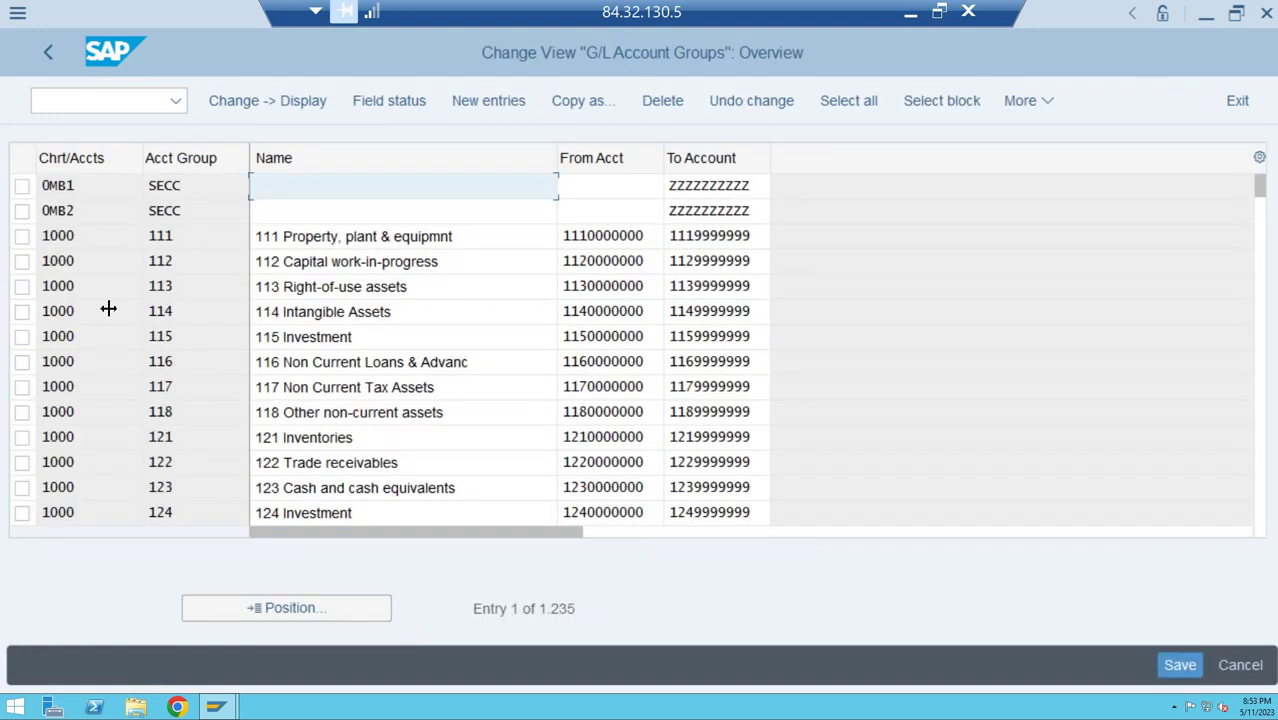
{"action": "left_click", "coordinate": [277, 608]}
{"action": "left_click", "coordinate": [281, 610]}
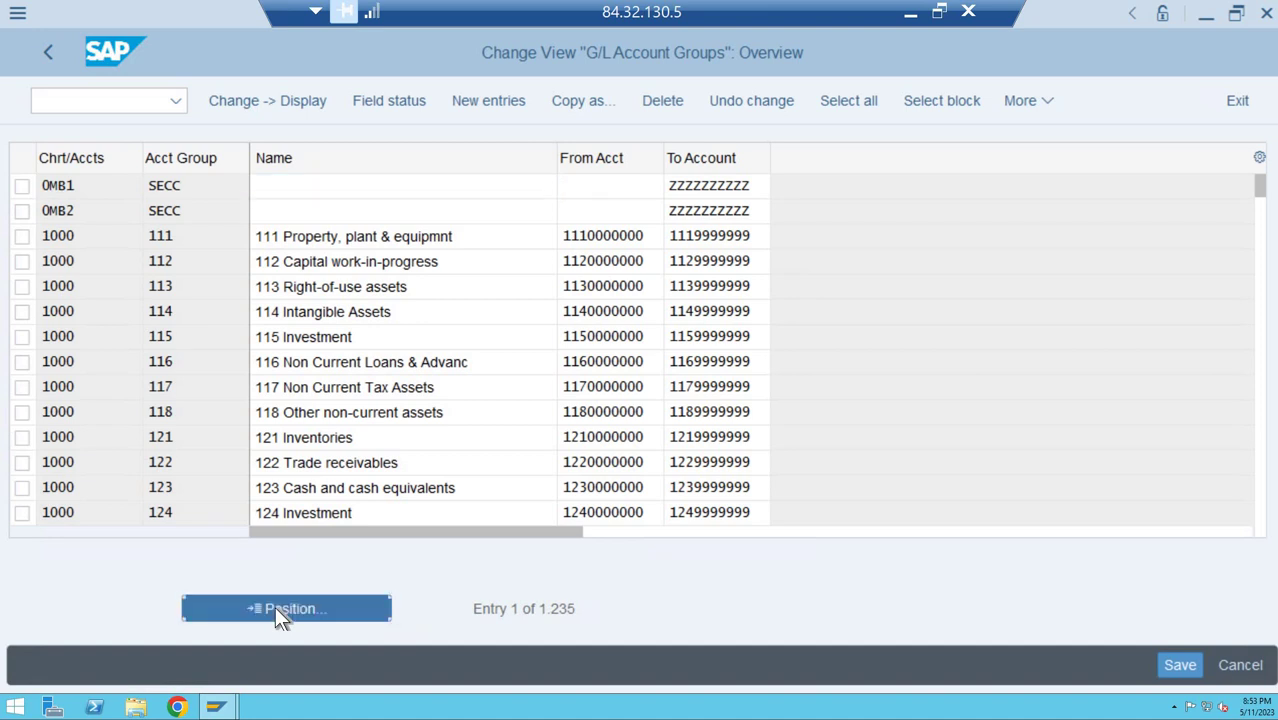
{"action": "type", "text": "hp01"}
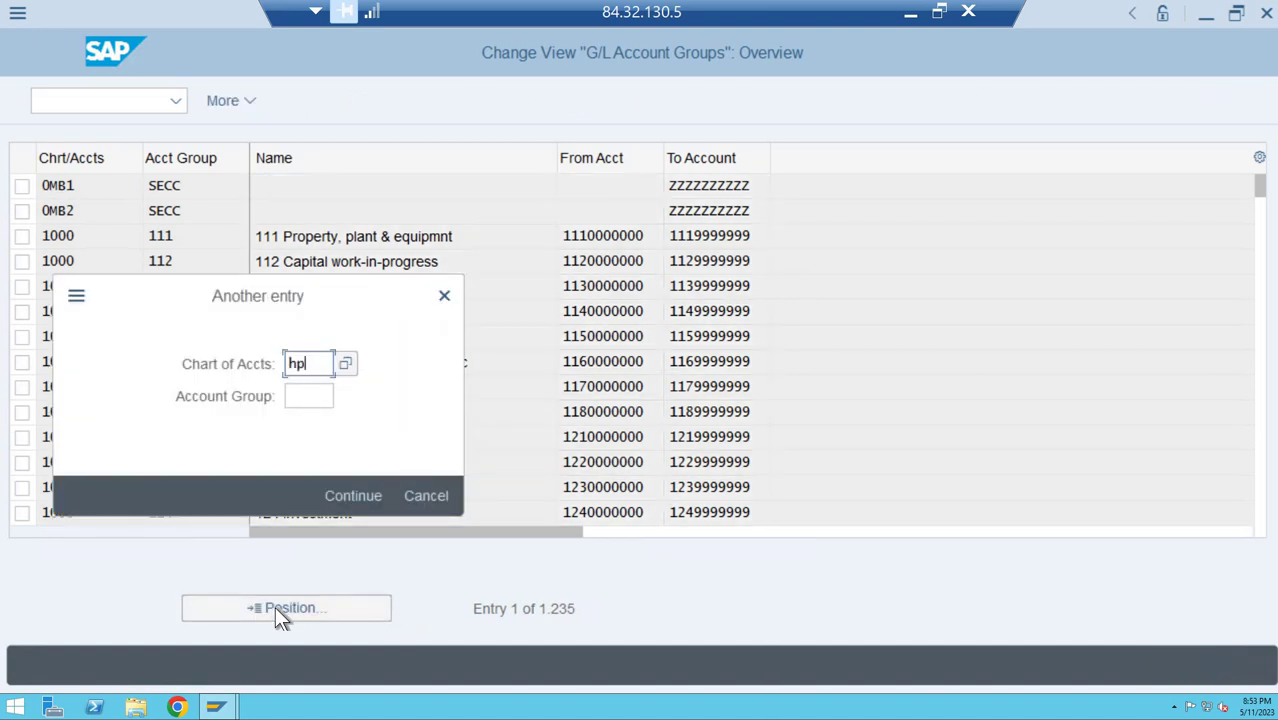
{"action": "key", "text": "Return"}
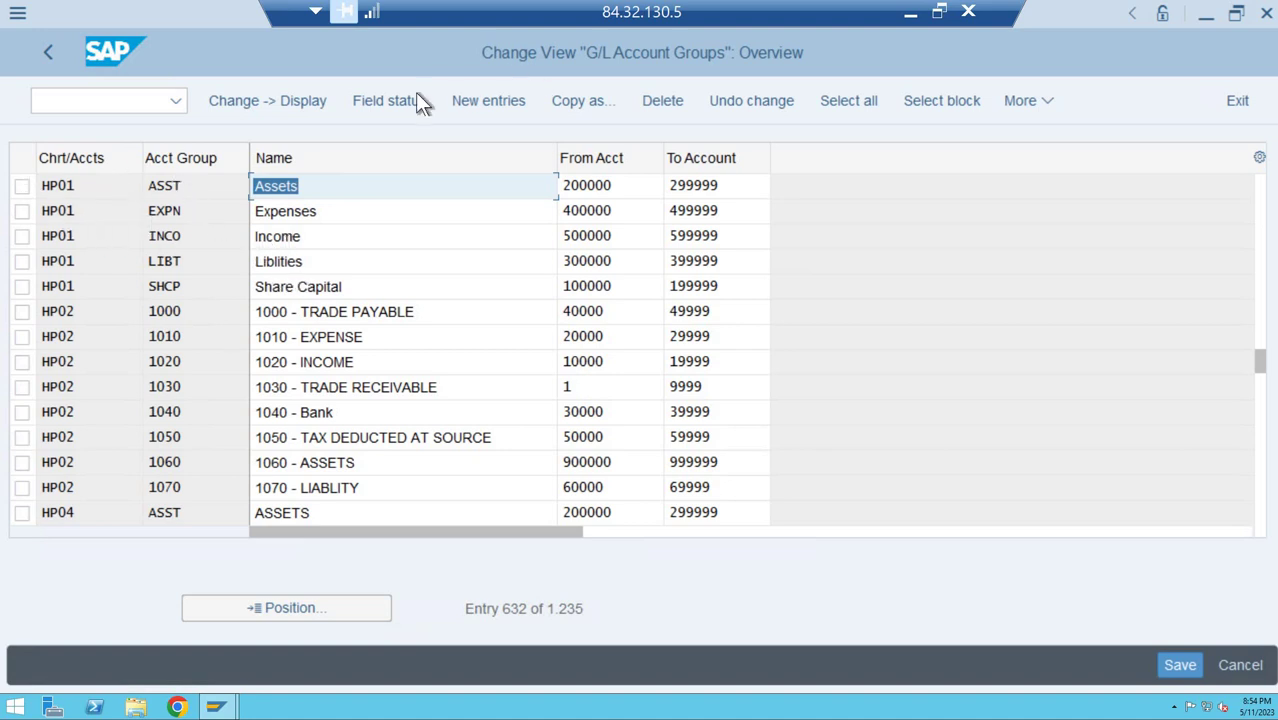
Start new G/L account group entries and enter chart of accounts NE01 in the first four rows.
{"action": "left_click", "coordinate": [499, 103]}
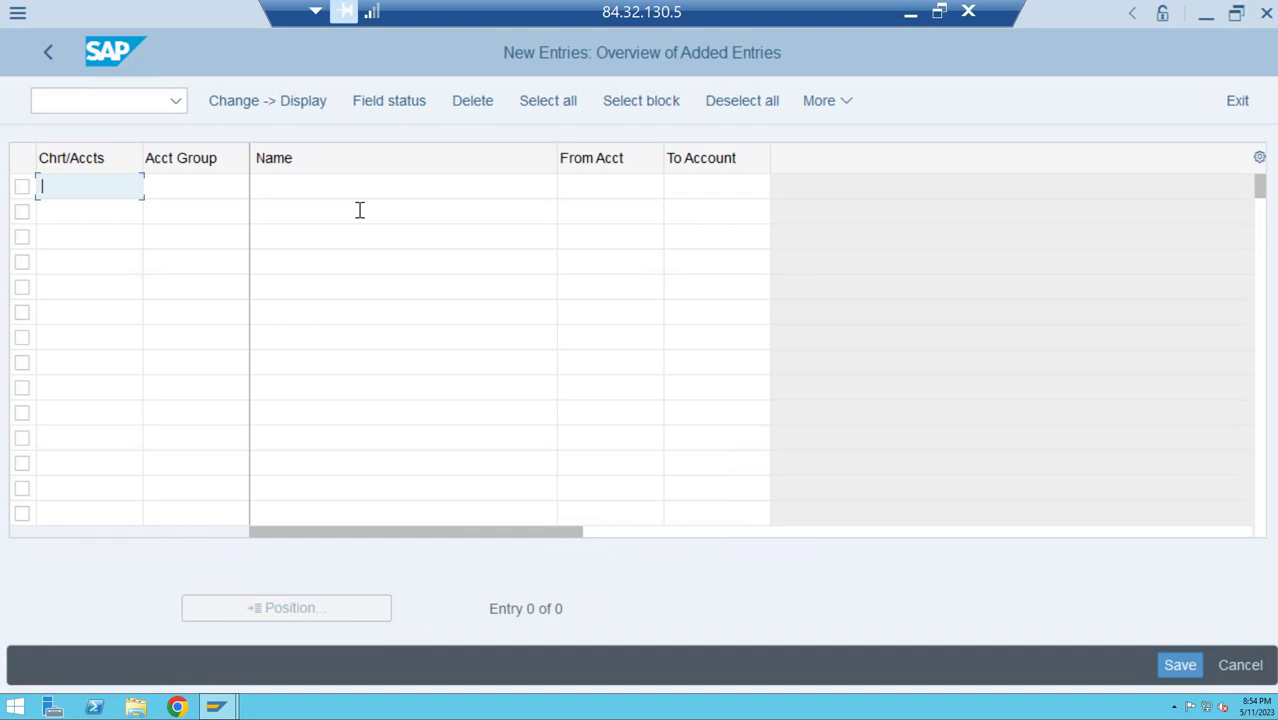
{"action": "type", "text": "NE01"}
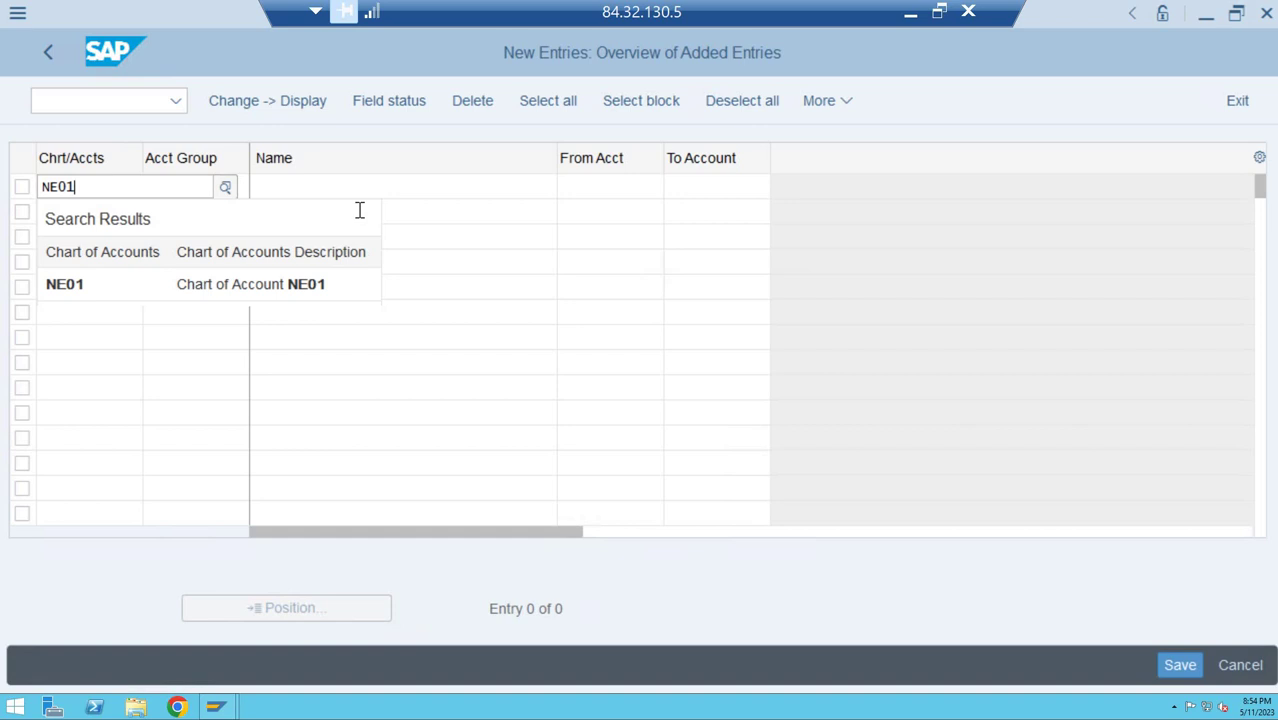
{"action": "key", "text": "Tab"}
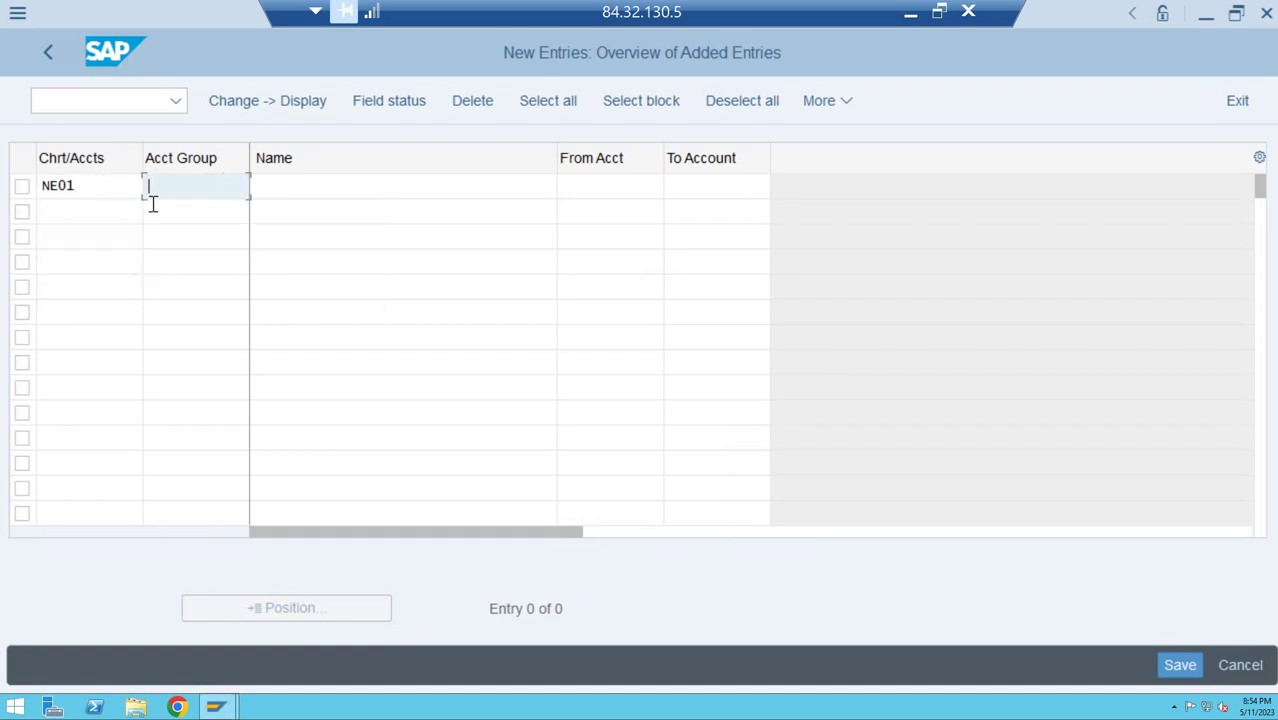
{"action": "left_click", "coordinate": [98, 212]}
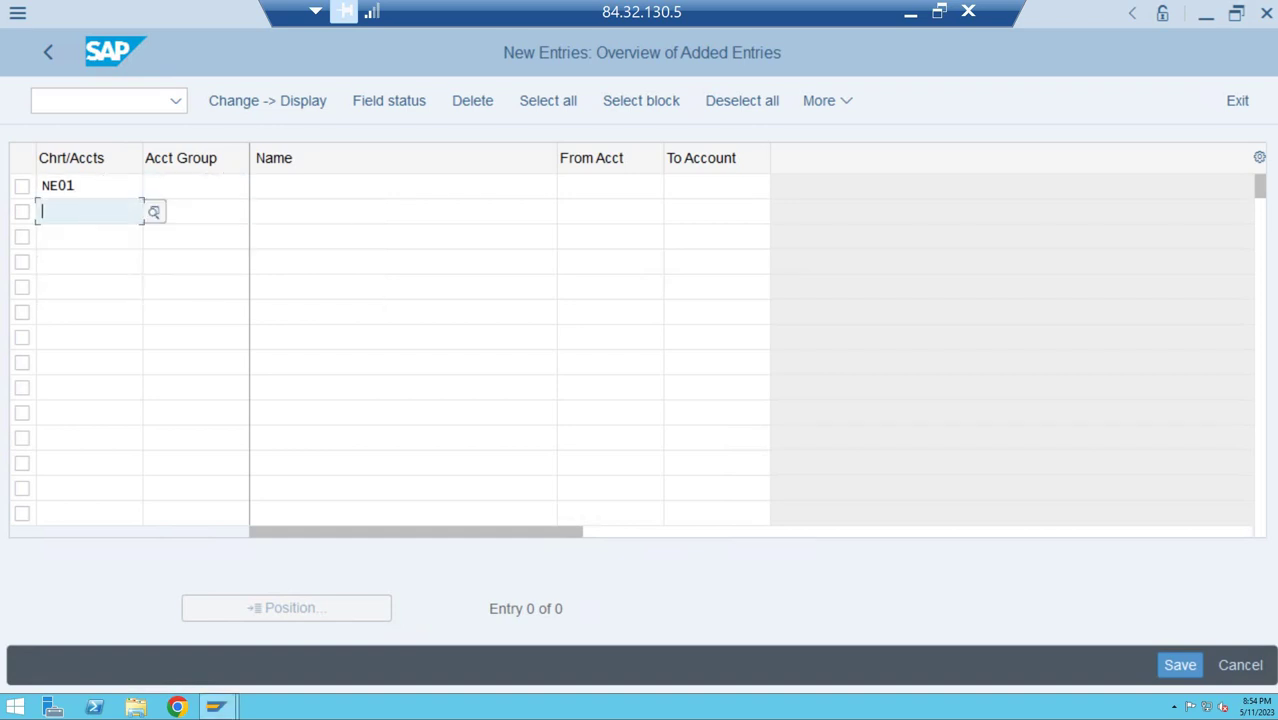
{"action": "type", "text": "NE01"}
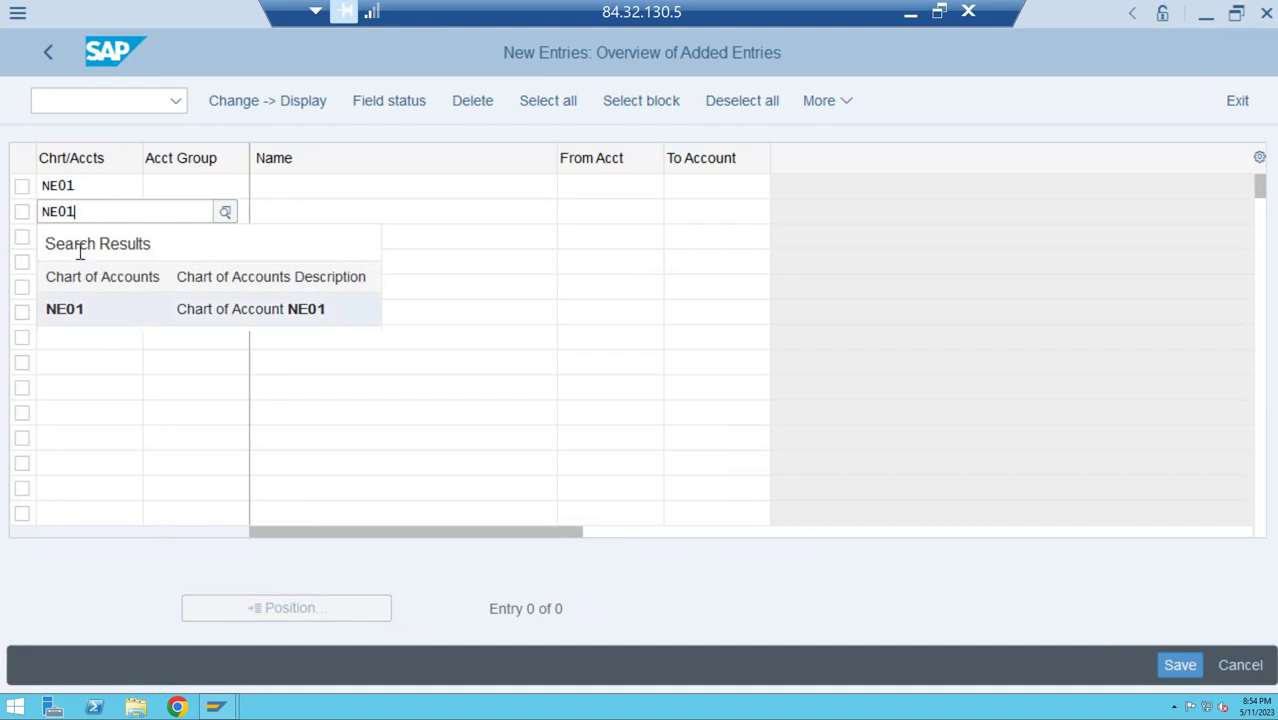
{"action": "left_click", "coordinate": [77, 236]}
{"action": "left_click", "coordinate": [77, 236]}
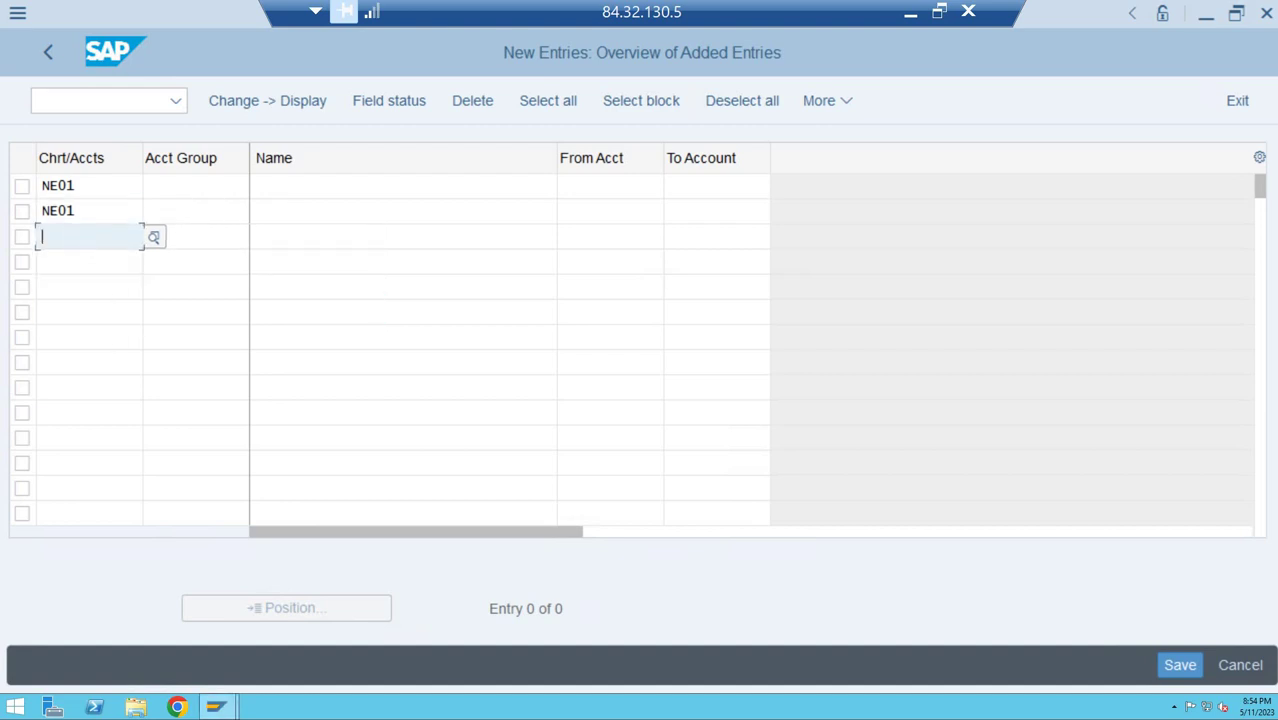
{"action": "type", "text": "NE"}
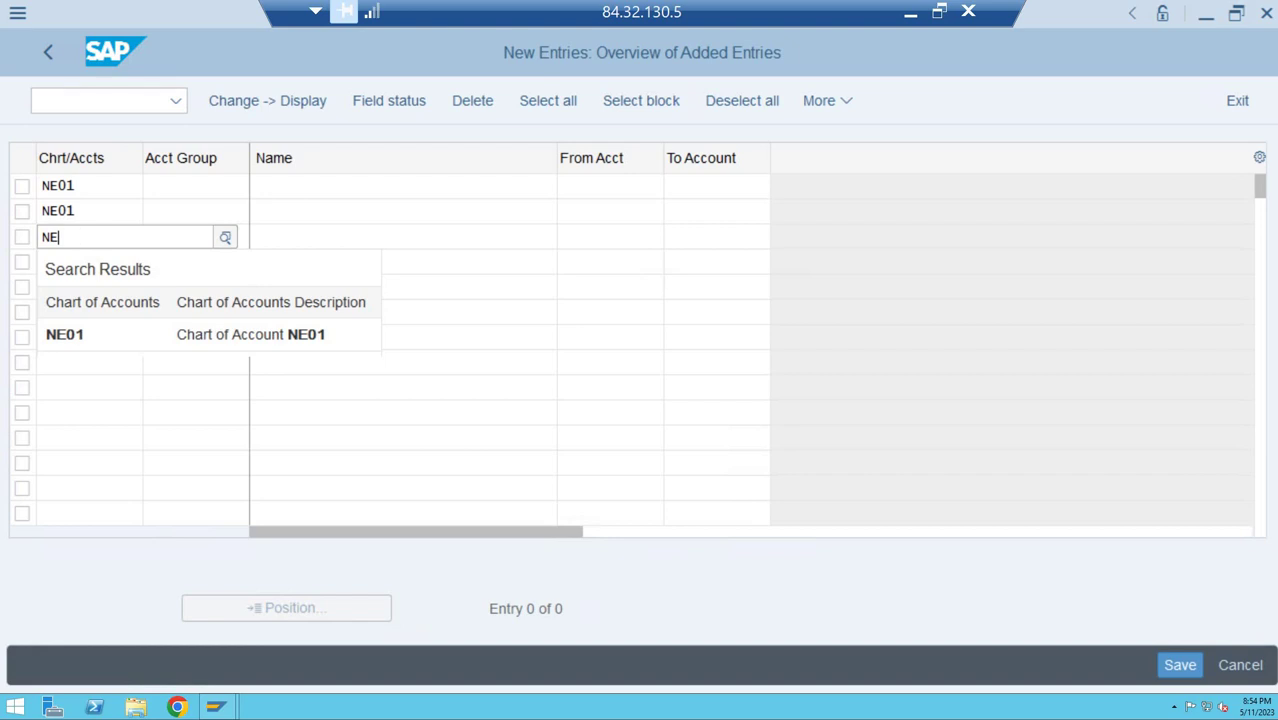
{"action": "type", "text": "01"}
{"action": "key", "text": "Tab"}
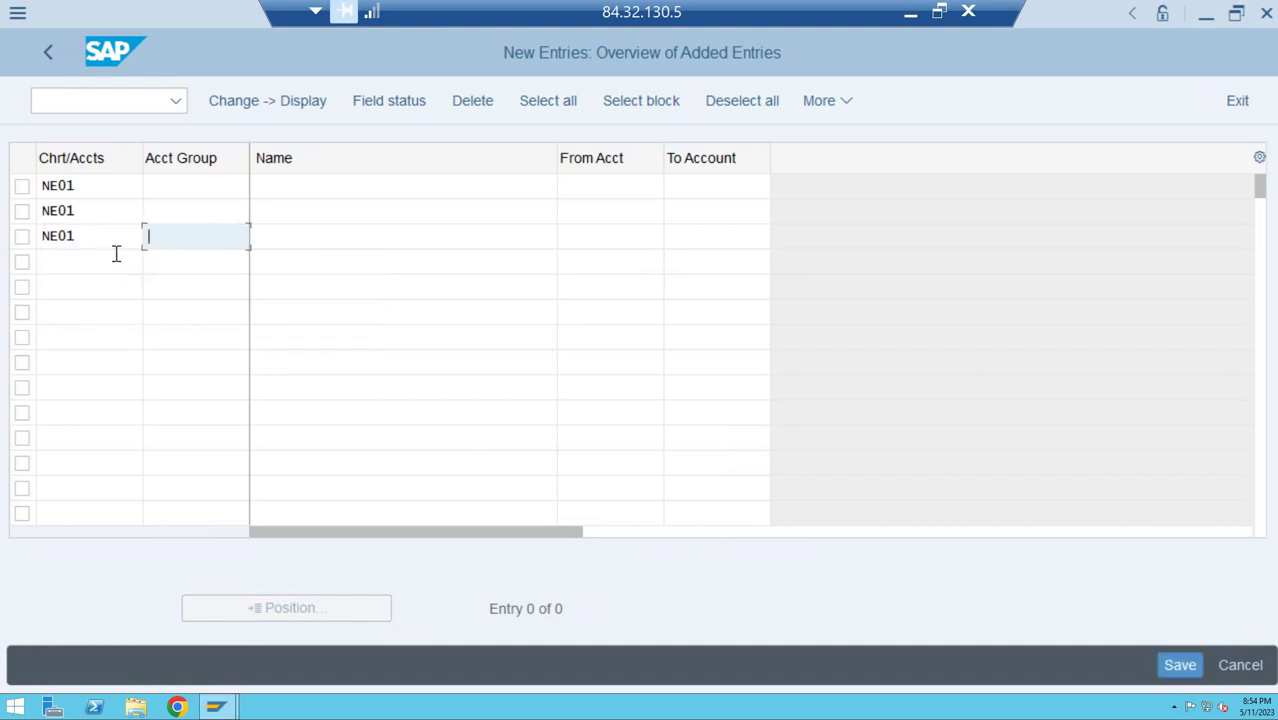
{"action": "left_click", "coordinate": [116, 254]}
{"action": "type", "text": "NE01"}
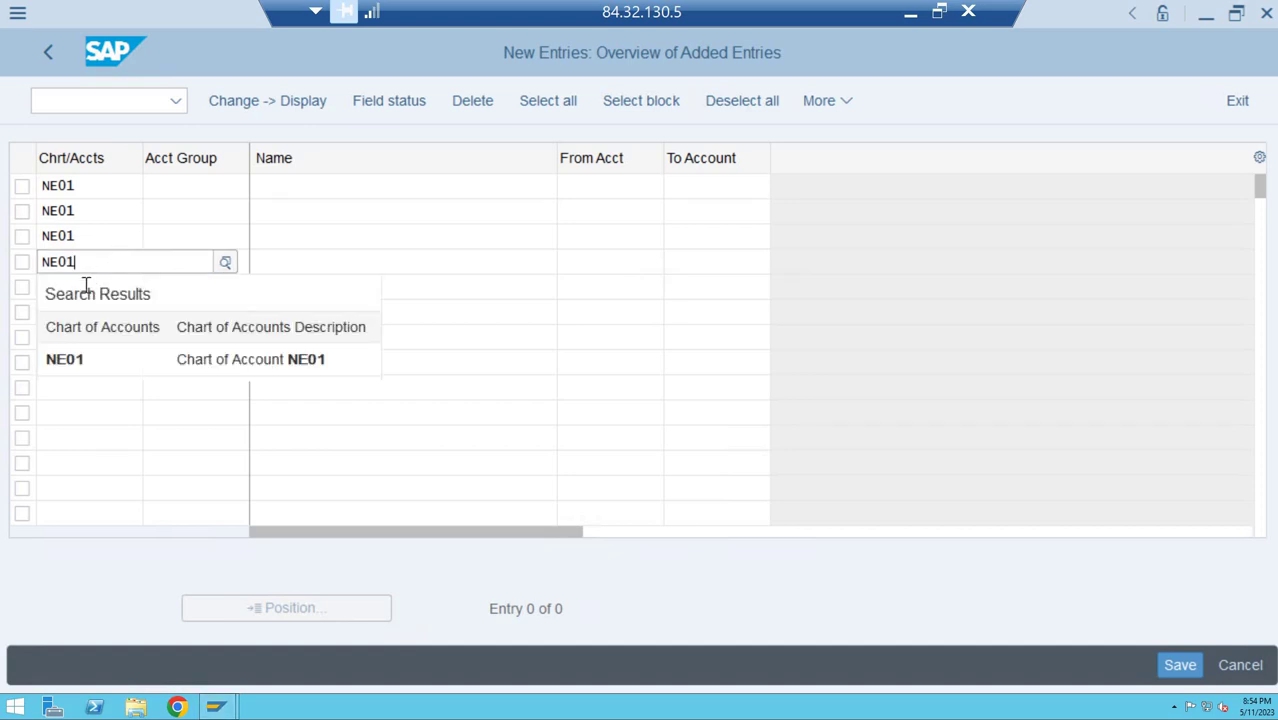
{"action": "key", "text": "Tab"}
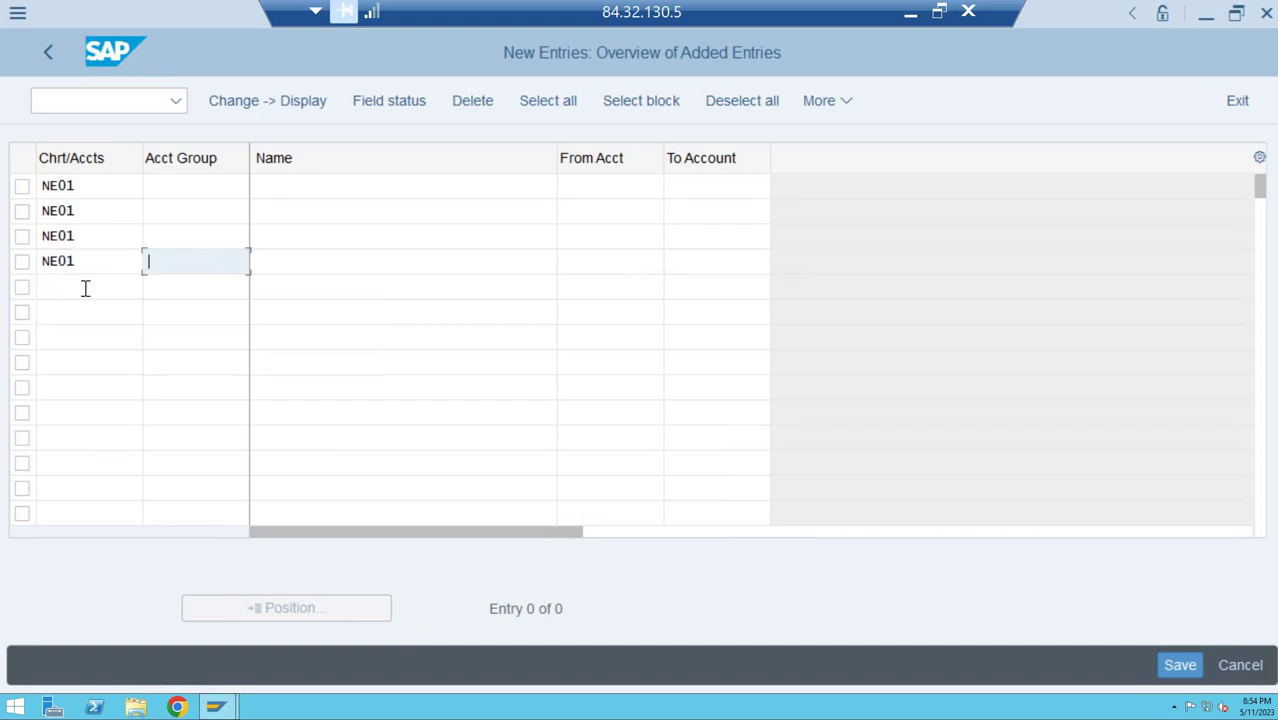
{"action": "left_click", "coordinate": [85, 288]}
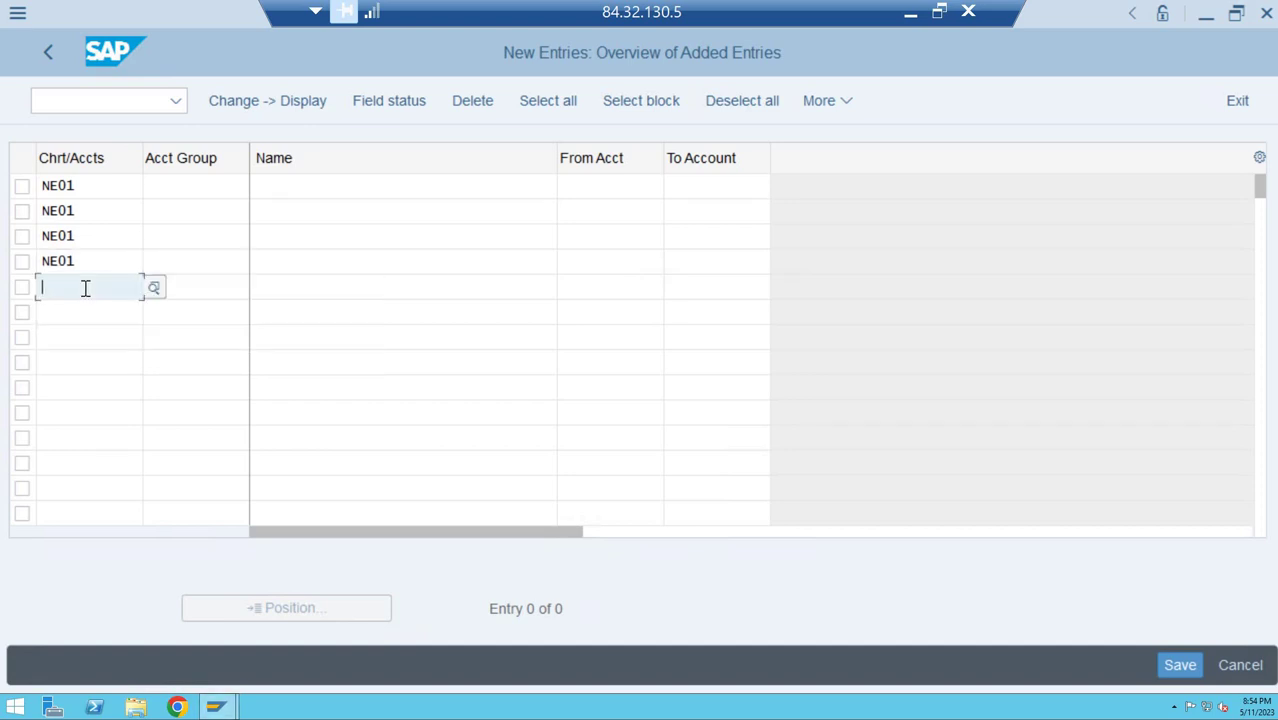
Define account group Liab with the name Liability in the first NE01 row.
{"action": "left_click", "coordinate": [185, 183]}
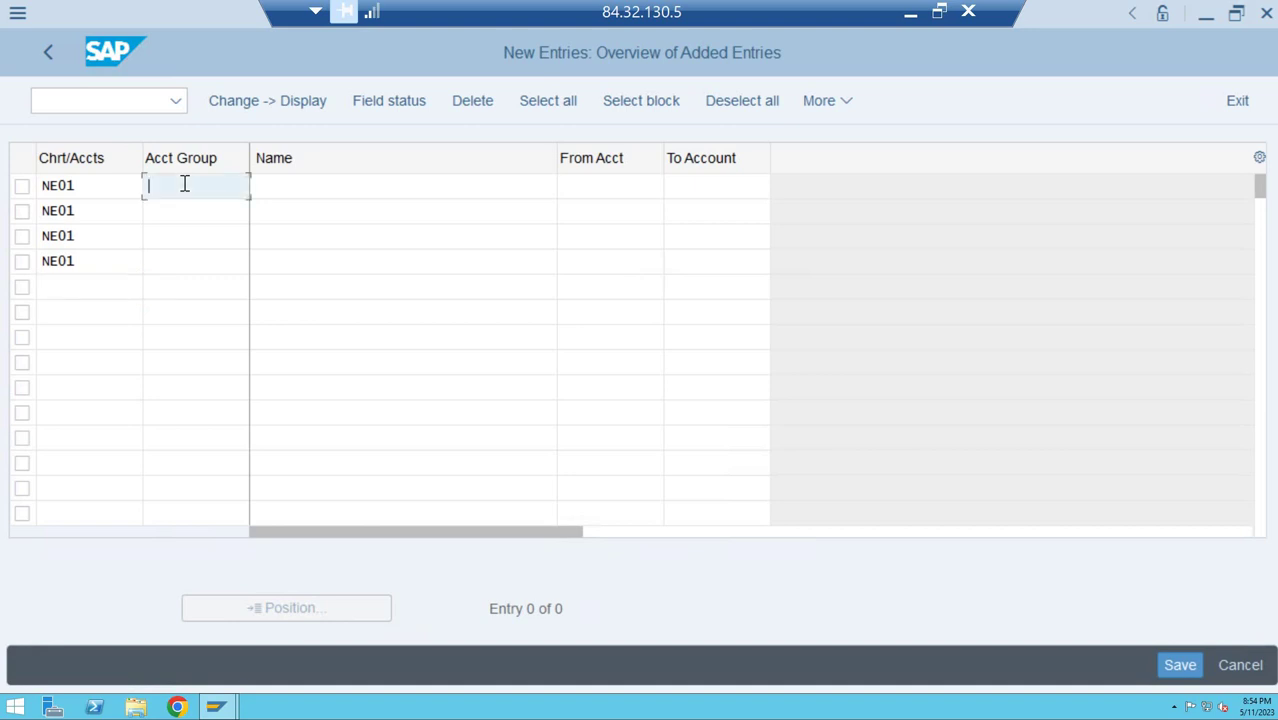
{"action": "type", "text": "L"}
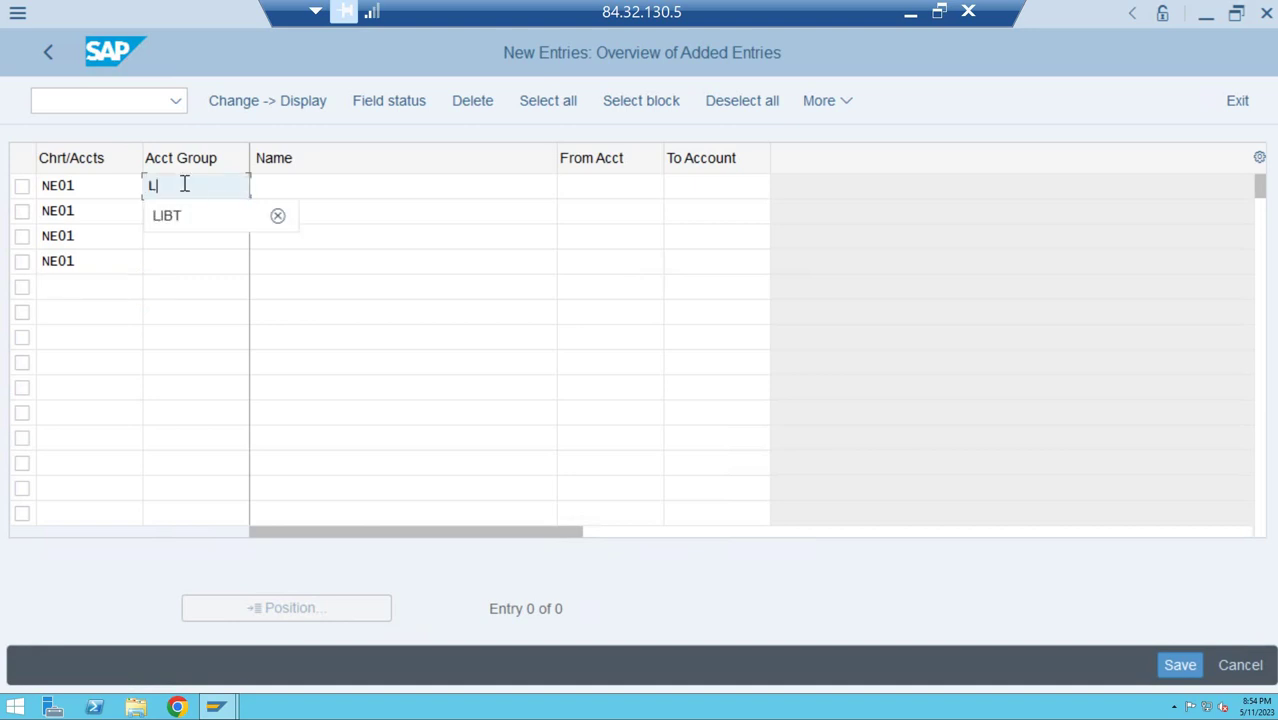
{"action": "type", "text": "iab"}
{"action": "key", "text": "Tab"}
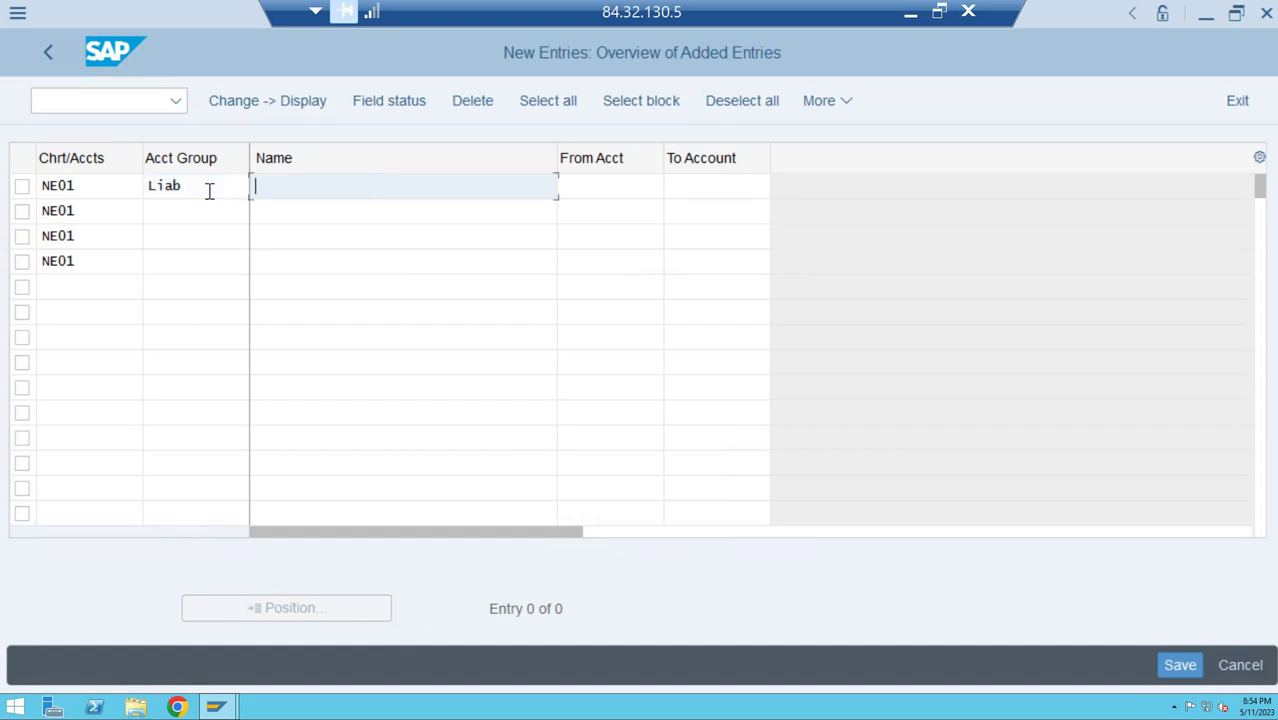
{"action": "type", "text": "Liability"}
{"action": "key", "text": "Tab"}
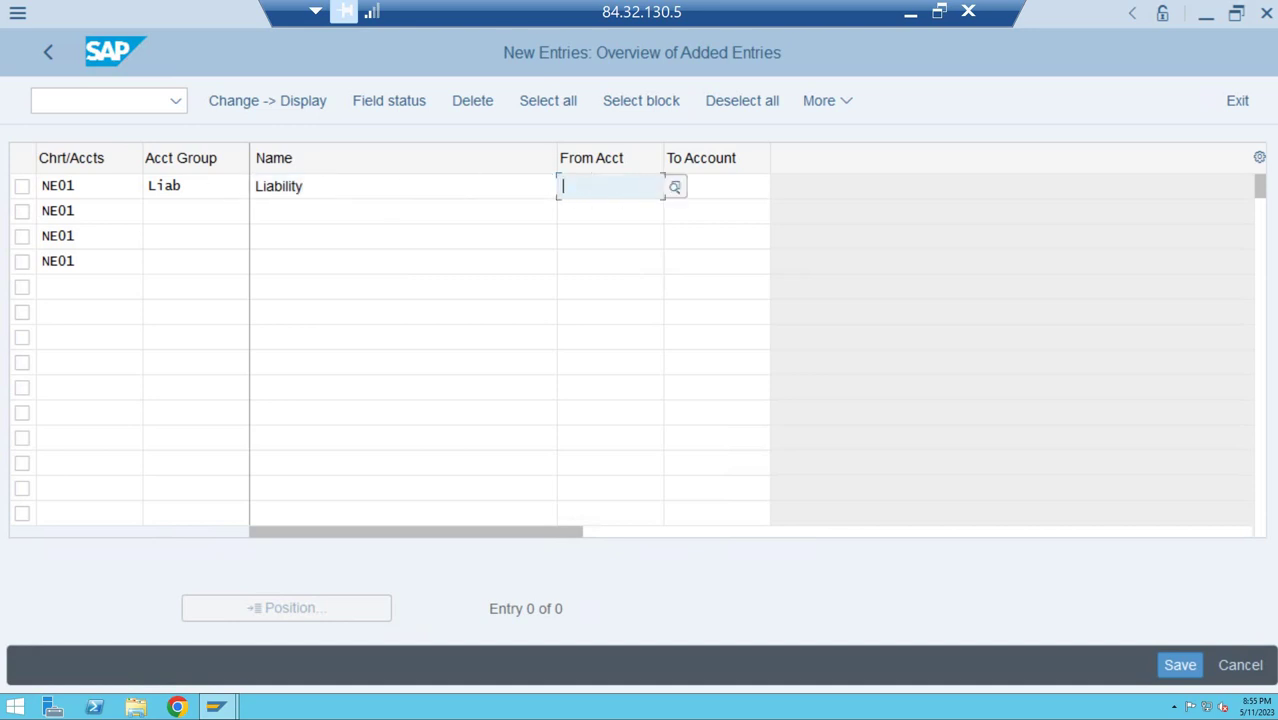
Set the account number range of group Liab from 100000 to 199999.
{"action": "type", "text": "10000000"}
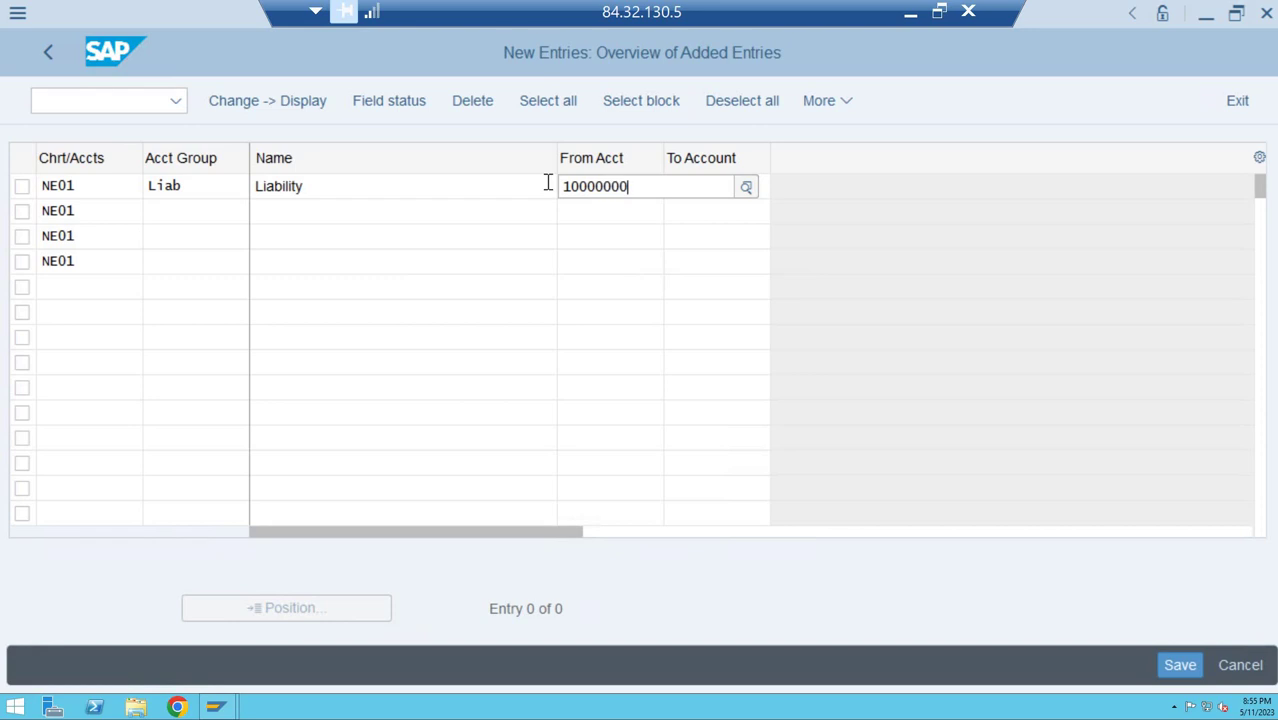
{"action": "key", "text": "BackSpace"}
{"action": "key", "text": "BackSpace"}
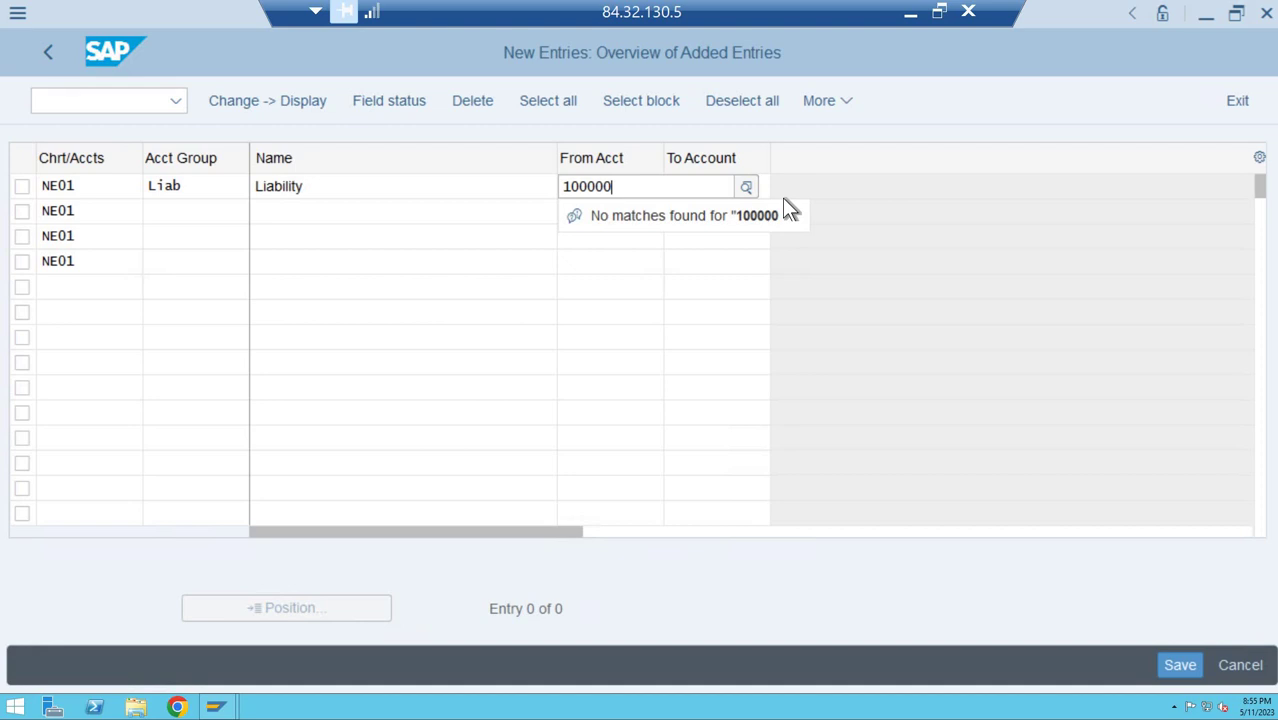
{"action": "key", "text": "Tab"}
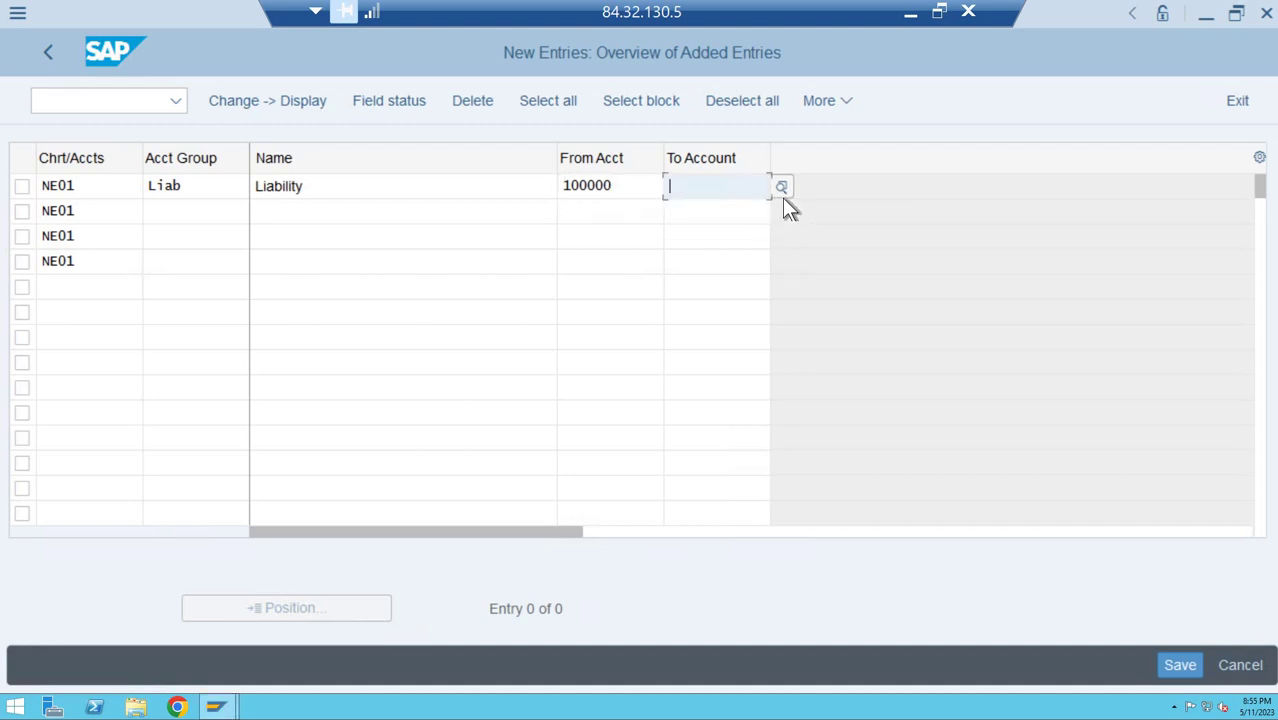
{"action": "type", "text": "1"}
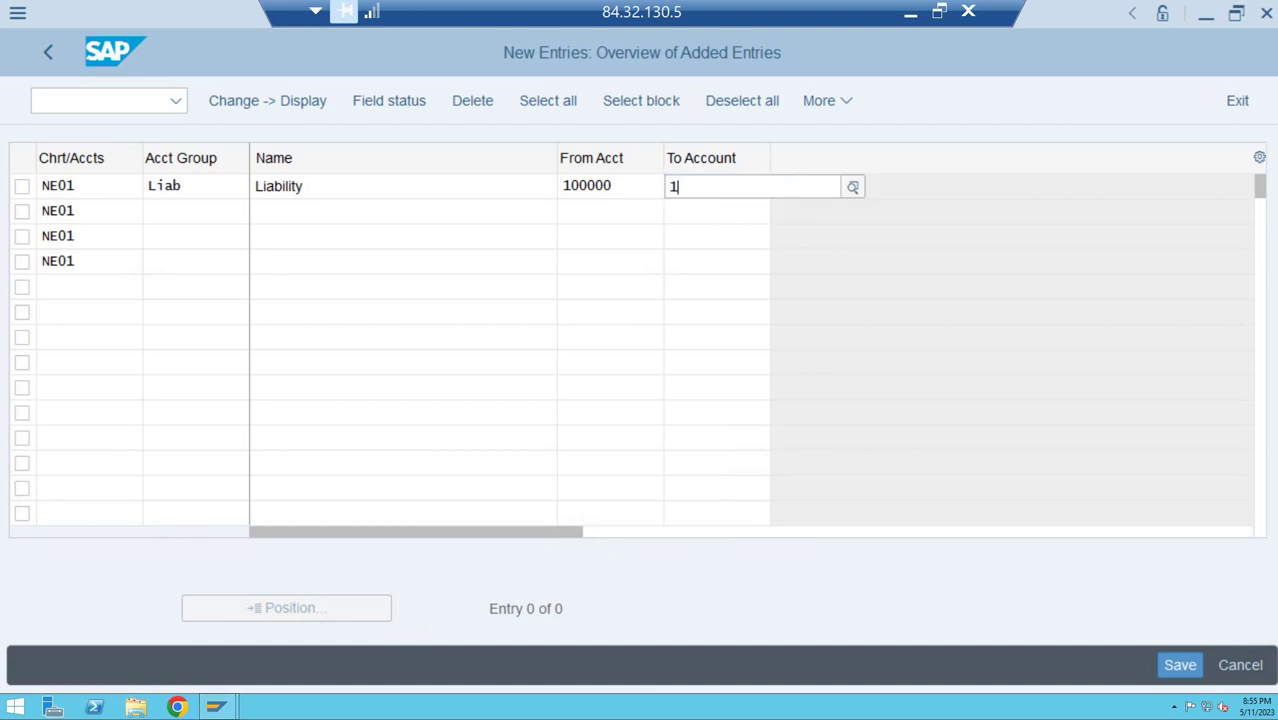
{"action": "type", "text": "99"}
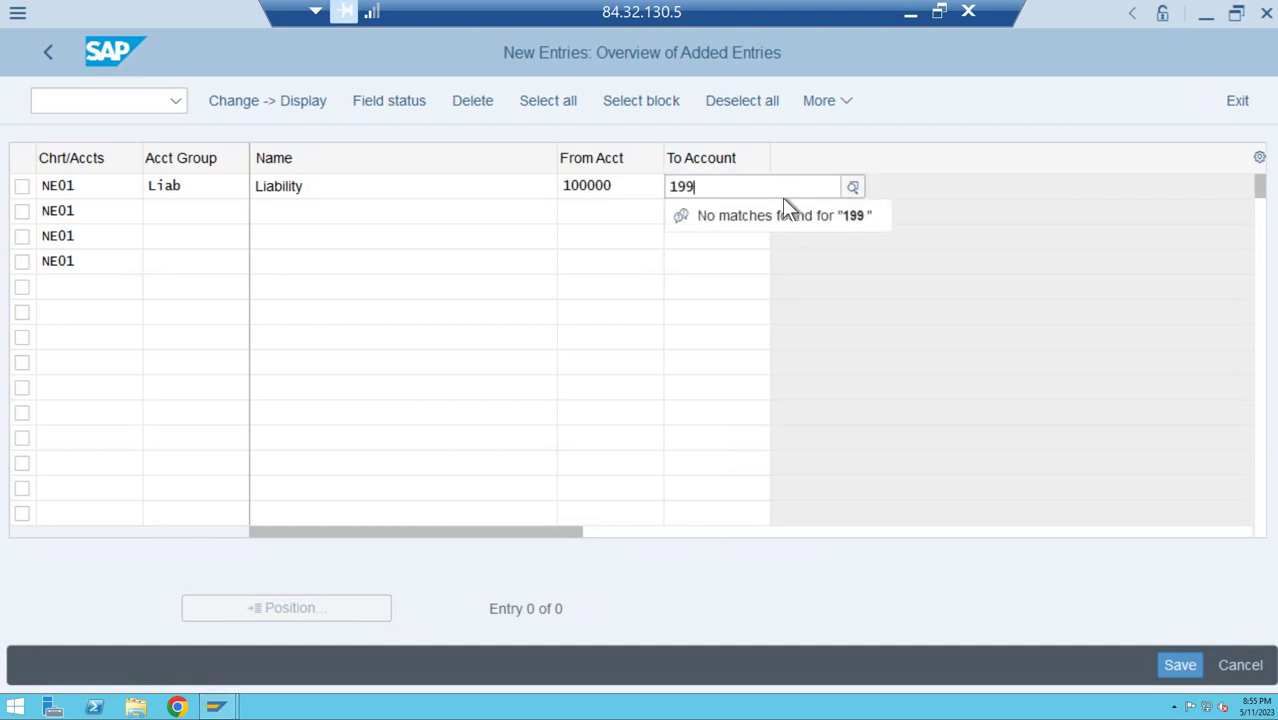
{"action": "type", "text": "999"}
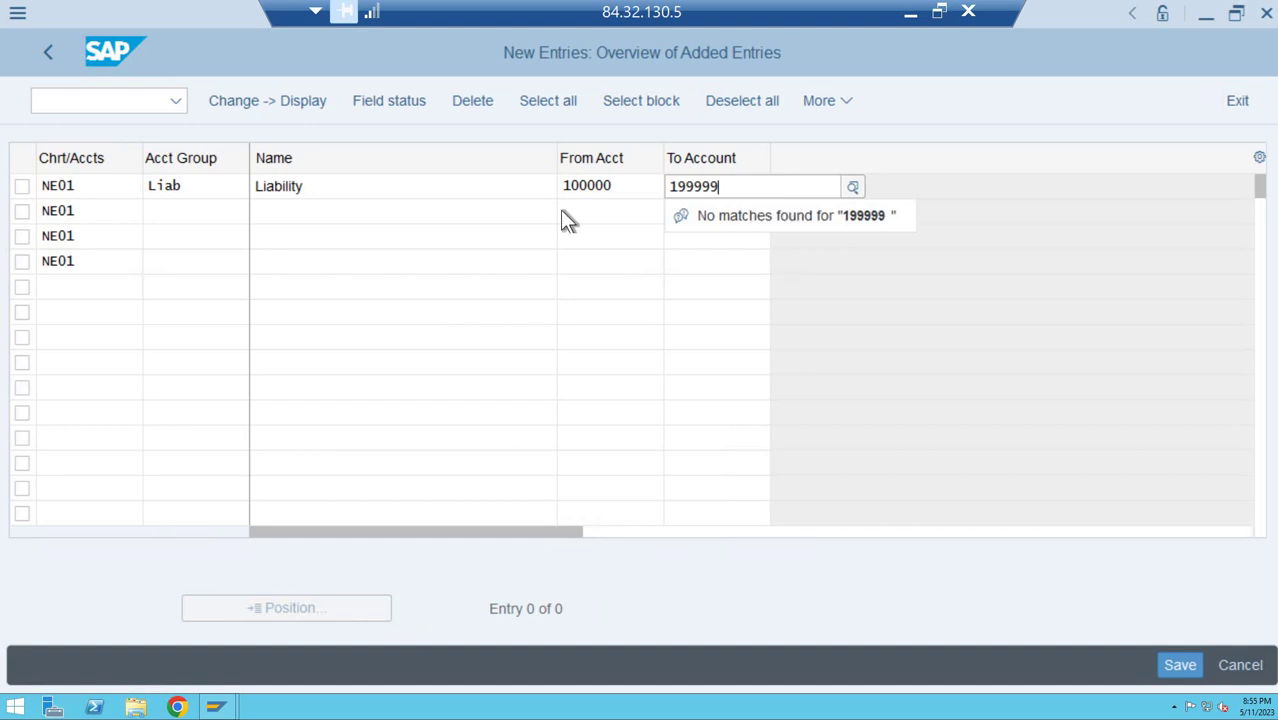
Define account group Asst with the name Assets in the second NE01 row.
{"action": "left_click", "coordinate": [200, 212]}
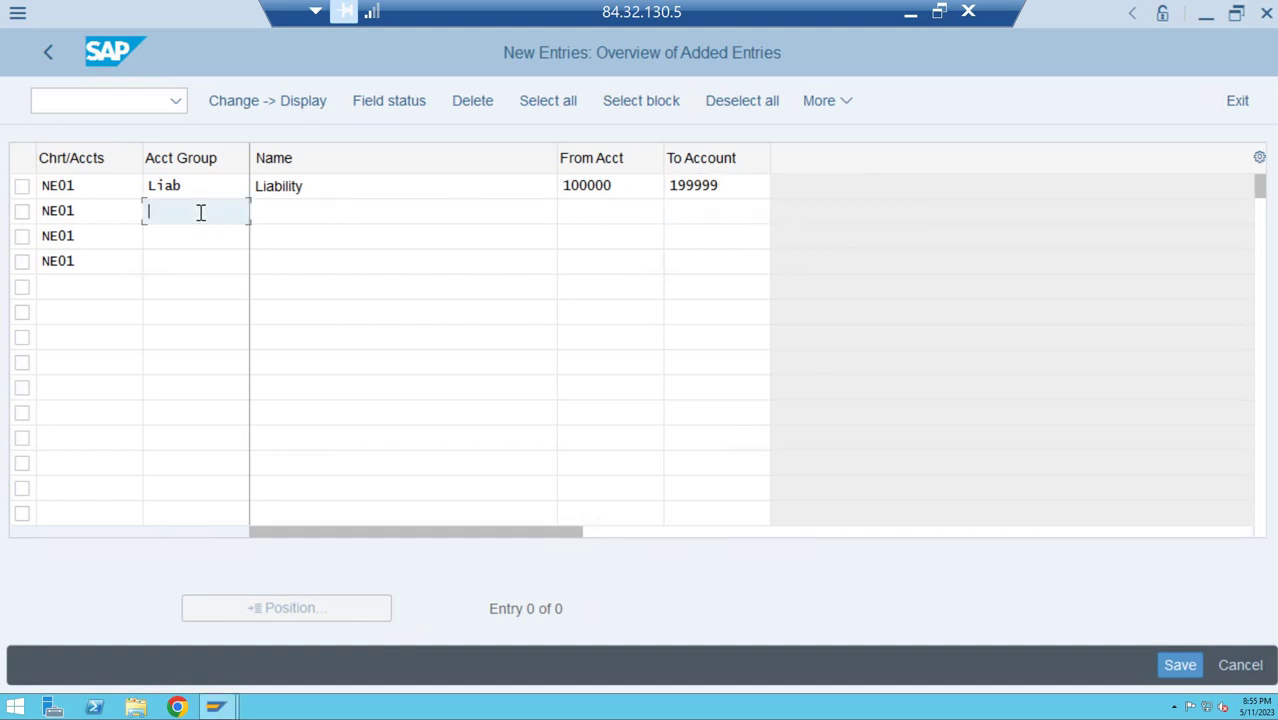
{"action": "type", "text": "Asse"}
{"action": "key", "text": "BackSpace"}
{"action": "key", "text": "BackSpace"}
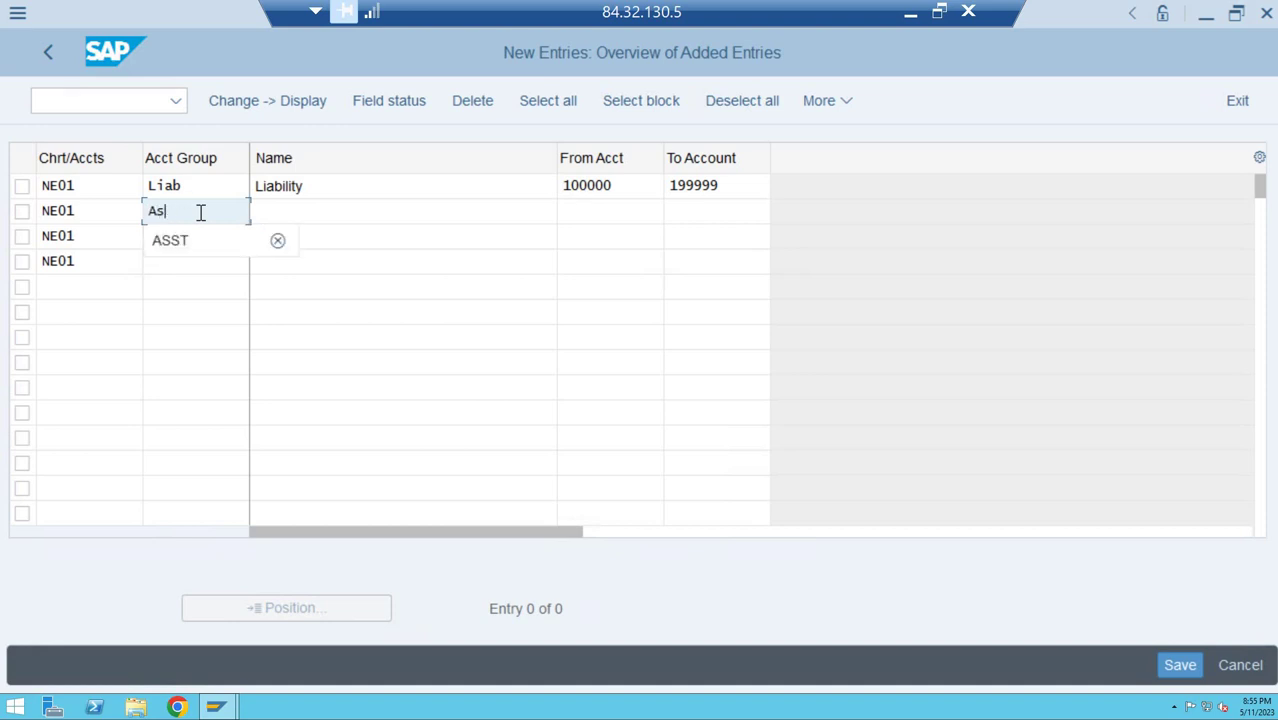
{"action": "type", "text": "s"}
{"action": "key", "text": "BackSpace"}
{"action": "type", "text": "st"}
{"action": "key", "text": "Tab"}
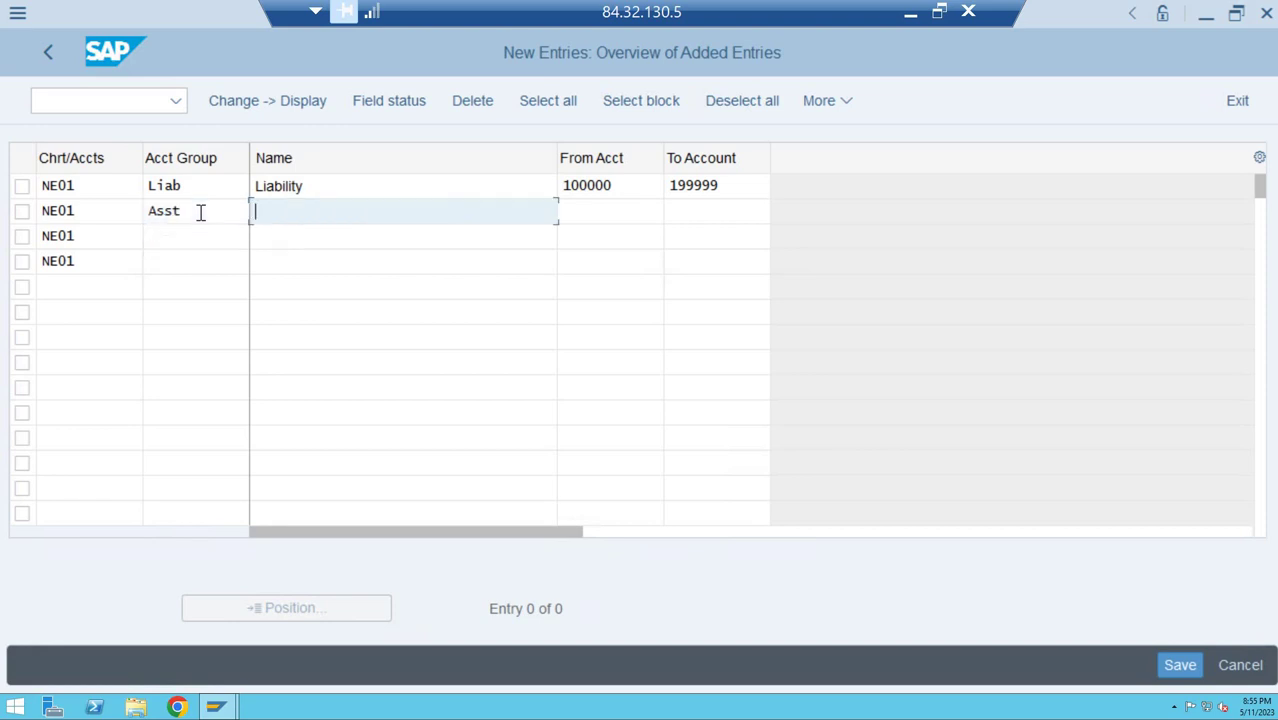
{"action": "type", "text": "Assets"}
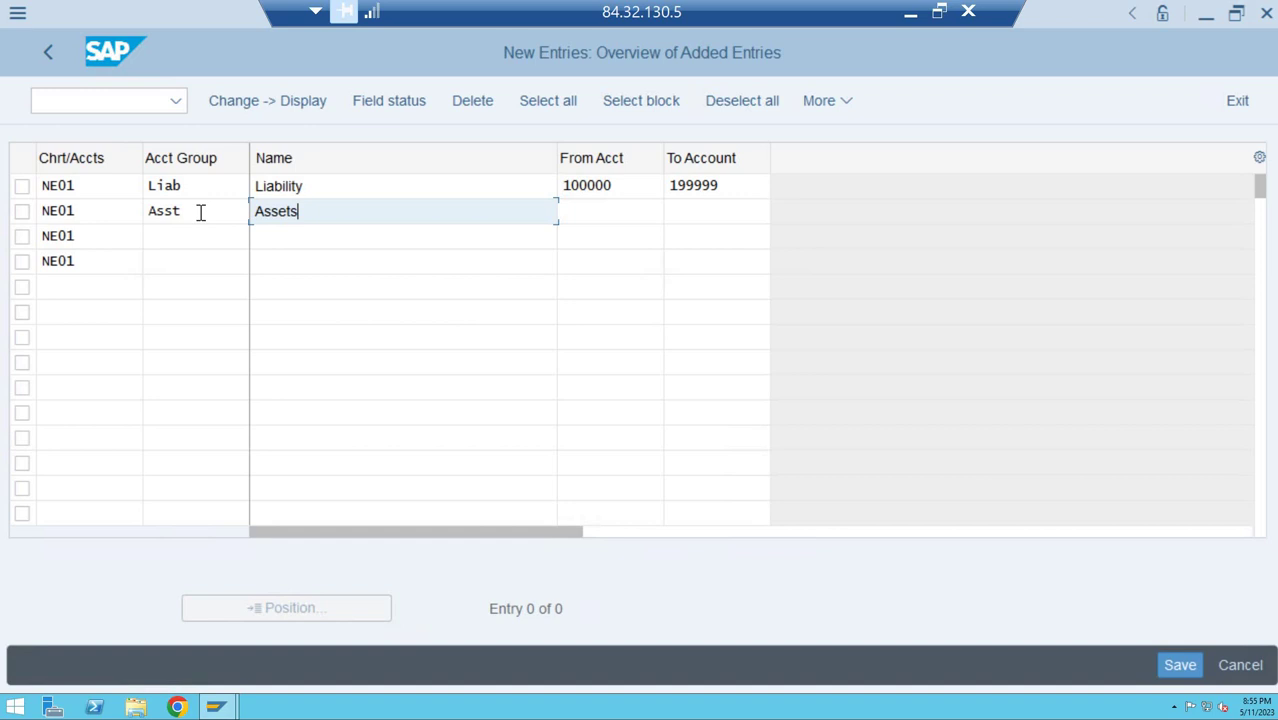
{"action": "key", "text": "Tab"}
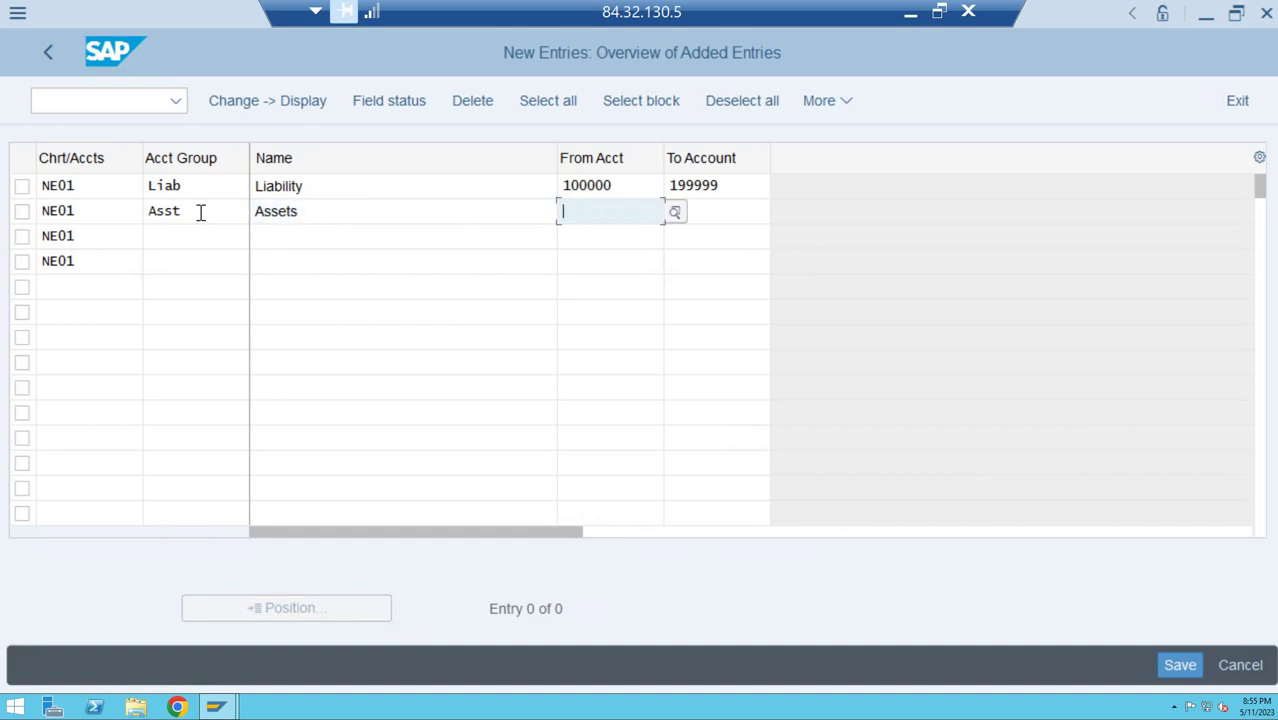
Set the account number range of group Asst from 200000 to 299999.
{"action": "type", "text": "2"}
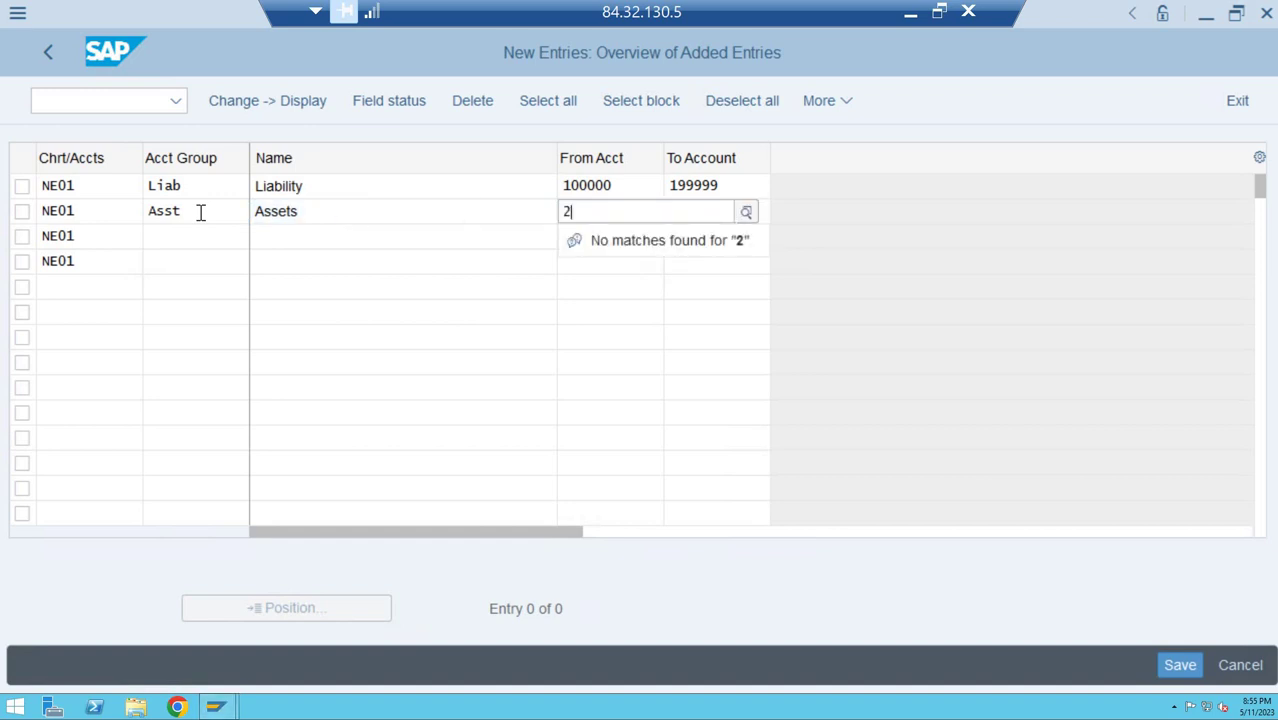
{"action": "type", "text": "000000"}
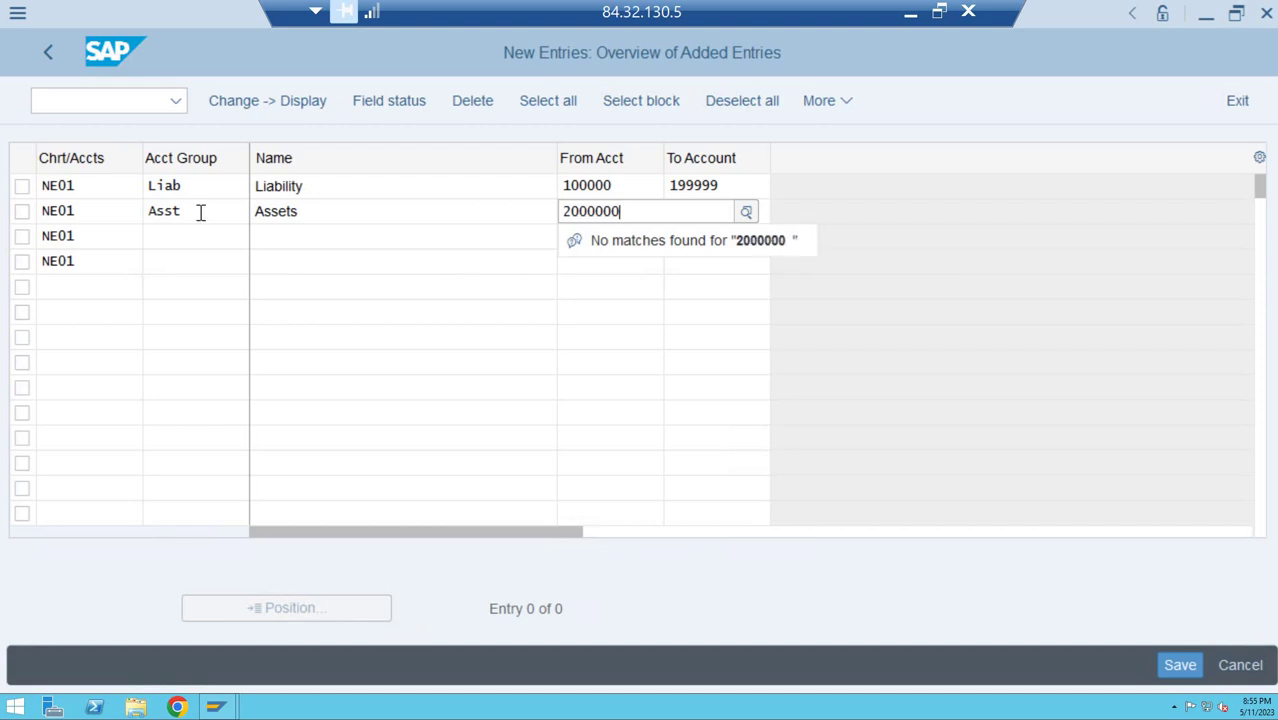
{"action": "key", "text": "BackSpace"}
{"action": "key", "text": "Tab"}
{"action": "type", "text": "299999"}
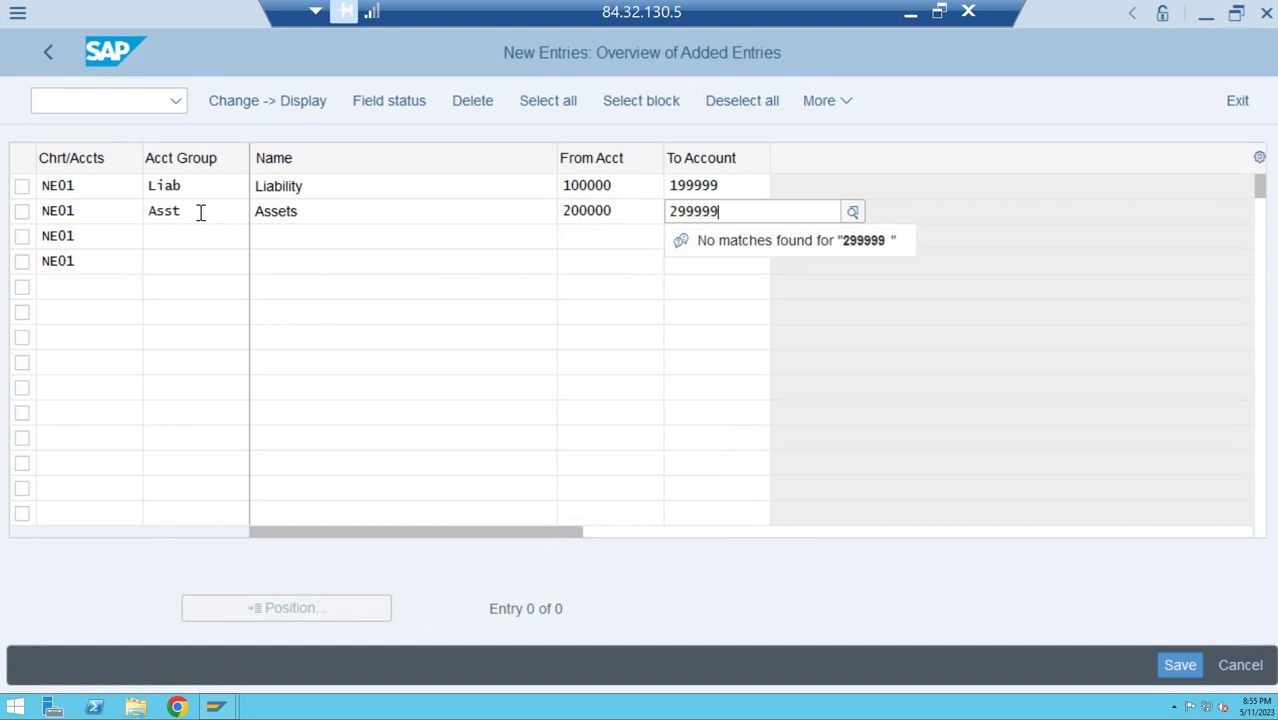
{"action": "key", "text": "Tab"}
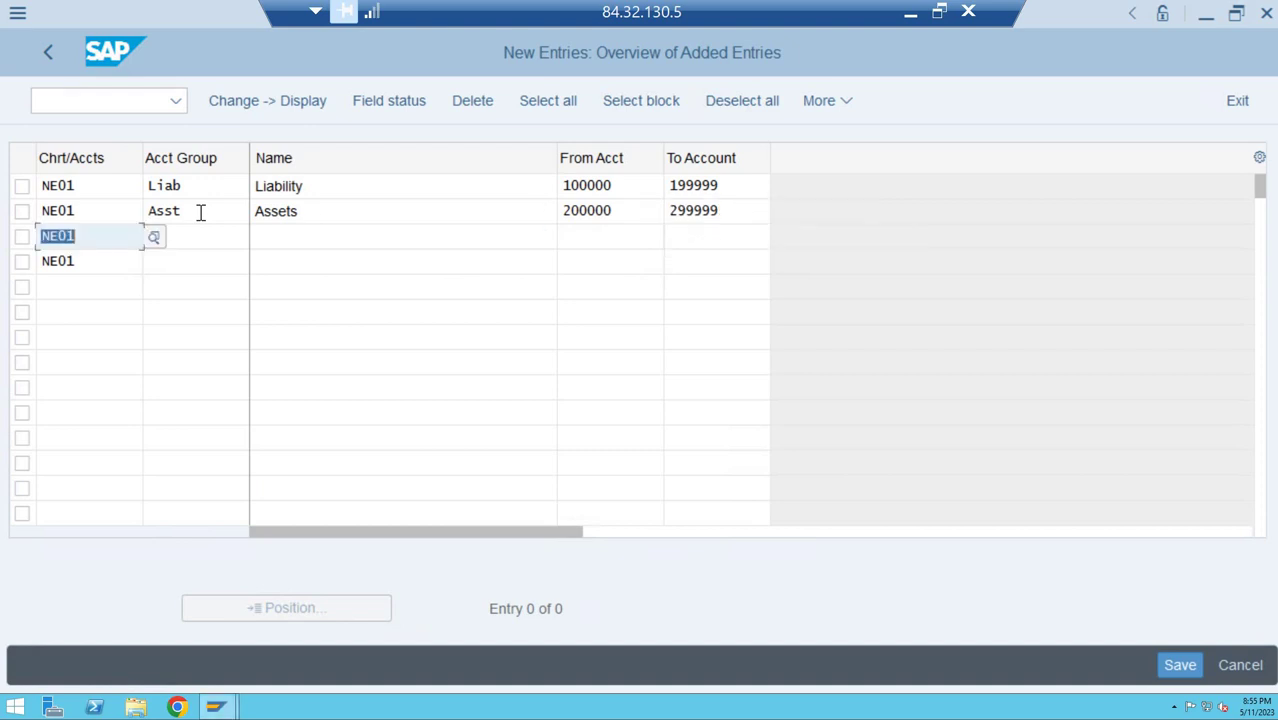
Define account group Expe with the name Expense in the third NE01 row.
{"action": "key", "text": "Tab"}
{"action": "type", "text": "Expe"}
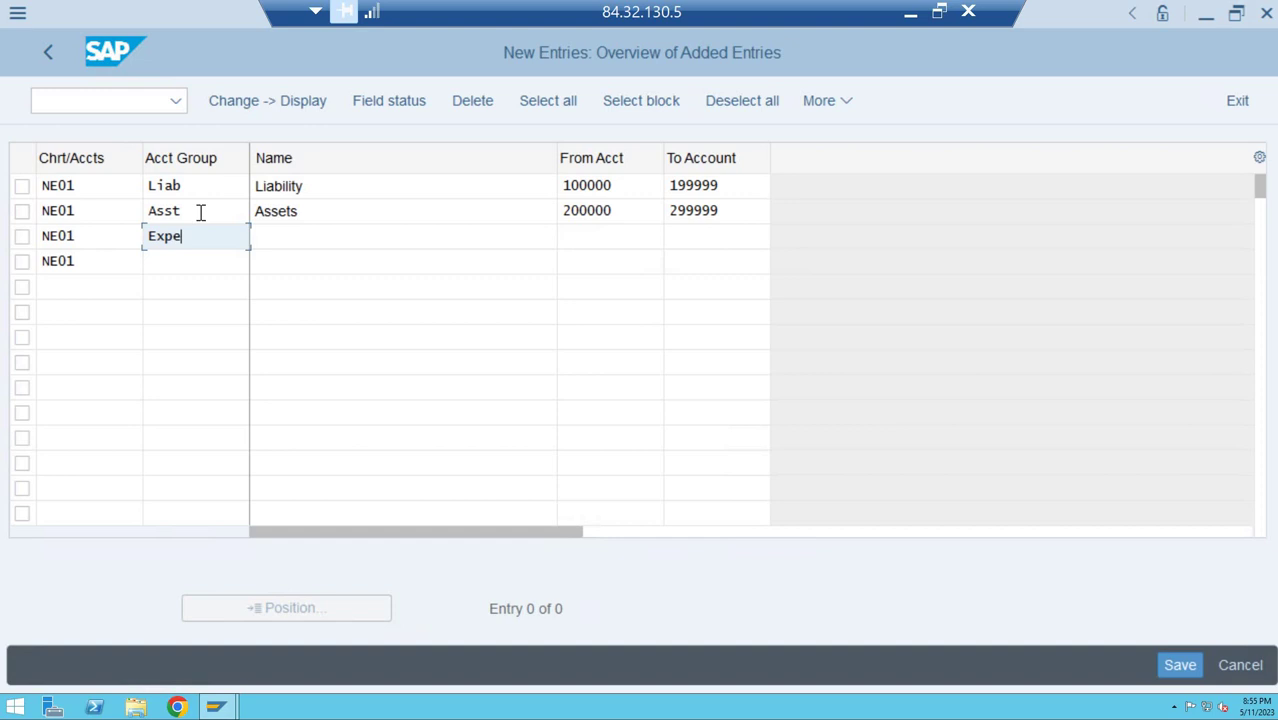
{"action": "key", "text": "Tab"}
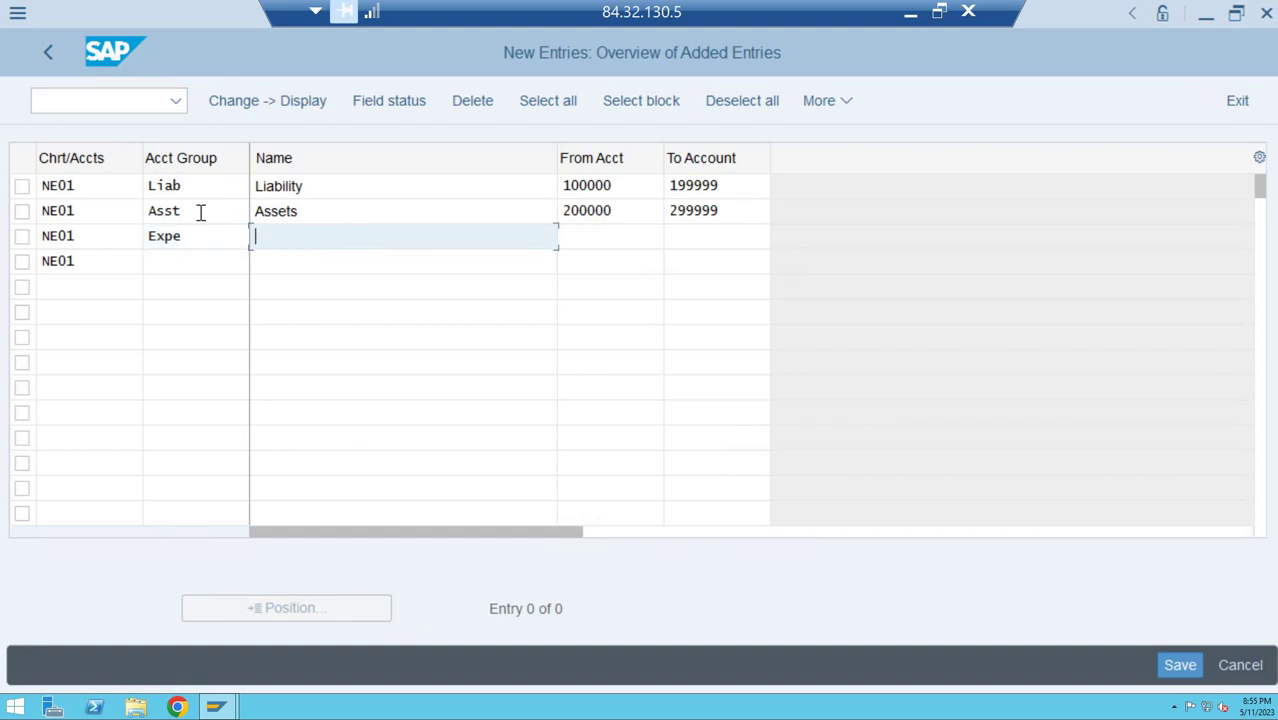
{"action": "type", "text": "Expense"}
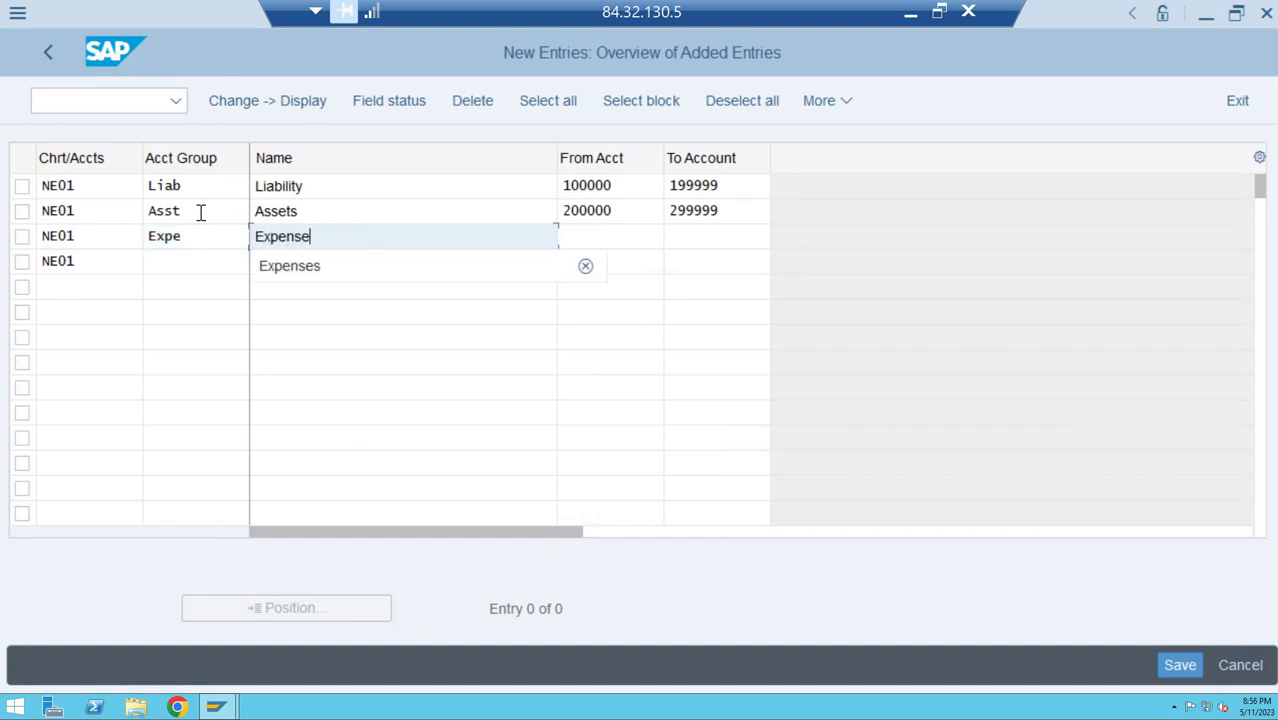
{"action": "key", "text": "Tab"}
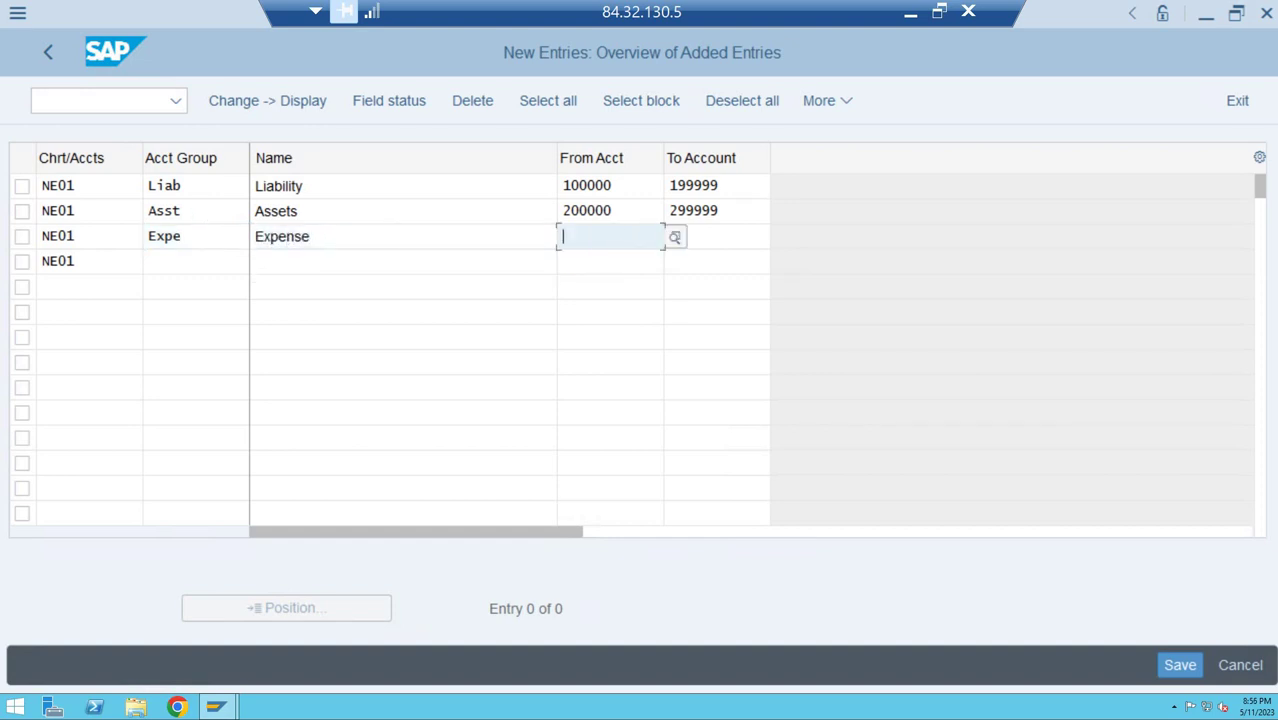
Set the account number range of group Expe from 300000 to 399999.
{"action": "type", "text": "300000"}
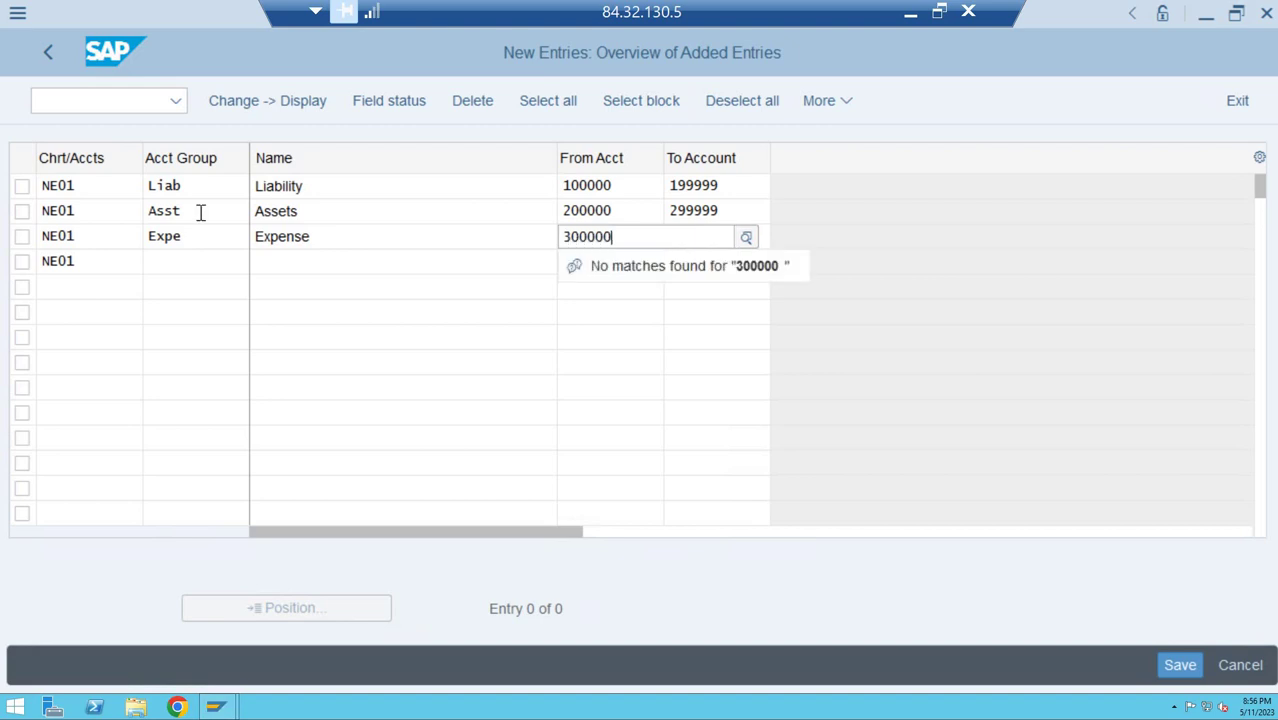
{"action": "key", "text": "Tab"}
{"action": "type", "text": "399999"}
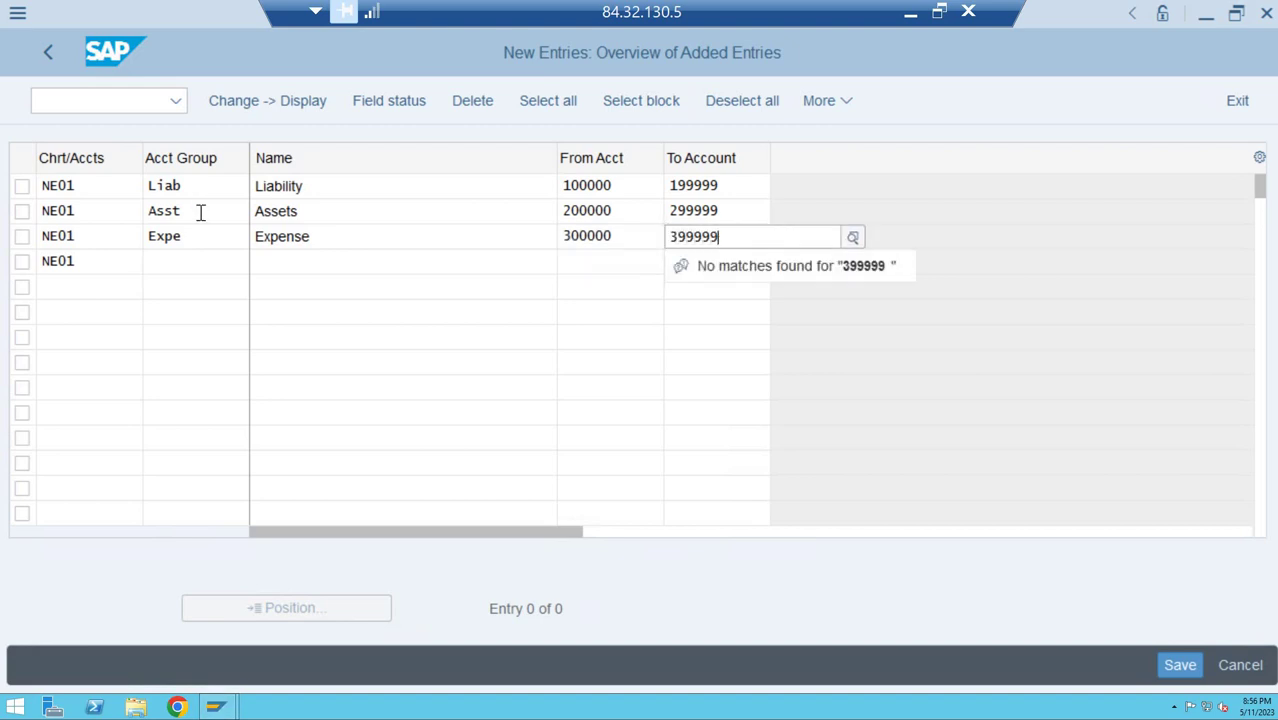
{"action": "key", "text": "Tab"}
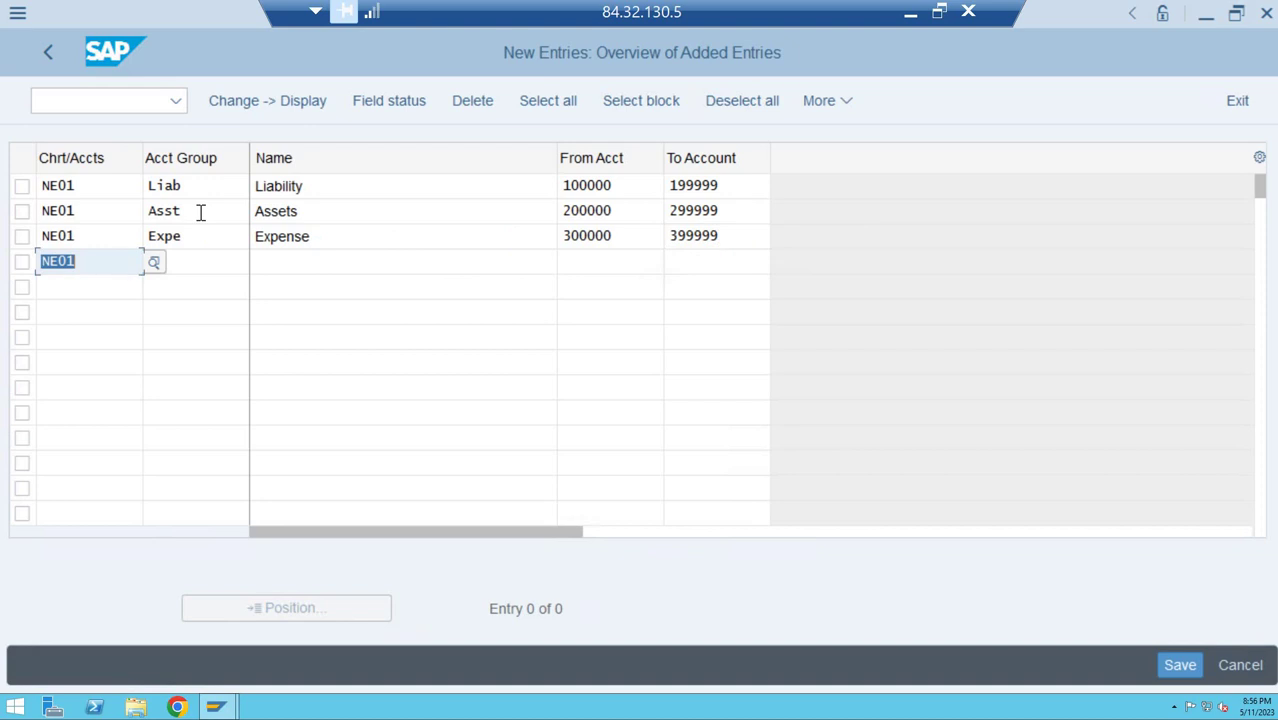
Define account group Inco with the name Income in the fourth NE01 row.
{"action": "key", "text": "Tab"}
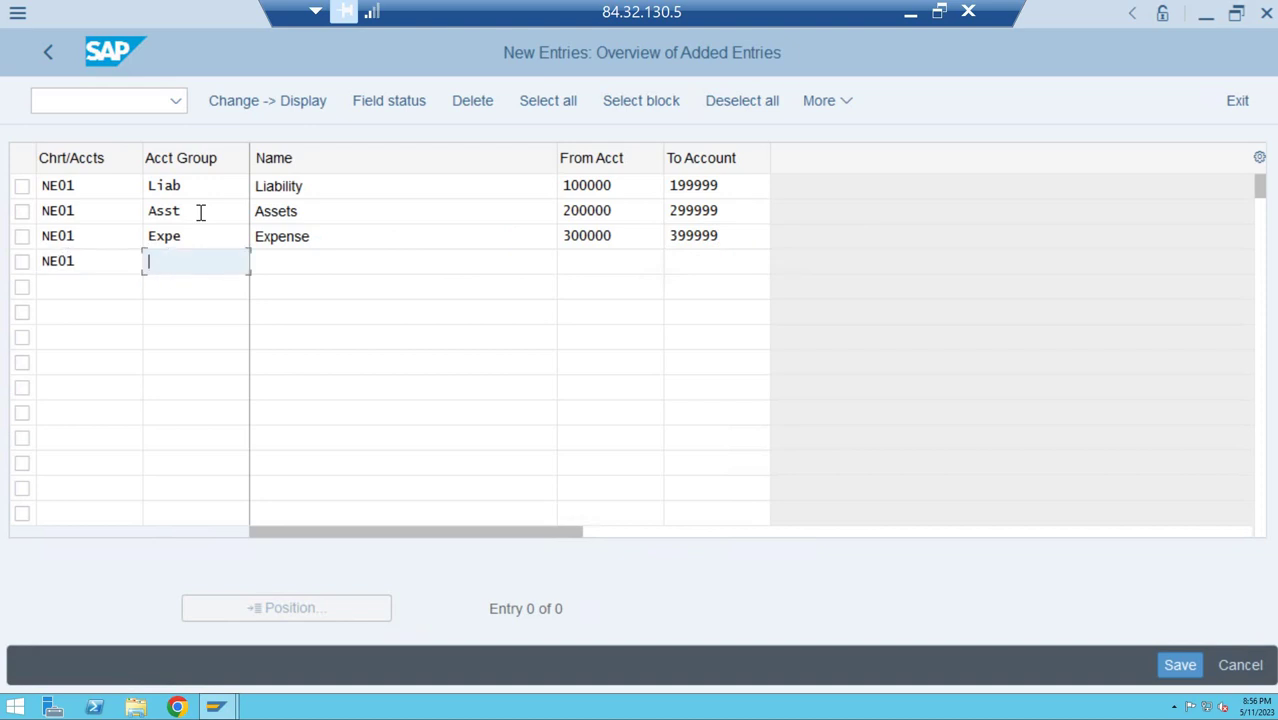
{"action": "type", "text": "Inco"}
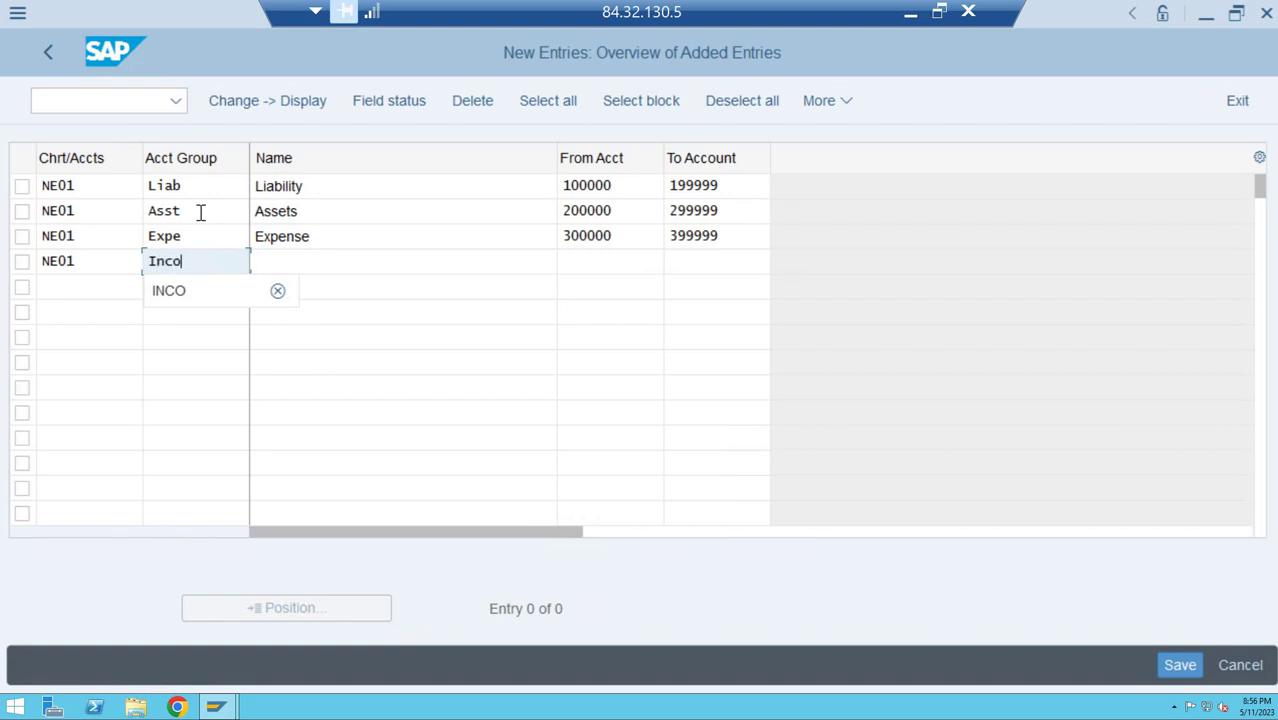
{"action": "key", "text": "Tab"}
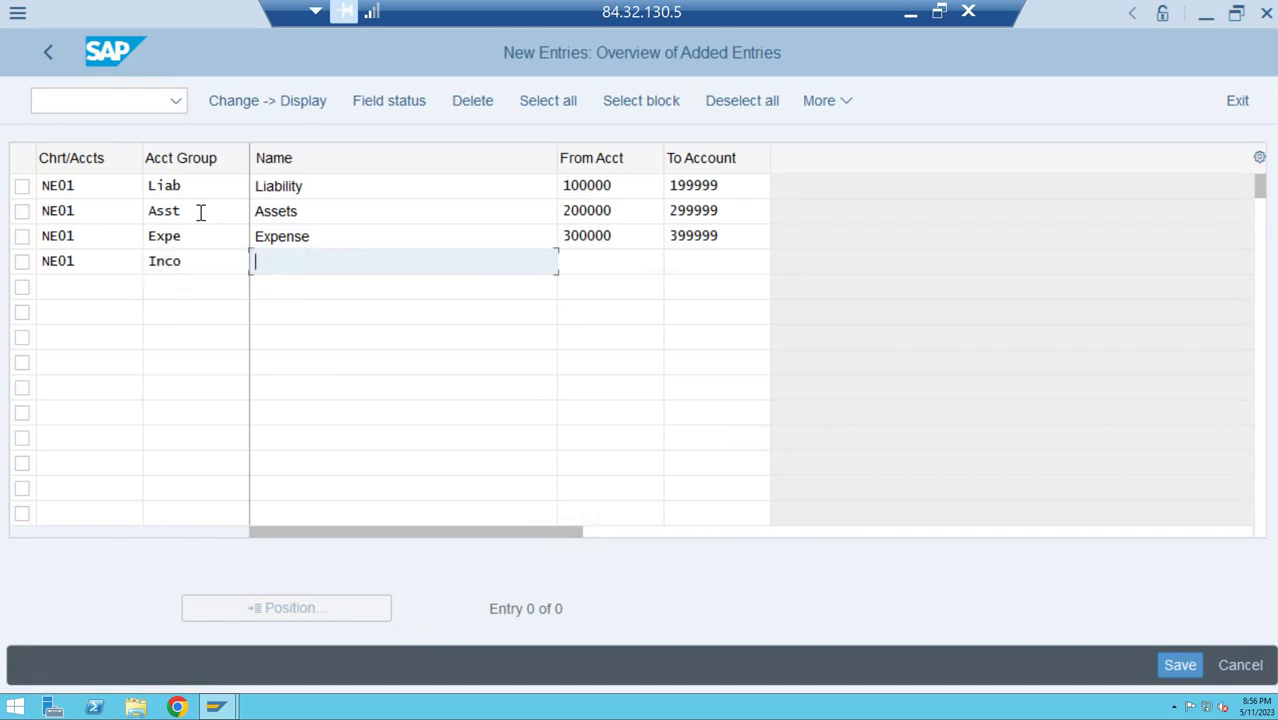
{"action": "type", "text": "Income"}
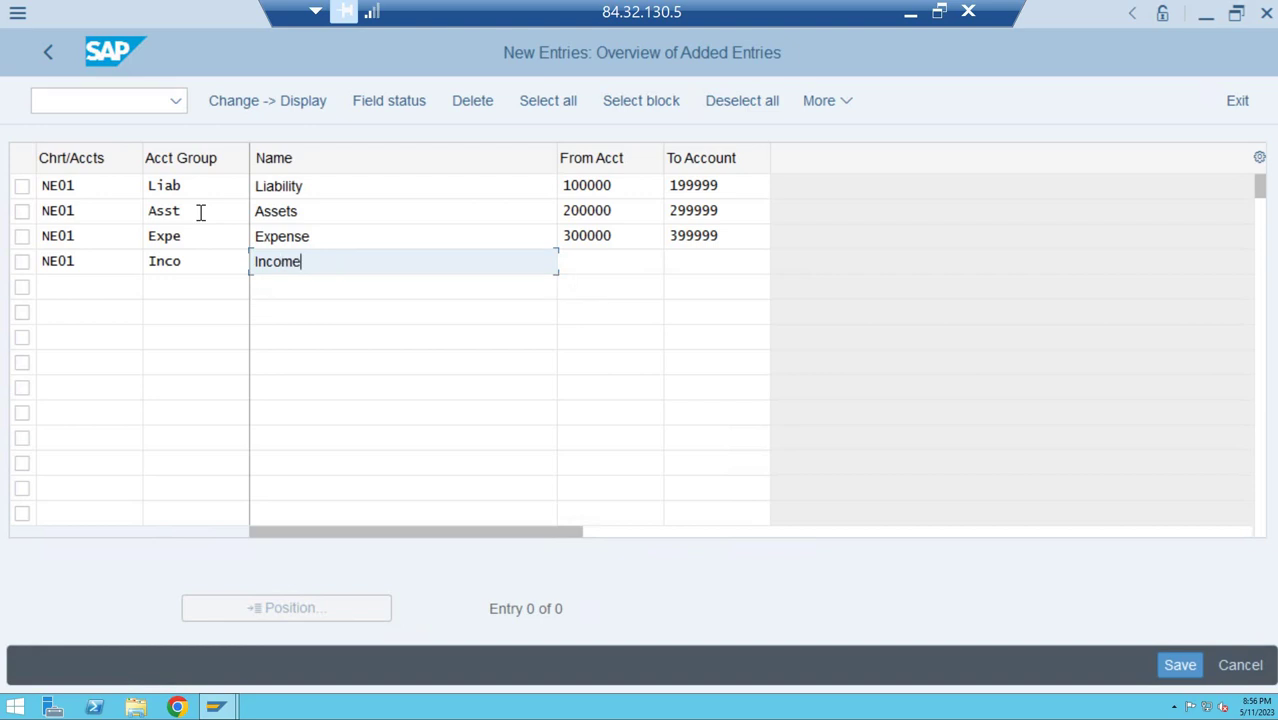
{"action": "key", "text": "Tab"}
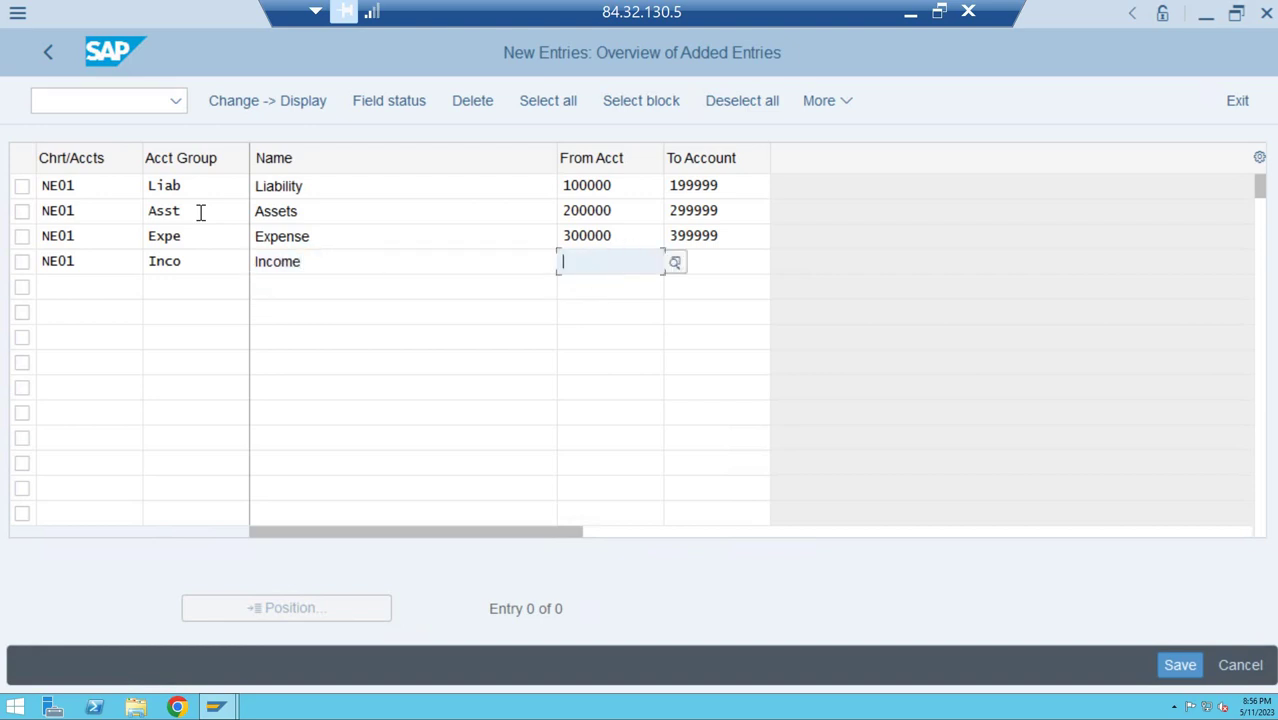
Set the account number range of group Inco from 400000 to 499999.
{"action": "type", "text": "4"}
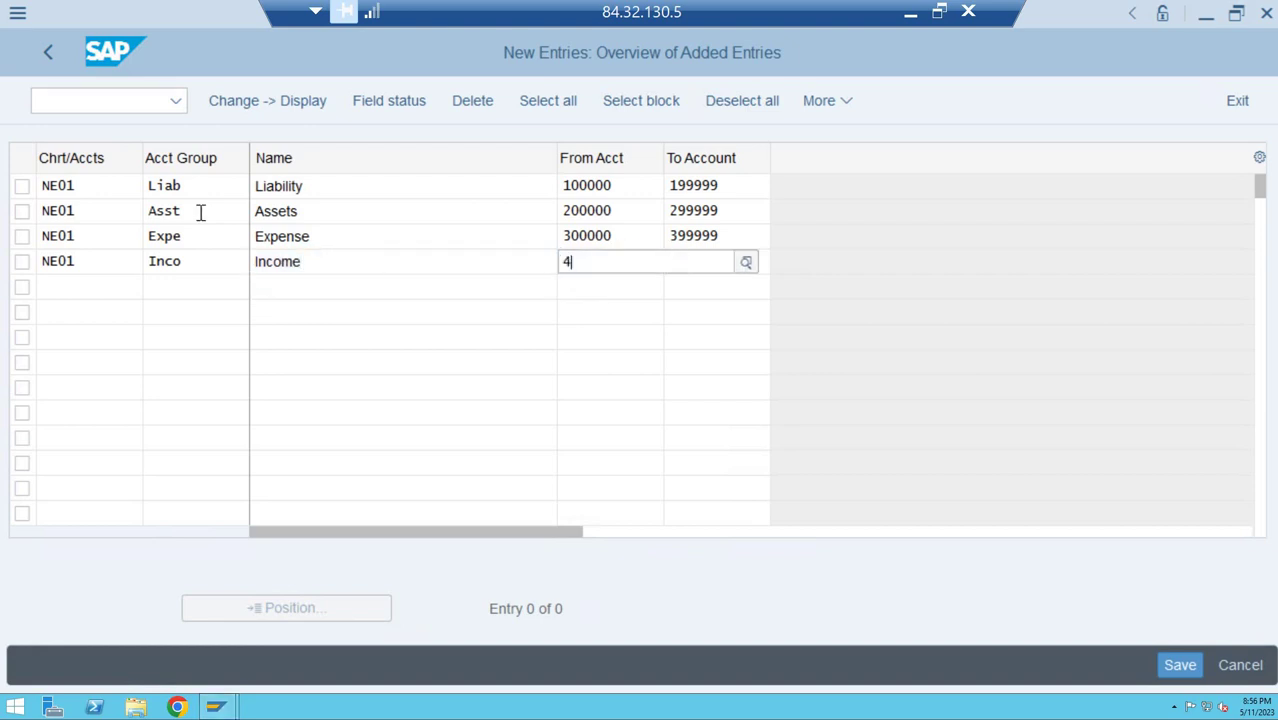
{"action": "type", "text": "00000"}
{"action": "key", "text": "Tab"}
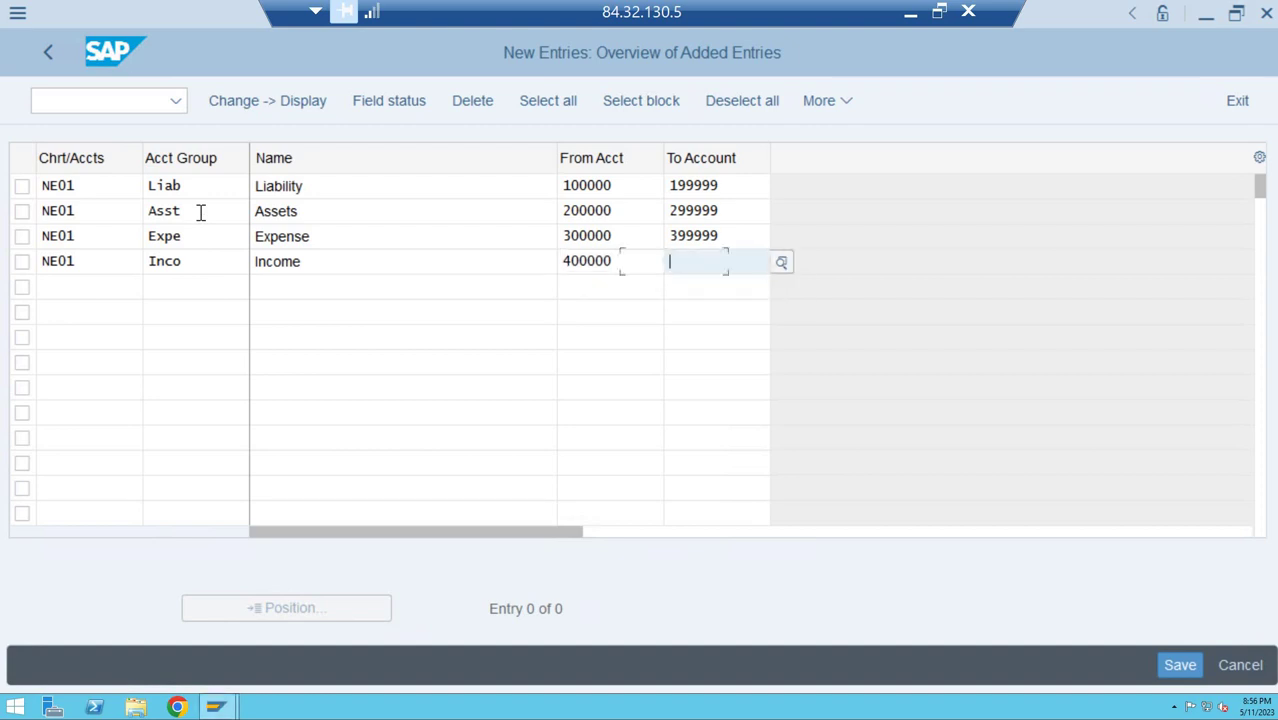
{"action": "type", "text": "499"}
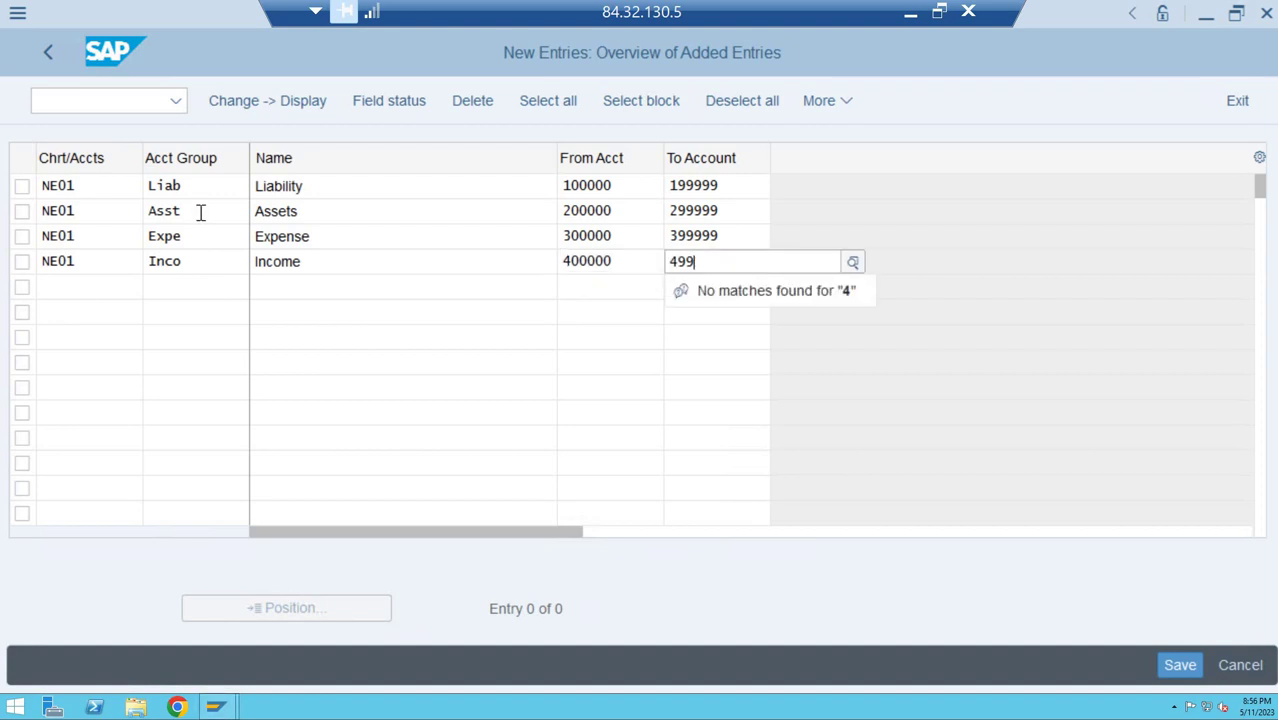
{"action": "type", "text": "999"}
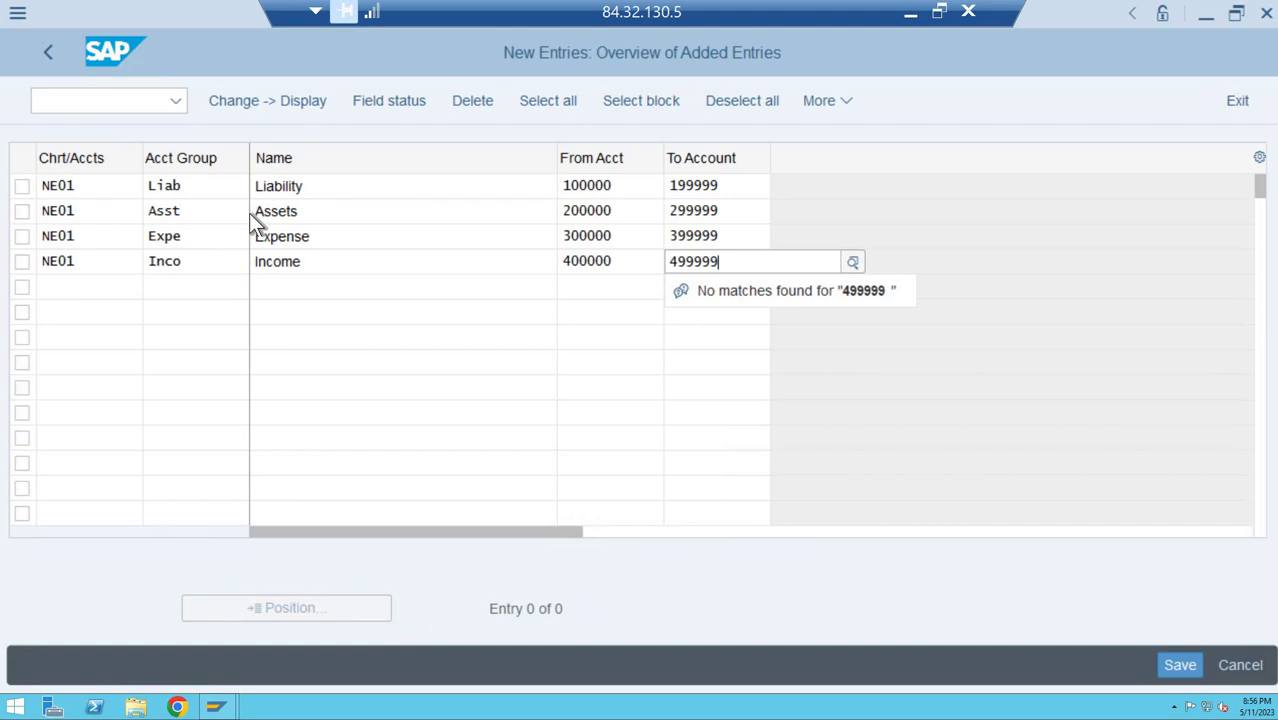
Save the four NE01 account groups under customizing request S4HK902109, Define COA.
{"action": "left_click", "coordinate": [307, 218]}
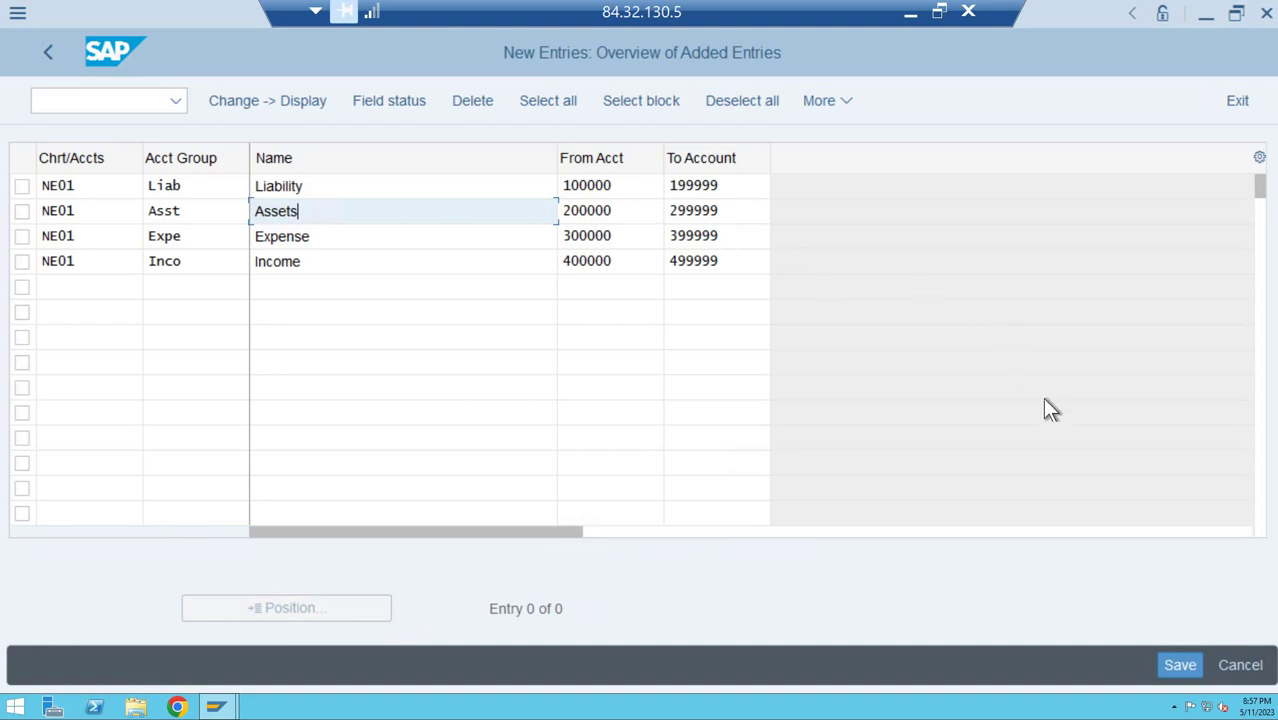
{"action": "key", "text": "ctrl+s"}
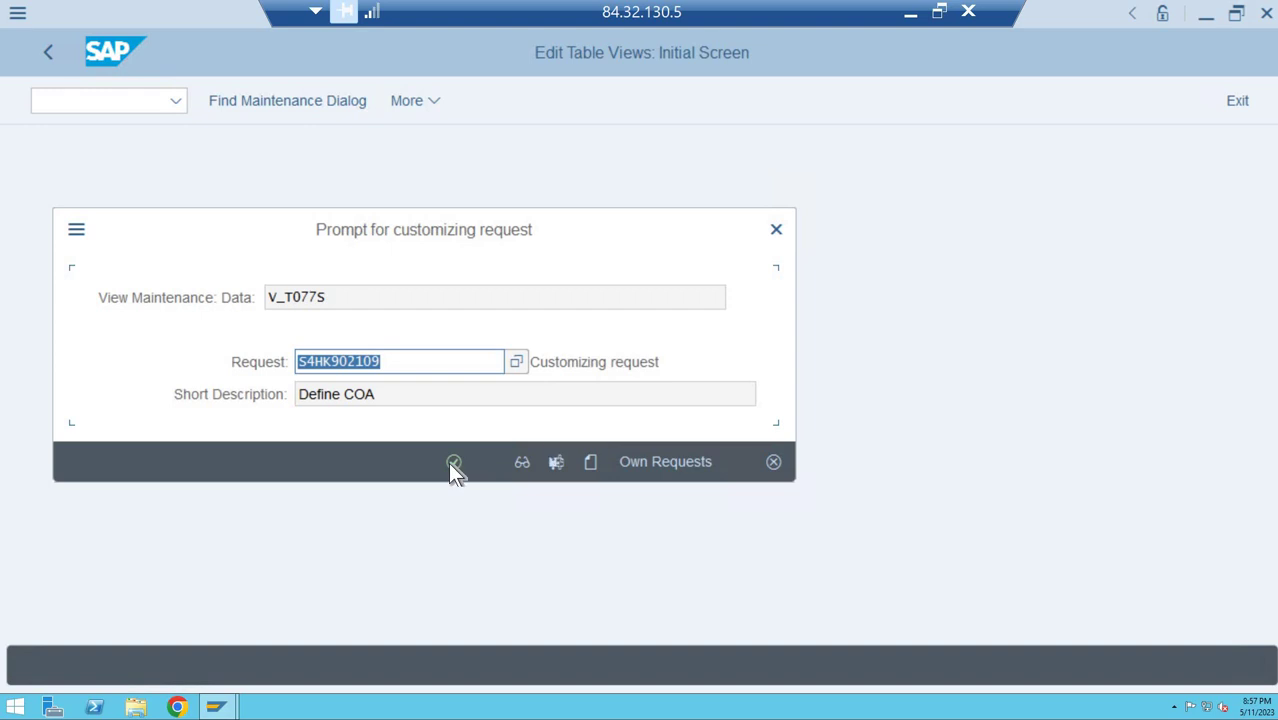
{"action": "left_click", "coordinate": [453, 463]}
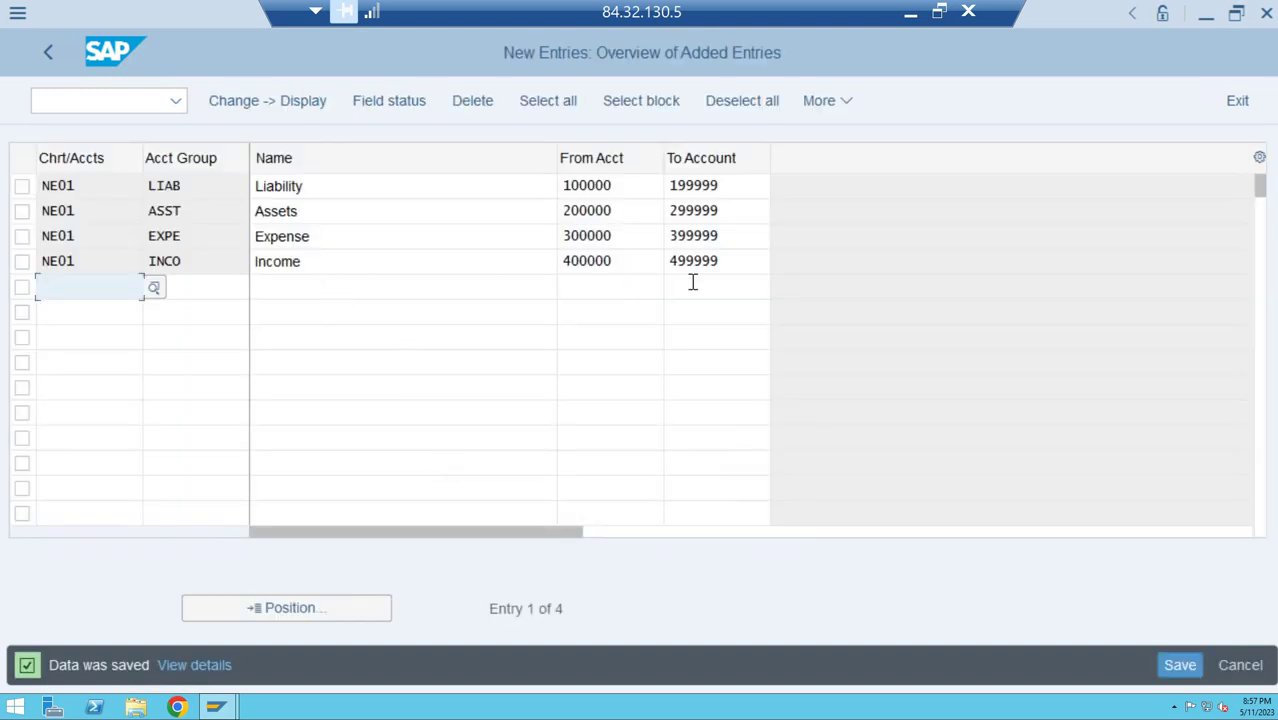
Enter account group capi with the name capital for chart of accounts ne01 in the first empty row.
{"action": "type", "text": "ne00"}
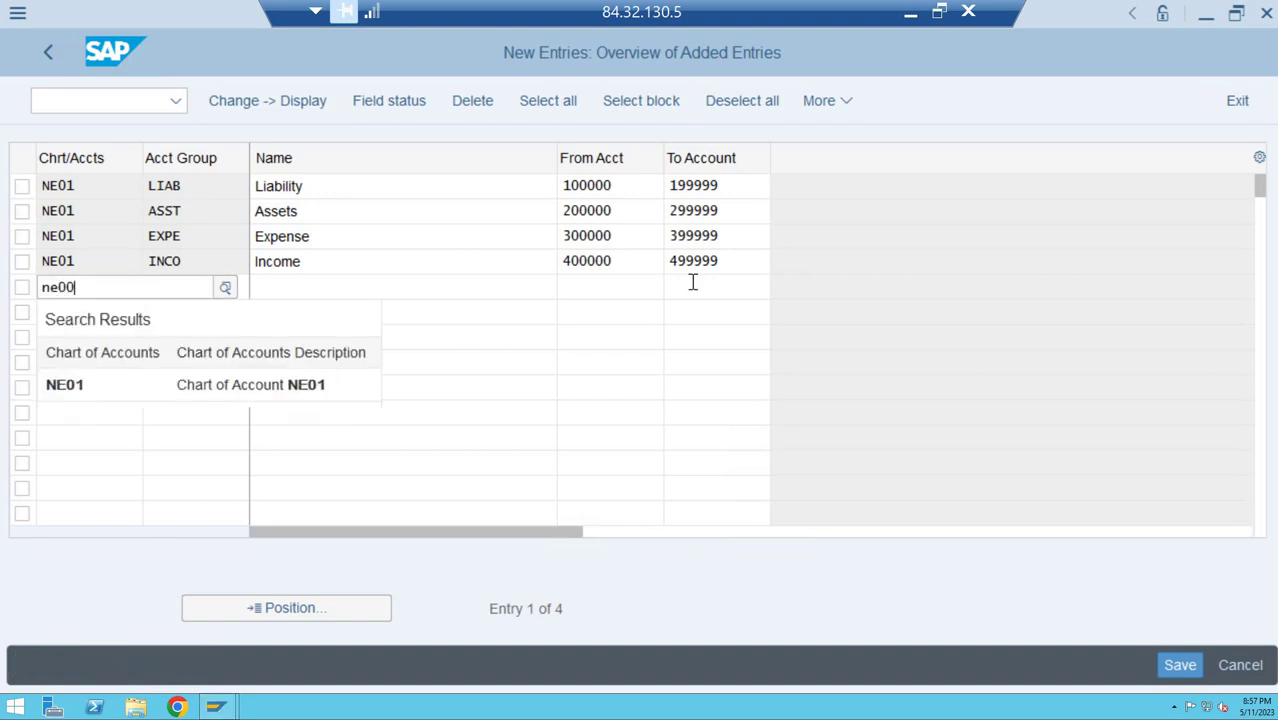
{"action": "key", "text": "BackSpace"}
{"action": "type", "text": "1"}
{"action": "key", "text": "Tab"}
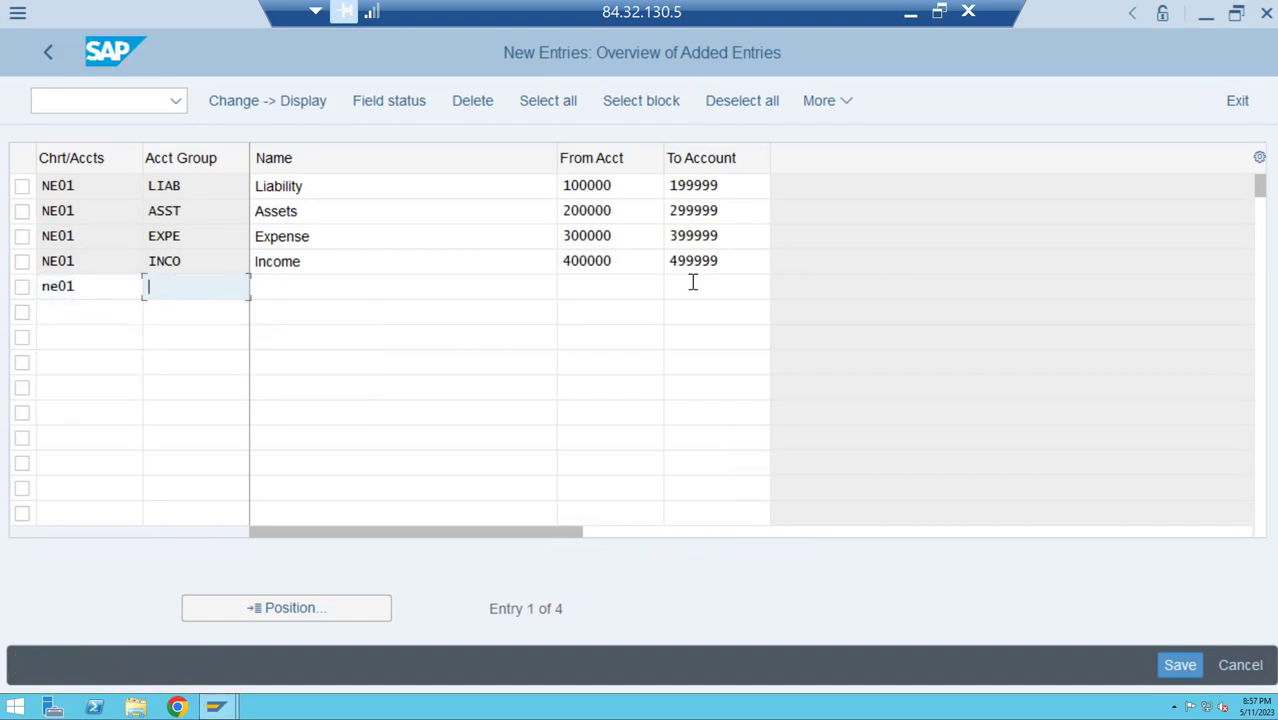
{"action": "type", "text": "capi"}
{"action": "key", "text": "Tab"}
{"action": "type", "text": "capit"}
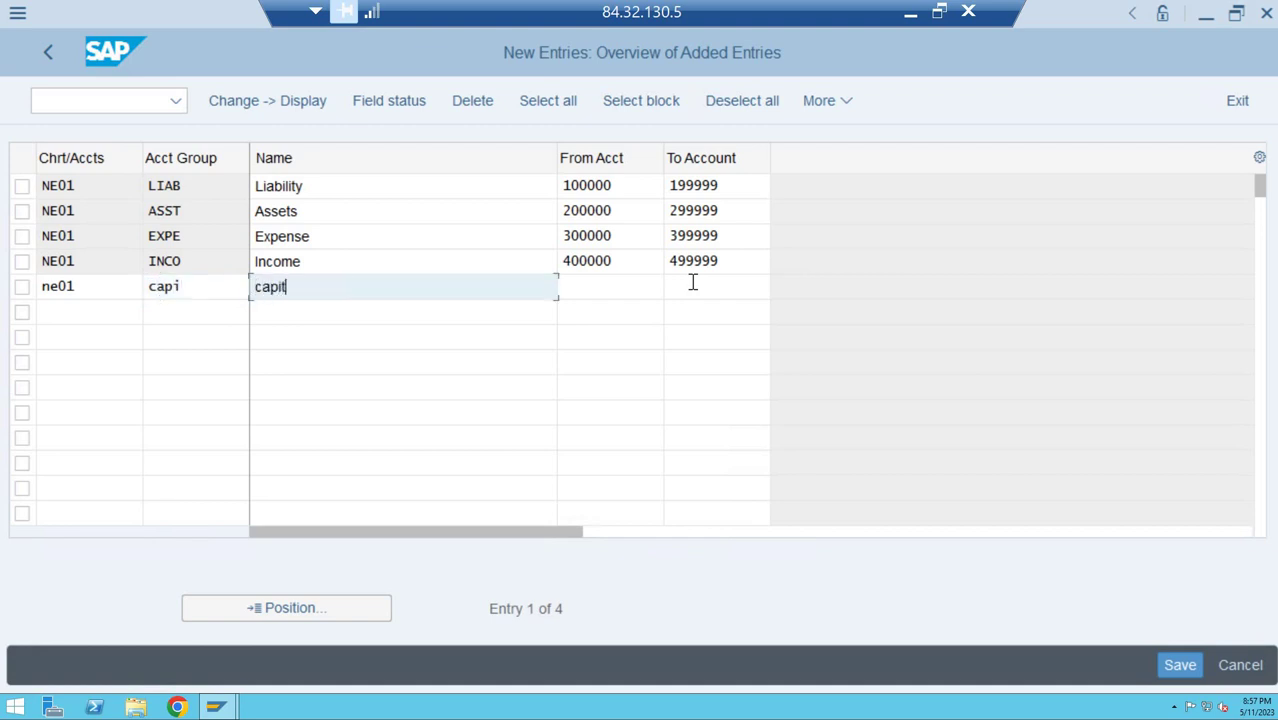
{"action": "type", "text": "al"}
{"action": "key", "text": "Tab"}
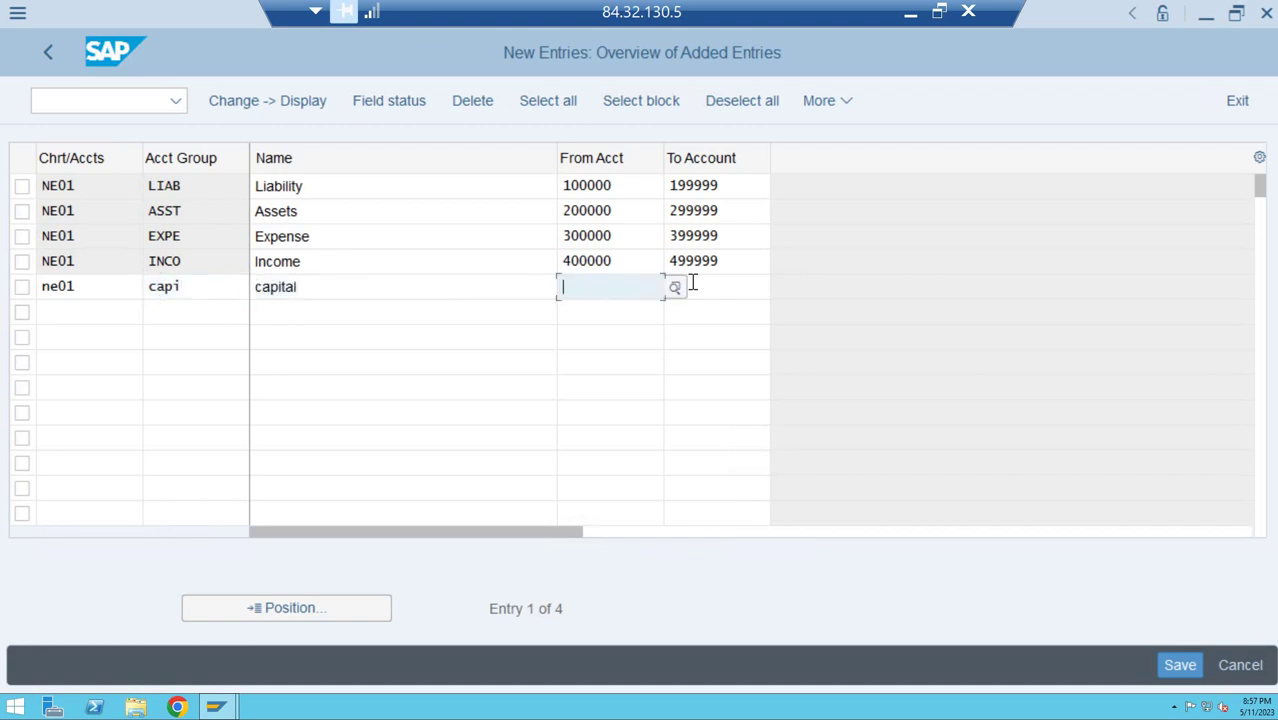
Try 999999 as the end account of group capi and clear it again.
{"action": "key", "text": "Tab"}
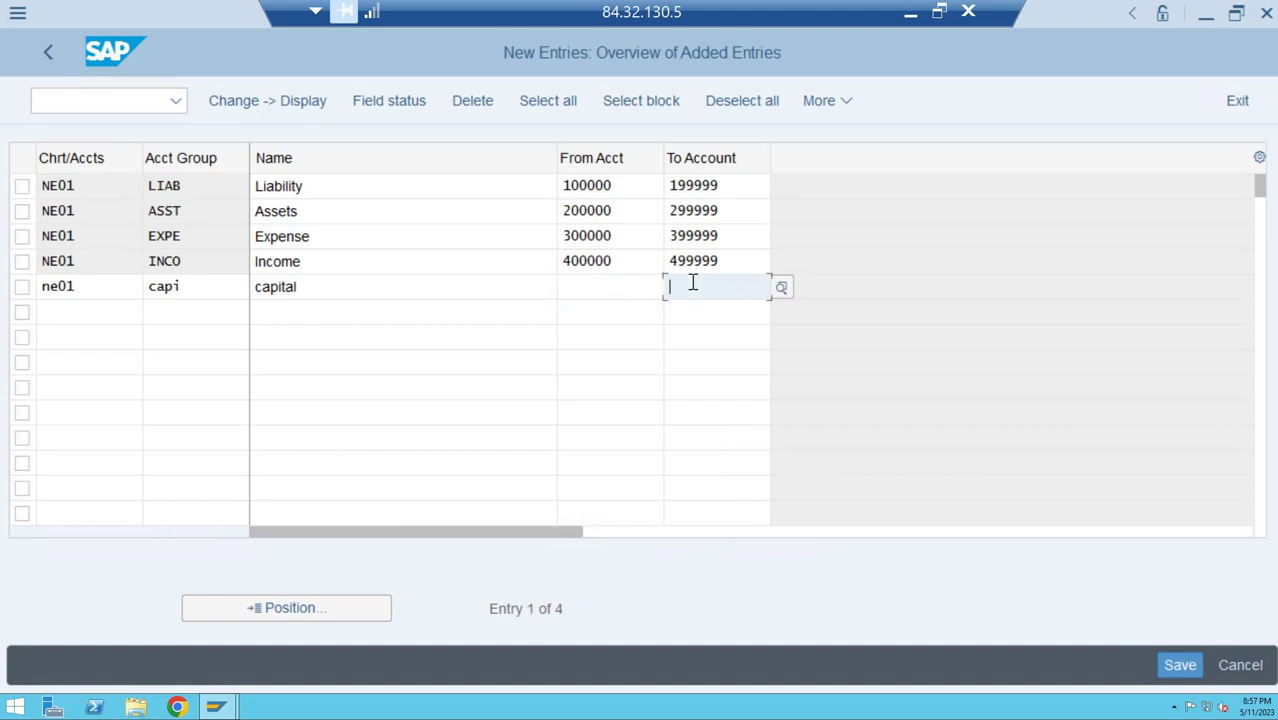
{"action": "type", "text": "999999"}
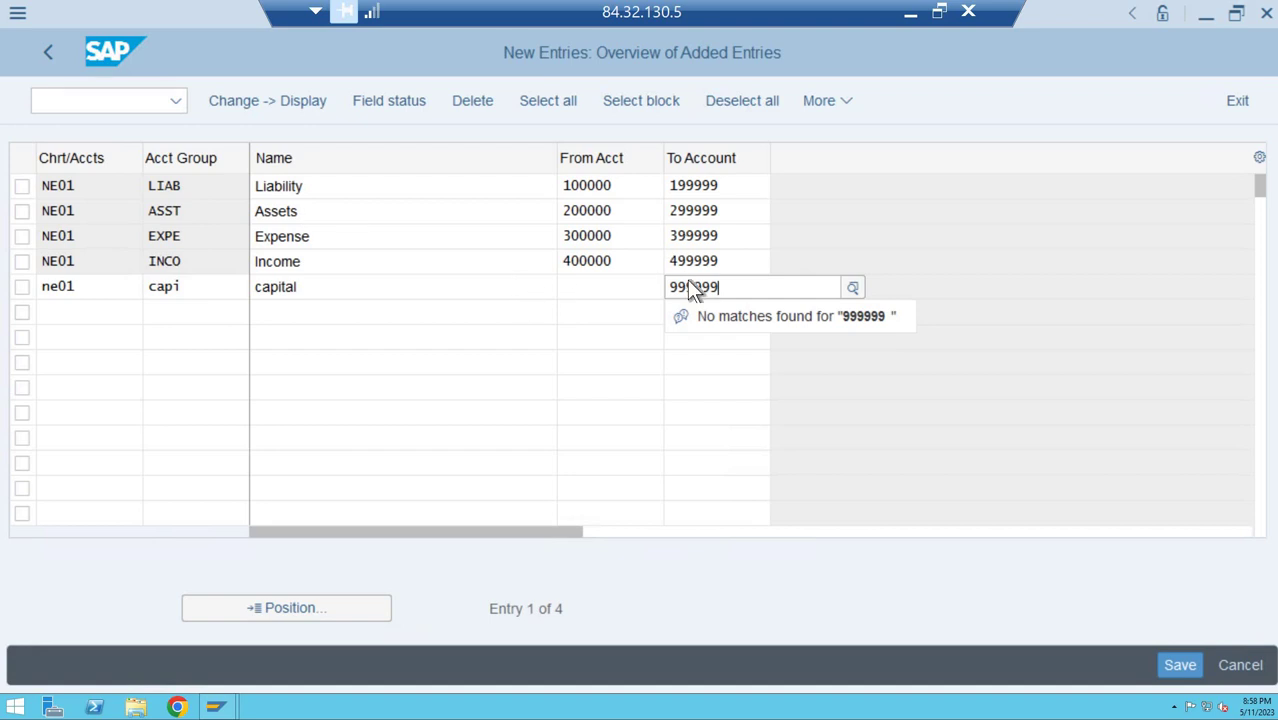
{"action": "key", "text": "BackSpace"}
{"action": "key", "text": "BackSpace"}
{"action": "key", "text": "BackSpace"}
{"action": "key", "text": "BackSpace"}
{"action": "key", "text": "BackSpace"}
{"action": "key", "text": "BackSpace"}
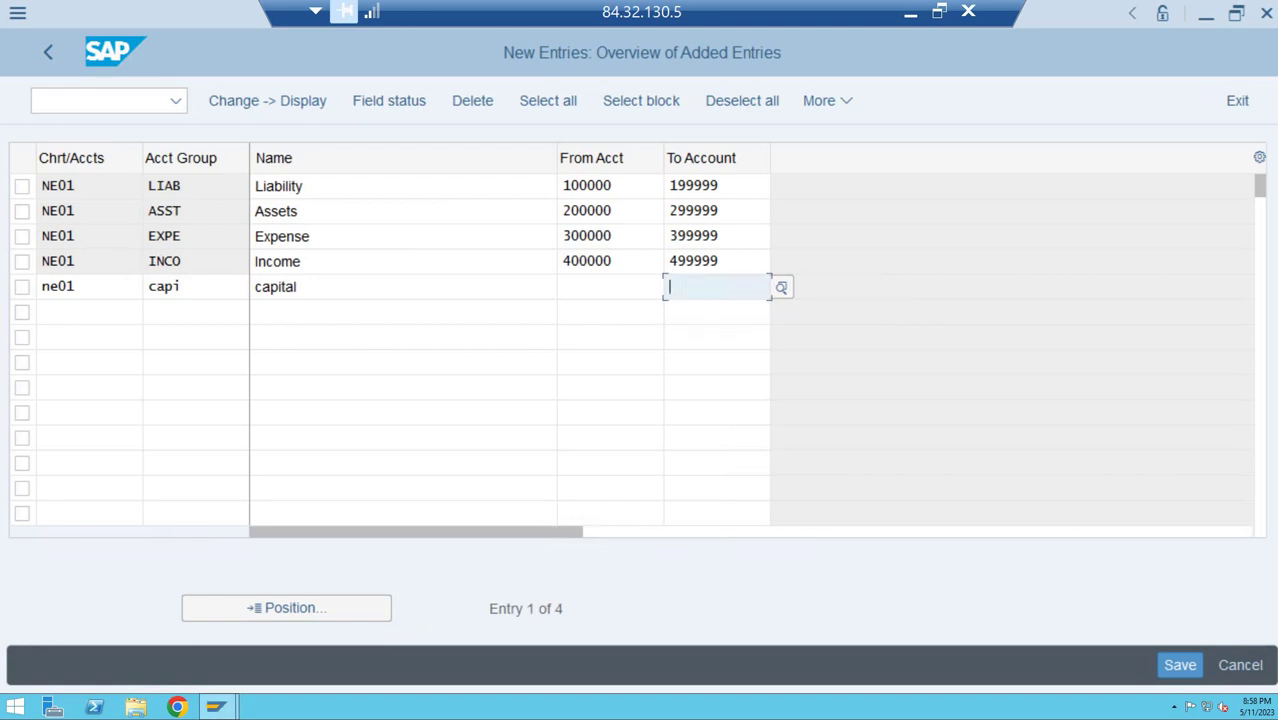
Set the account range of group capi from 500000 to zzzzzzzzz.
{"action": "type", "text": "zzzzzzzz"}
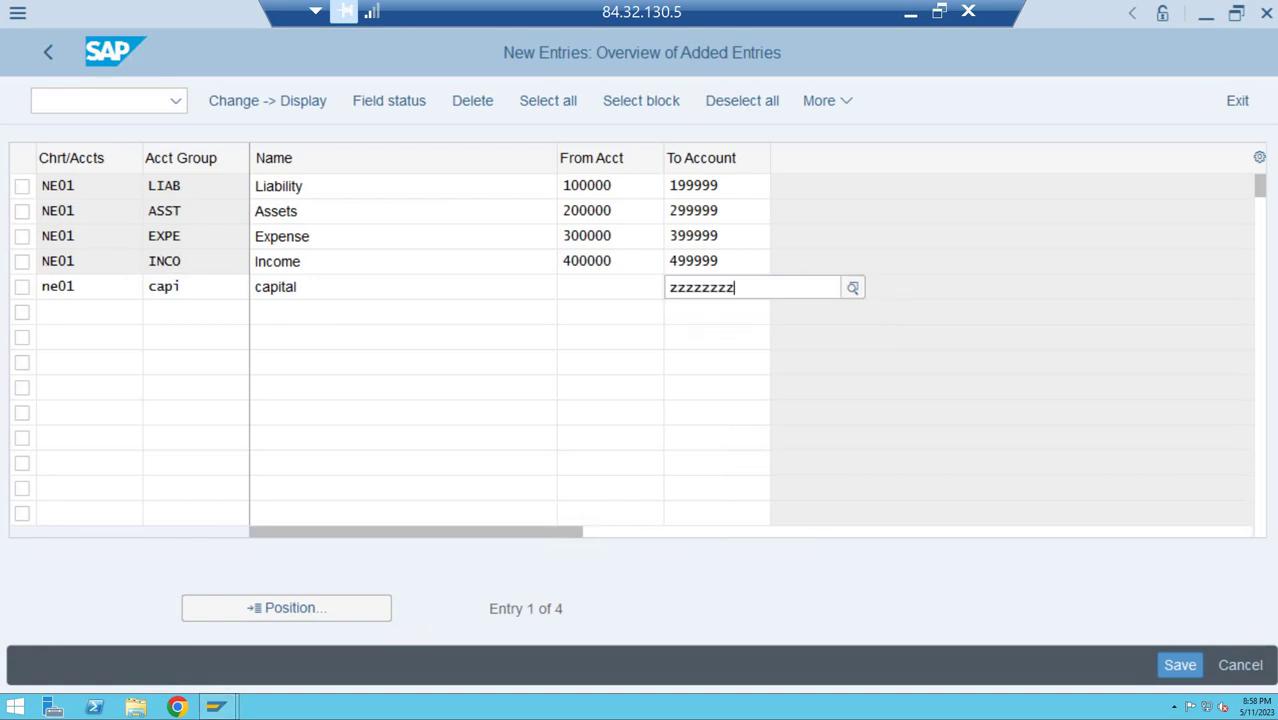
{"action": "type", "text": "z"}
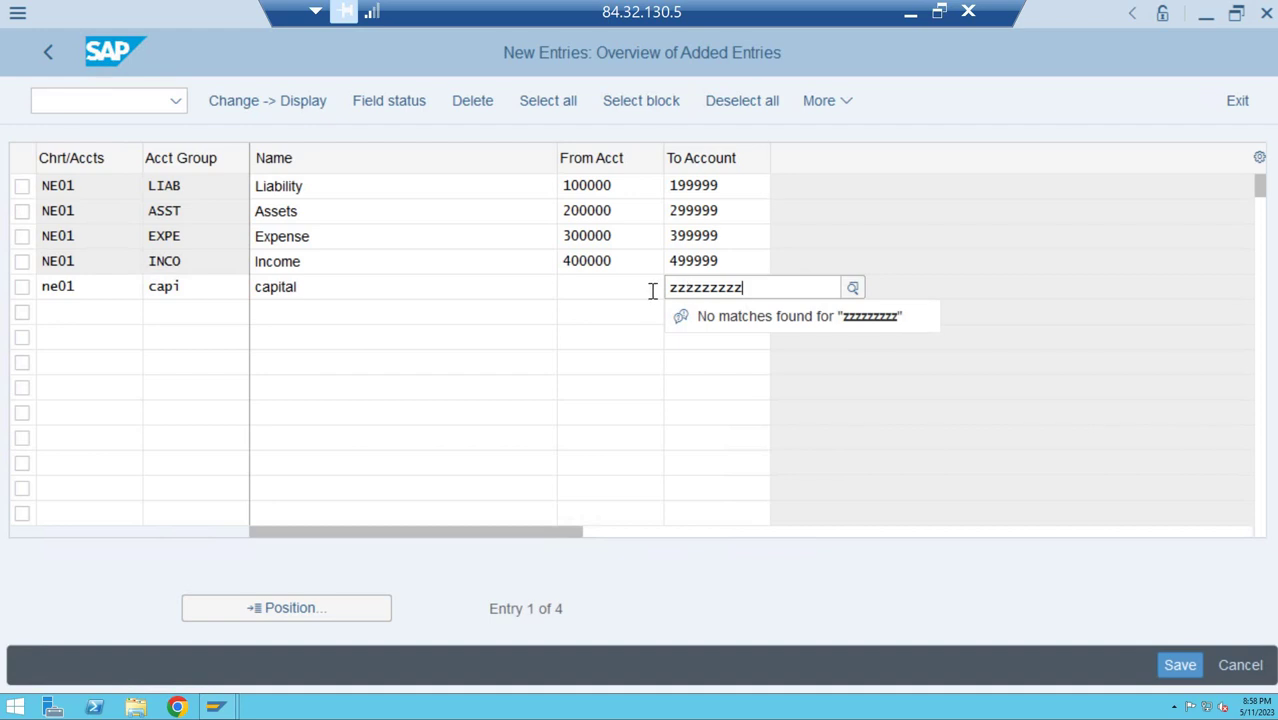
{"action": "left_click", "coordinate": [652, 291]}
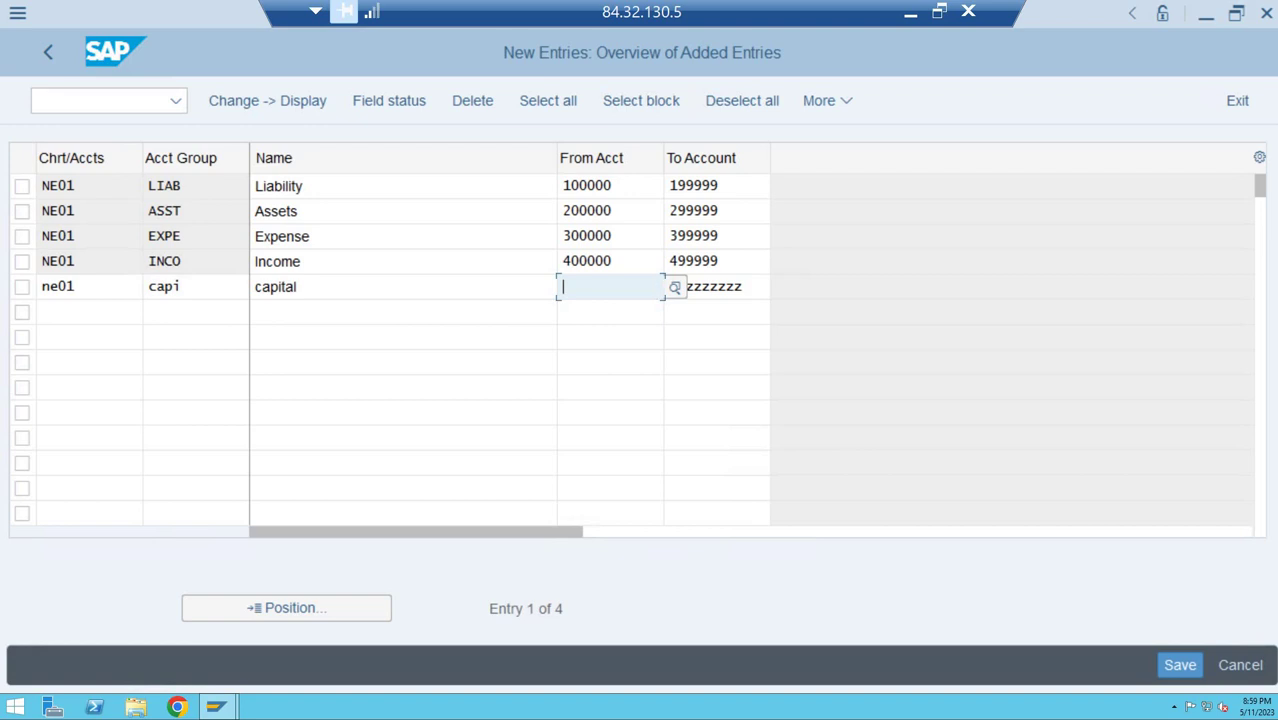
{"action": "type", "text": "5o"}
{"action": "key", "text": "BackSpace"}
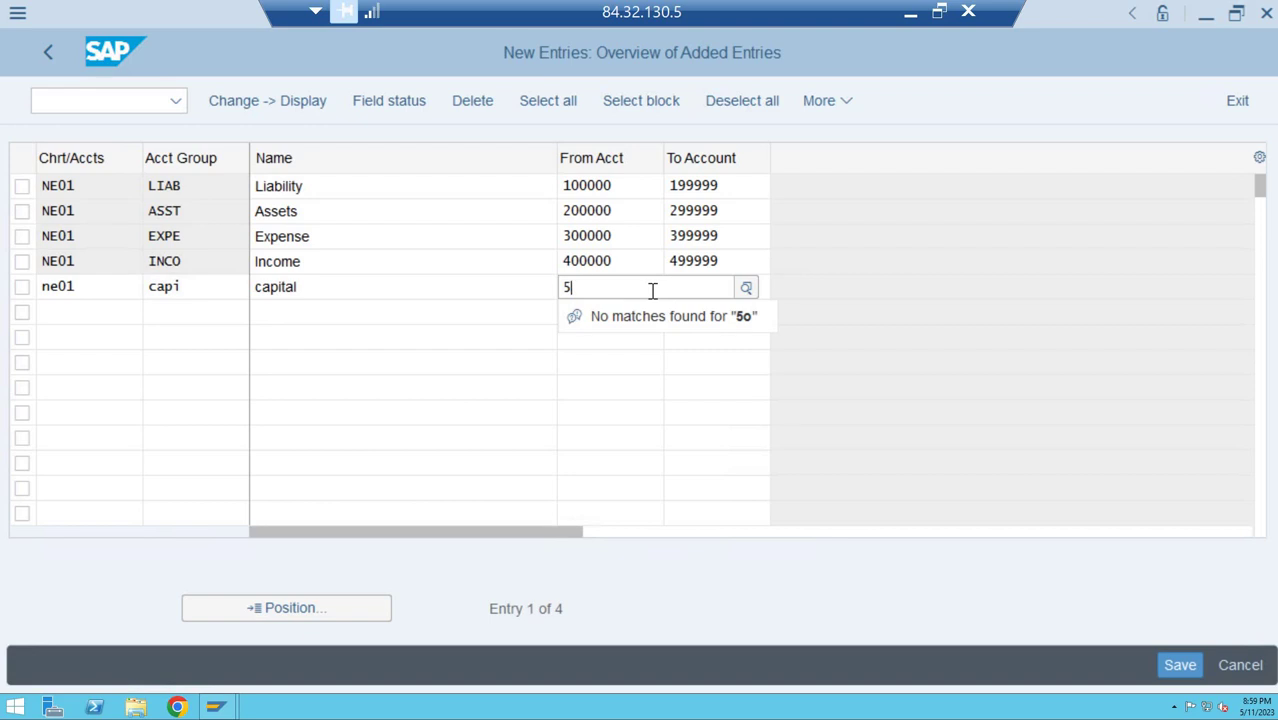
{"action": "key", "text": "BackSpace"}
{"action": "type", "text": "4"}
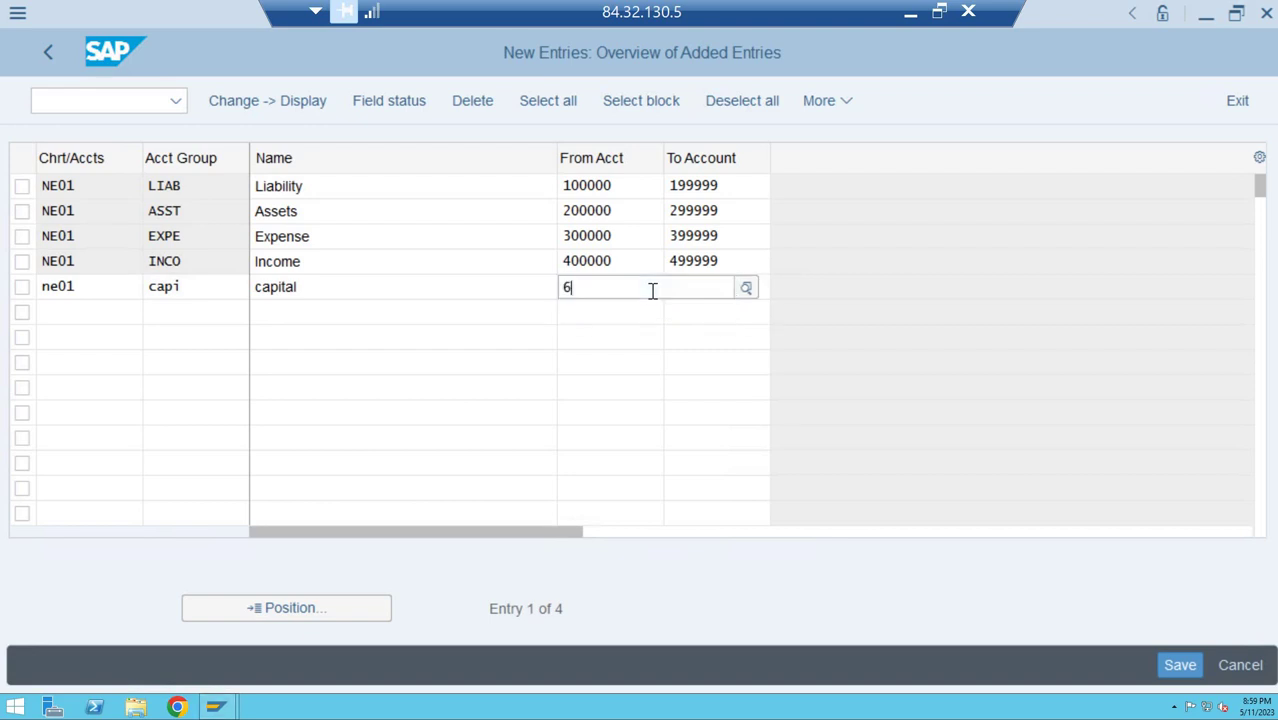
{"action": "key", "text": "BackSpace"}
{"action": "type", "text": "500000"}
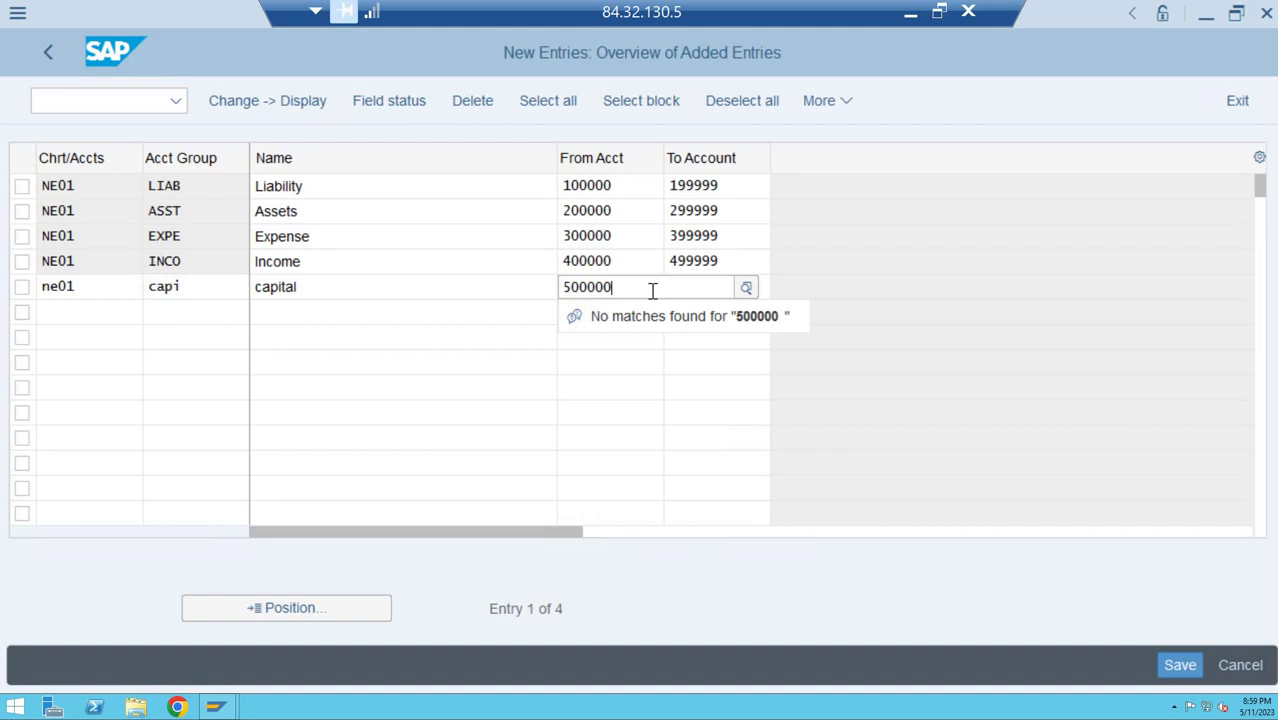
{"action": "key", "text": "Tab"}
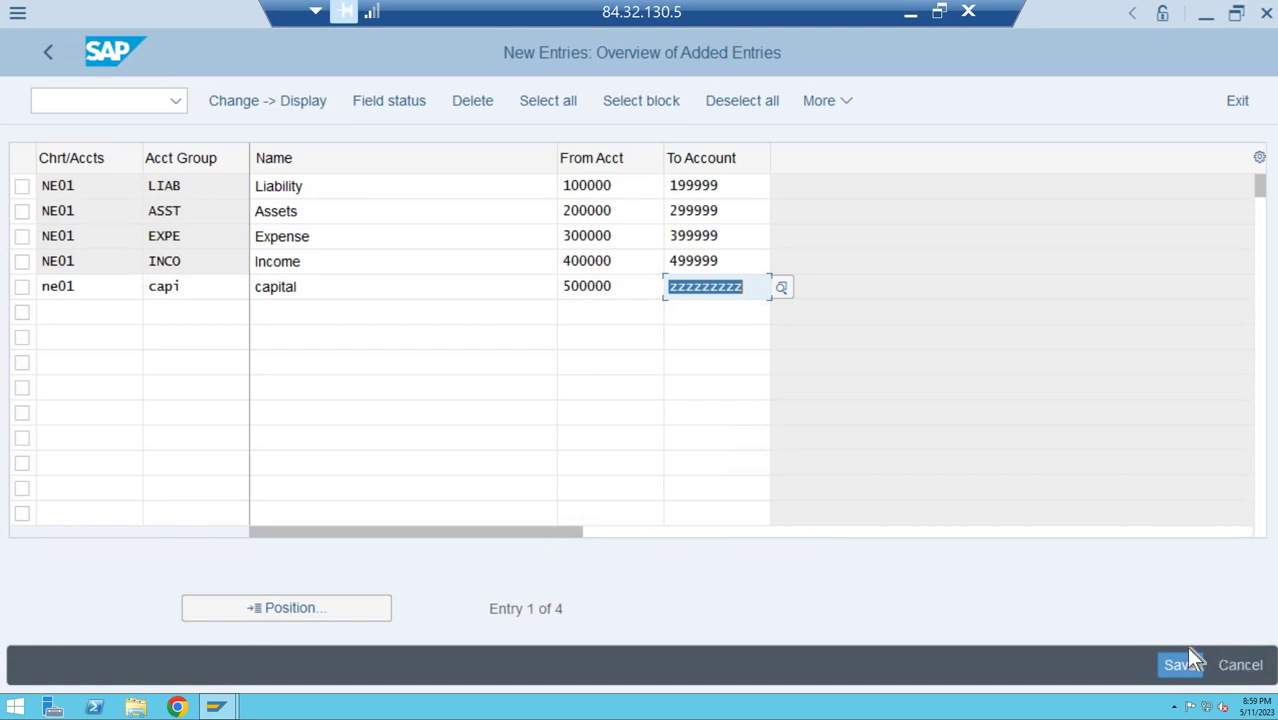
Cancel editing and discard the unsaved capital account group row.
{"action": "left_click", "coordinate": [1240, 665]}
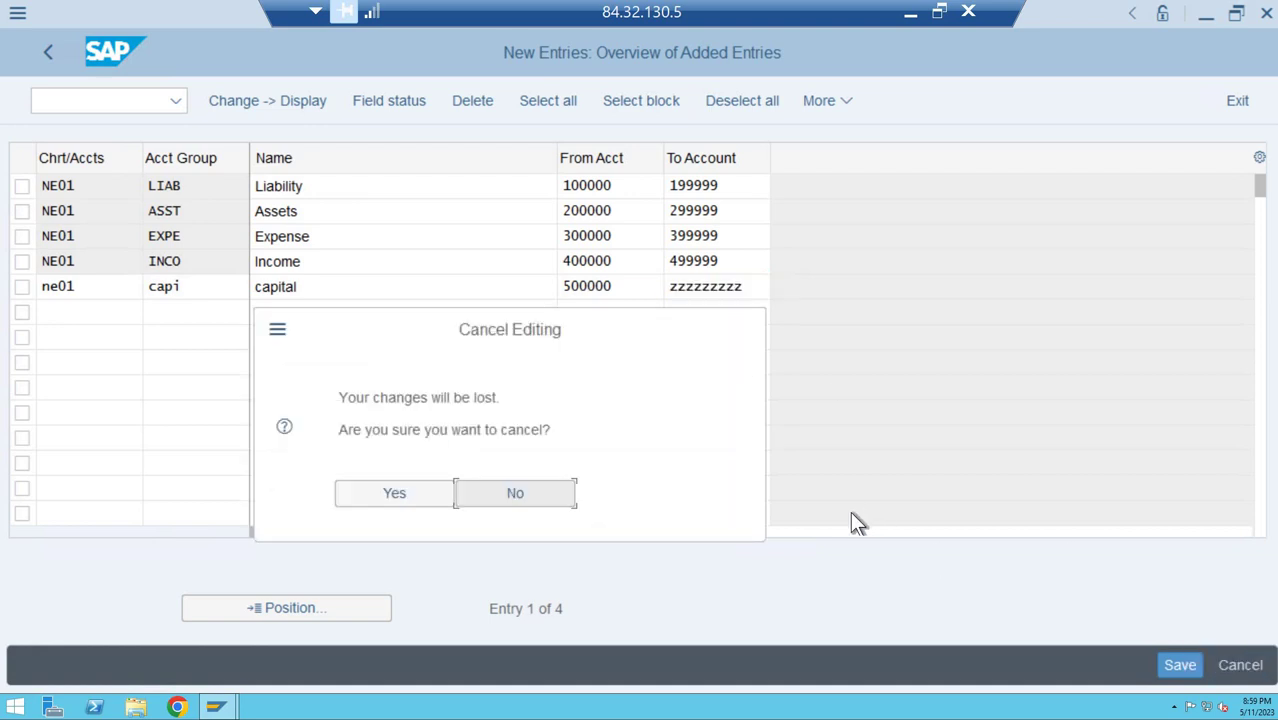
{"action": "left_click", "coordinate": [412, 492]}
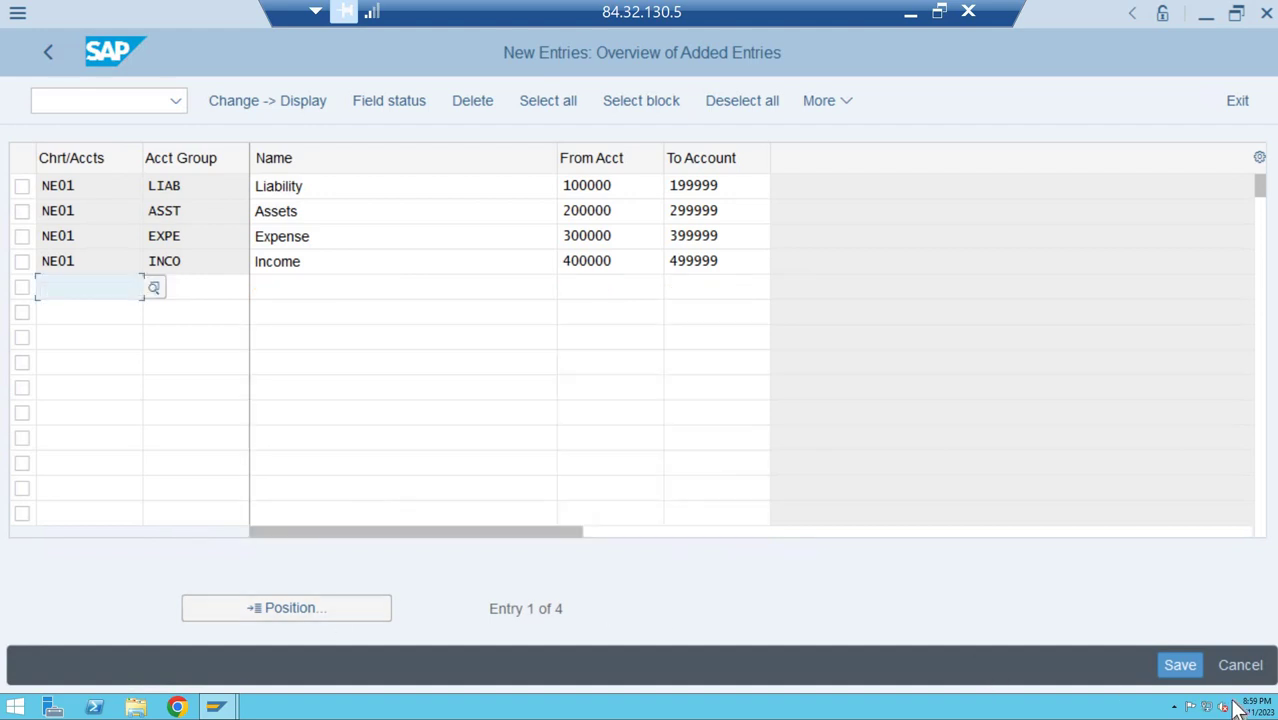
Leave the new entries overview and examine the account groups and number ranges that other charts of accounts use.
{"action": "left_click", "coordinate": [1240, 666]}
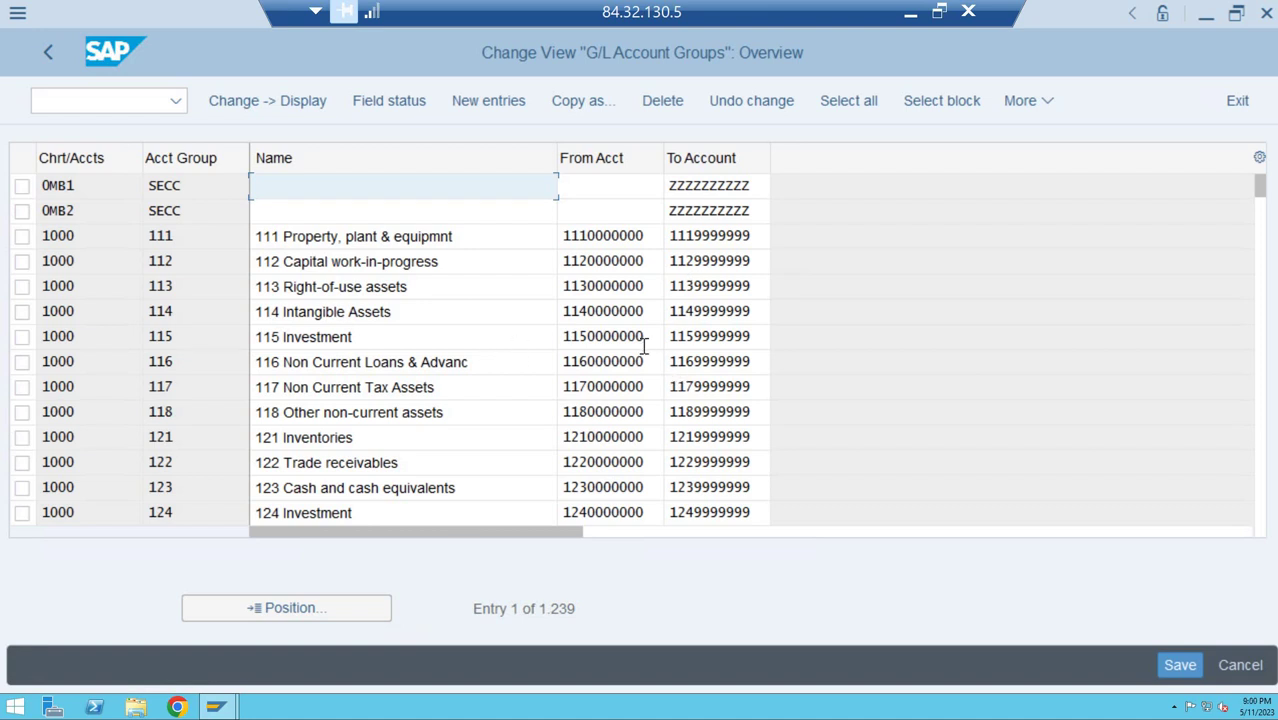
{"action": "scroll", "coordinate": [625, 211], "scroll_direction": "down", "scroll_amount": 2}
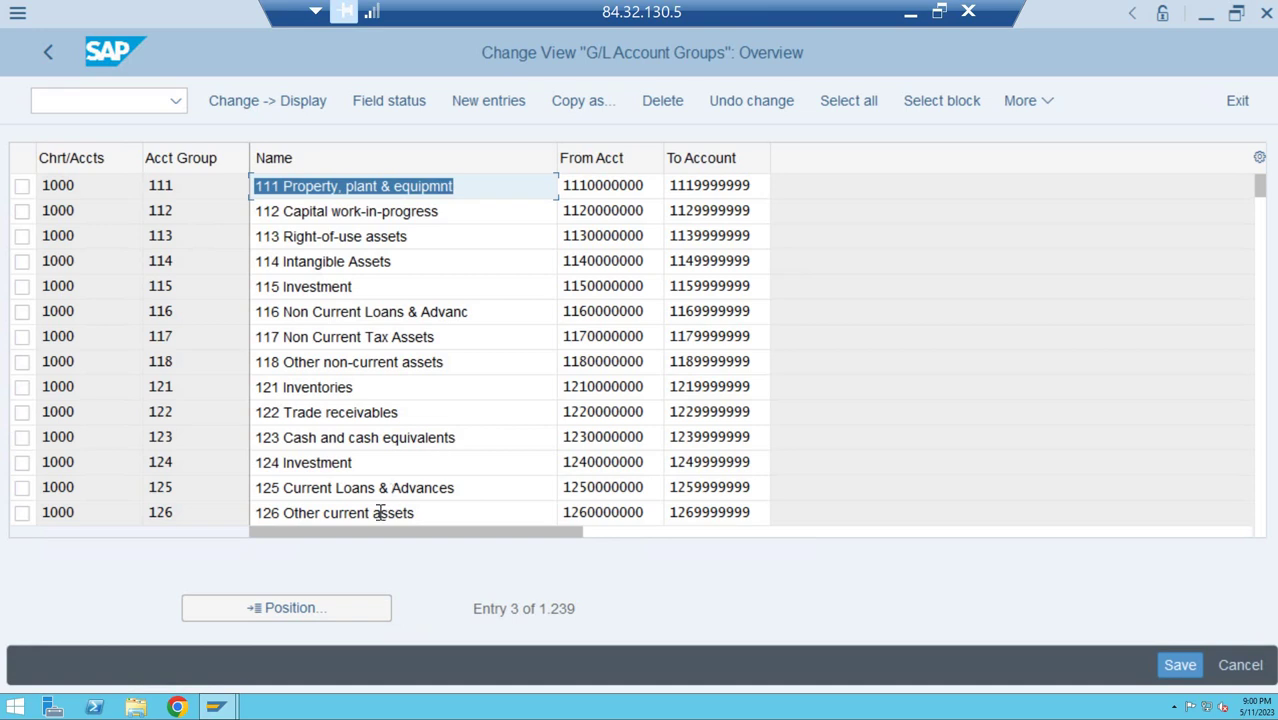
{"action": "left_click", "coordinate": [337, 606]}
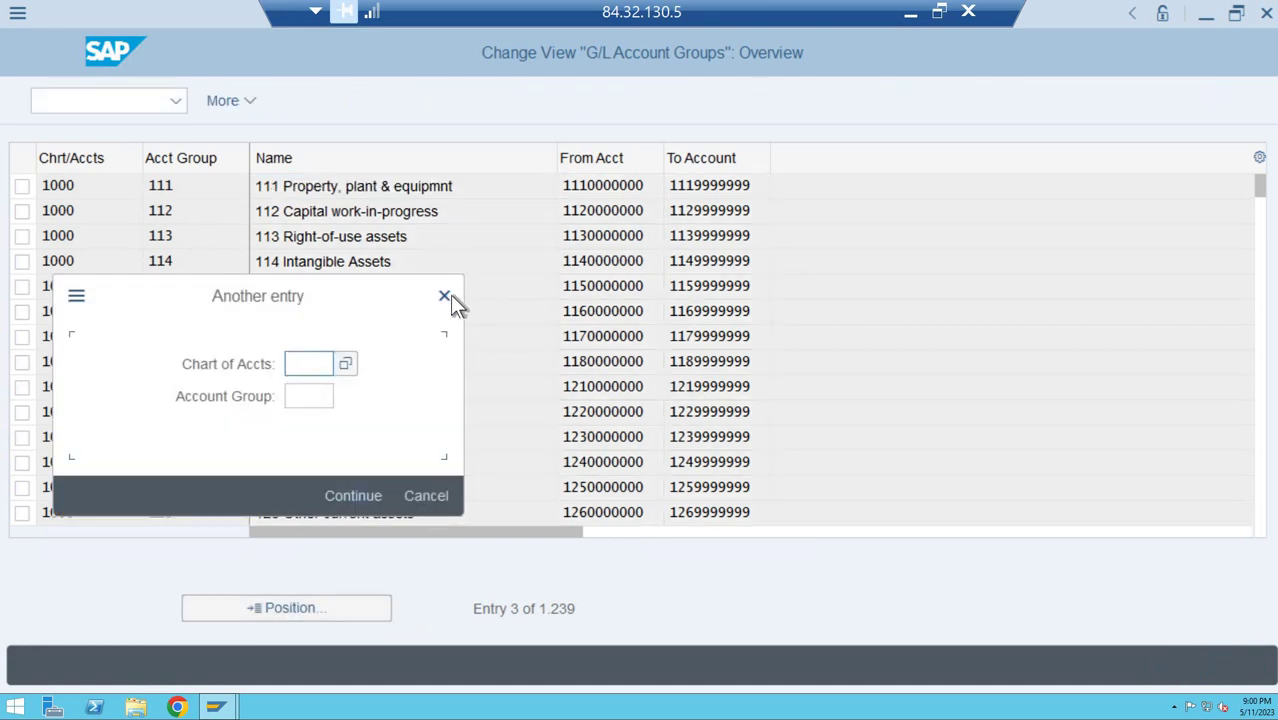
{"action": "left_click", "coordinate": [445, 297]}
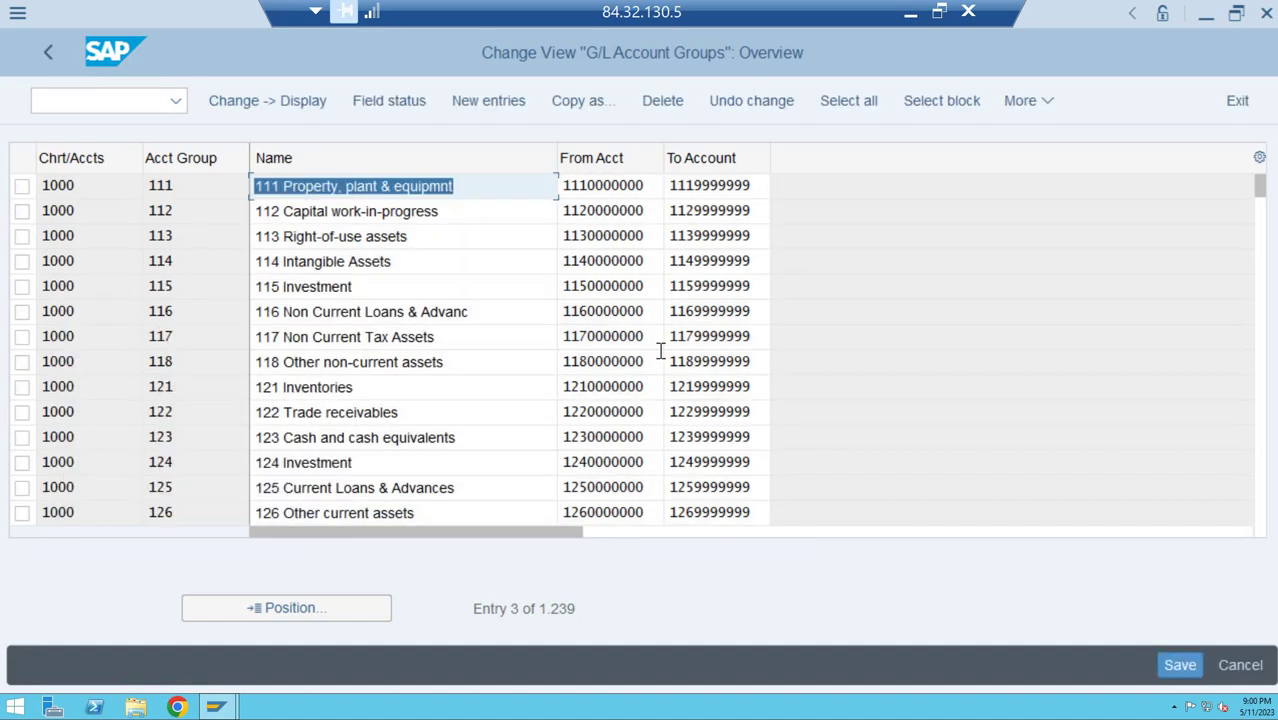
{"action": "key", "text": "Down"}
{"action": "key", "text": "Down"}
{"action": "key", "text": "Down"}
{"action": "key", "text": "Down"}
{"action": "key", "text": "Down"}
{"action": "key", "text": "Down"}
{"action": "key", "text": "Down"}
{"action": "key", "text": "Down"}
{"action": "key", "text": "Down"}
{"action": "key", "text": "Down"}
{"action": "key", "text": "Down"}
{"action": "key", "text": "Down"}
{"action": "key", "text": "Down"}
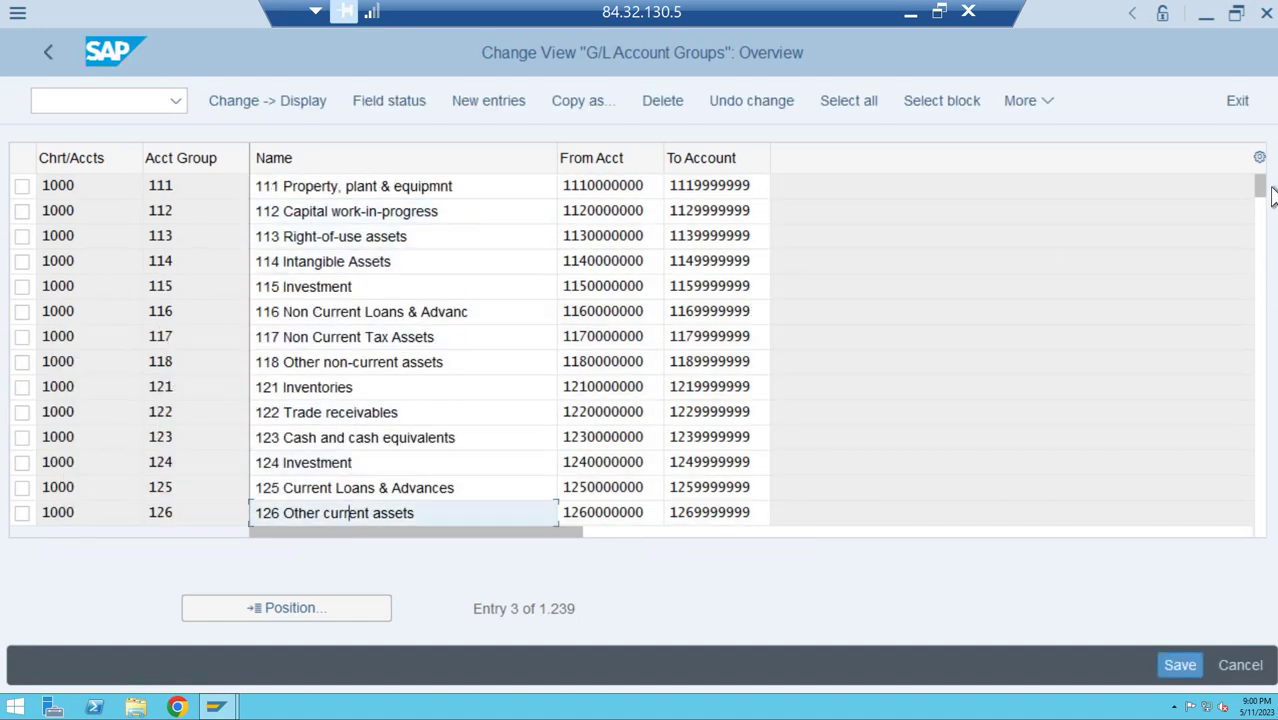
{"action": "left_click_drag", "start_coordinate": [1262, 196], "coordinate": [1264, 238]}
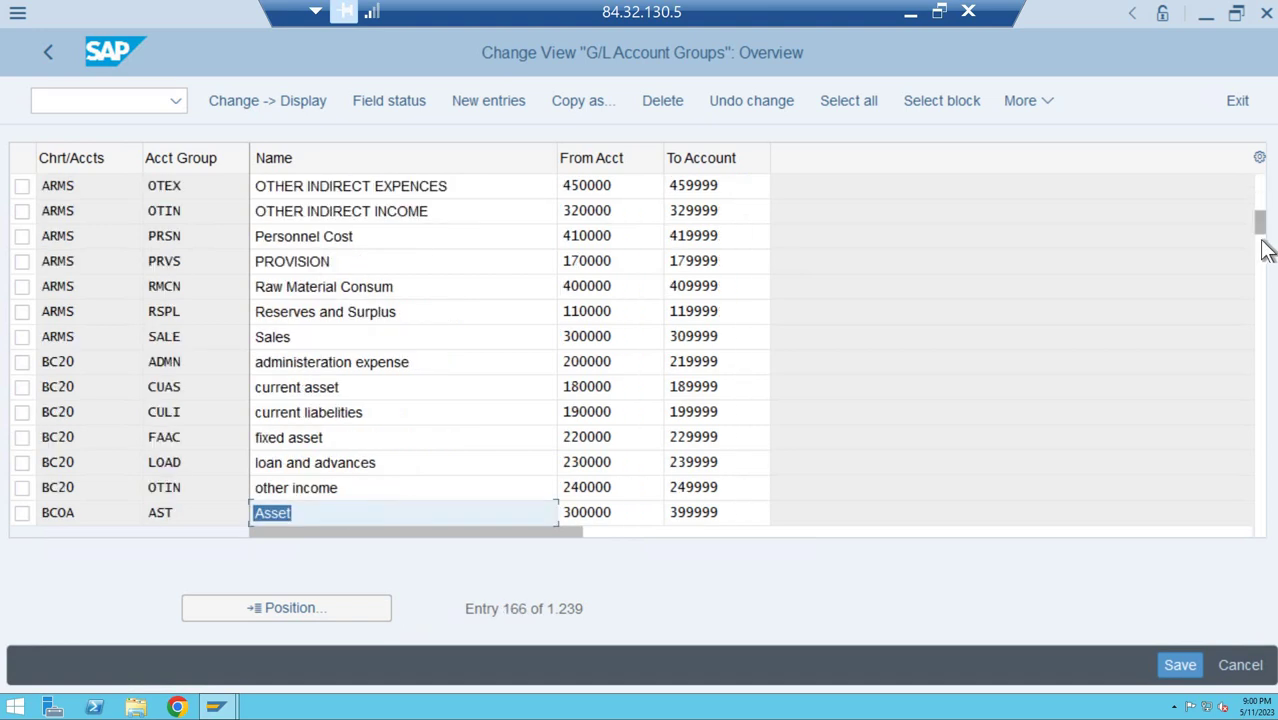
{"action": "scroll", "coordinate": [1266, 250], "scroll_direction": "down", "scroll_amount": 2}
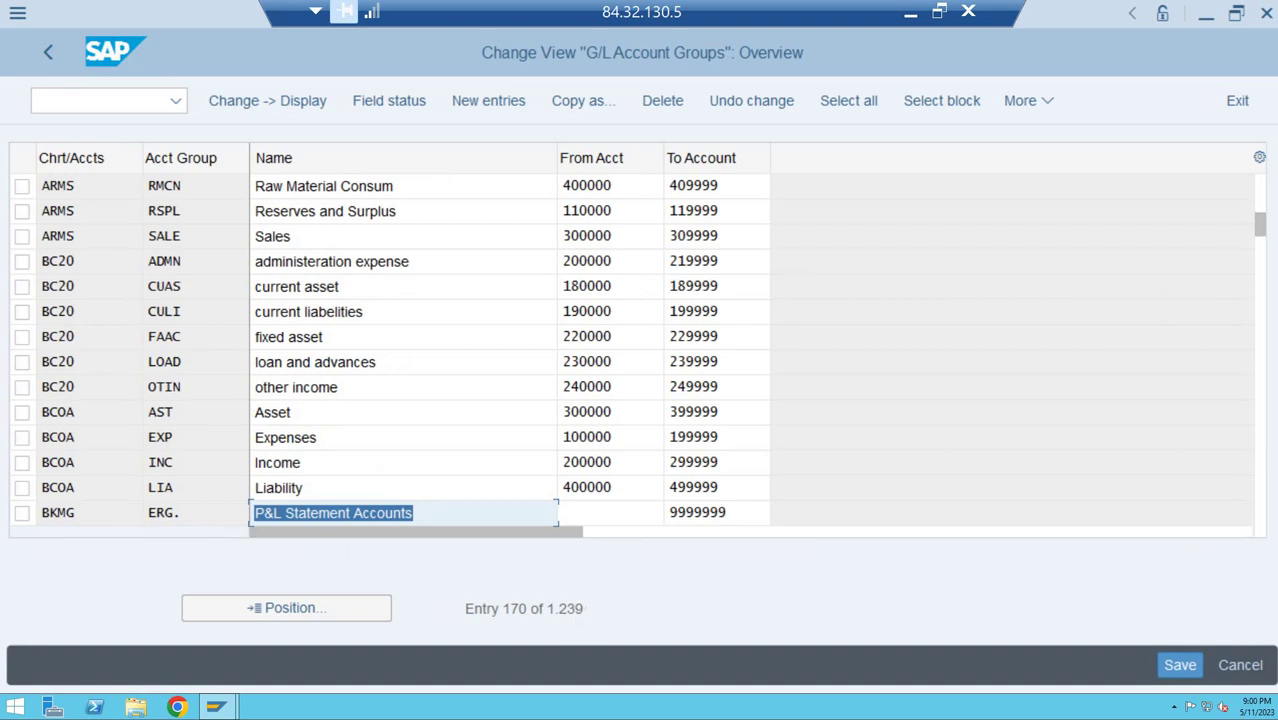
{"action": "right_click", "coordinate": [823, 435]}
{"action": "scroll", "coordinate": [691, 371], "scroll_direction": "down", "scroll_amount": 3}
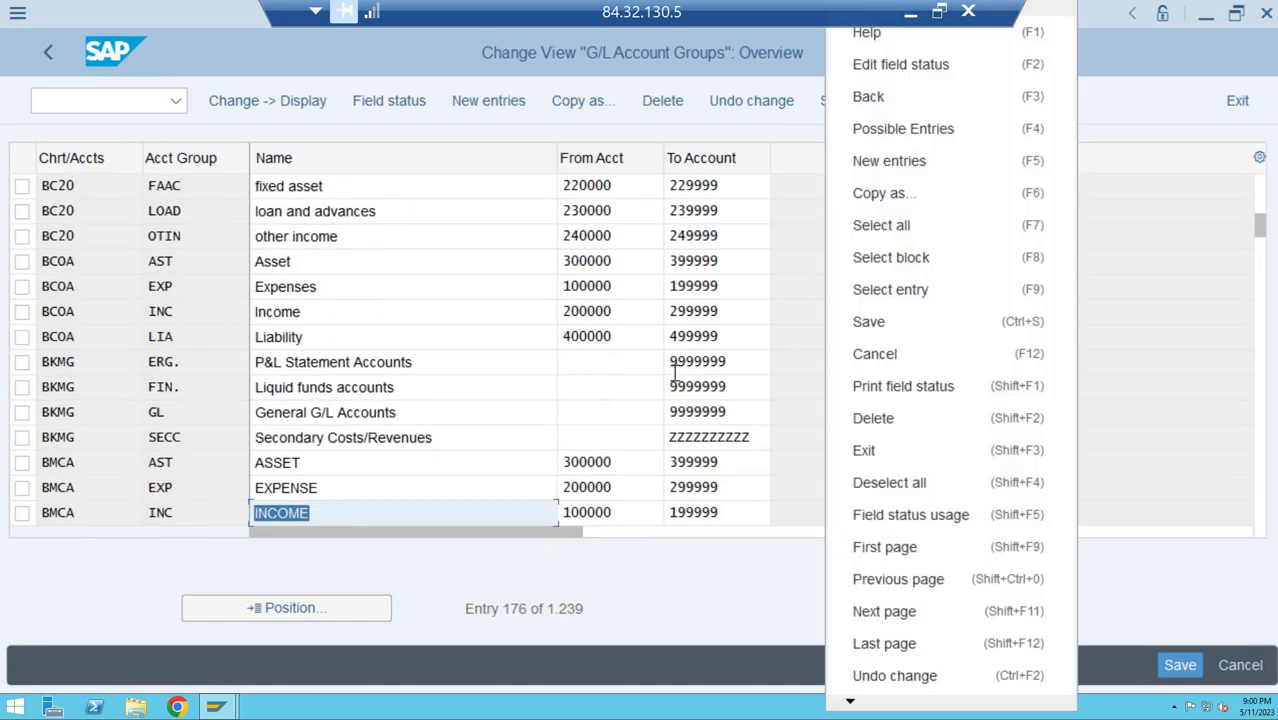
{"action": "left_click", "coordinate": [674, 370]}
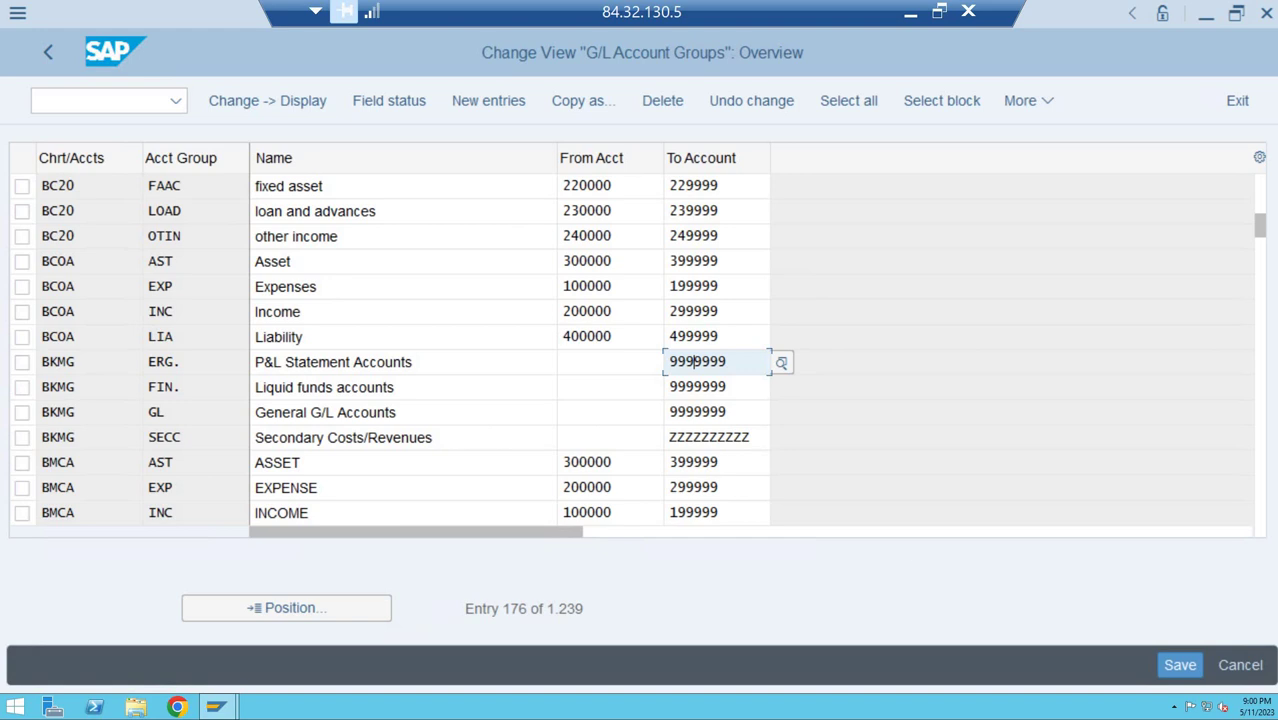
{"action": "left_click", "coordinate": [1236, 666]}
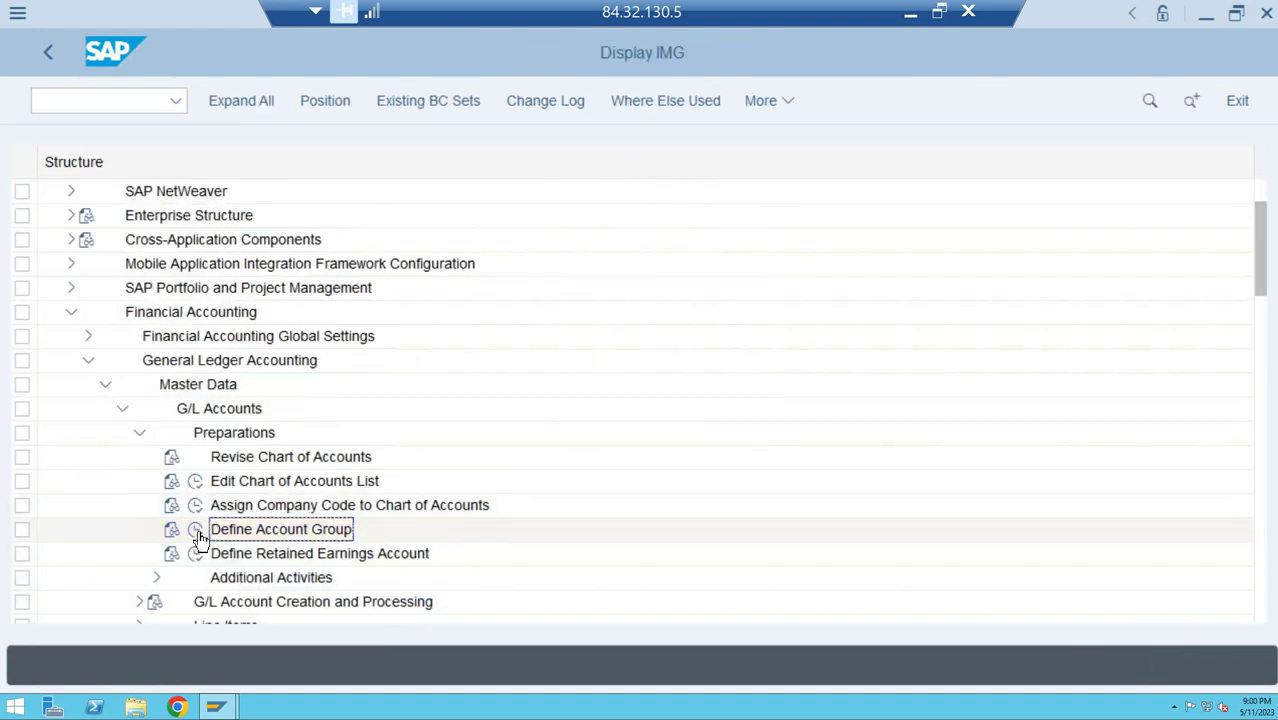
Open Define Account Group, position the list at chart of accounts NE01, and review its account groups.
{"action": "left_click", "coordinate": [196, 531]}
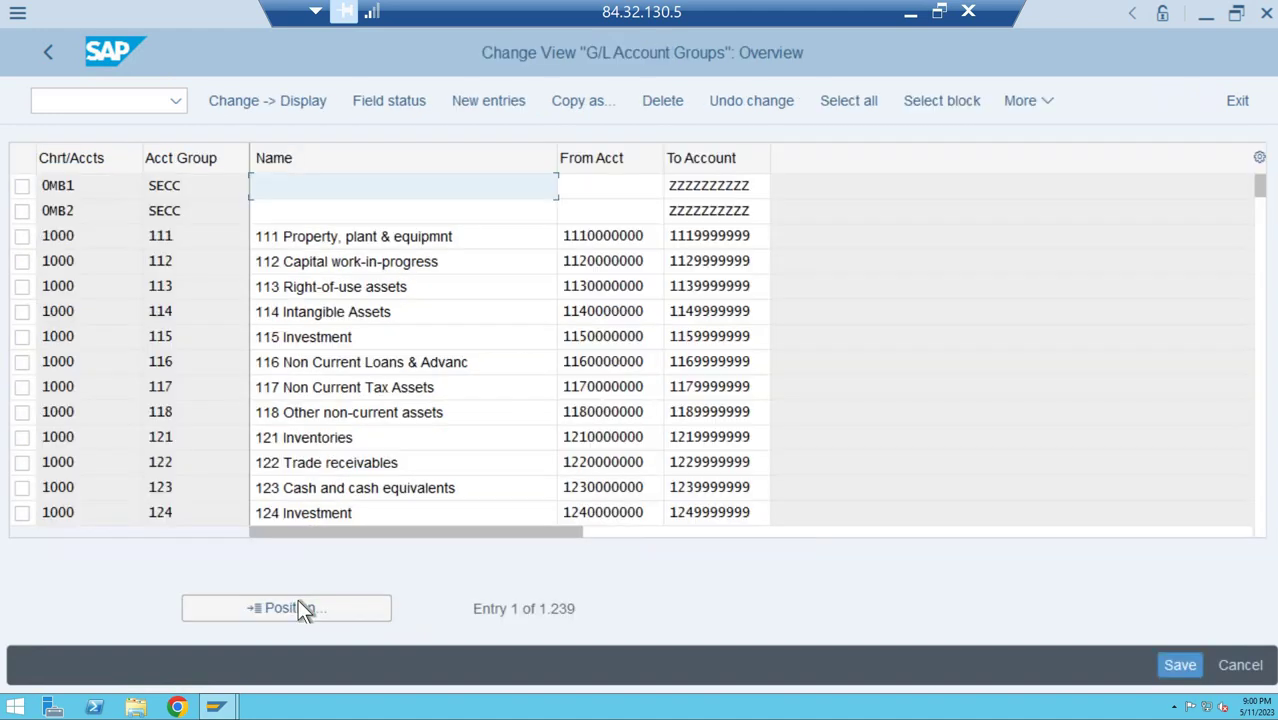
{"action": "left_click", "coordinate": [298, 605]}
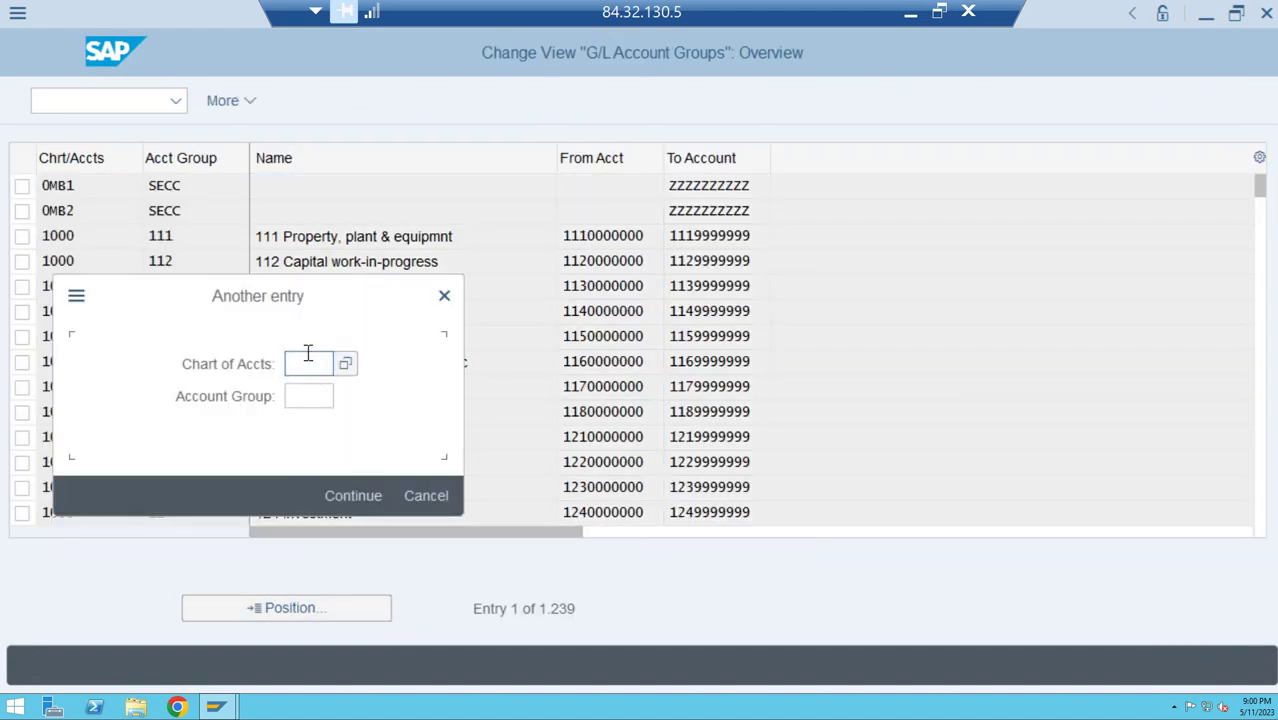
{"action": "type", "text": "ne"}
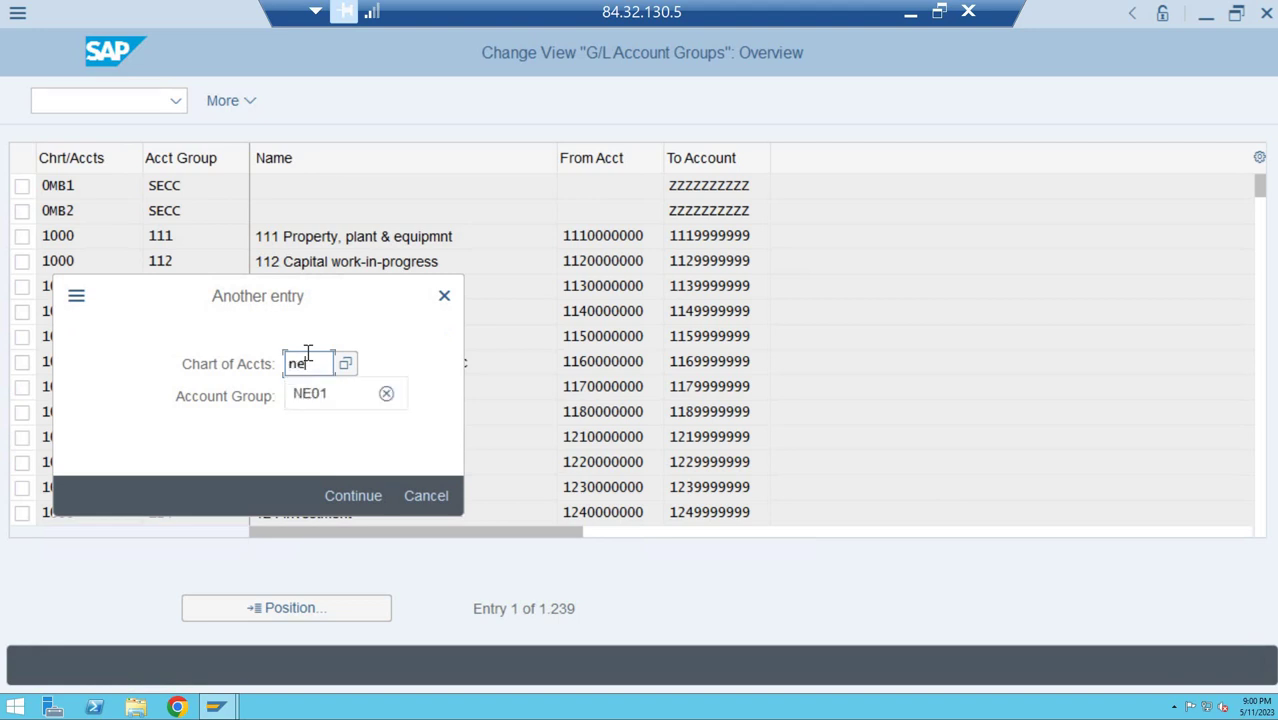
{"action": "type", "text": "01"}
{"action": "left_click", "coordinate": [350, 495]}
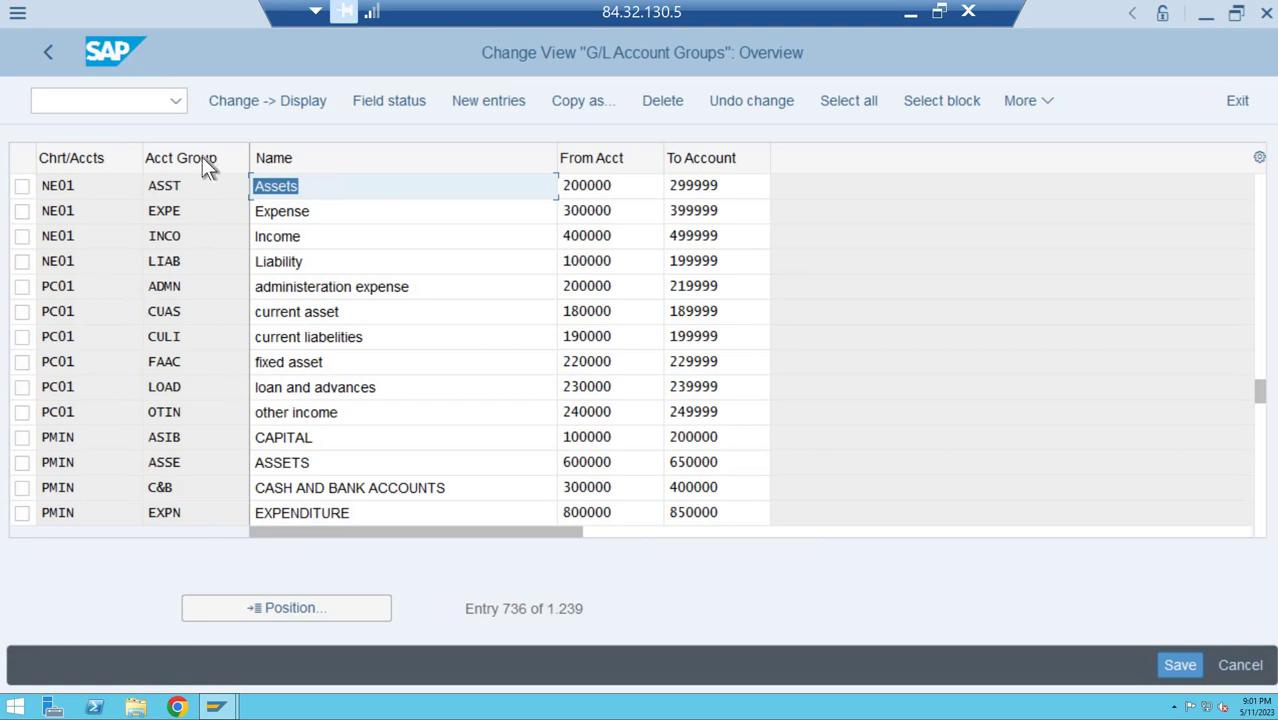
{"action": "key", "text": "F3"}
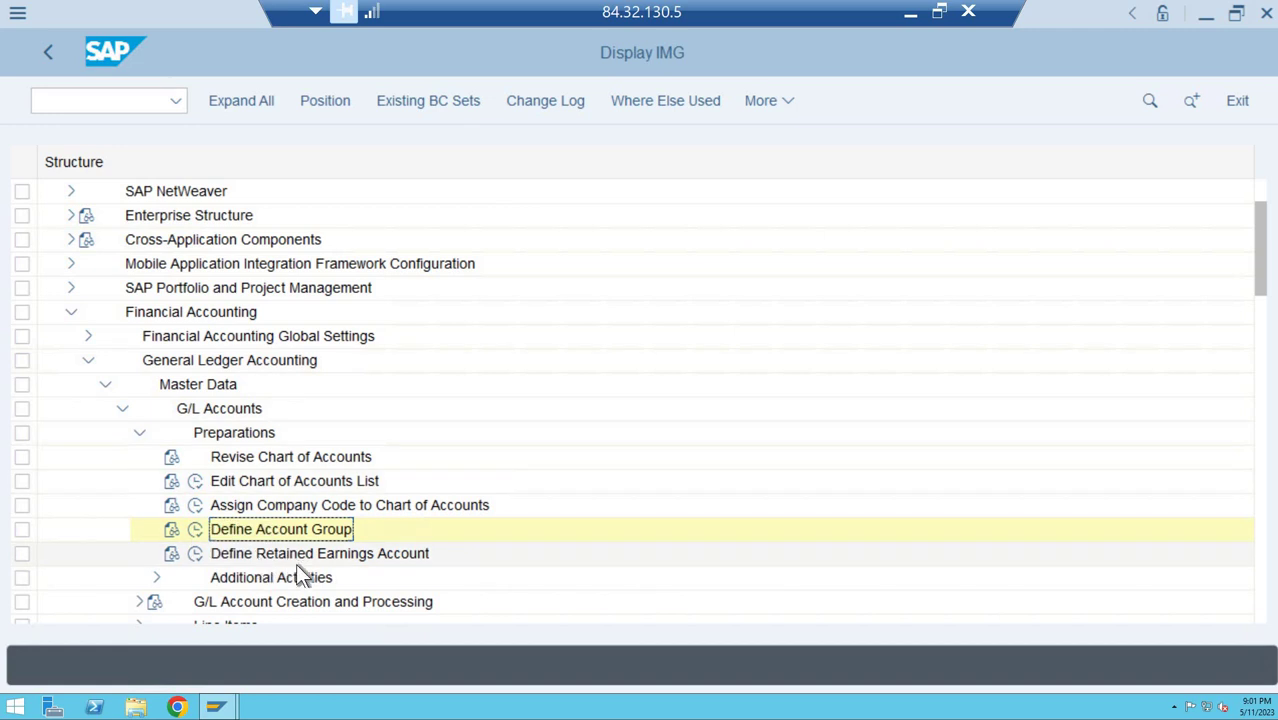
Dismiss the chart prompt of Define Retained Earnings Account and recheck the number ranges of the ne01 account groups.
{"action": "left_click", "coordinate": [195, 555]}
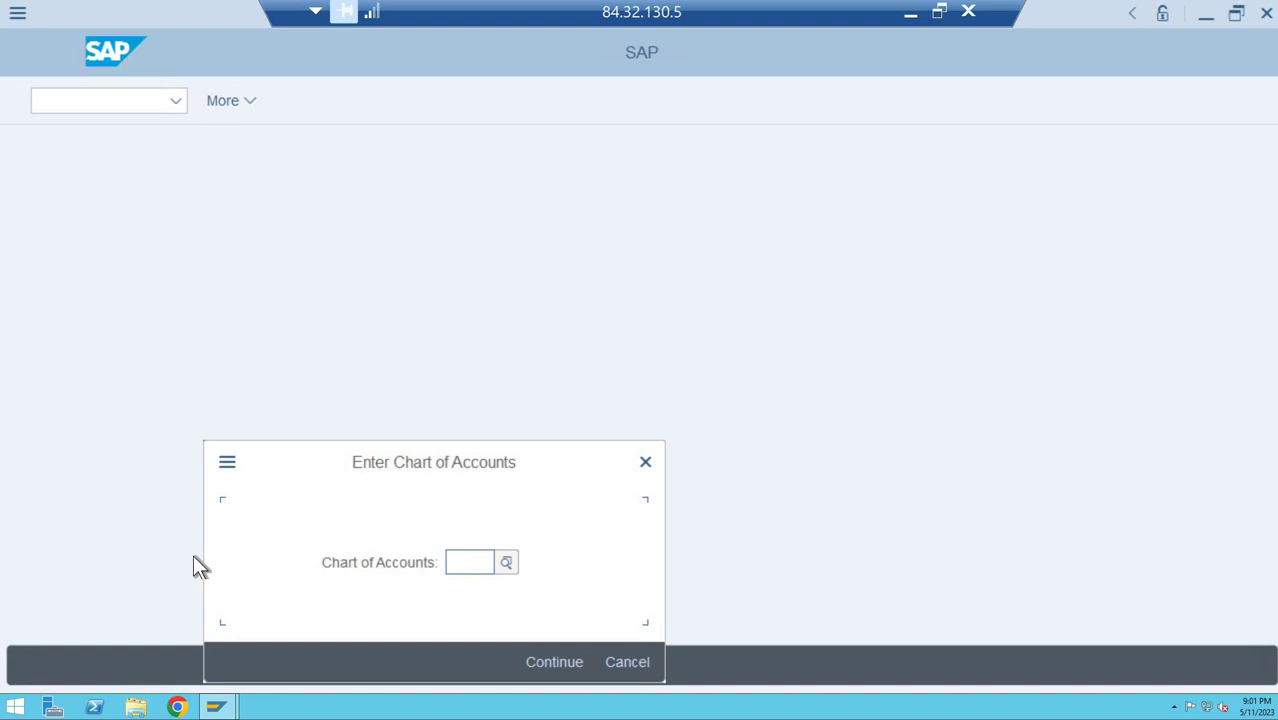
{"action": "left_click", "coordinate": [628, 664]}
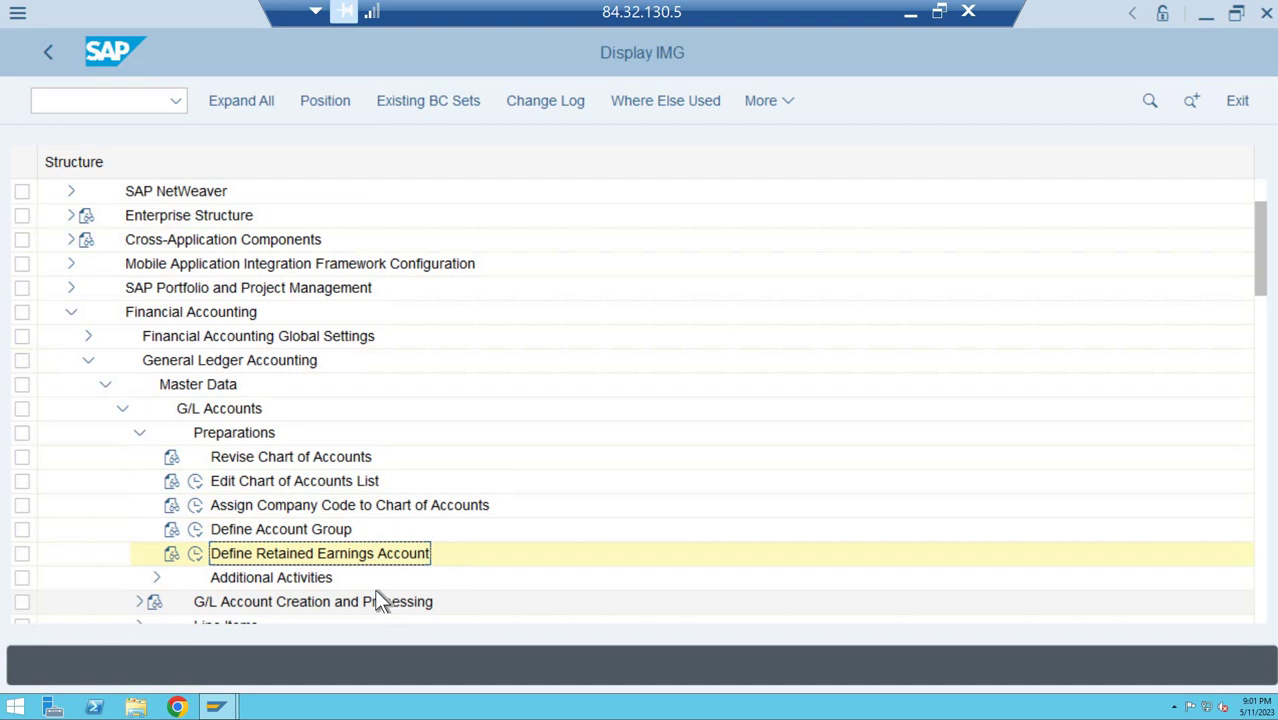
{"action": "left_click", "coordinate": [196, 531]}
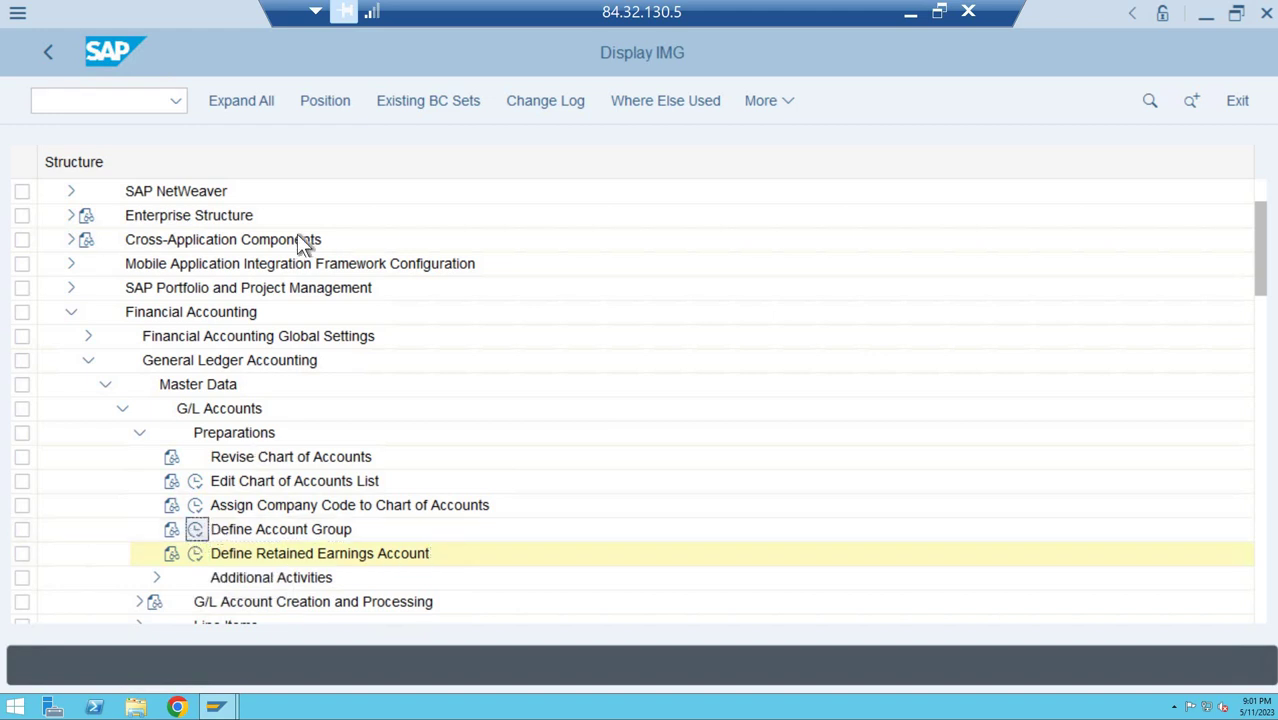
{"action": "left_click", "coordinate": [270, 609]}
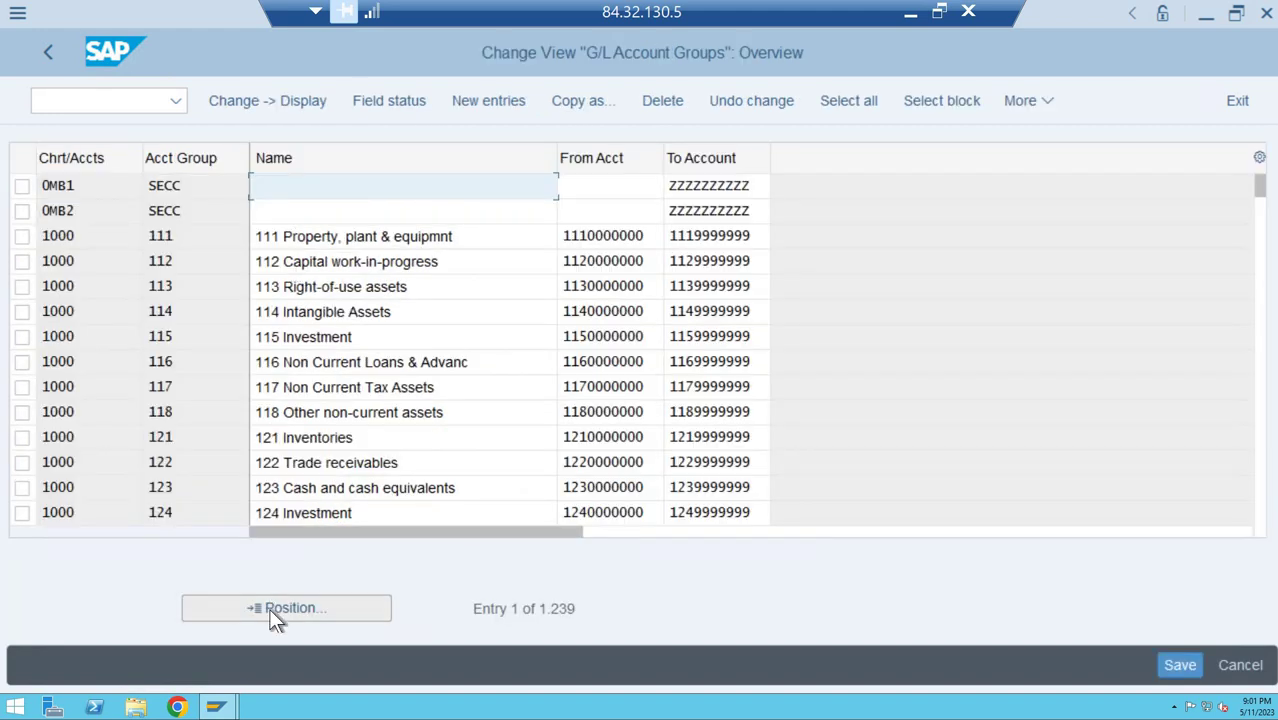
{"action": "type", "text": "ne01"}
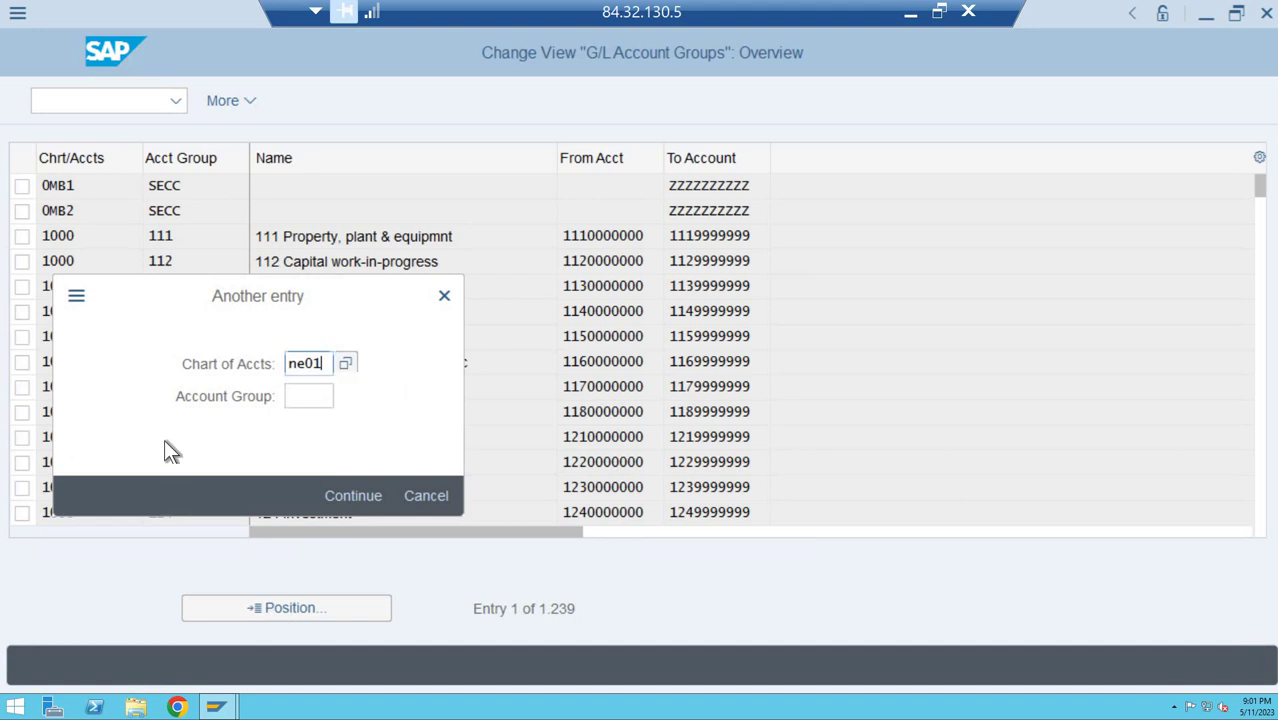
{"action": "key", "text": "Return"}
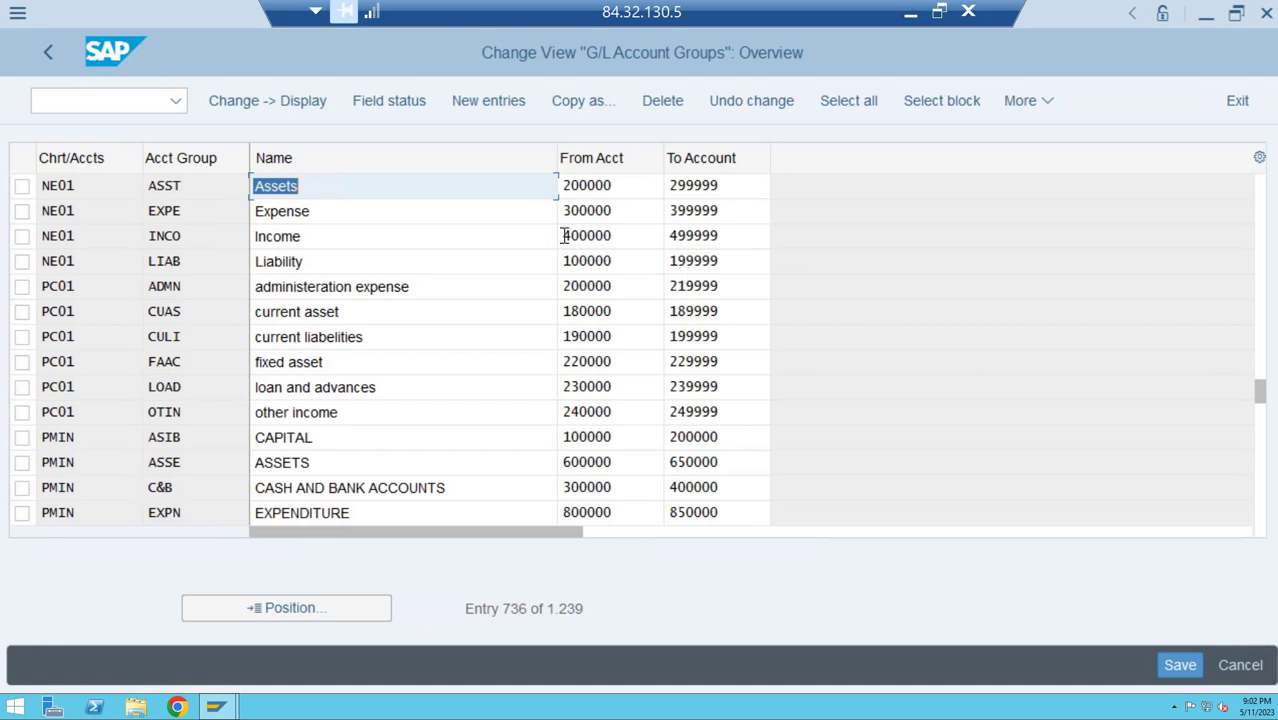
{"action": "key", "text": "F3"}
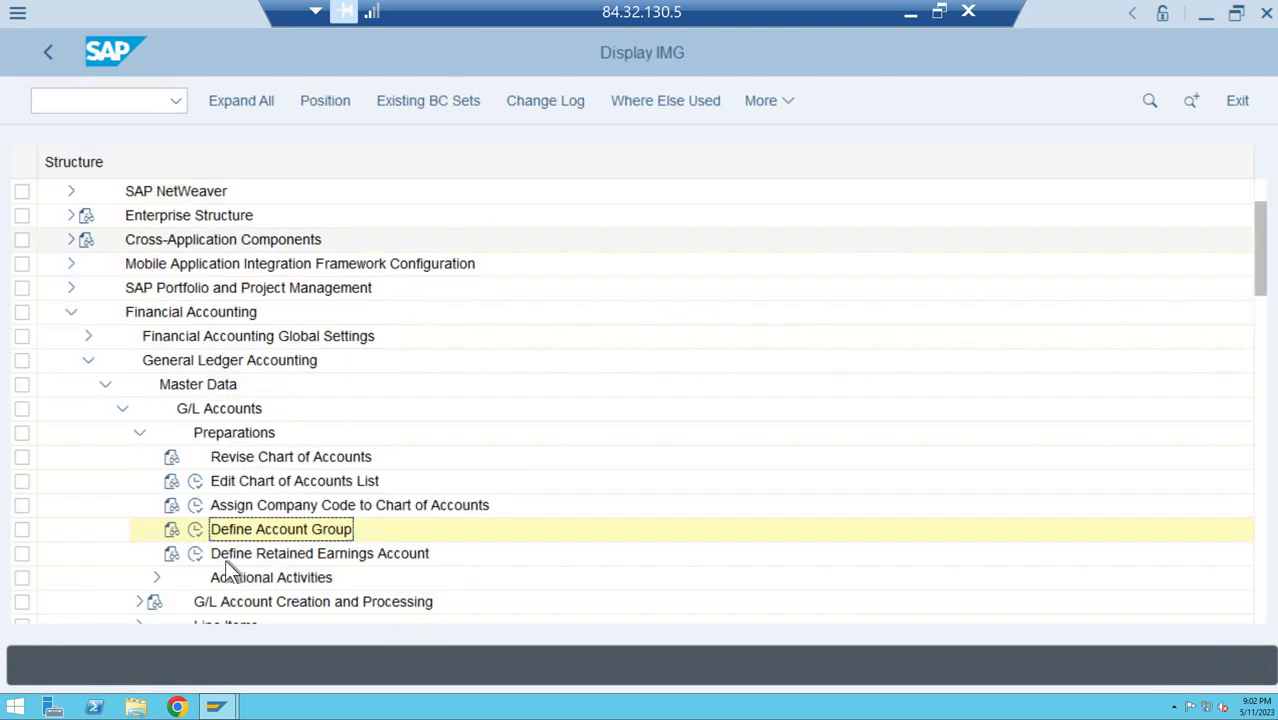
Open Define Retained Earnings Account for chart of accounts ne01.
{"action": "left_click", "coordinate": [196, 556]}
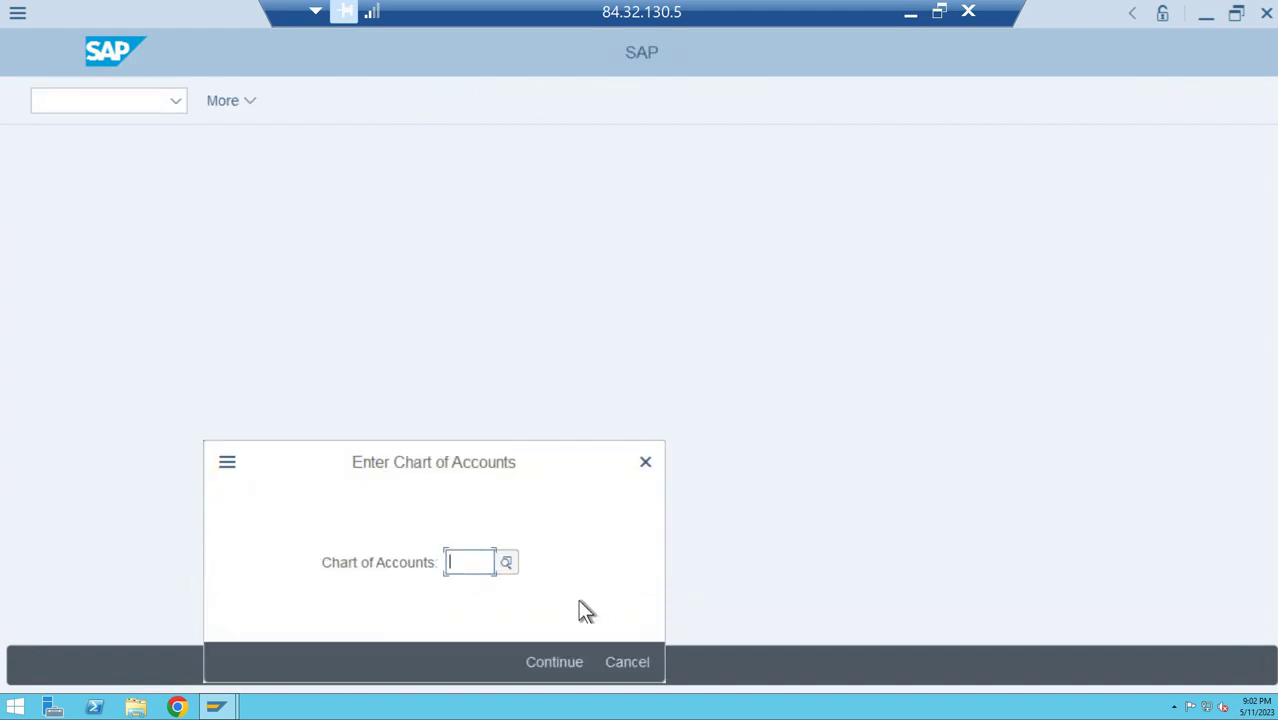
{"action": "type", "text": "ne01"}
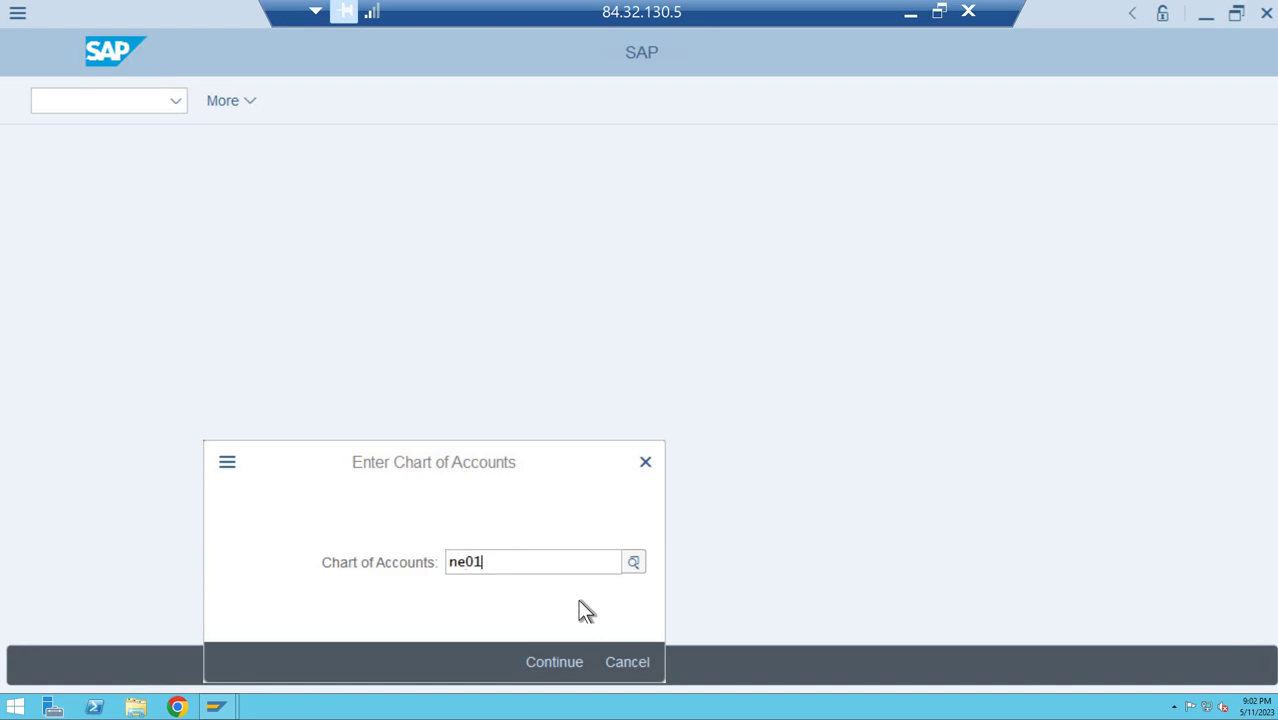
{"action": "key", "text": "Return"}
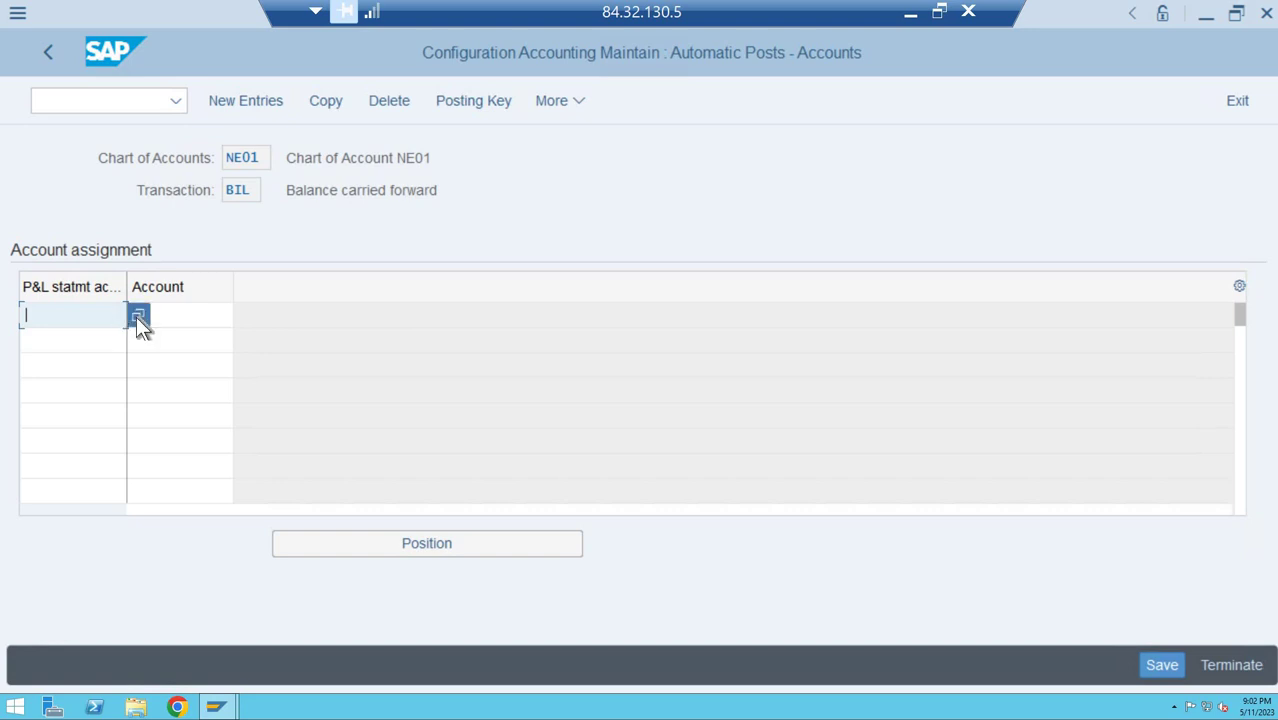
Look up the possible P&L statement account types, try X, and reopen the retained earnings assignment for NE01.
{"action": "left_click", "coordinate": [138, 316]}
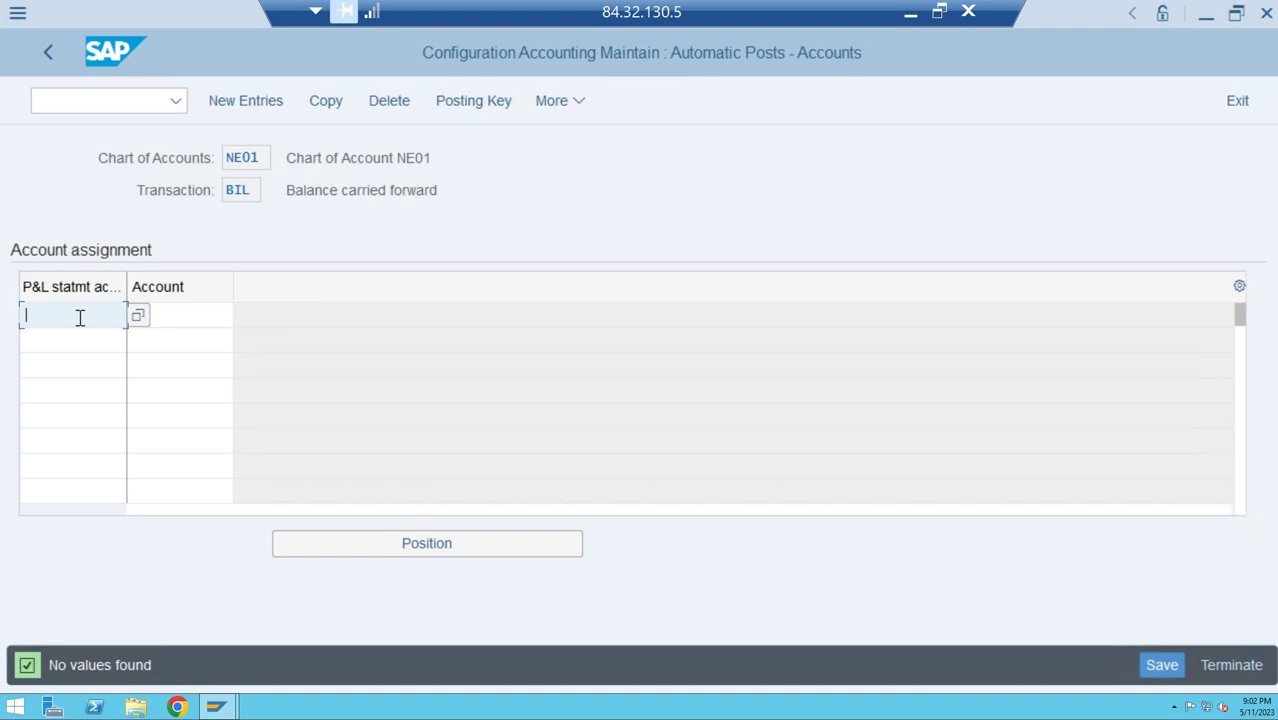
{"action": "type", "text": "X"}
{"action": "key", "text": "F3"}
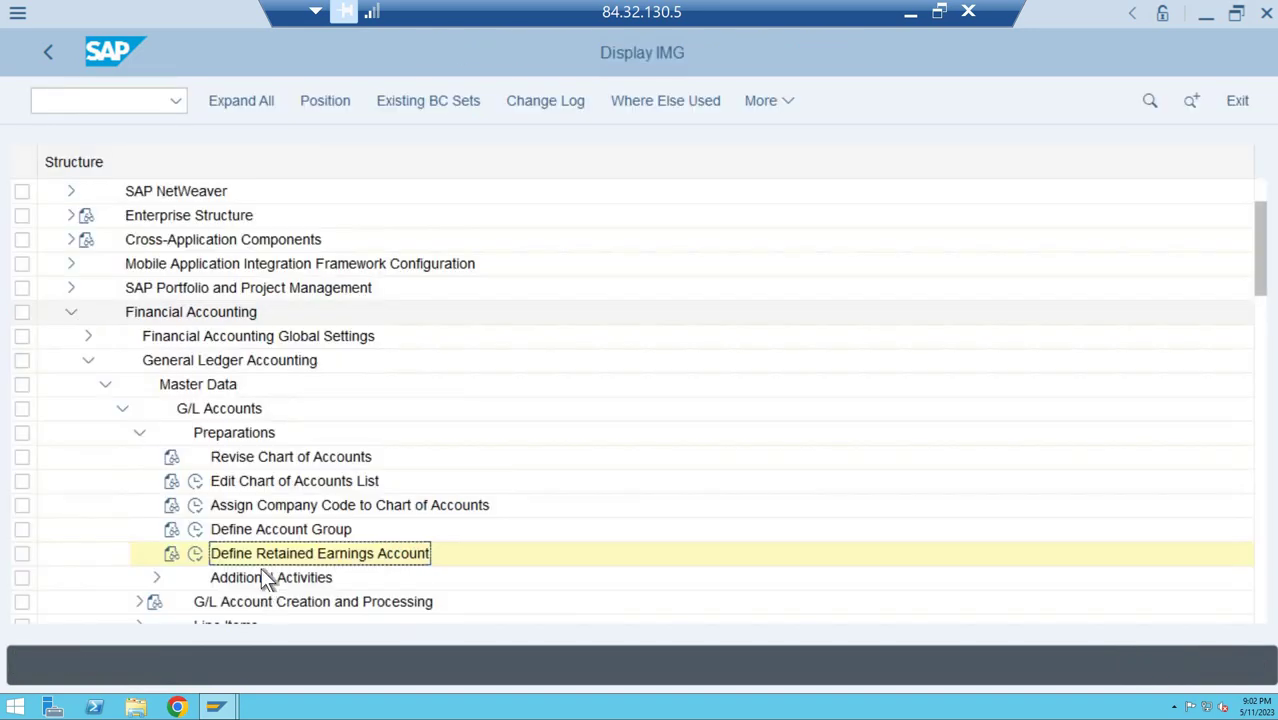
{"action": "left_click", "coordinate": [193, 556]}
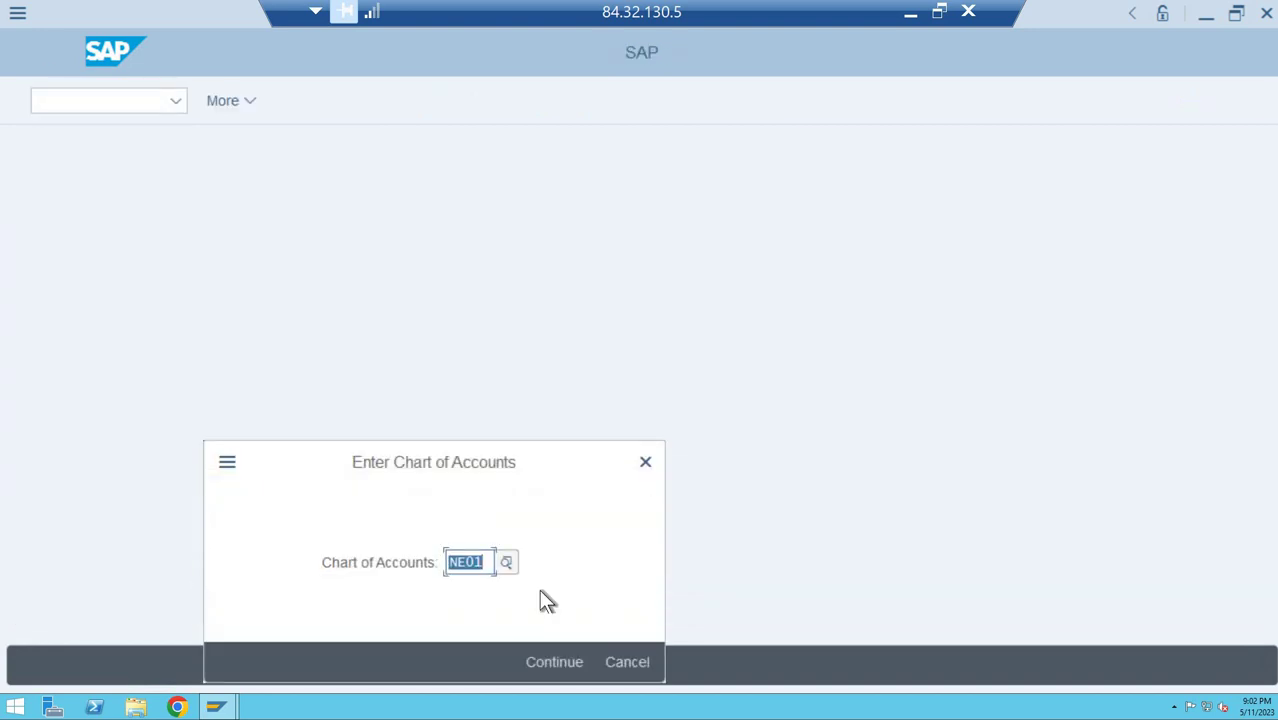
{"action": "key", "text": "Return"}
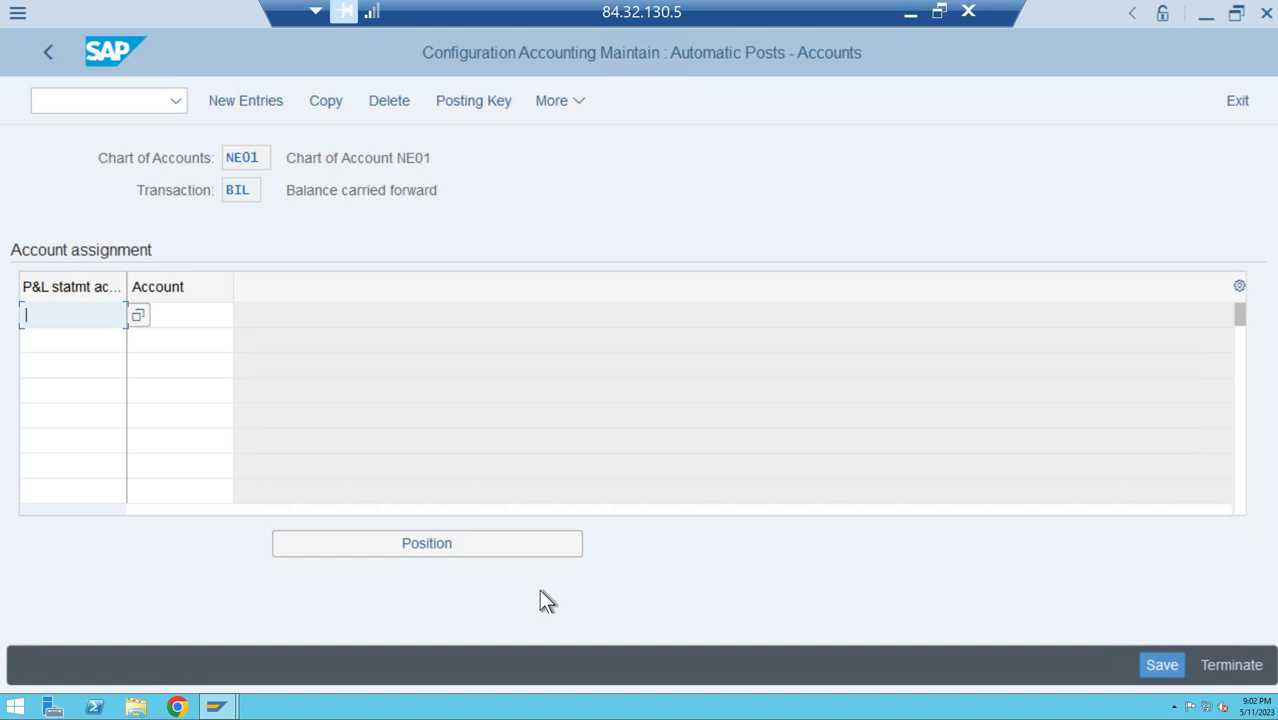
Assign account 100000 to P&L statement account type X and accept the entry.
{"action": "type", "text": "X"}
{"action": "key", "text": "Tab"}
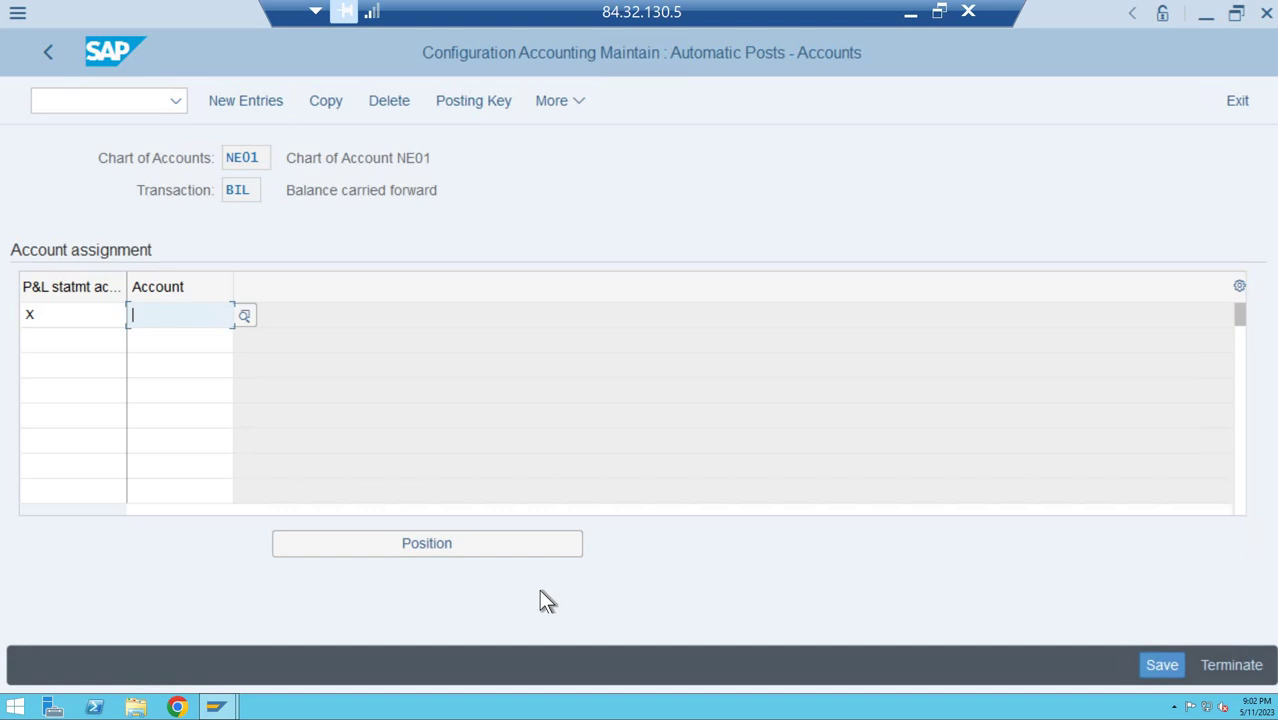
{"action": "type", "text": "1"}
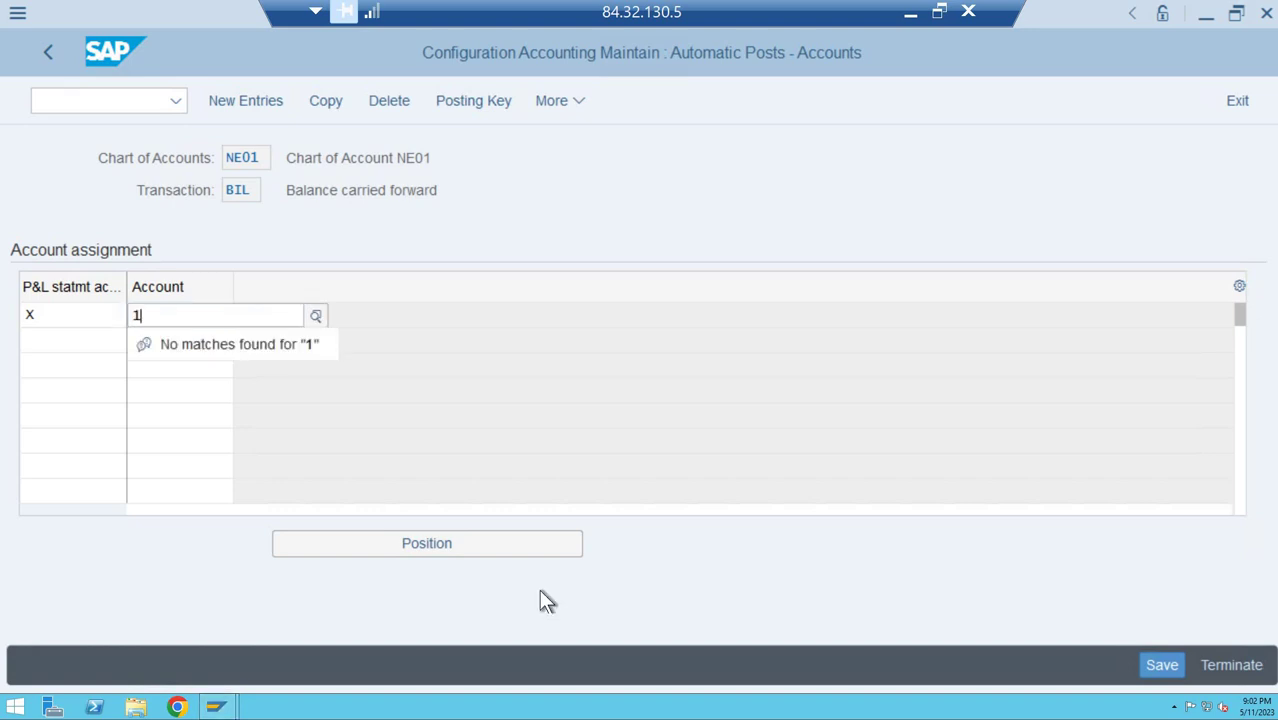
{"action": "type", "text": "00"}
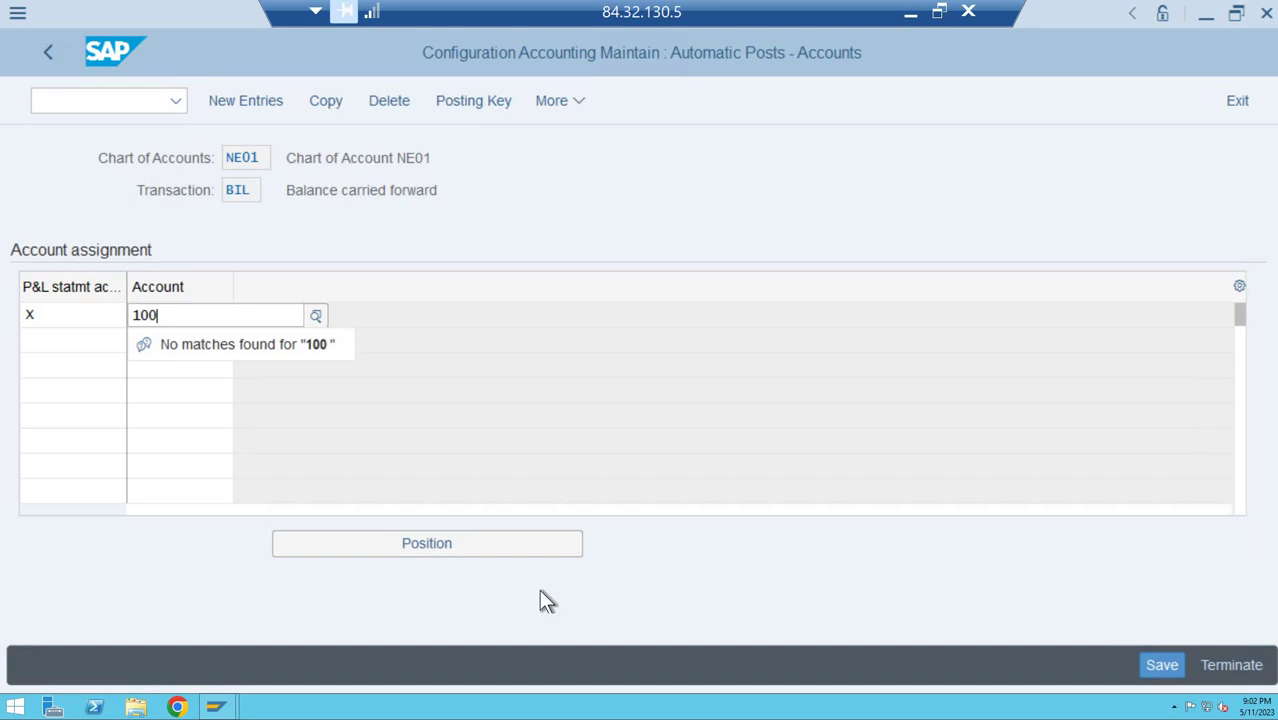
{"action": "type", "text": "500"}
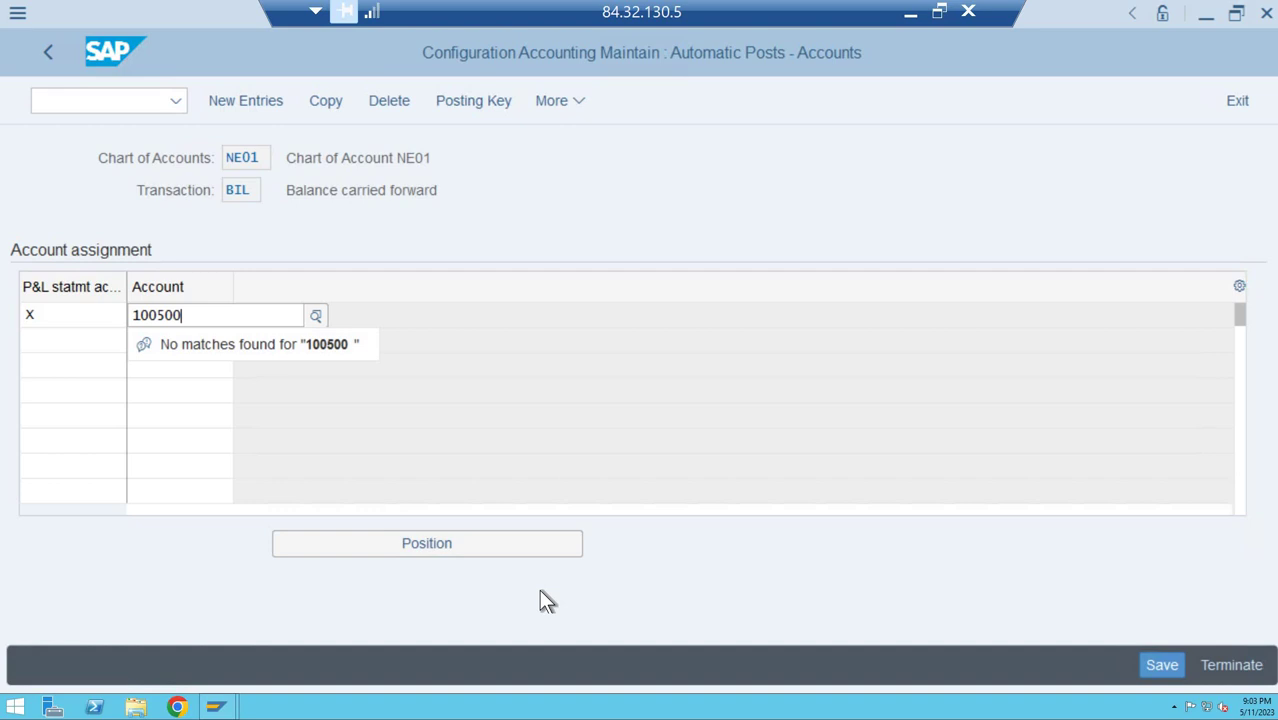
{"action": "key", "text": "BackSpace"}
{"action": "key", "text": "BackSpace"}
{"action": "key", "text": "BackSpace"}
{"action": "type", "text": "000"}
{"action": "key", "text": "Return"}
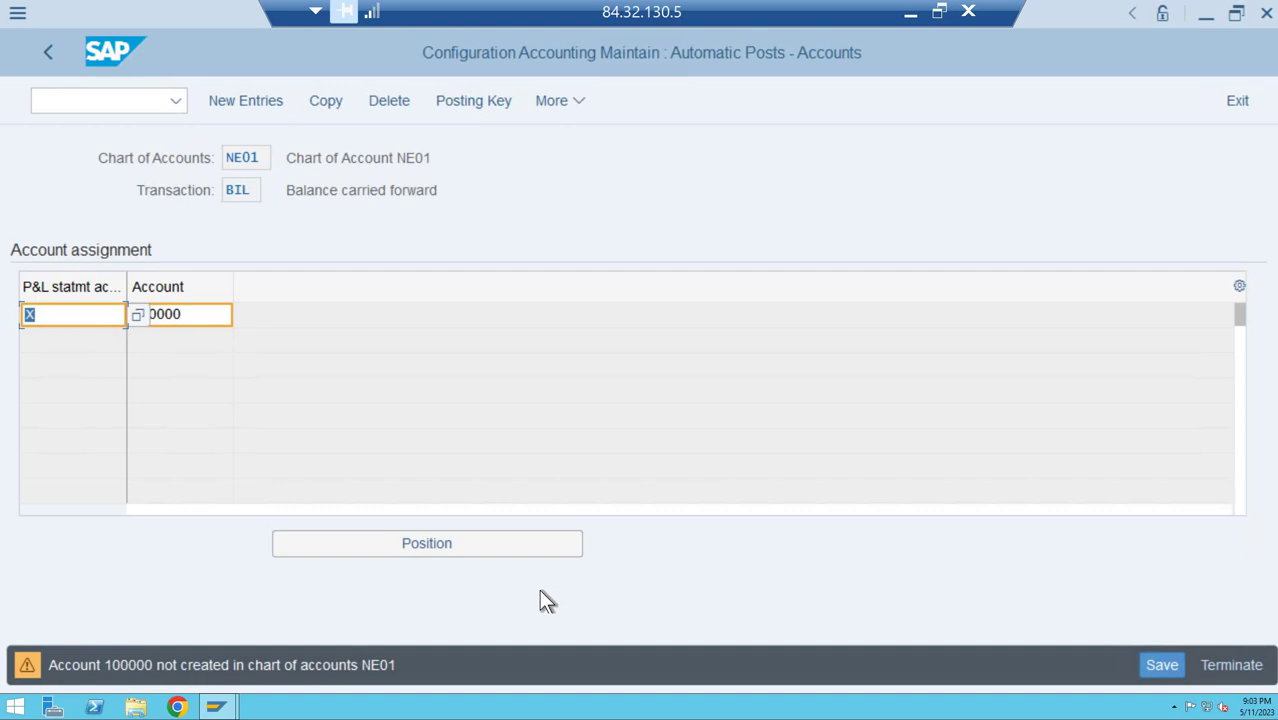
{"action": "key", "text": "Return"}
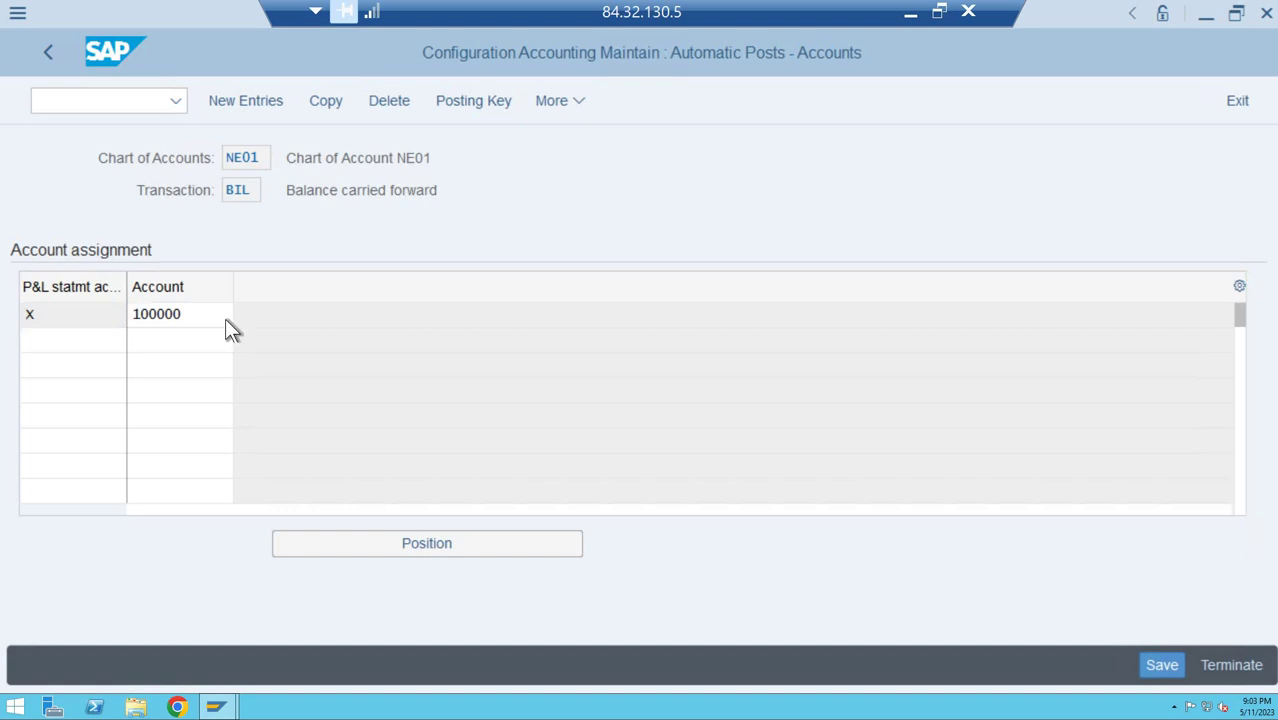
Save the retained earnings account assignment of chart NE01 in the customizing request "Define COA".
{"action": "key", "text": "ctrl+s"}
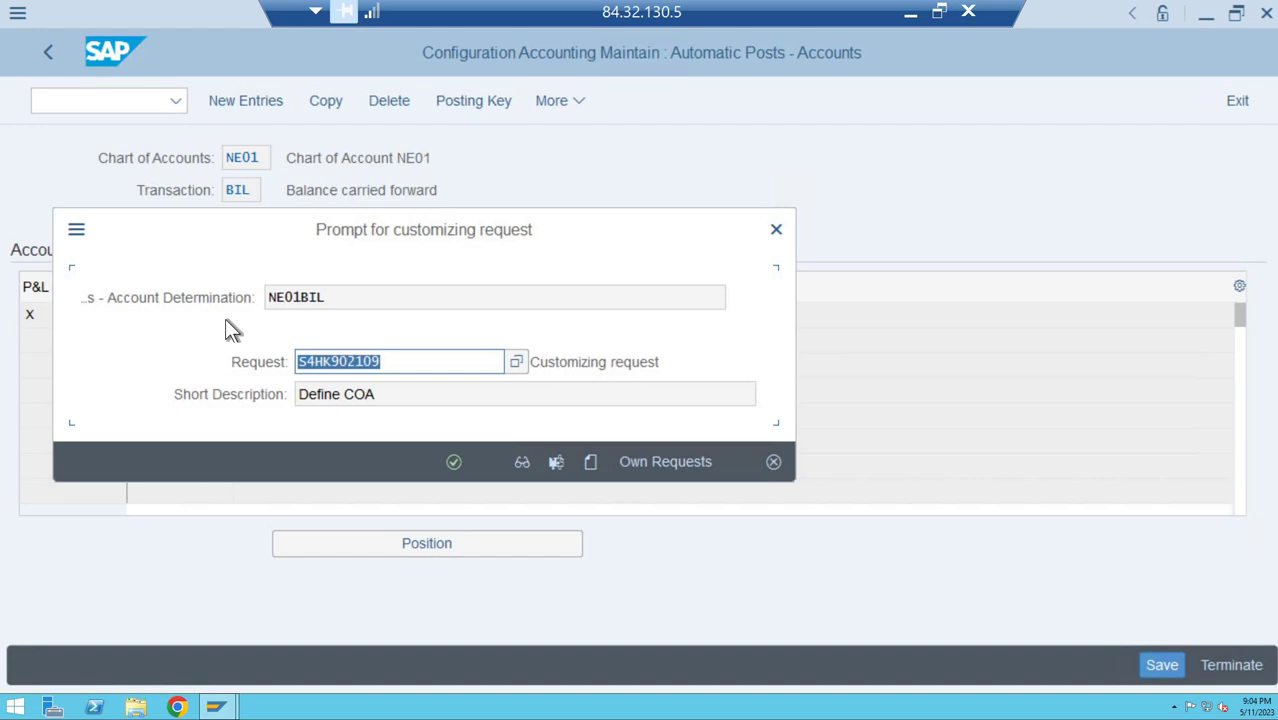
{"action": "left_click", "coordinate": [453, 463]}
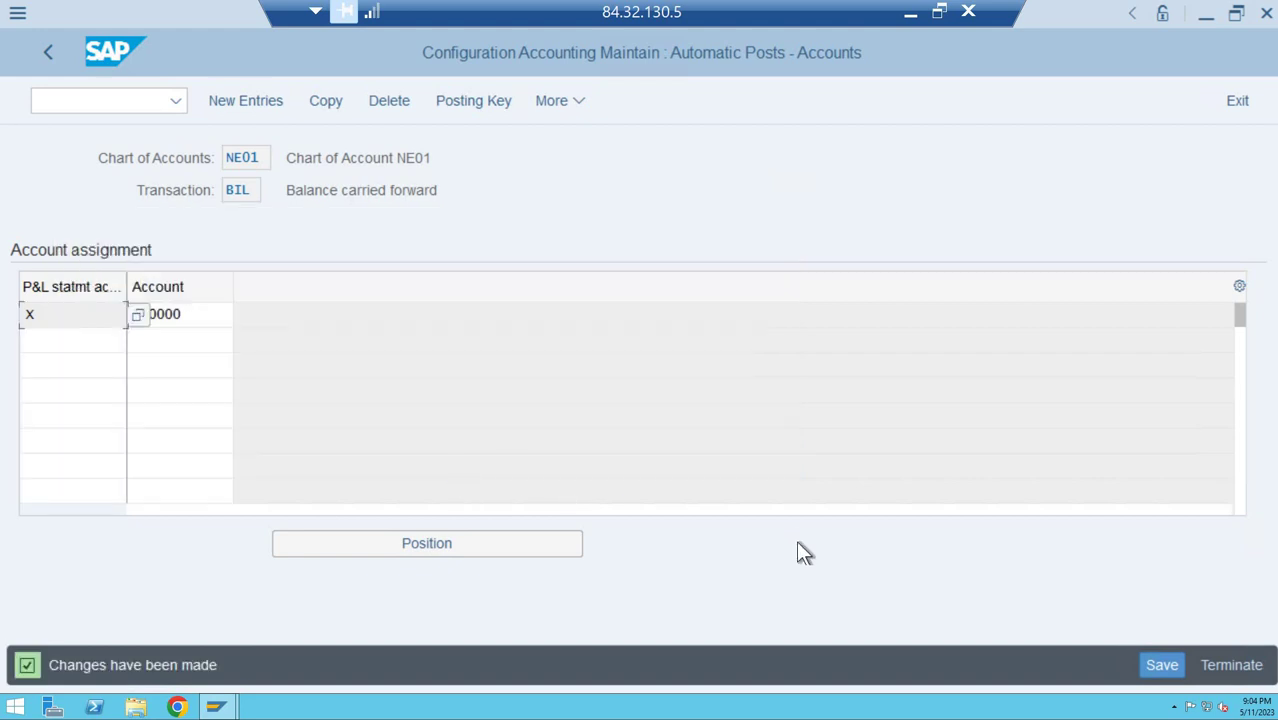
{"action": "left_click", "coordinate": [98, 104]}
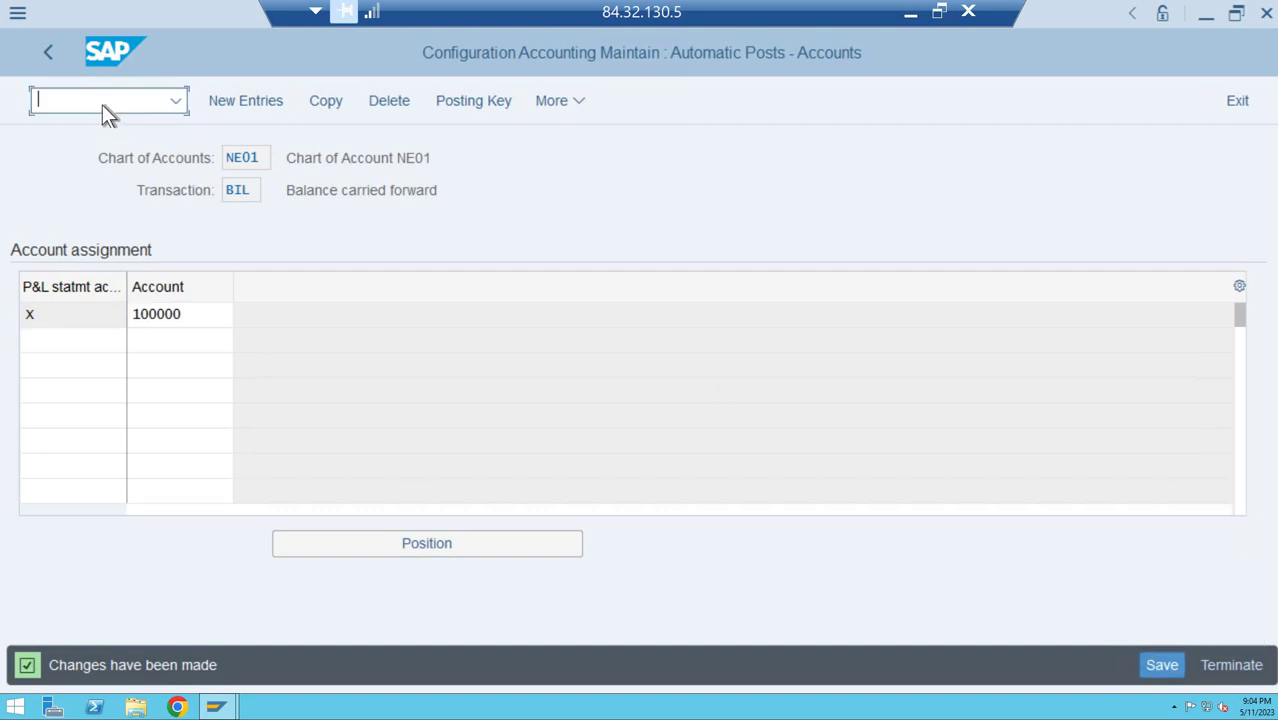
Return to the customizing structure and reopen Define Retained Earnings Account for chart of accounts NE01 to check the saved entry.
{"action": "key", "text": "F3"}
{"action": "left_click", "coordinate": [195, 556]}
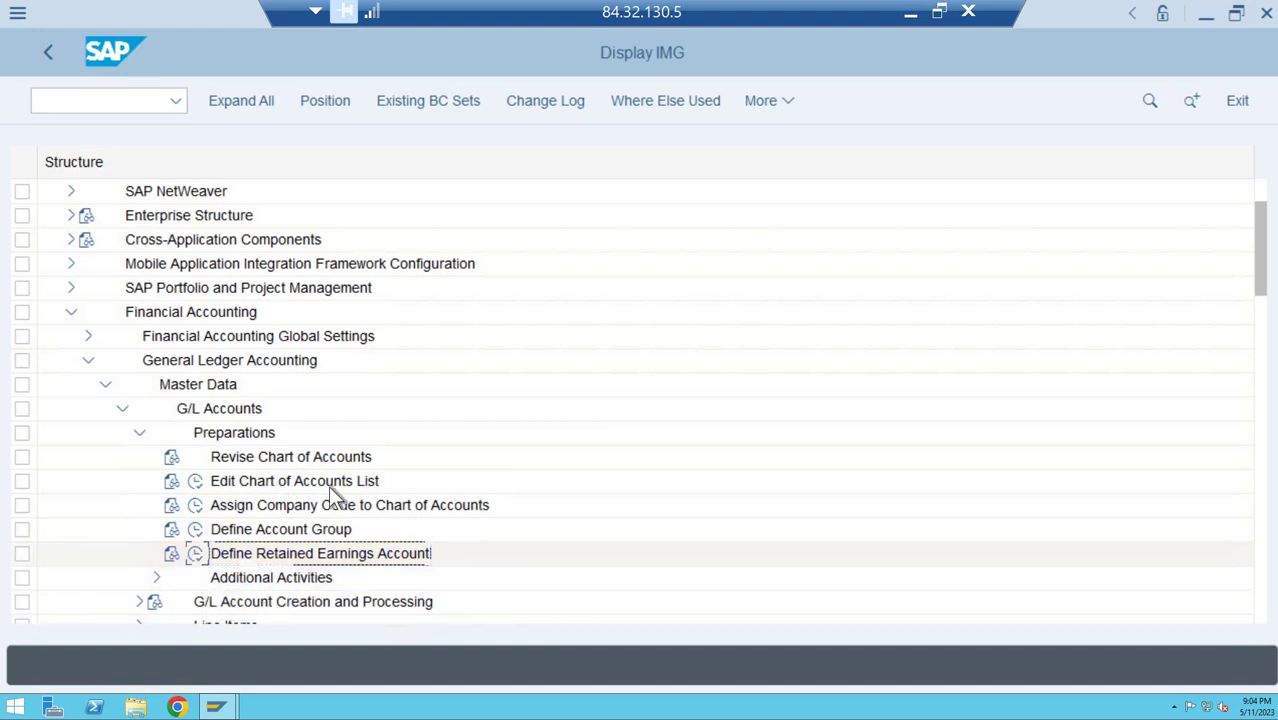
{"action": "left_click", "coordinate": [567, 660]}
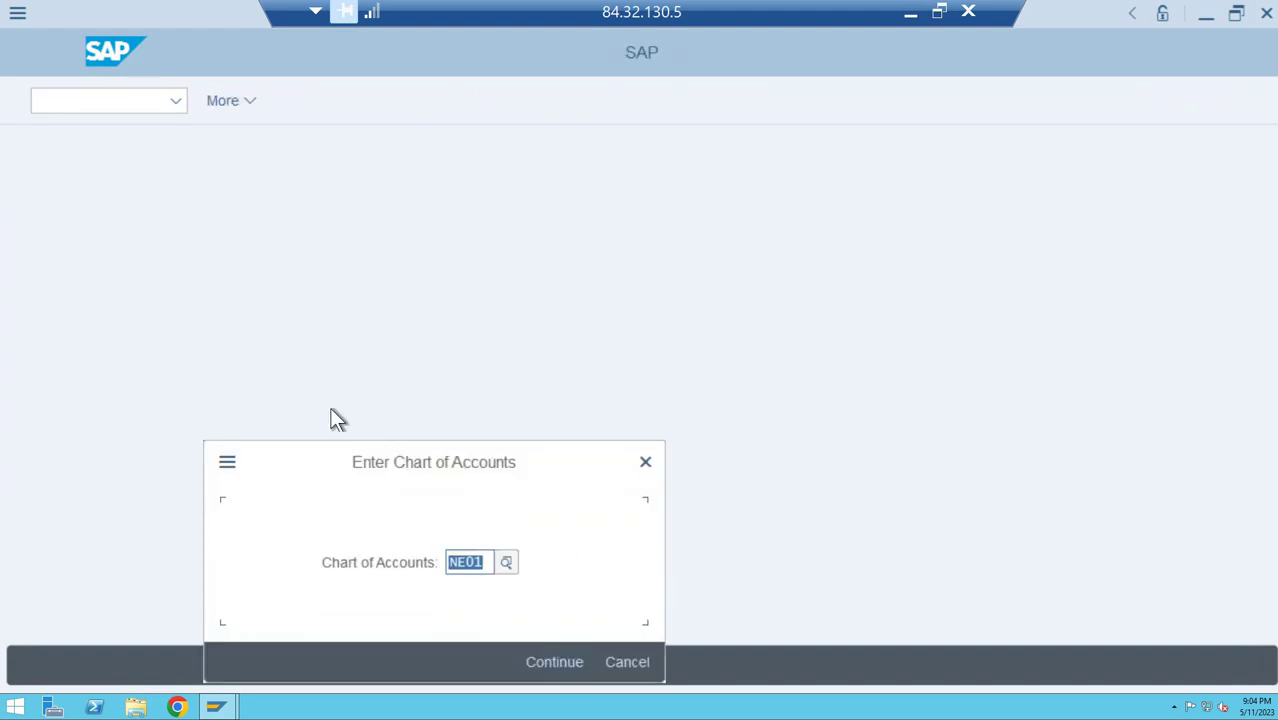
Leave the customizing screens and start transaction fs00 to edit G/L accounts centrally.
{"action": "left_click", "coordinate": [103, 100]}
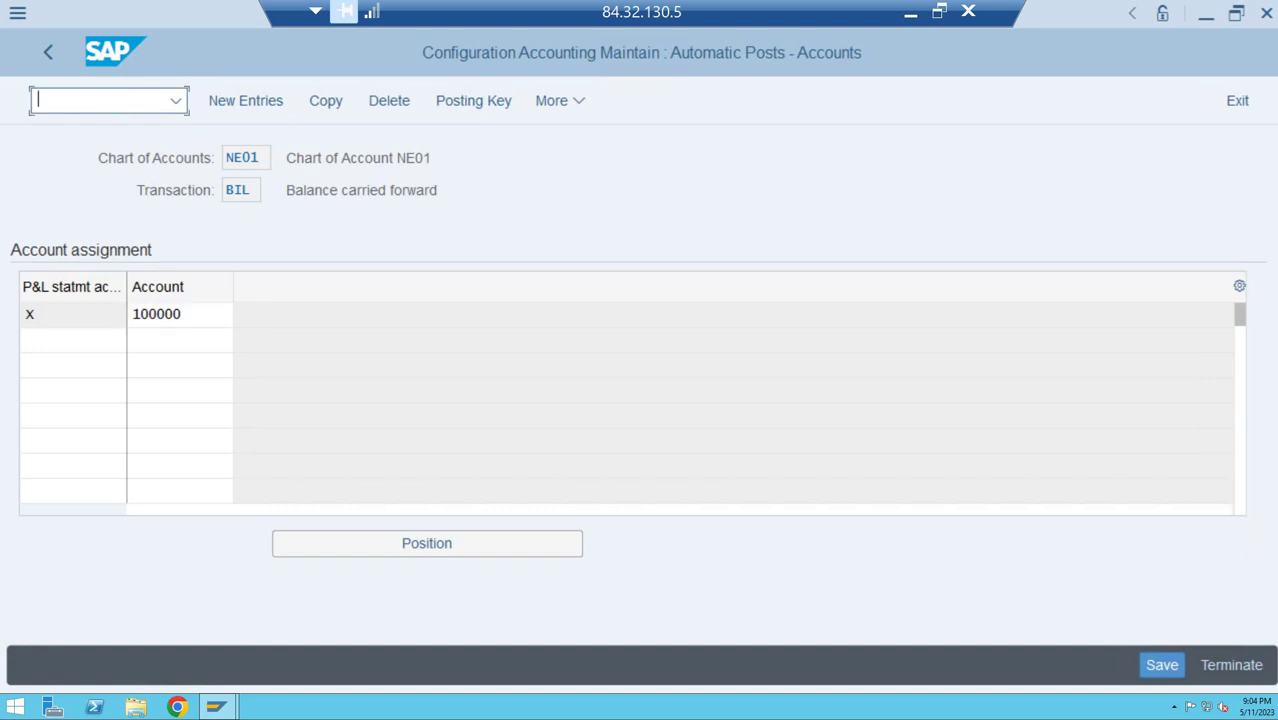
{"action": "type", "text": "/n"}
{"action": "key", "text": "Return"}
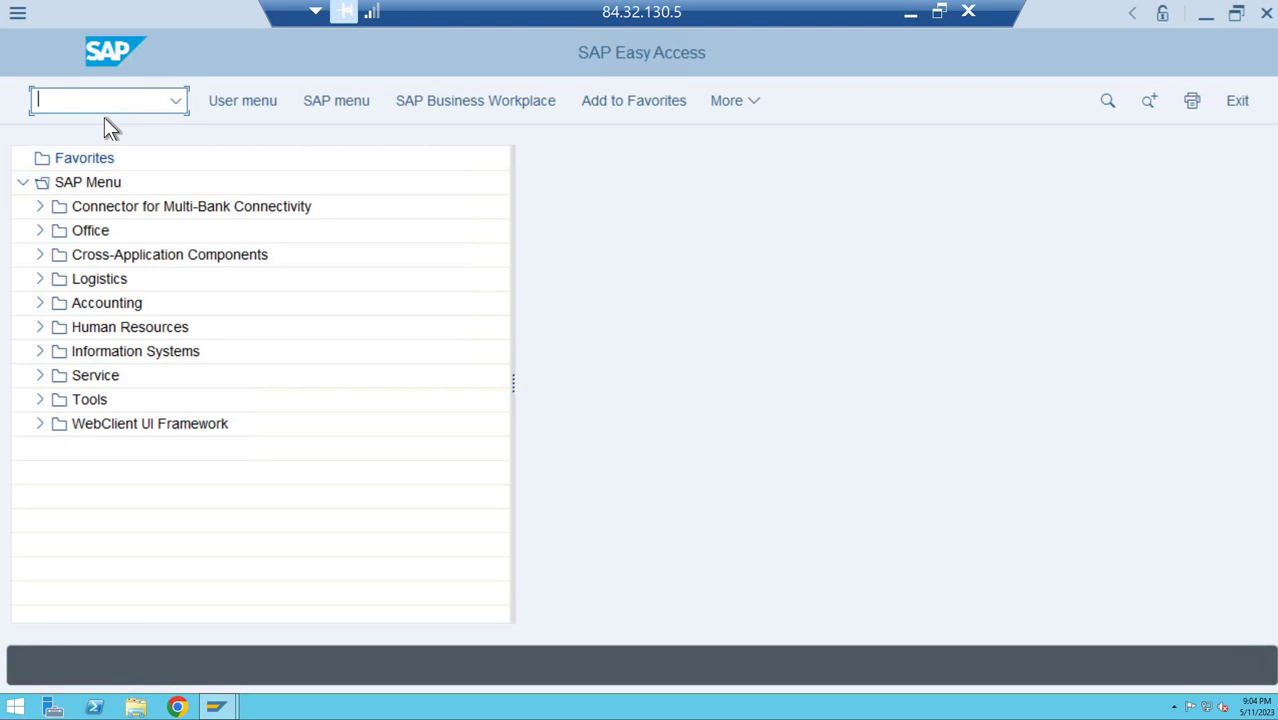
{"action": "type", "text": "ne01"}
{"action": "key", "text": "Return"}
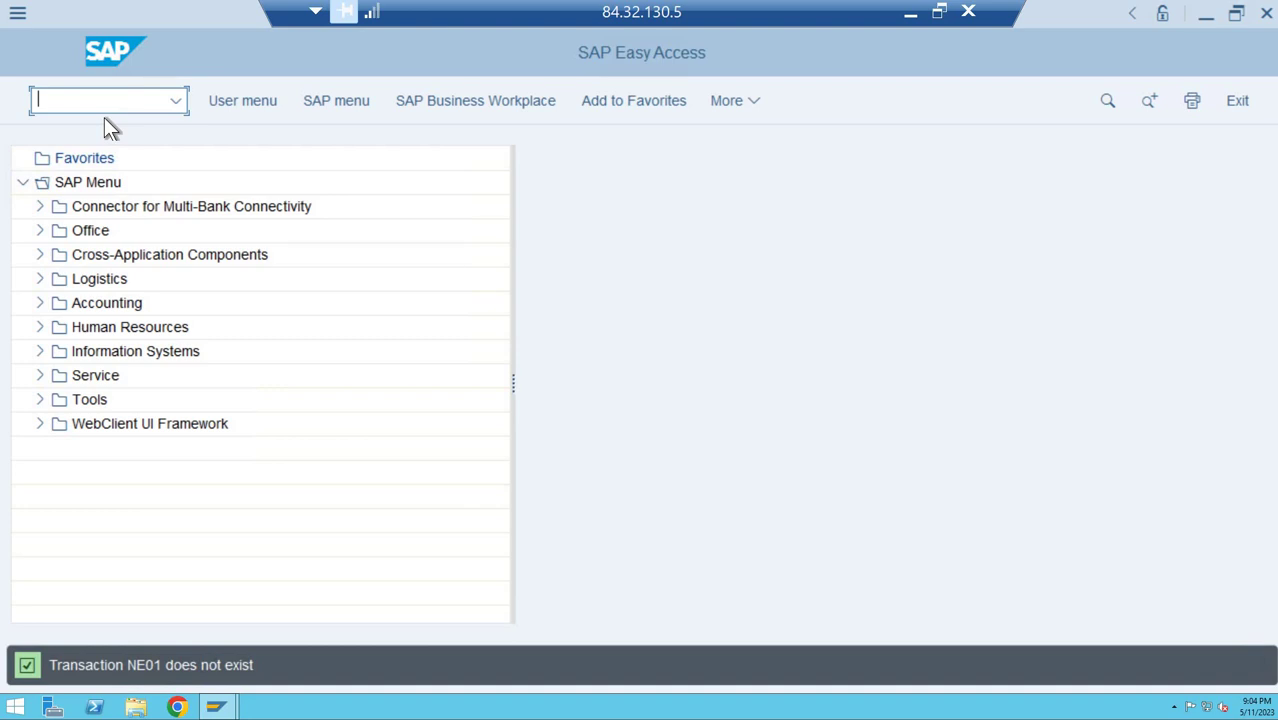
{"action": "type", "text": "fs00"}
{"action": "key", "text": "Return"}
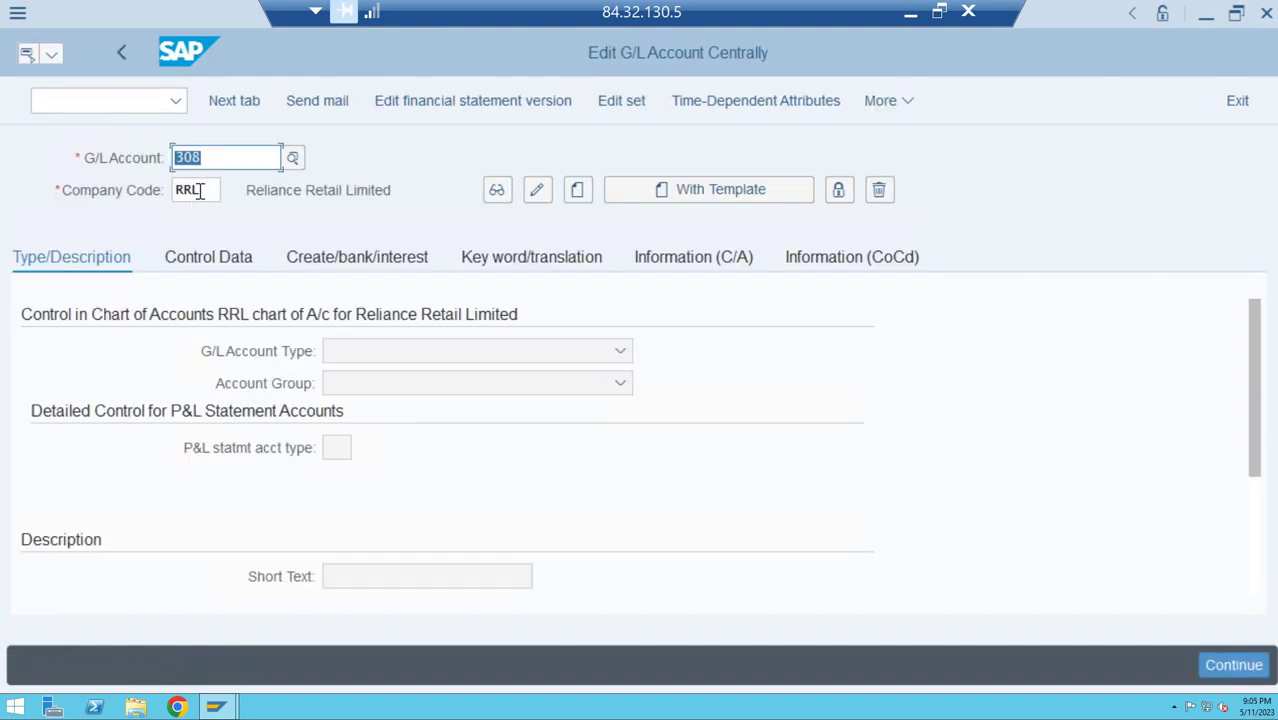
Set the company code to NE01 and clear the prefilled G/L account number.
{"action": "left_click", "coordinate": [203, 190]}
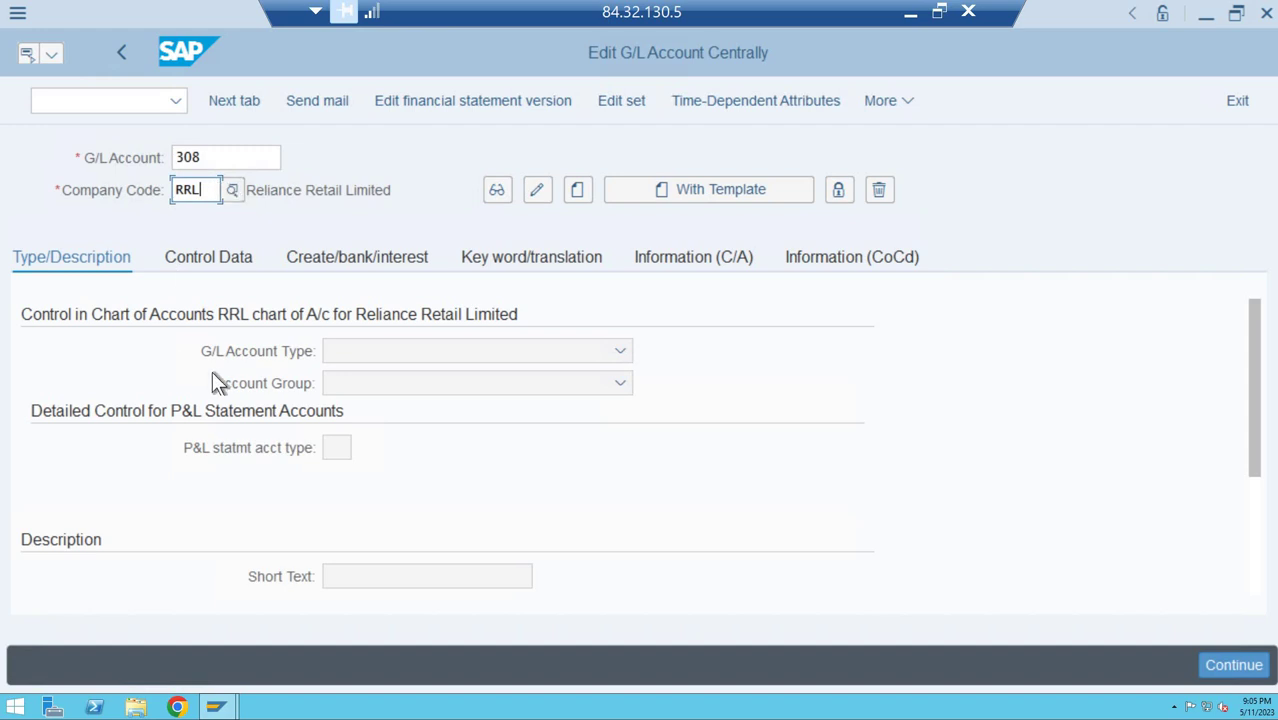
{"action": "key", "text": "BackSpace"}
{"action": "key", "text": "BackSpace"}
{"action": "key", "text": "BackSpace"}
{"action": "type", "text": "ne01"}
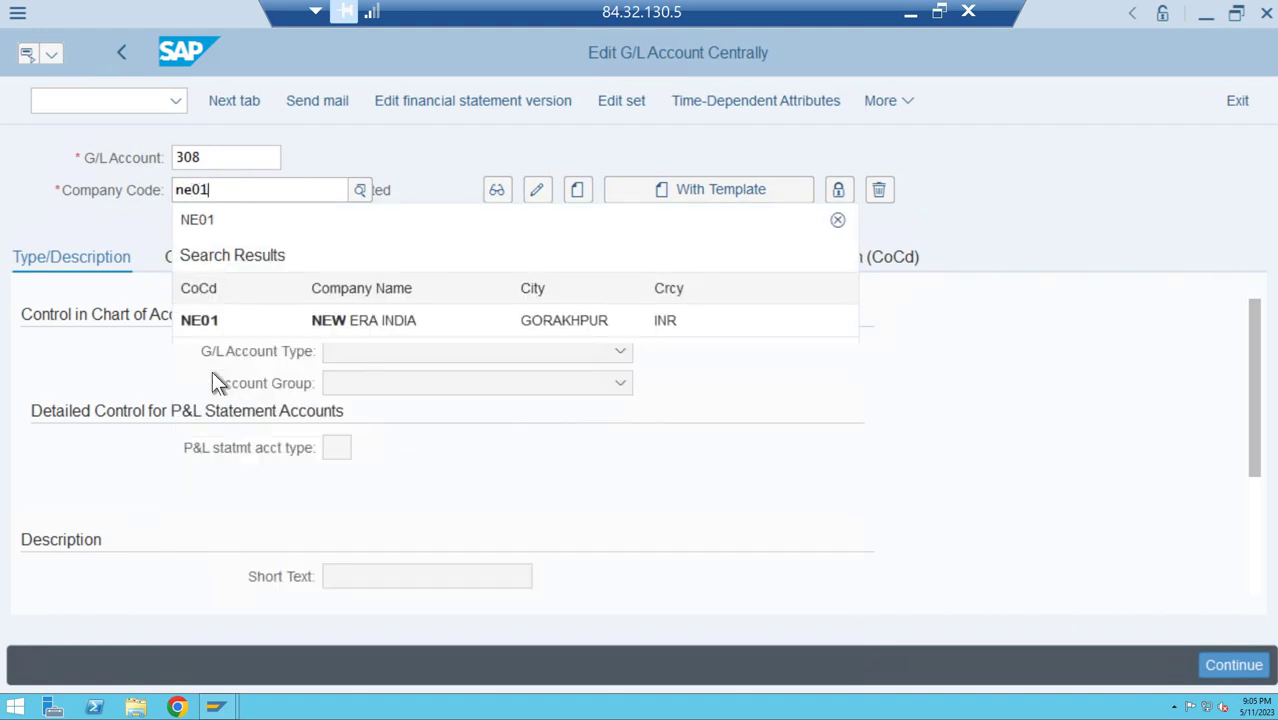
{"action": "key", "text": "Return"}
{"action": "left_click", "coordinate": [679, 672]}
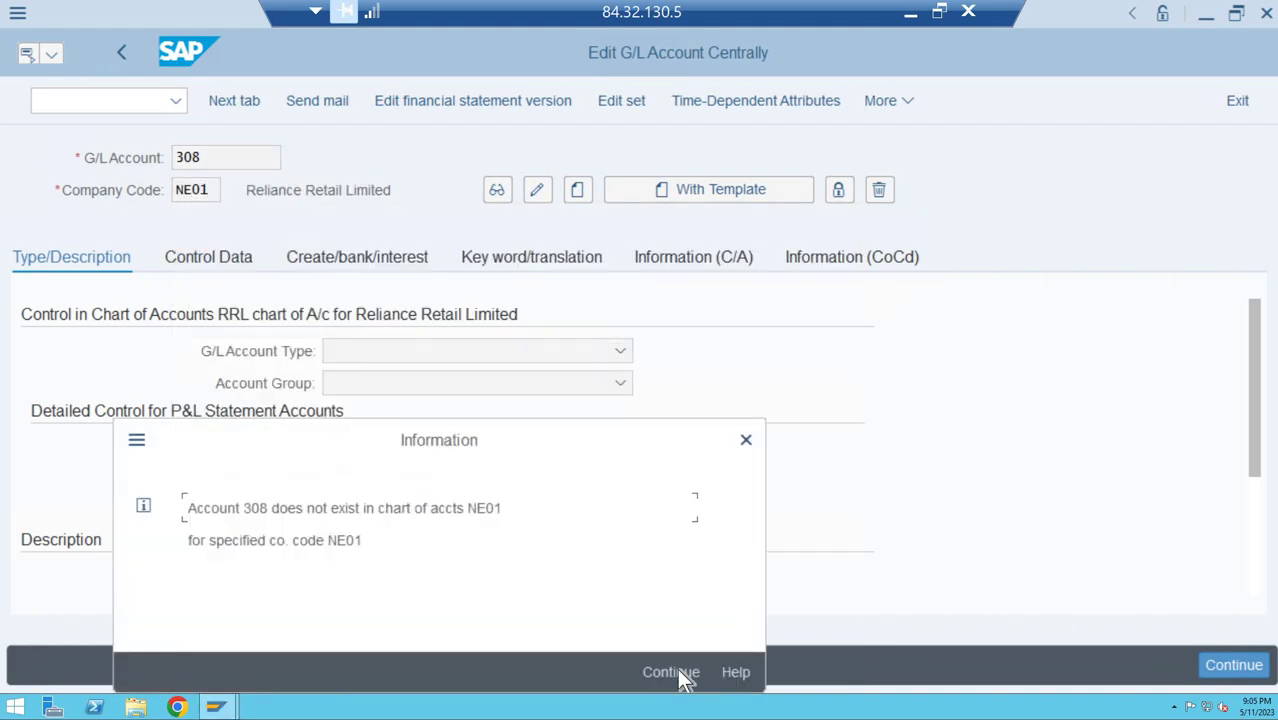
{"action": "left_click", "coordinate": [229, 163]}
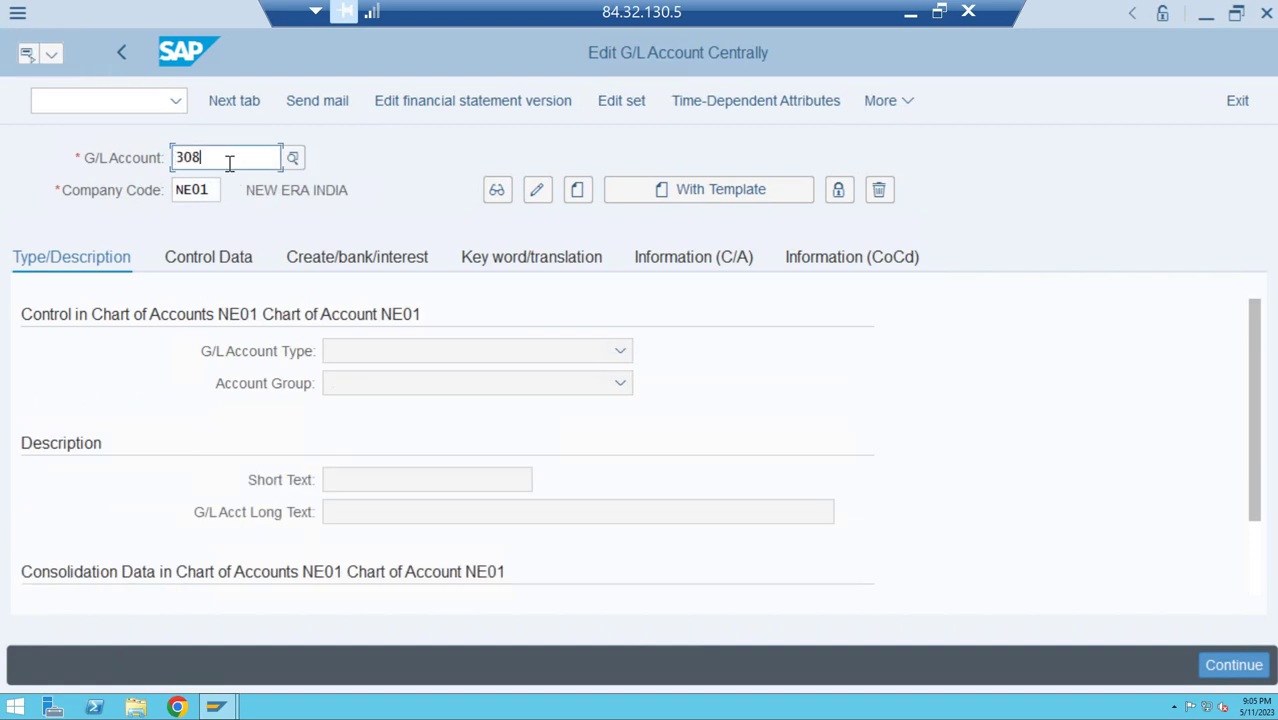
{"action": "key", "text": "BackSpace"}
{"action": "key", "text": "BackSpace"}
{"action": "key", "text": "BackSpace"}
Change the hierarchy display setting to display accounts in a navigation tree.
{"action": "left_click", "coordinate": [905, 106]}
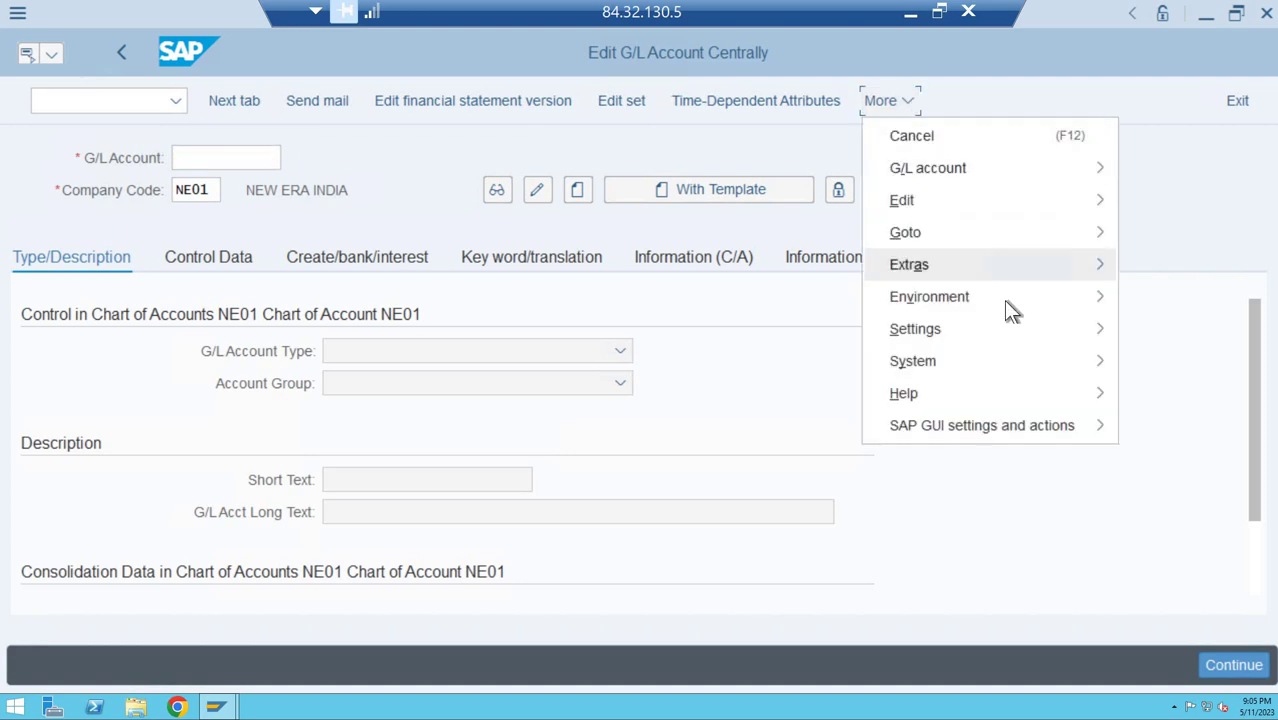
{"action": "mouse_move", "coordinate": [1023, 298]}
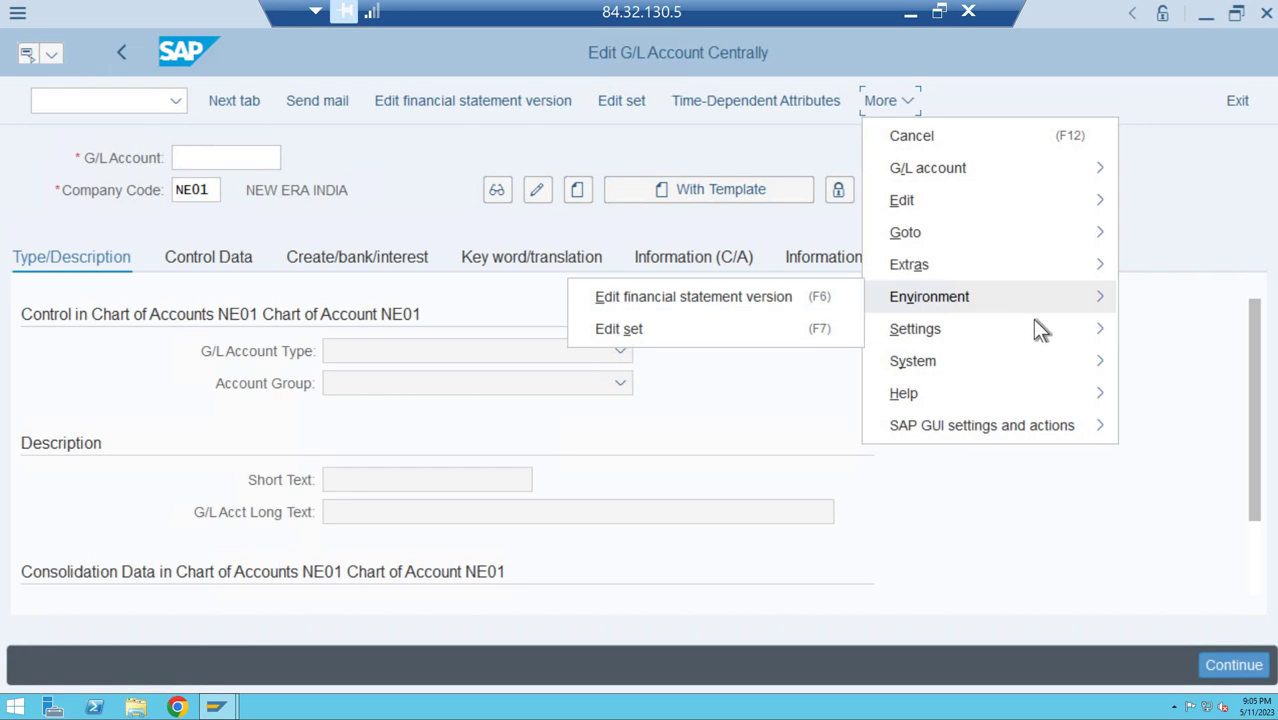
{"action": "mouse_move", "coordinate": [1036, 328]}
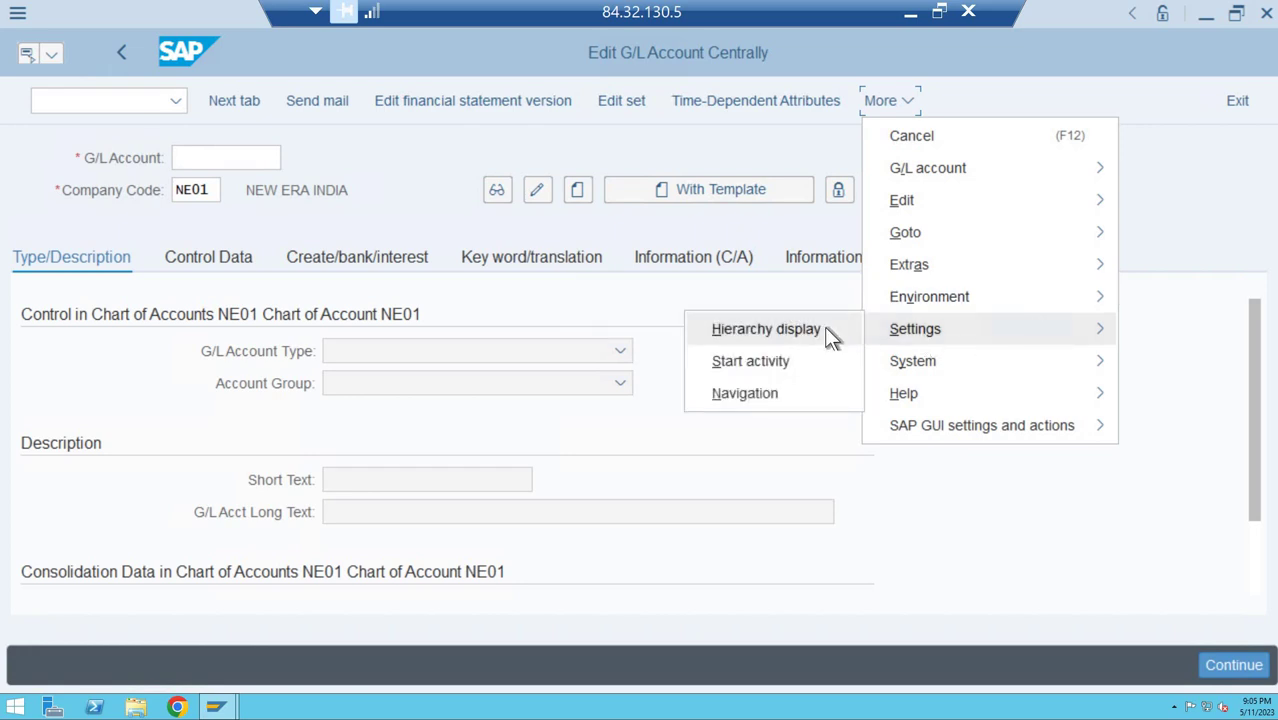
{"action": "left_click", "coordinate": [800, 330]}
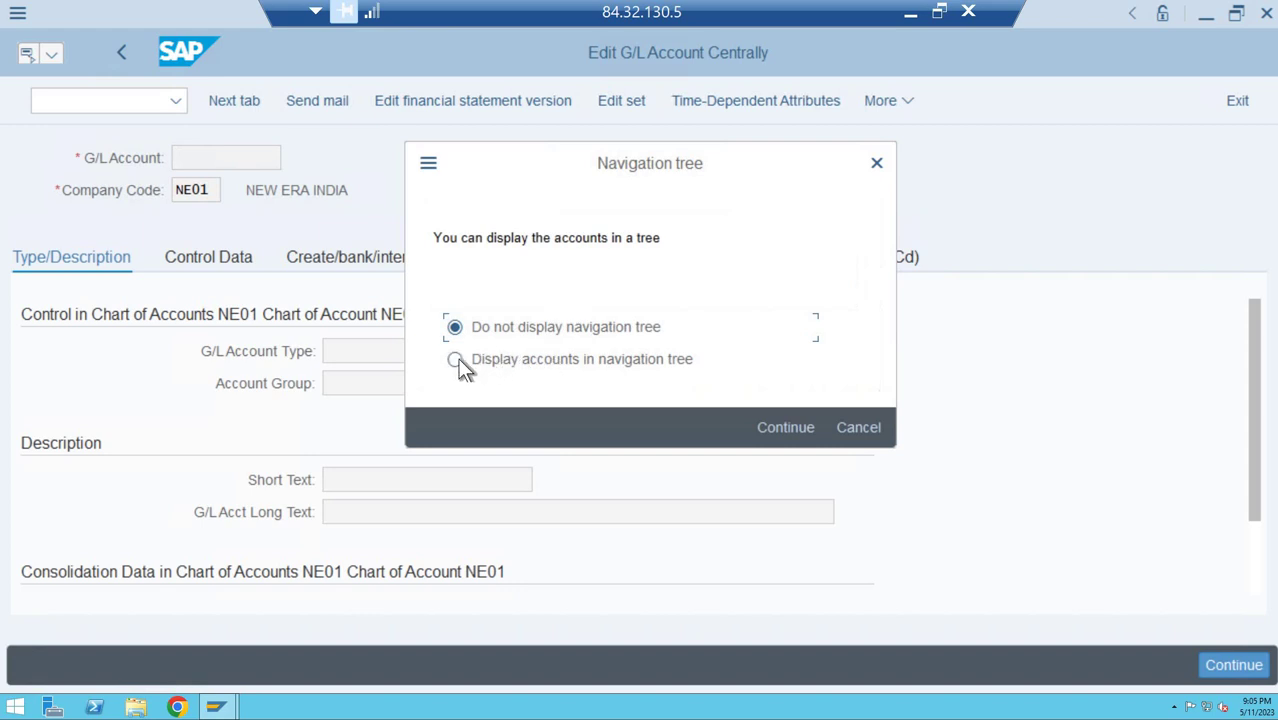
{"action": "left_click", "coordinate": [458, 361]}
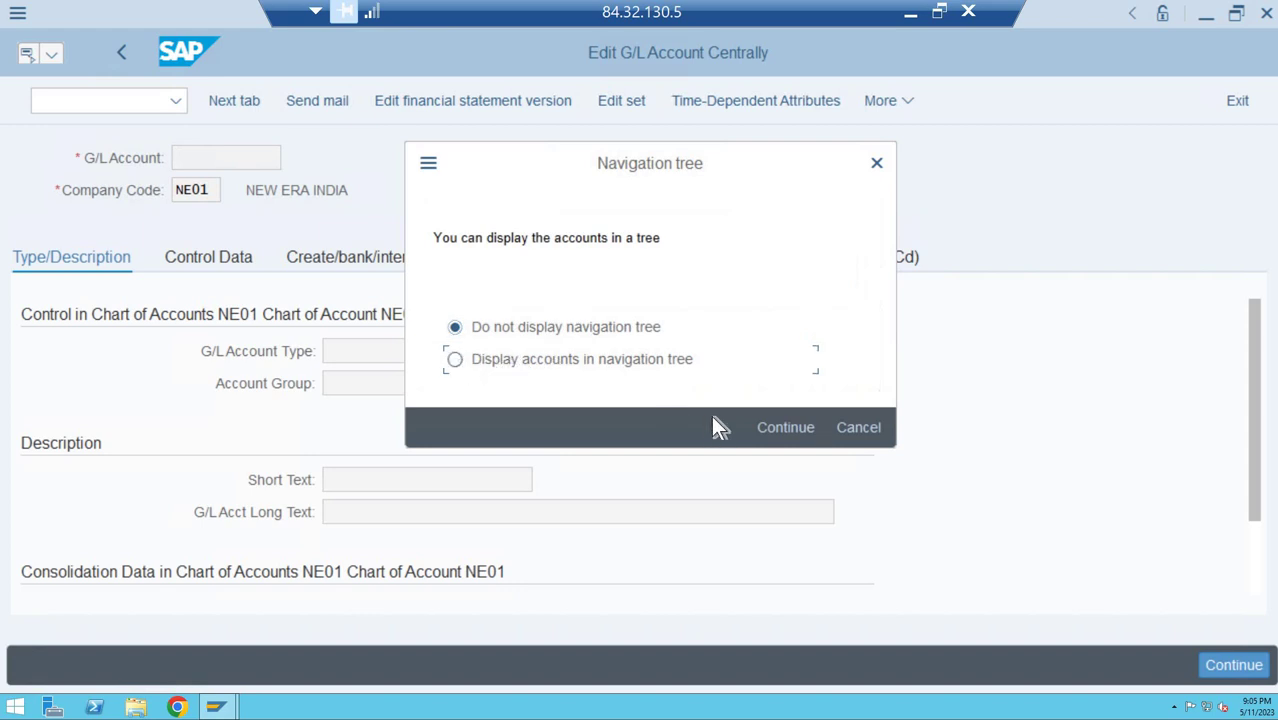
{"action": "left_click", "coordinate": [791, 428]}
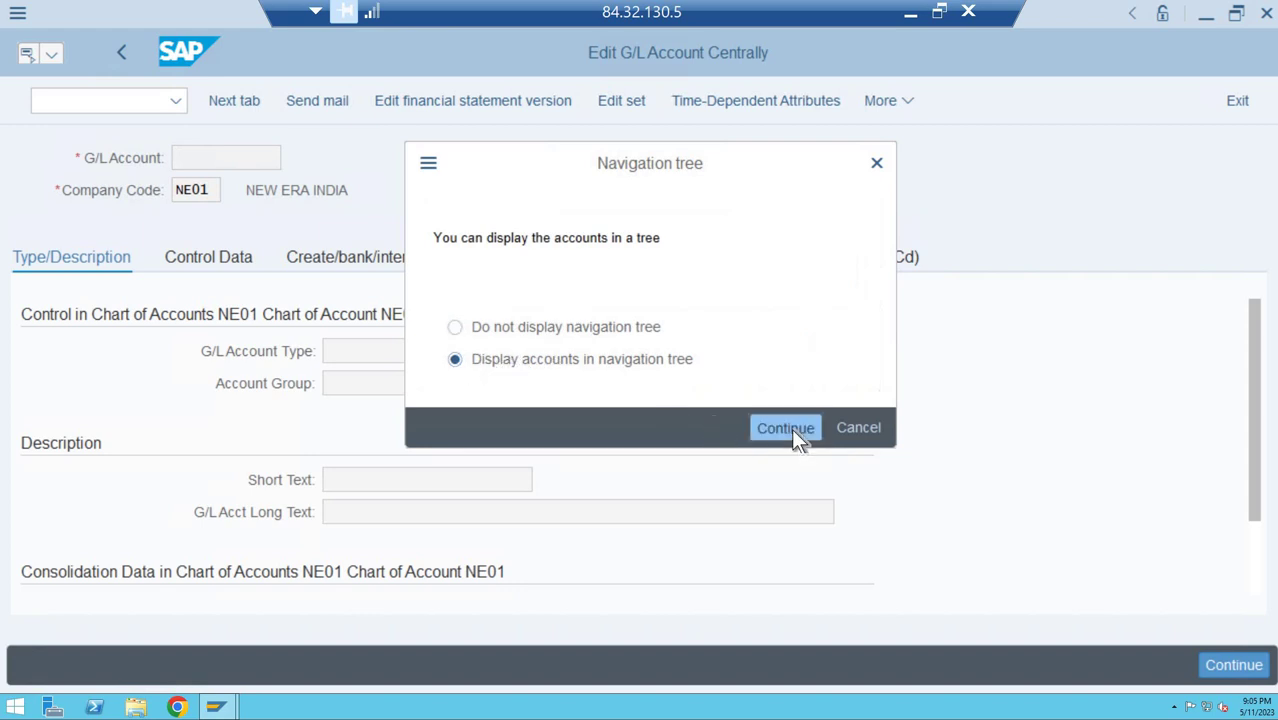
{"action": "left_click", "coordinate": [683, 680]}
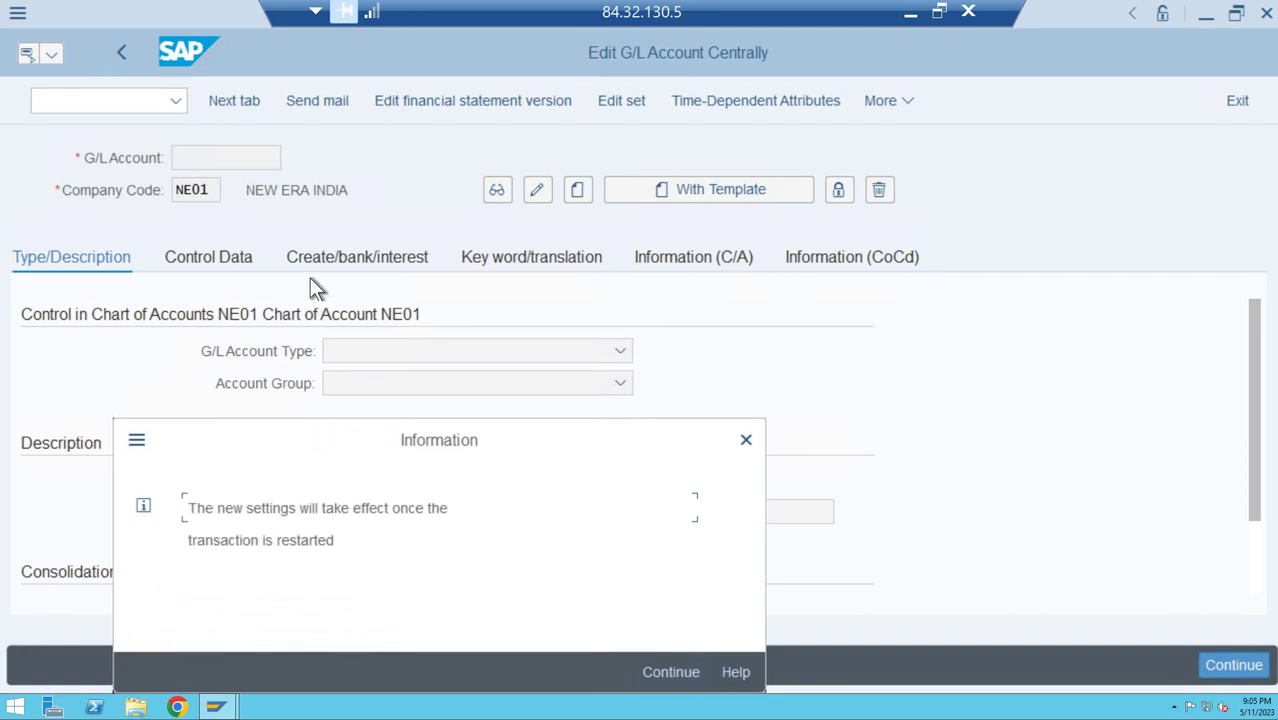
Restart transaction fs00 to apply the navigation tree setting.
{"action": "left_click", "coordinate": [118, 93]}
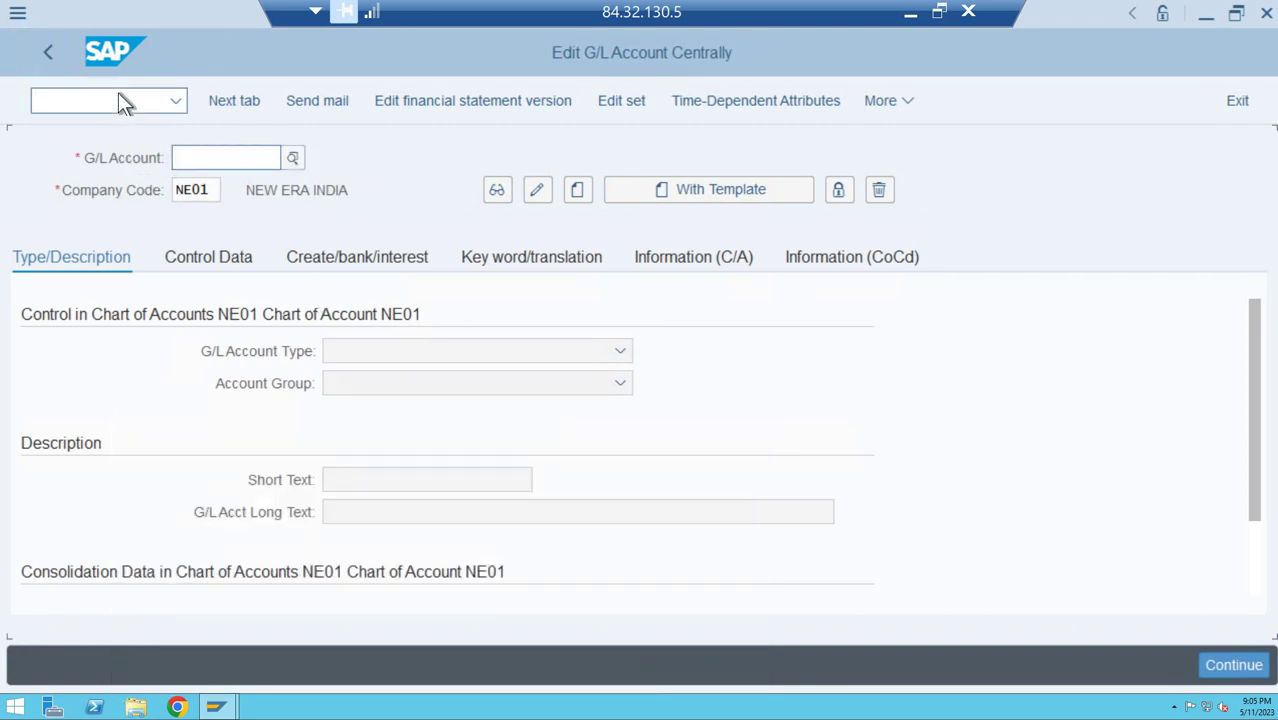
{"action": "type", "text": "/n"}
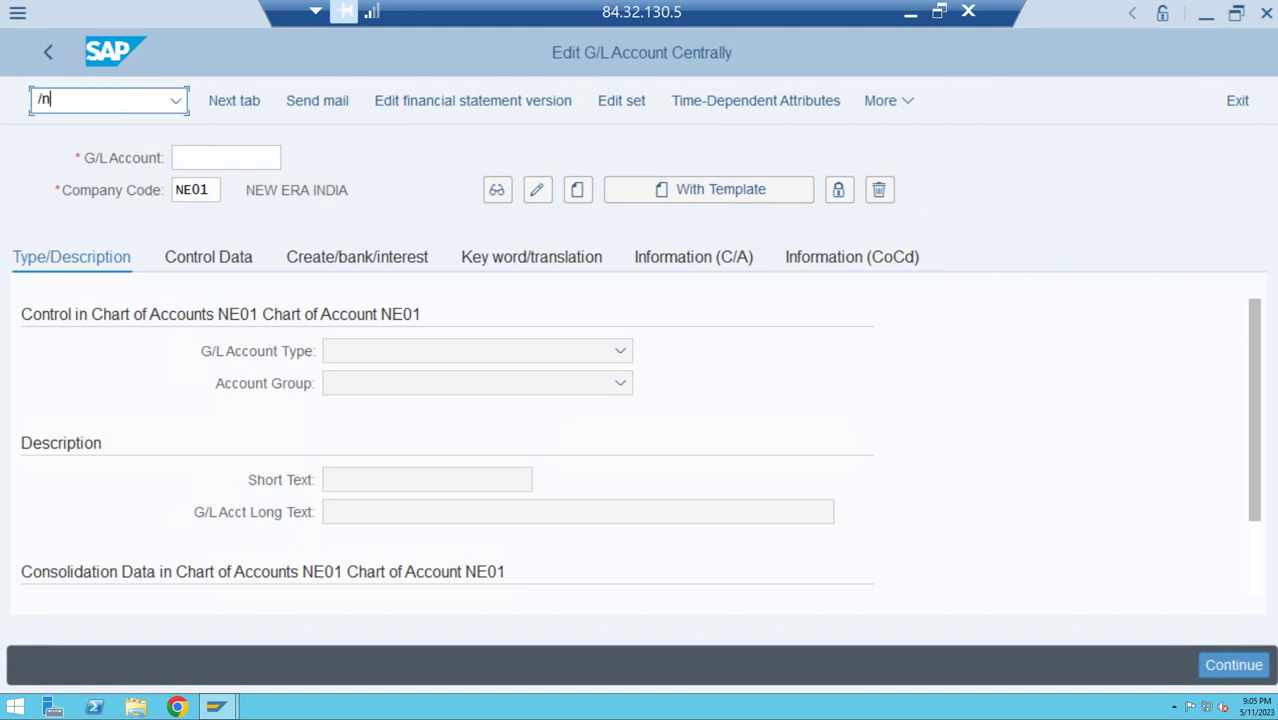
{"action": "type", "text": "fs00"}
{"action": "key", "text": "Return"}
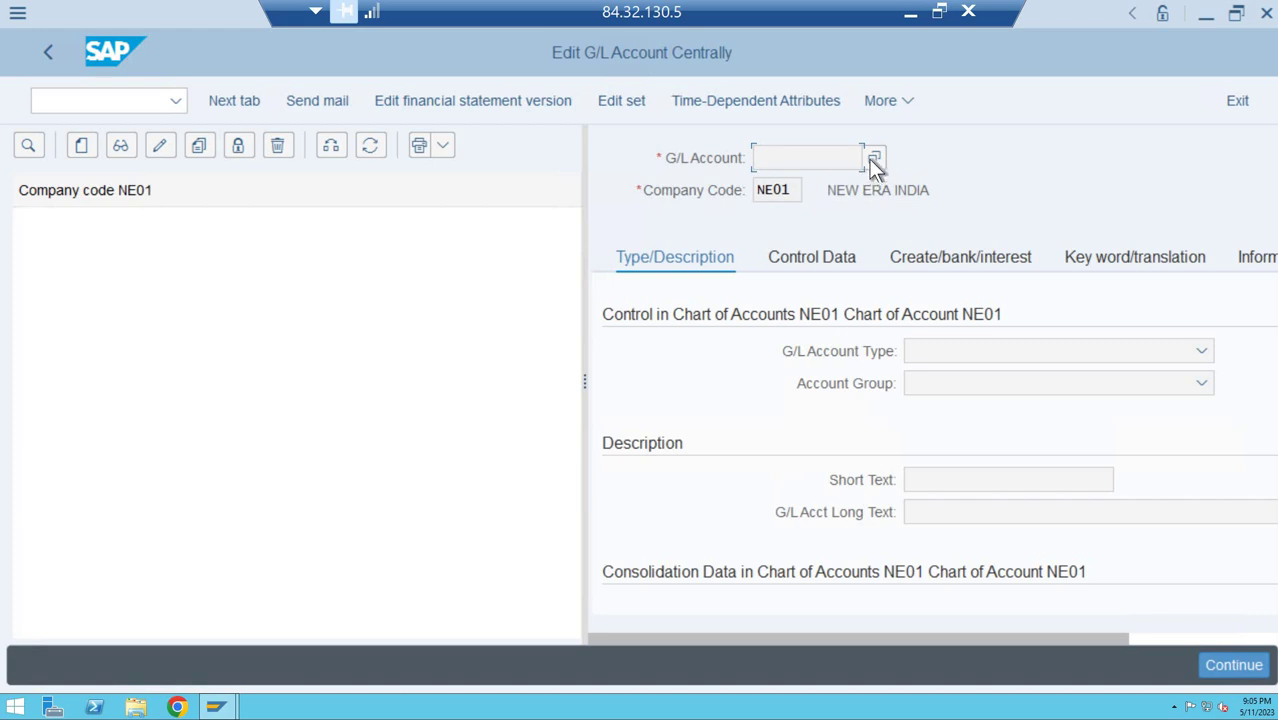
{"action": "left_click", "coordinate": [786, 193]}
{"action": "key", "text": "Return"}
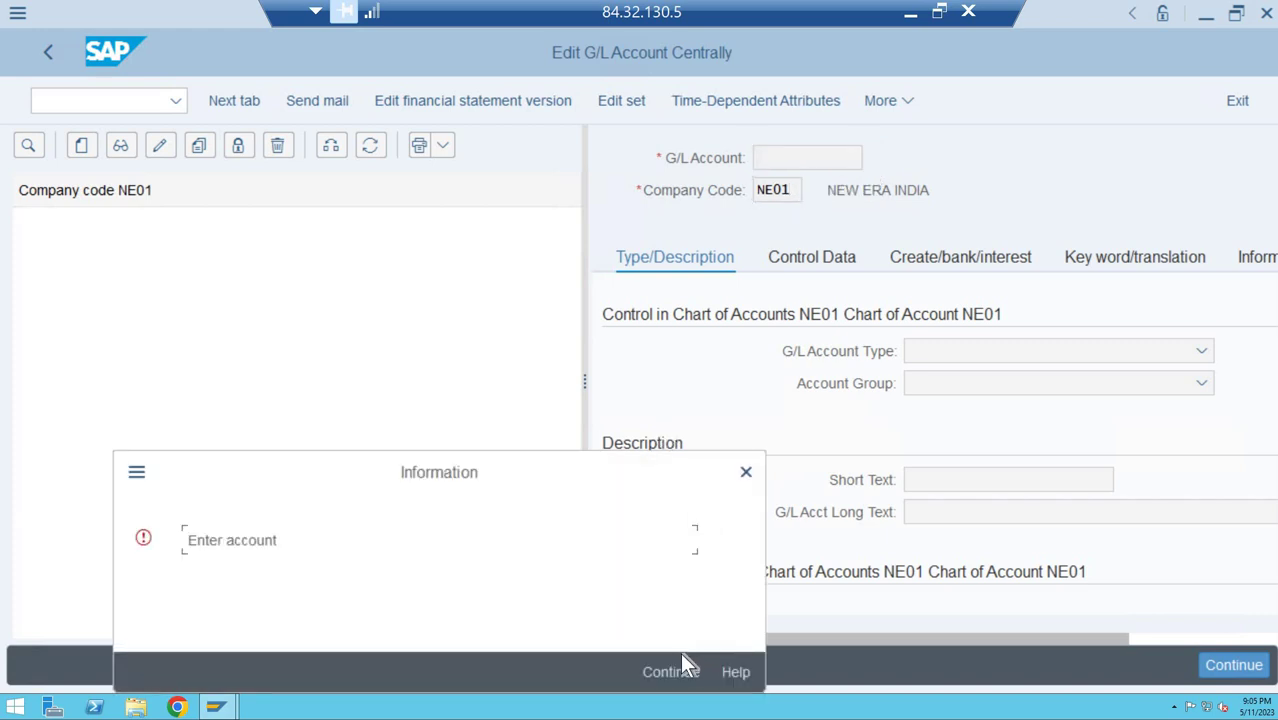
{"action": "left_click", "coordinate": [677, 680]}
{"action": "left_click", "coordinate": [801, 166]}
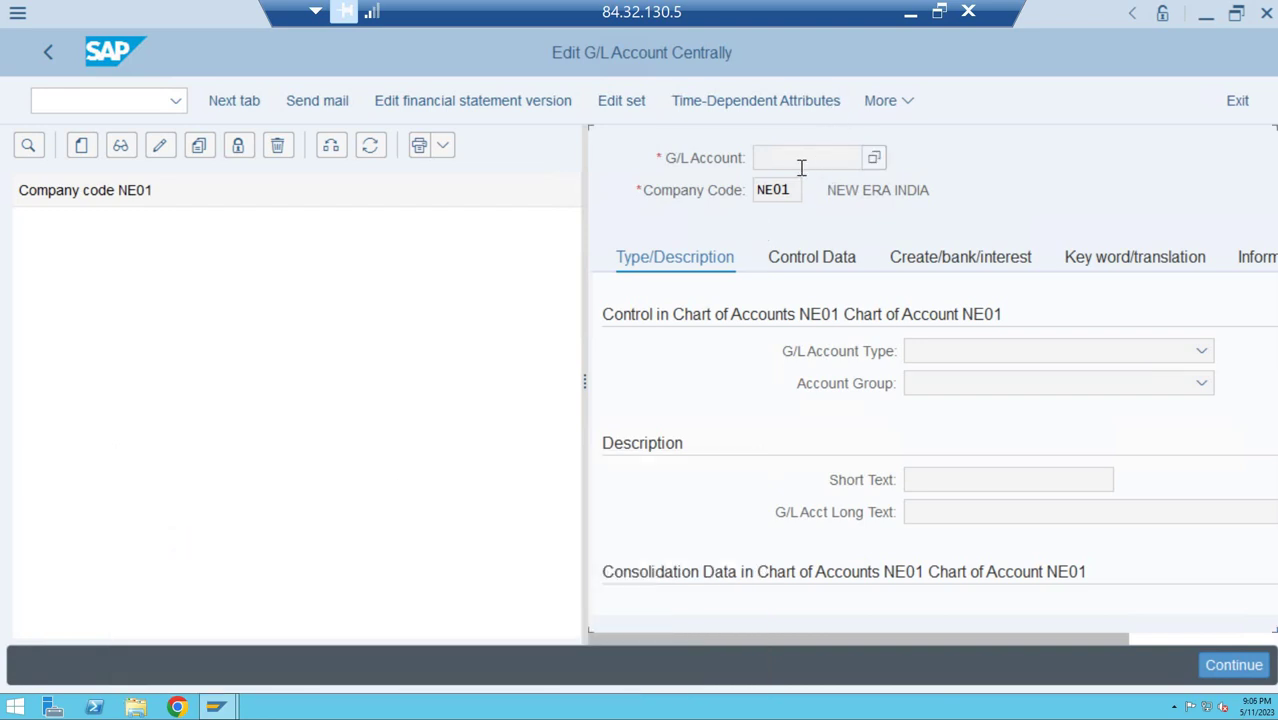
Start creating G/L account 100000 in company code NE01.
{"action": "left_click", "coordinate": [79, 152]}
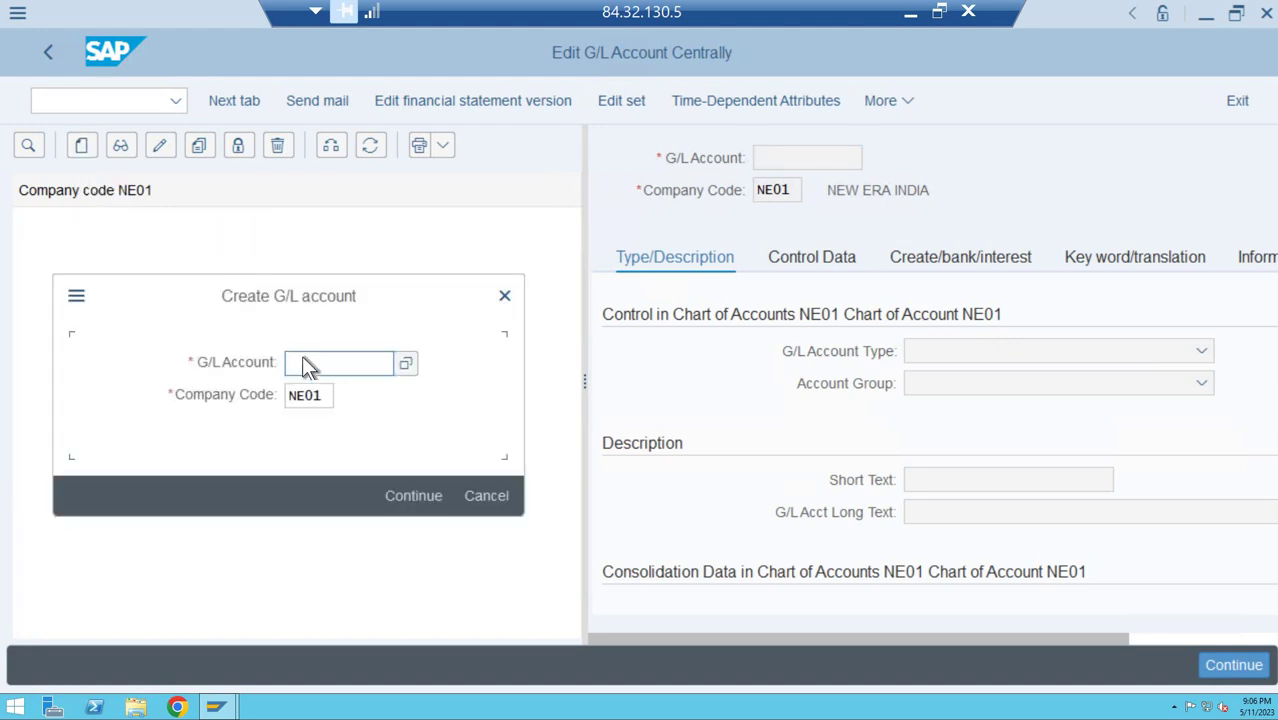
{"action": "left_click", "coordinate": [332, 374]}
{"action": "type", "text": "100000"}
{"action": "left_click", "coordinate": [406, 497]}
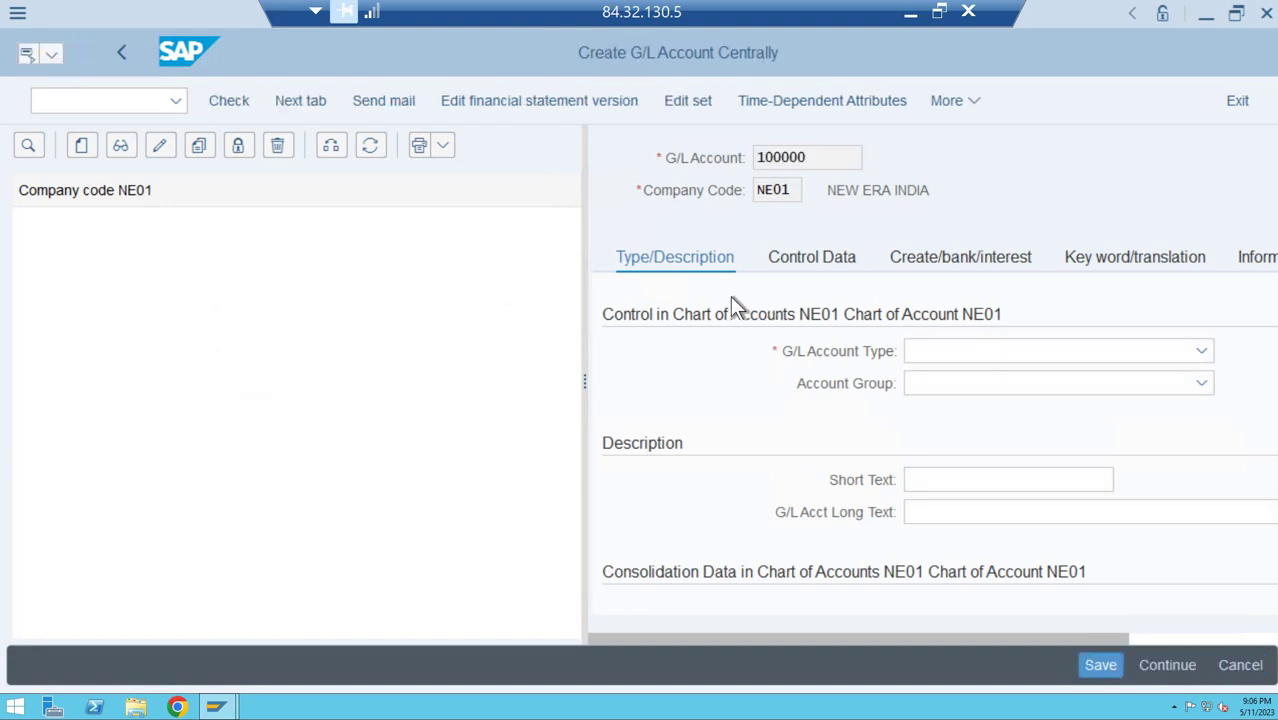
Set the account's type to Balance Sheet Account and its account group to Liability.
{"action": "left_click", "coordinate": [964, 354]}
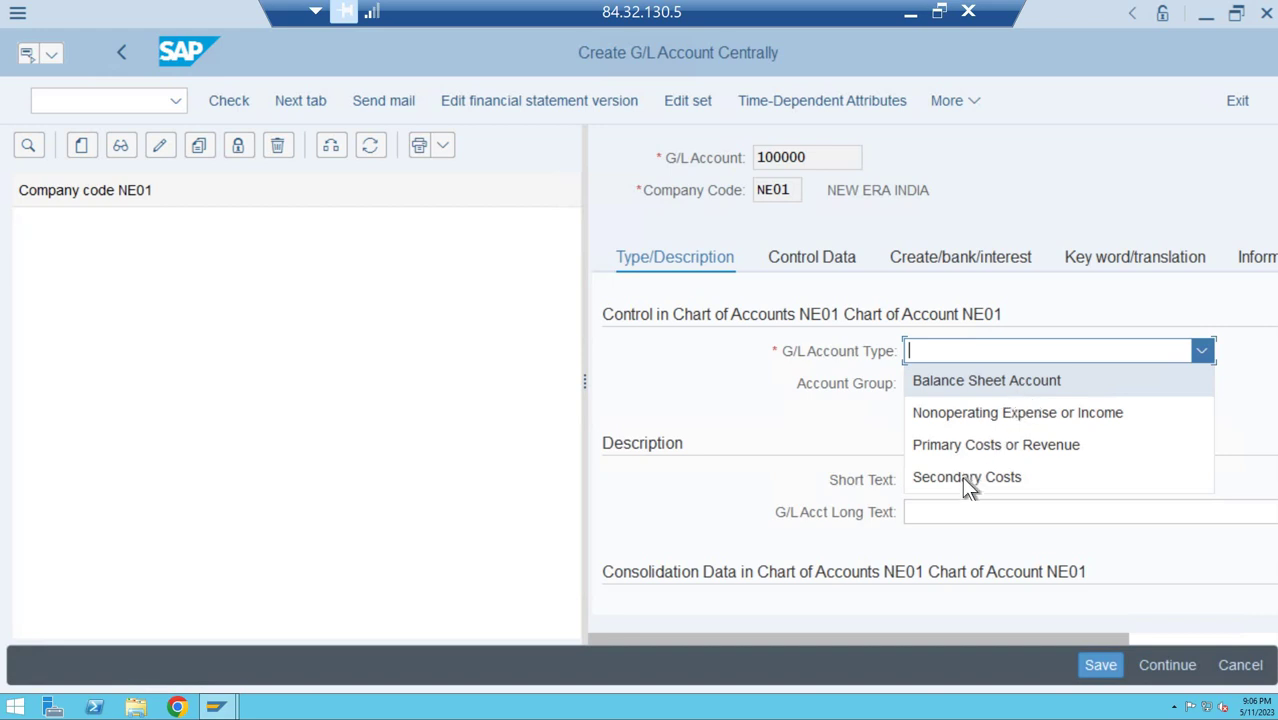
{"action": "left_click", "coordinate": [972, 386]}
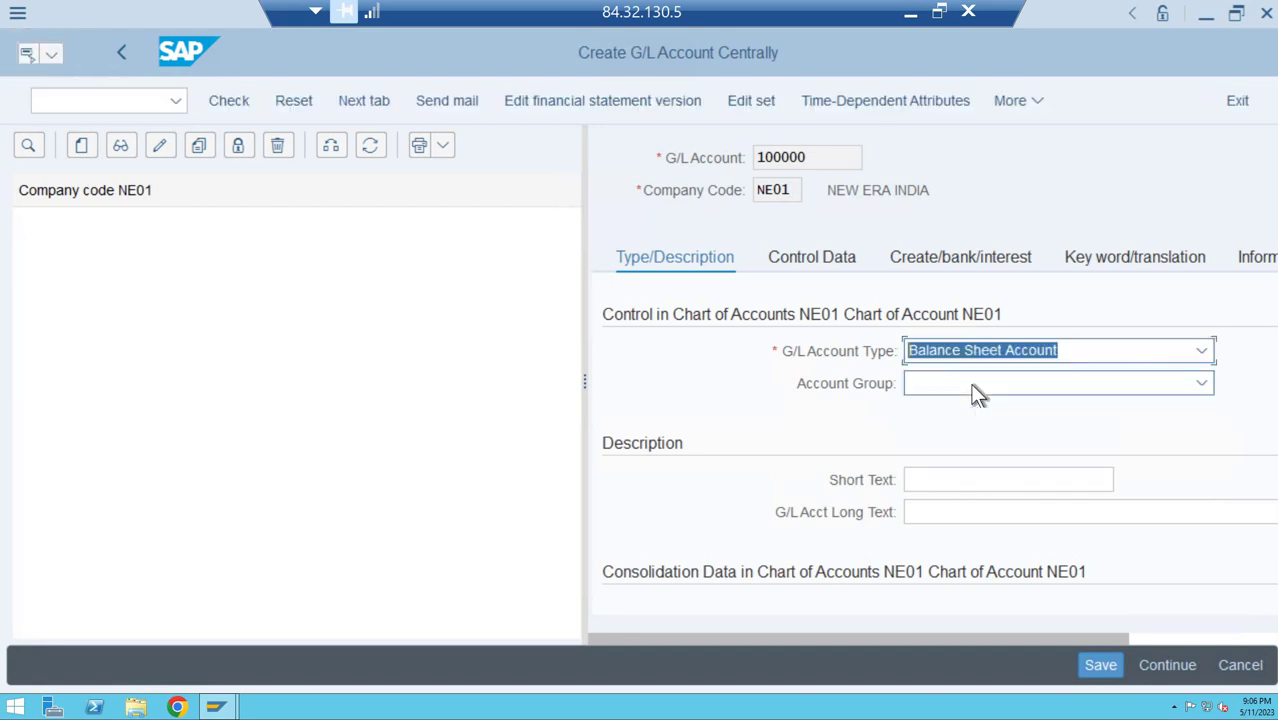
{"action": "left_click", "coordinate": [973, 386]}
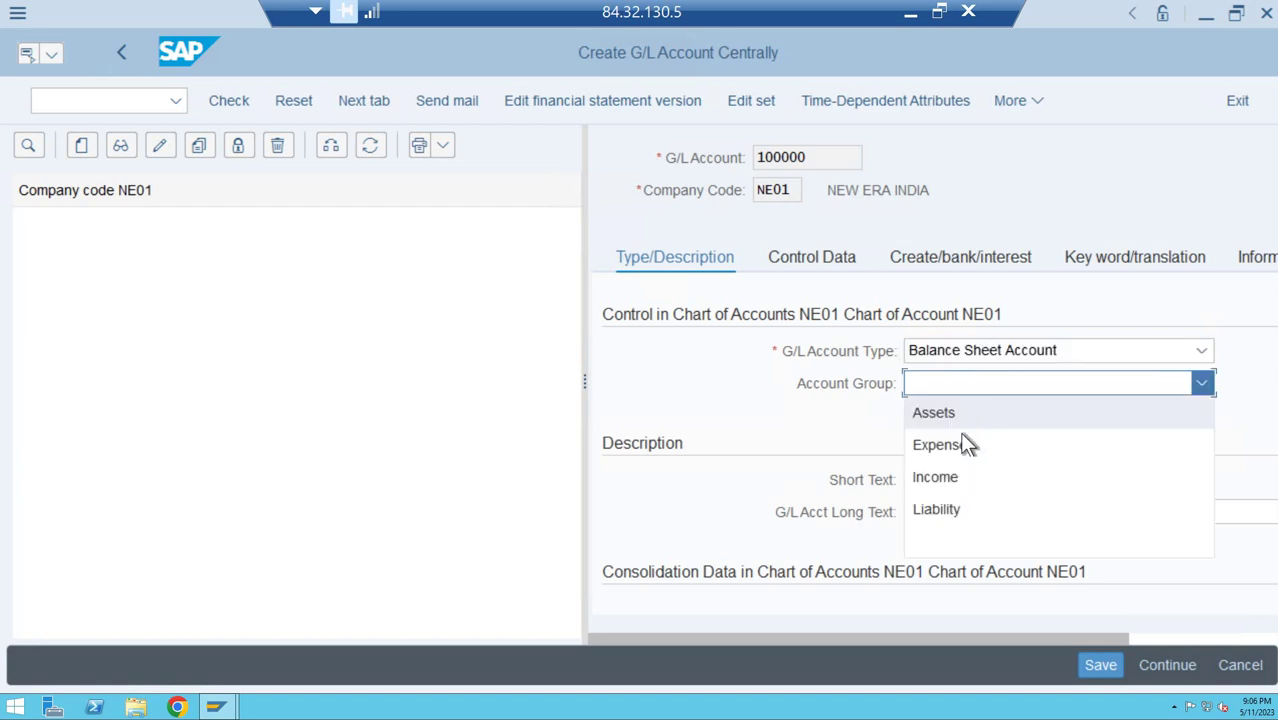
{"action": "left_click", "coordinate": [968, 514]}
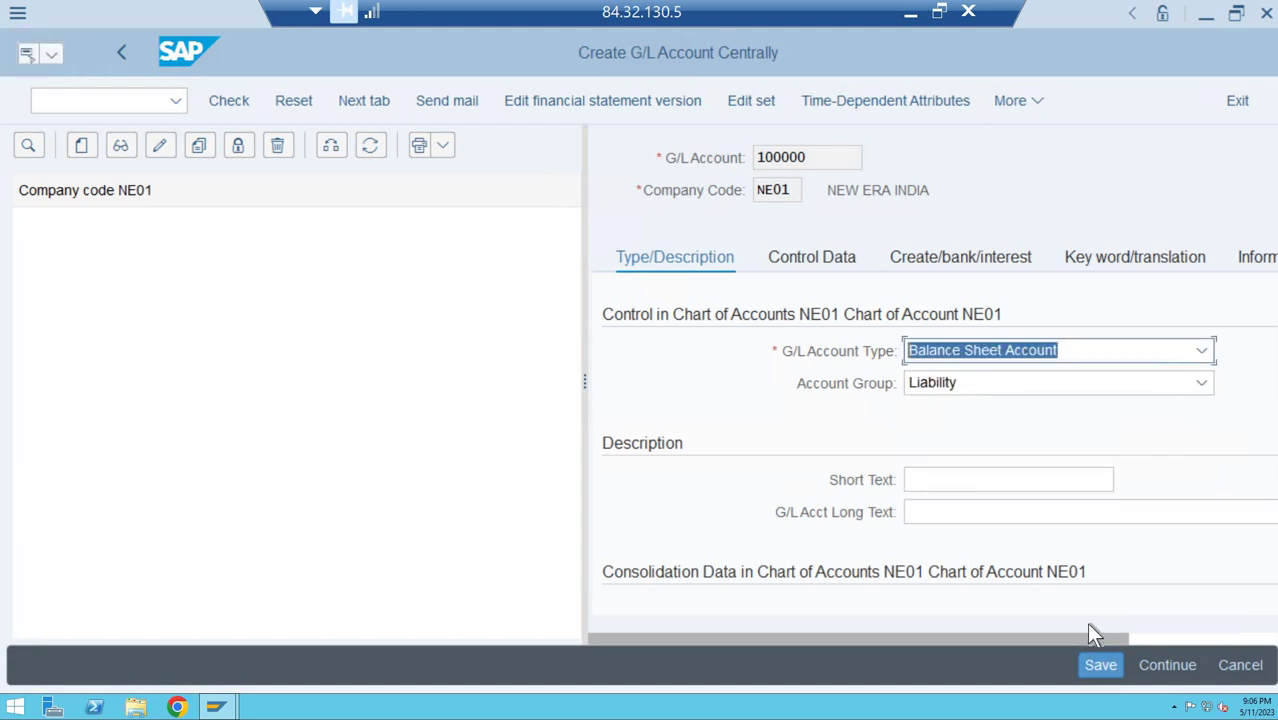
Enter "Retianed Earning A/c" as both the short text and the long text of G/L account 100000.
{"action": "scroll", "coordinate": [1086, 624], "scroll_direction": "right", "scroll_amount": 3}
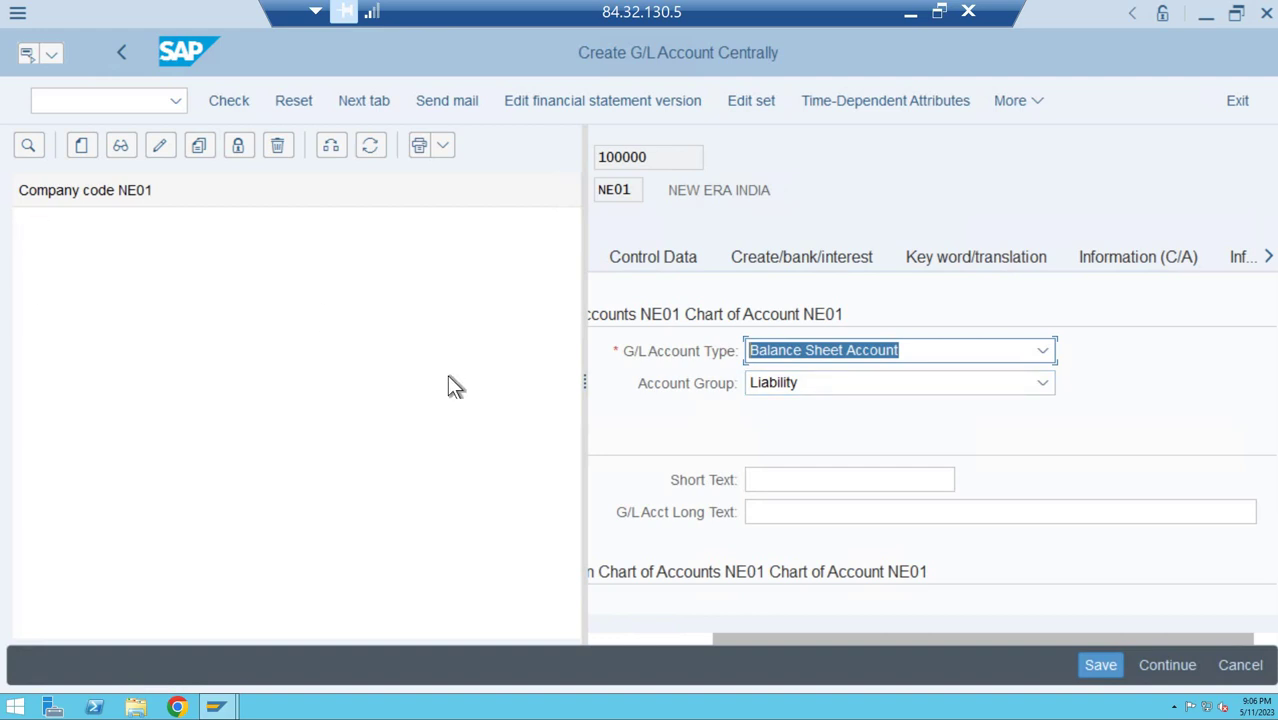
{"action": "left_click", "coordinate": [810, 479]}
{"action": "type", "text": "Retianed"}
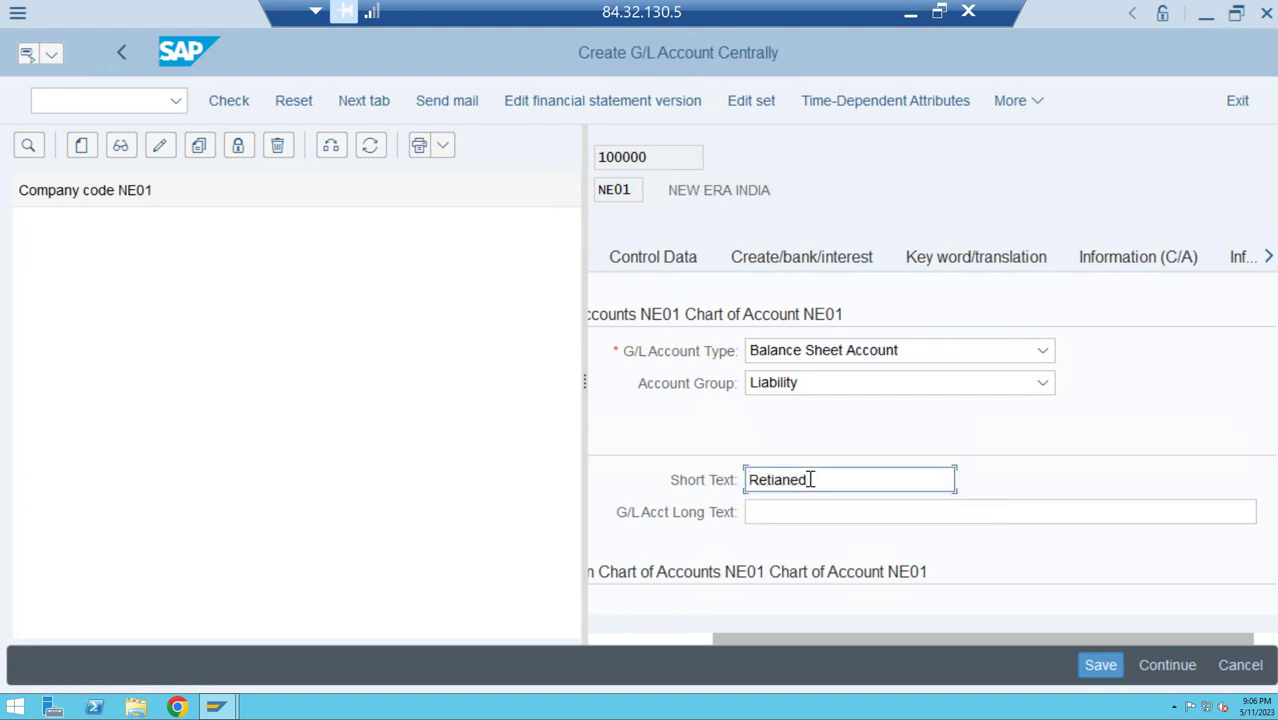
{"action": "type", "text": " Earning"}
{"action": "type", "text": "A/c"}
{"action": "key", "text": "ctrl+a"}
{"action": "key", "text": "ctrl+c"}
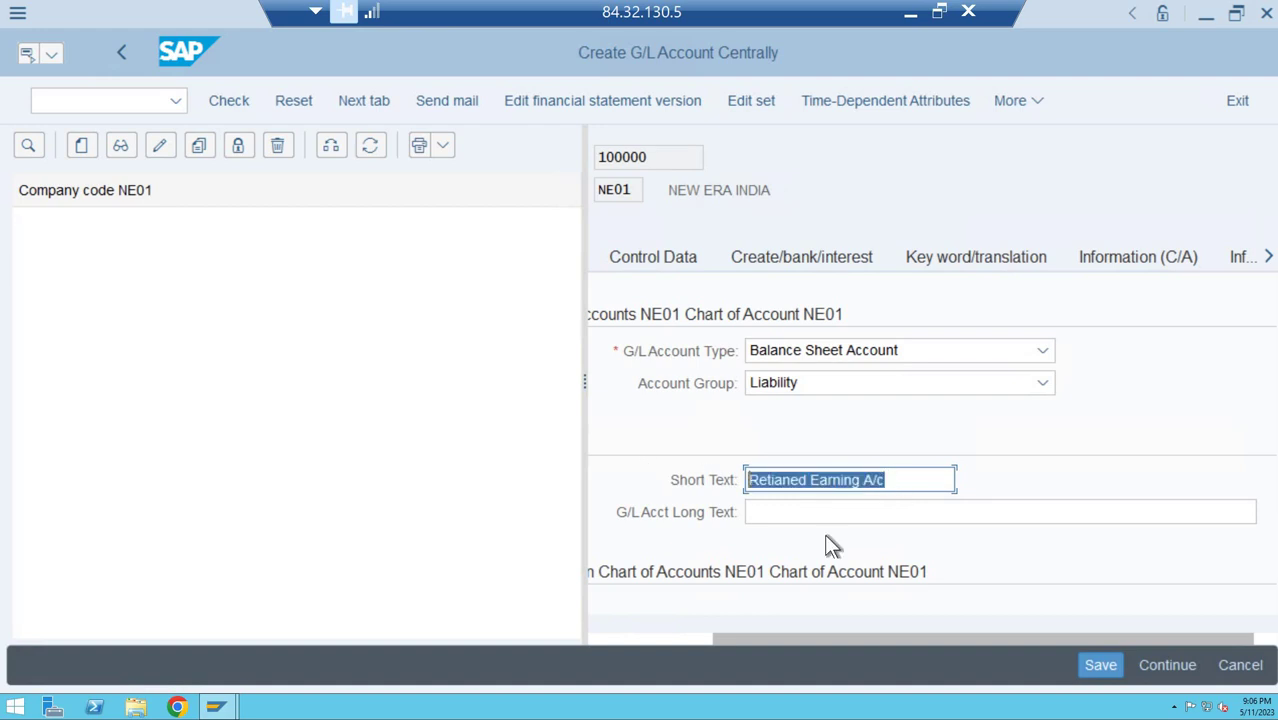
{"action": "key", "text": "Home"}
{"action": "left_click", "coordinate": [822, 510]}
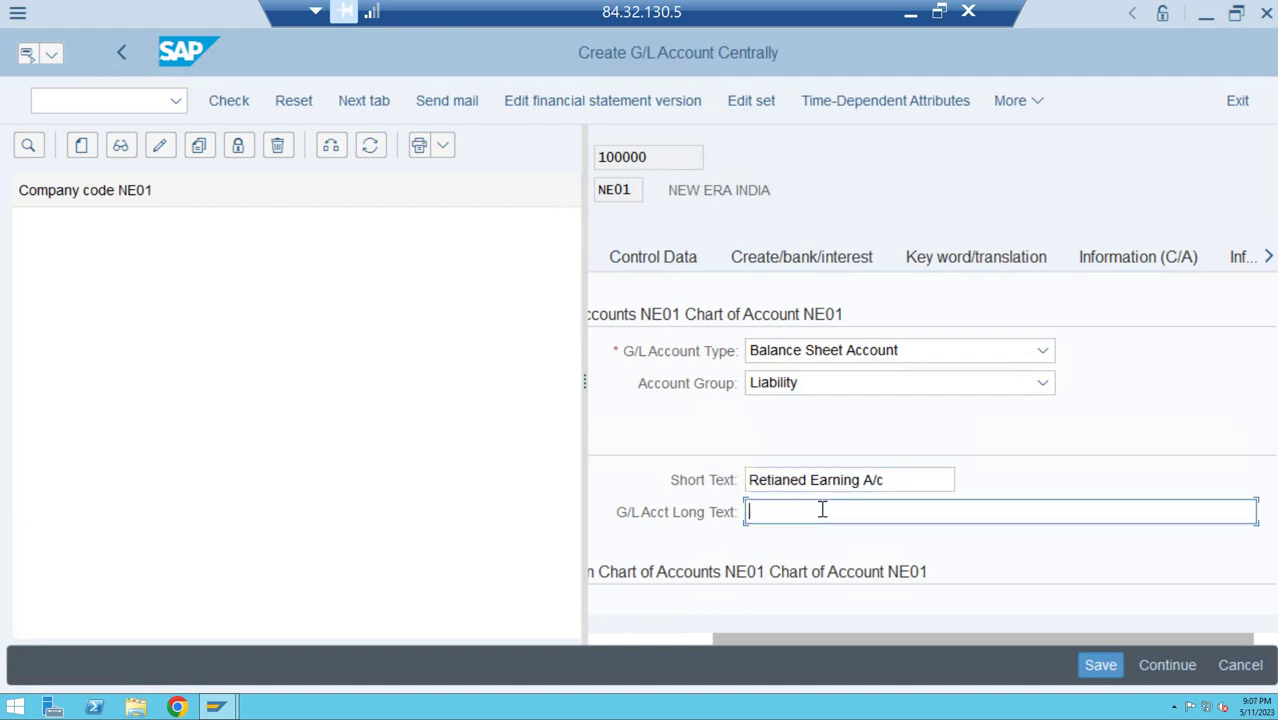
{"action": "key", "text": "ctrl+v"}
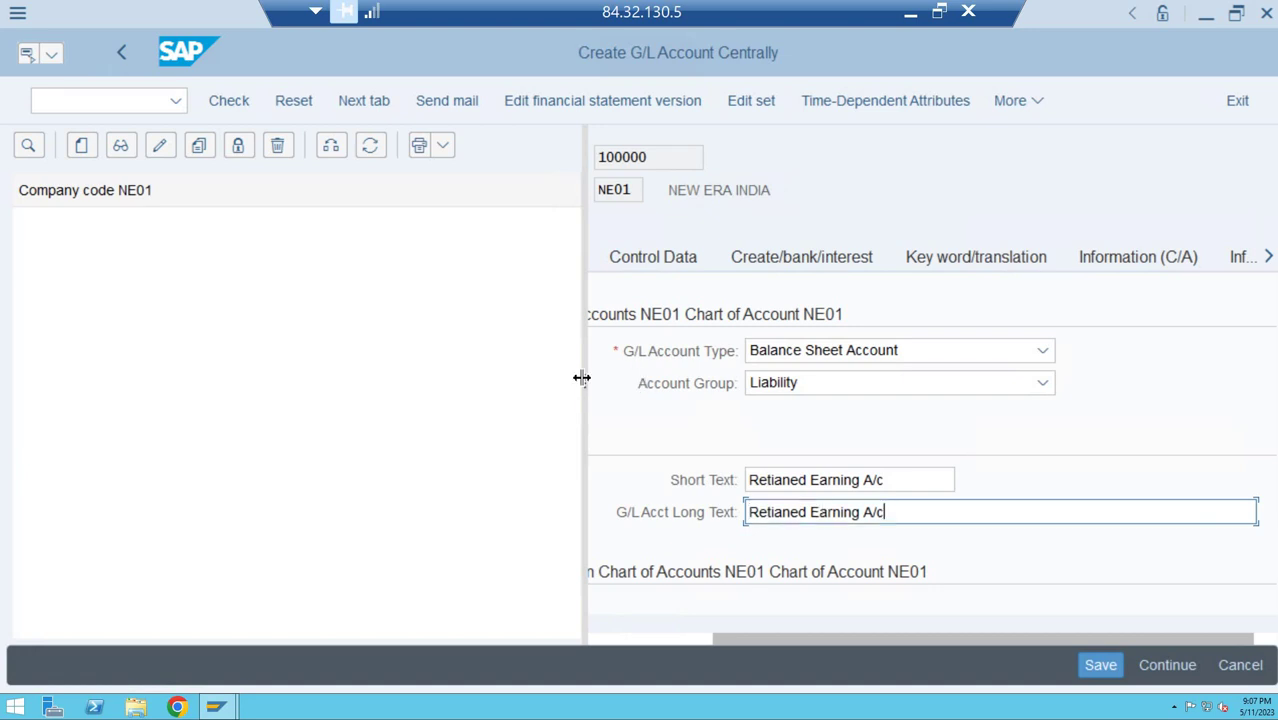
Widen the account details area and set the field status group to G001, General (with text, assignment).
{"action": "left_click_drag", "start_coordinate": [582, 378], "coordinate": [333, 364]}
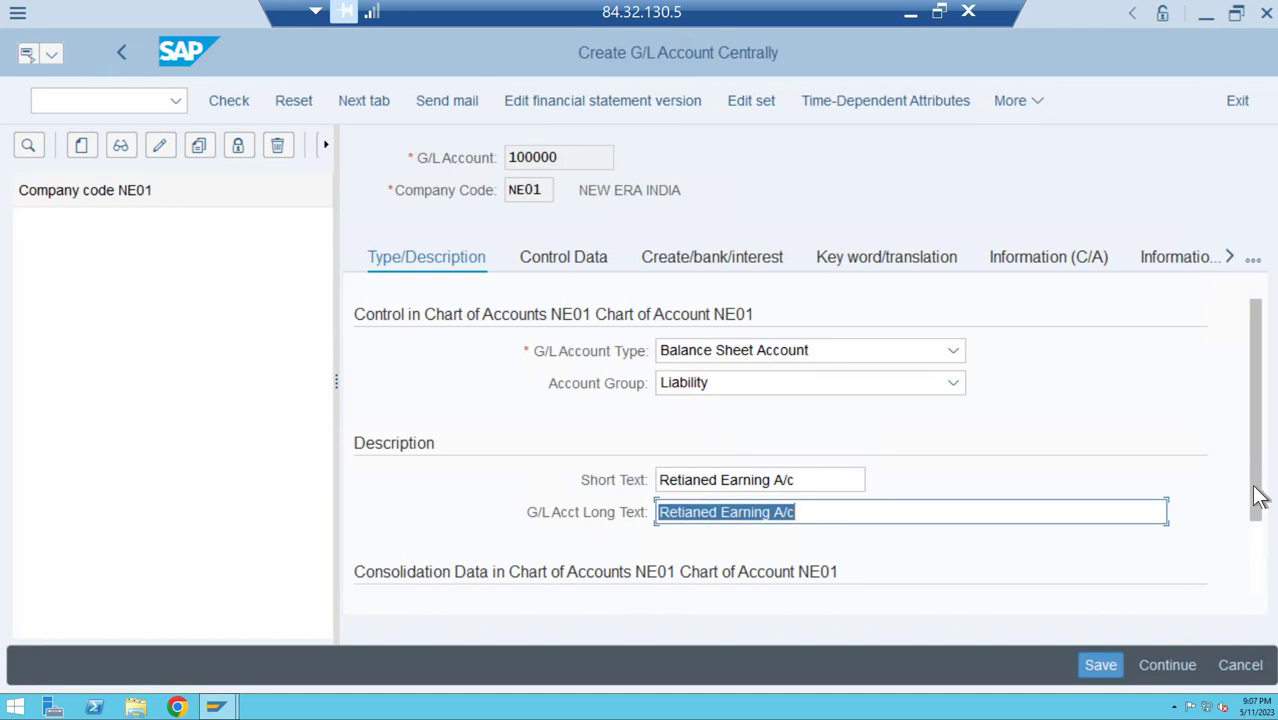
{"action": "scroll", "coordinate": [1268, 550], "scroll_direction": "down", "scroll_amount": 2}
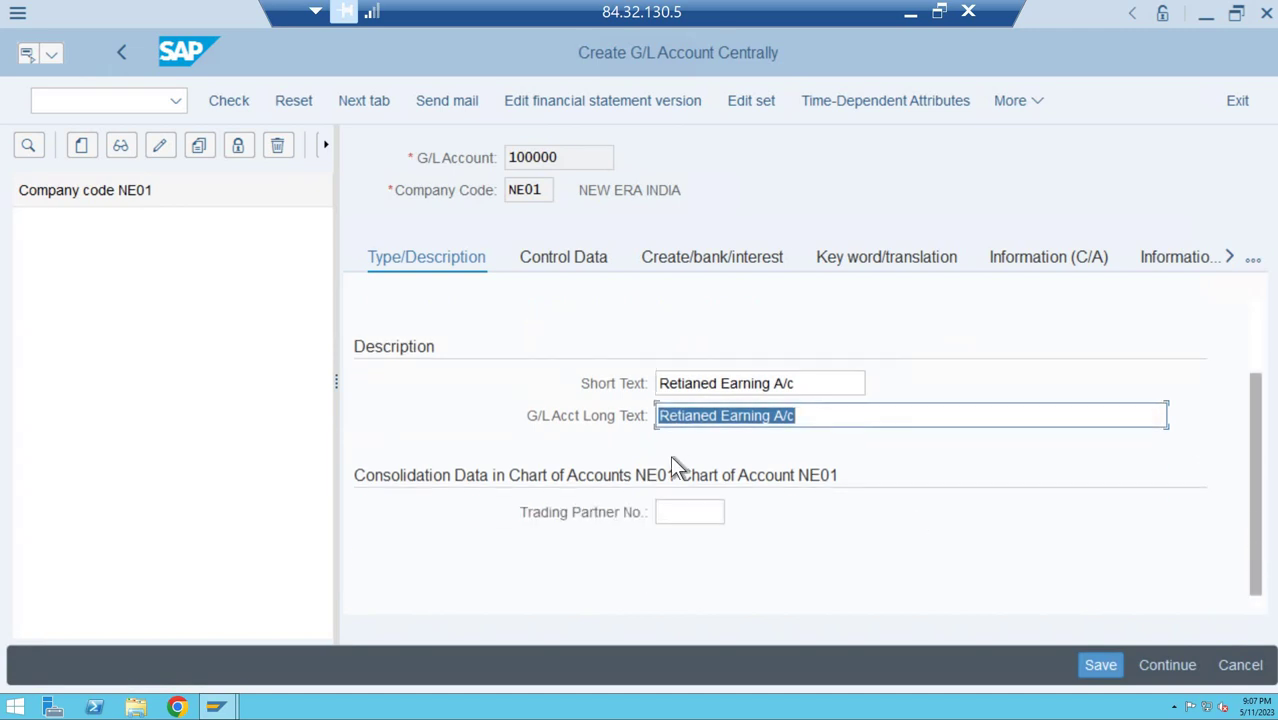
{"action": "left_click", "coordinate": [553, 260]}
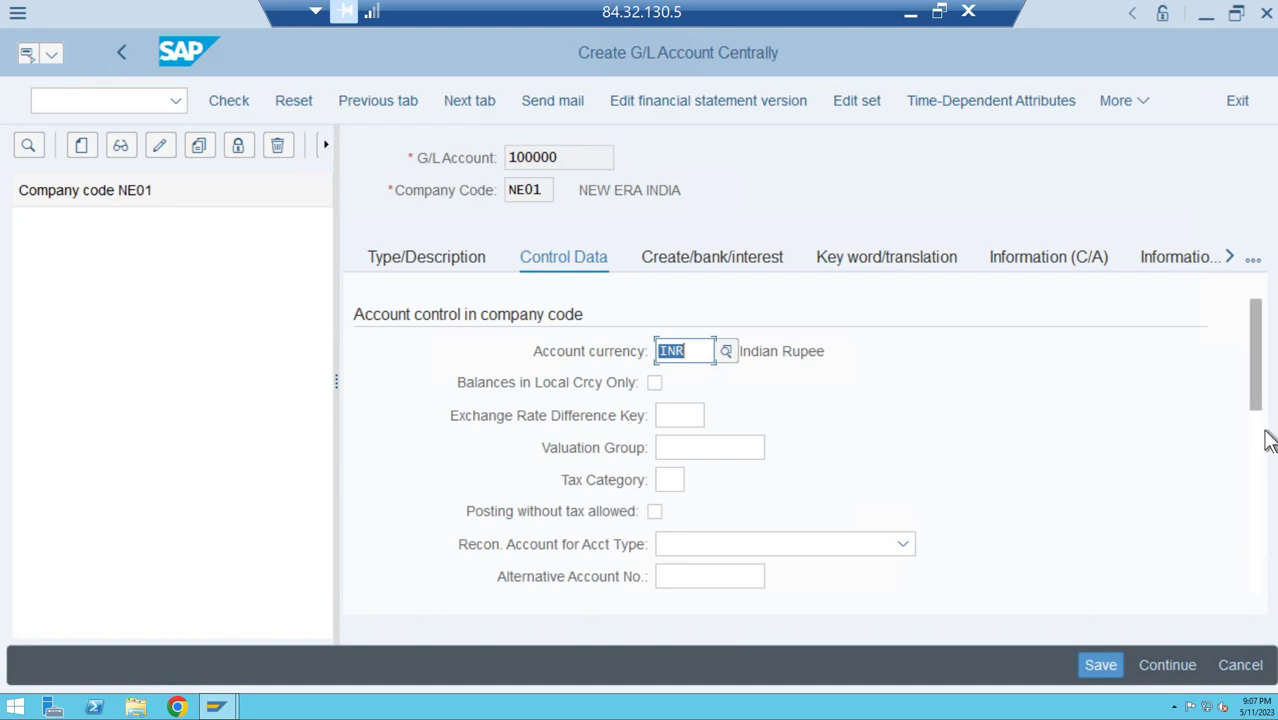
{"action": "scroll", "coordinate": [1266, 445], "scroll_direction": "down", "scroll_amount": 1}
{"action": "scroll", "coordinate": [1268, 452], "scroll_direction": "down", "scroll_amount": 1}
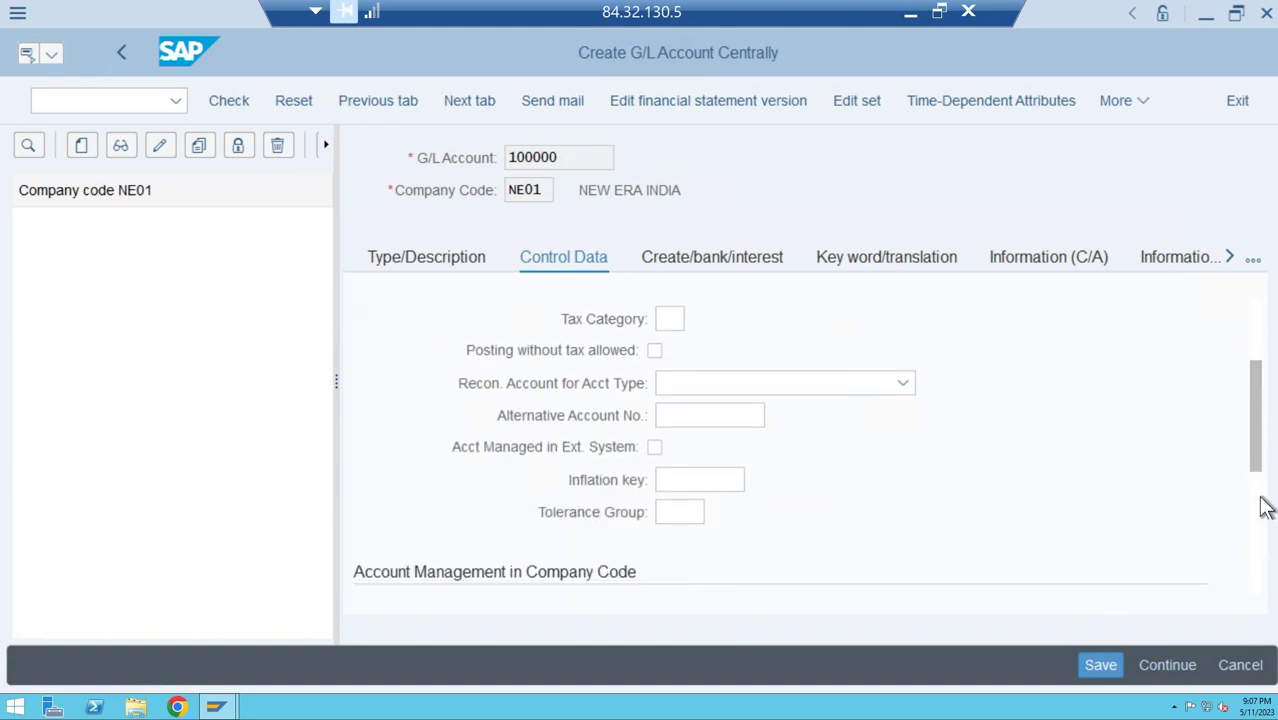
{"action": "scroll", "coordinate": [773, 334], "scroll_direction": "down", "scroll_amount": 2}
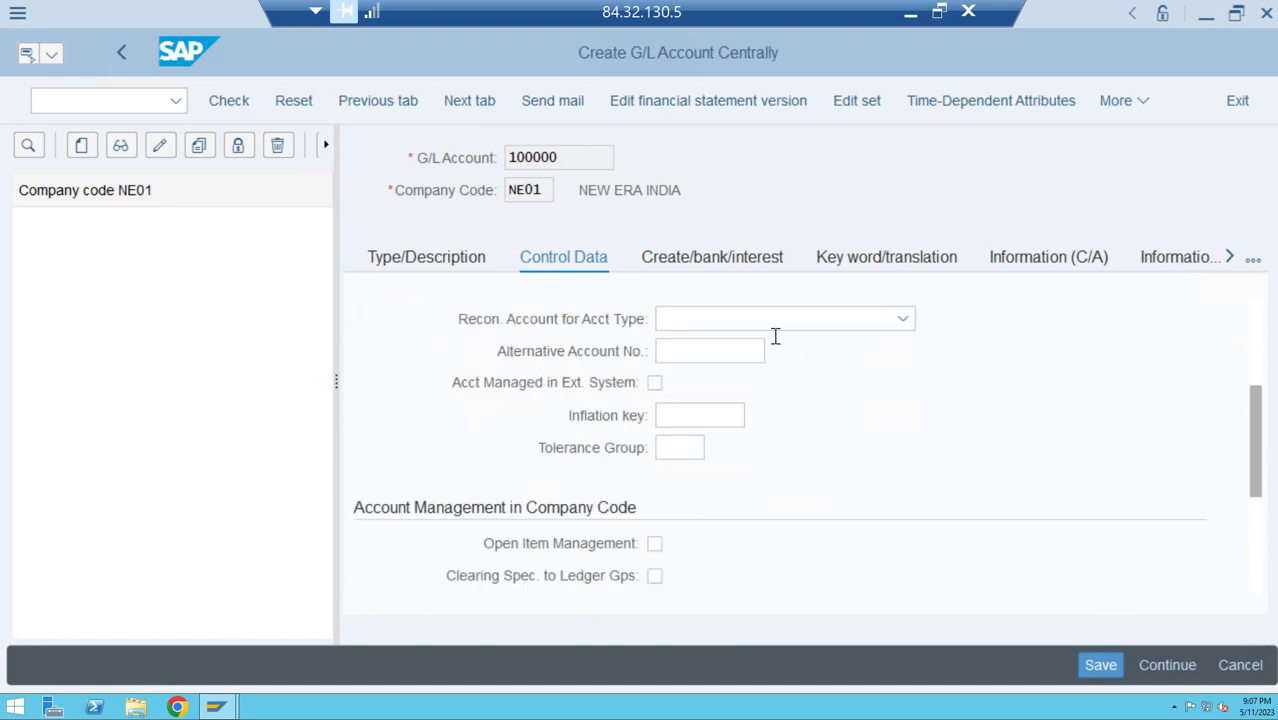
{"action": "left_click", "coordinate": [693, 262]}
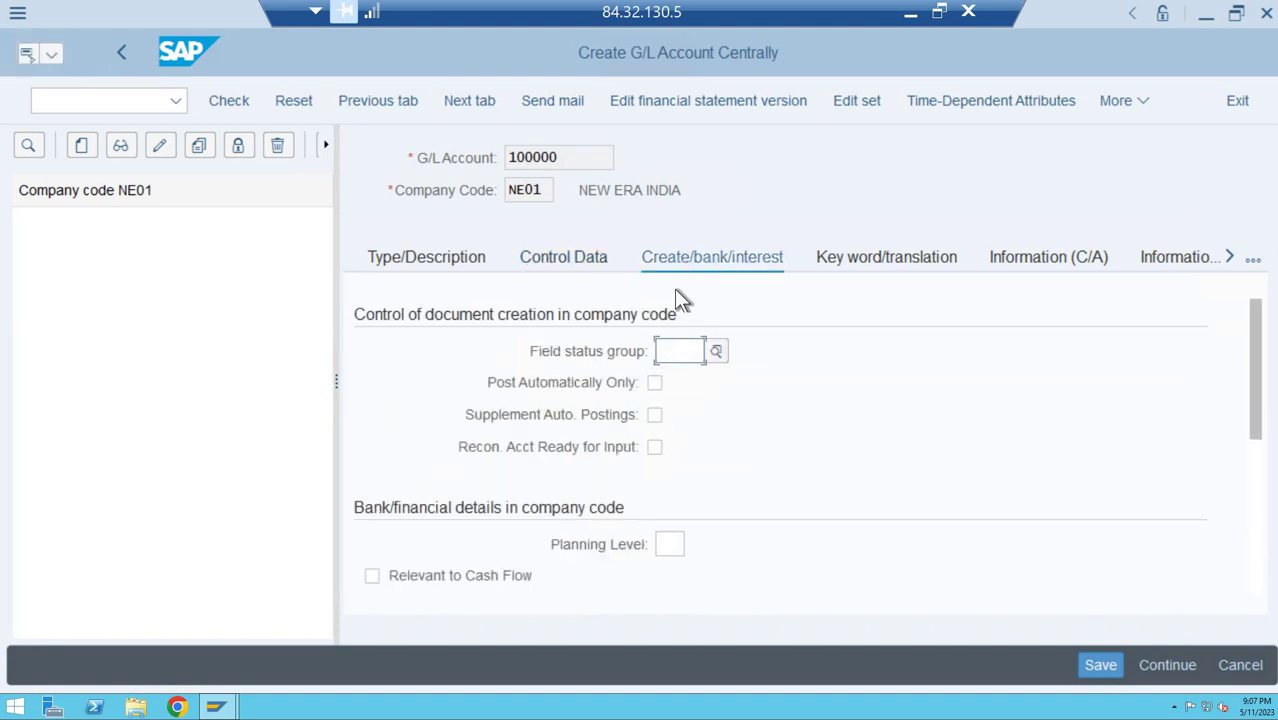
{"action": "left_click", "coordinate": [718, 351]}
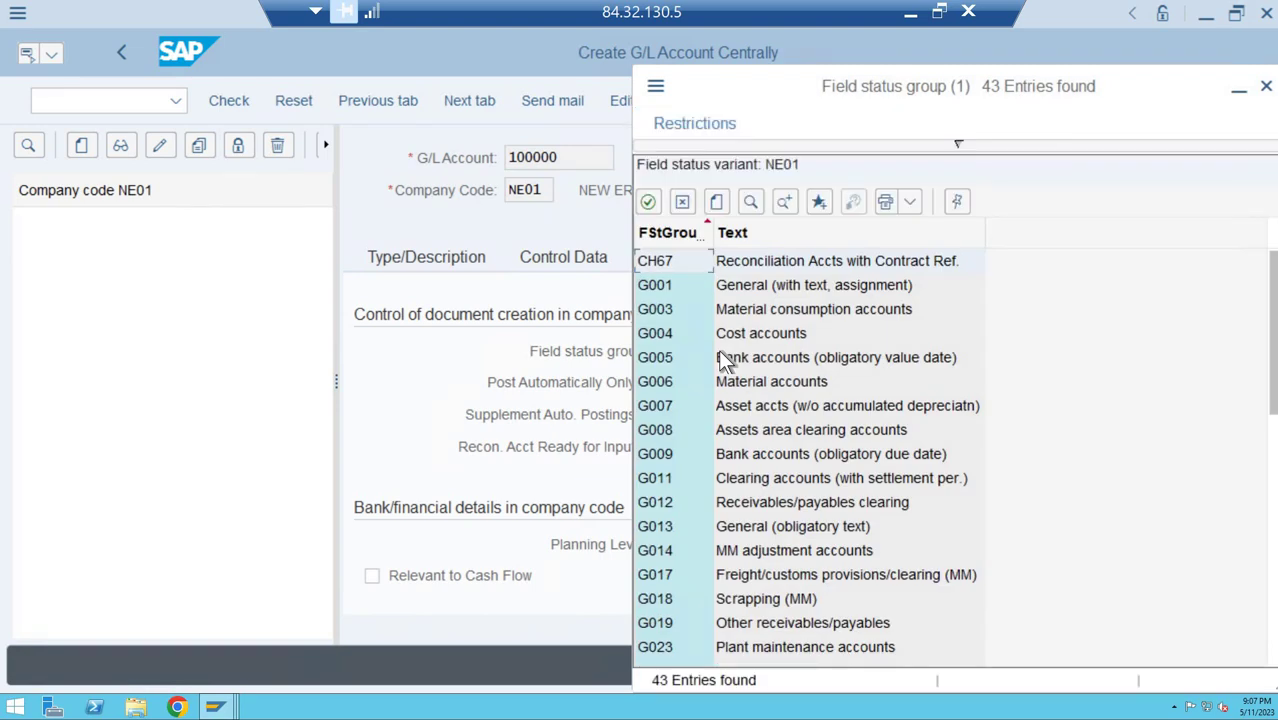
{"action": "key", "text": "Down"}
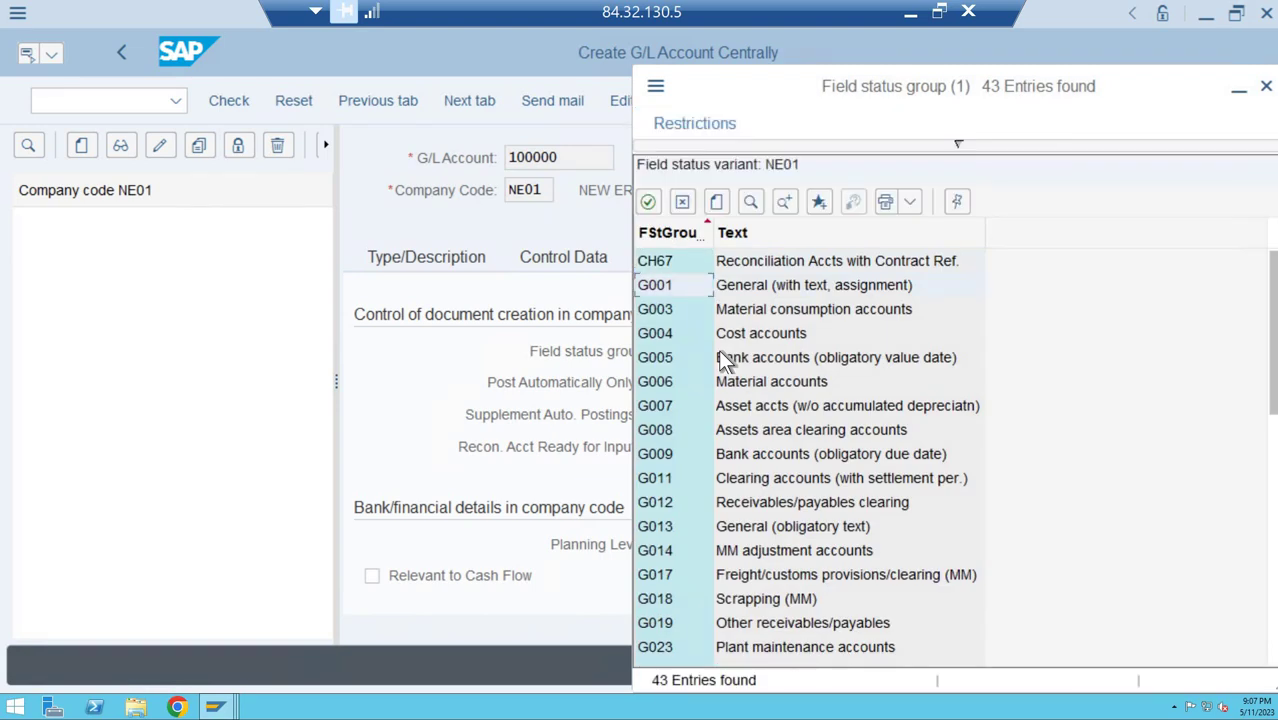
{"action": "key", "text": "Return"}
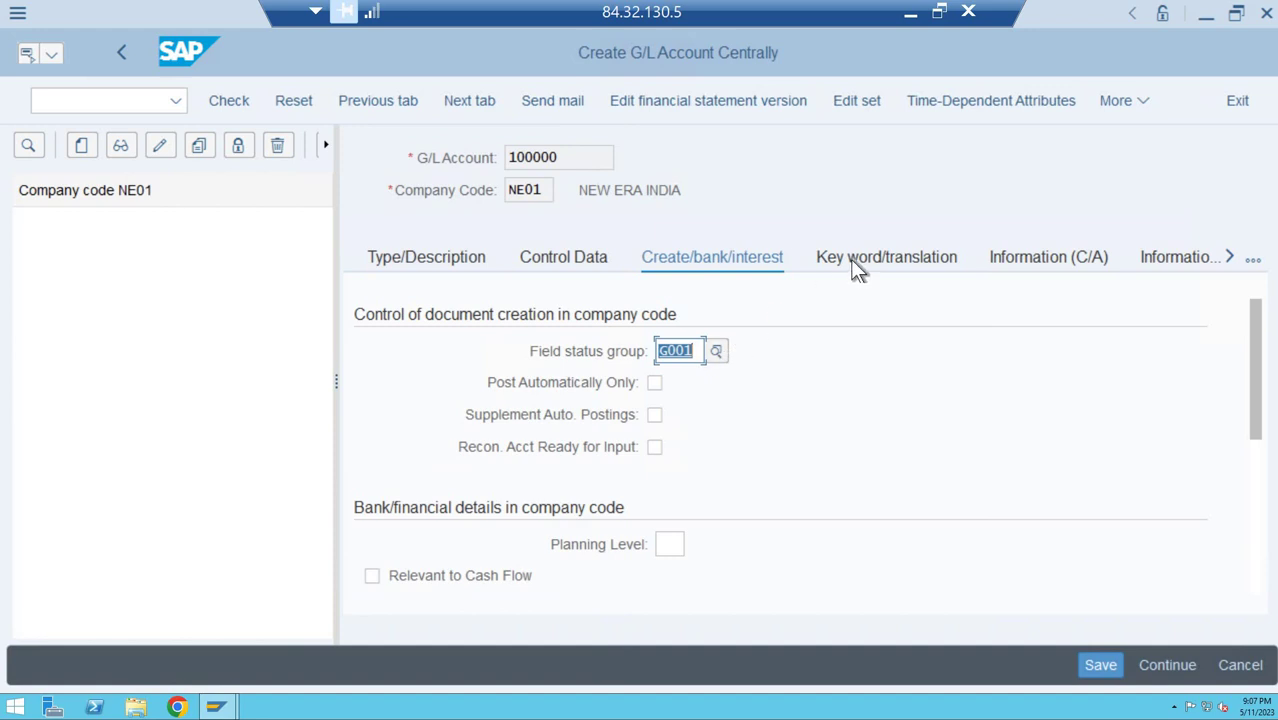
Set the sort key in the account's control data to 001, Posting date.
{"action": "left_click", "coordinate": [564, 268]}
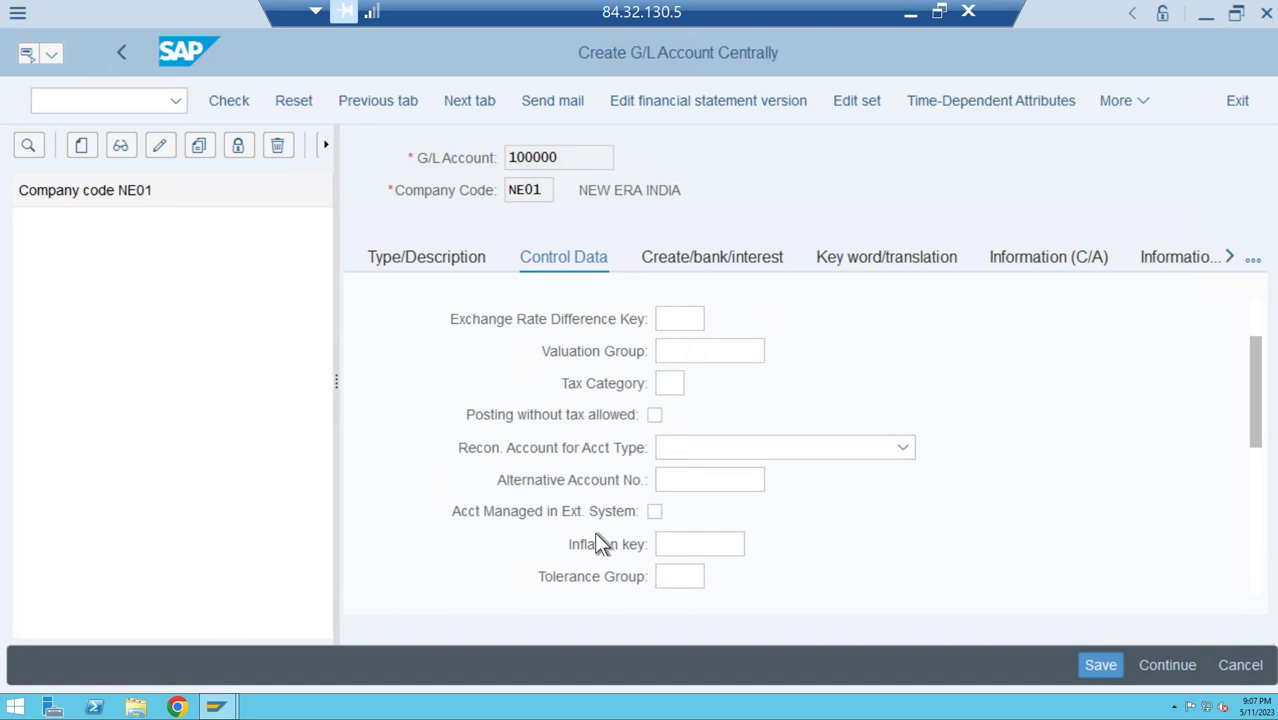
{"action": "scroll", "coordinate": [596, 535], "scroll_direction": "down", "scroll_amount": 3}
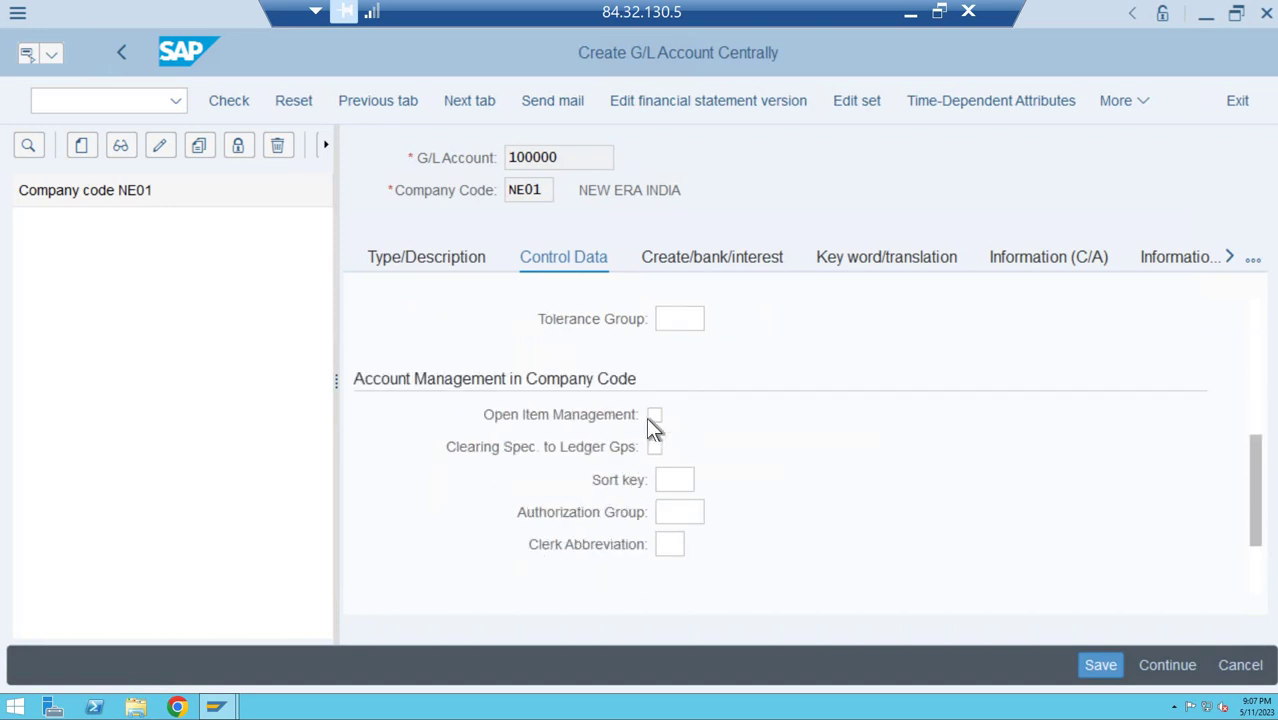
{"action": "left_click", "coordinate": [678, 484]}
{"action": "left_click", "coordinate": [706, 481]}
{"action": "key", "text": "Down"}
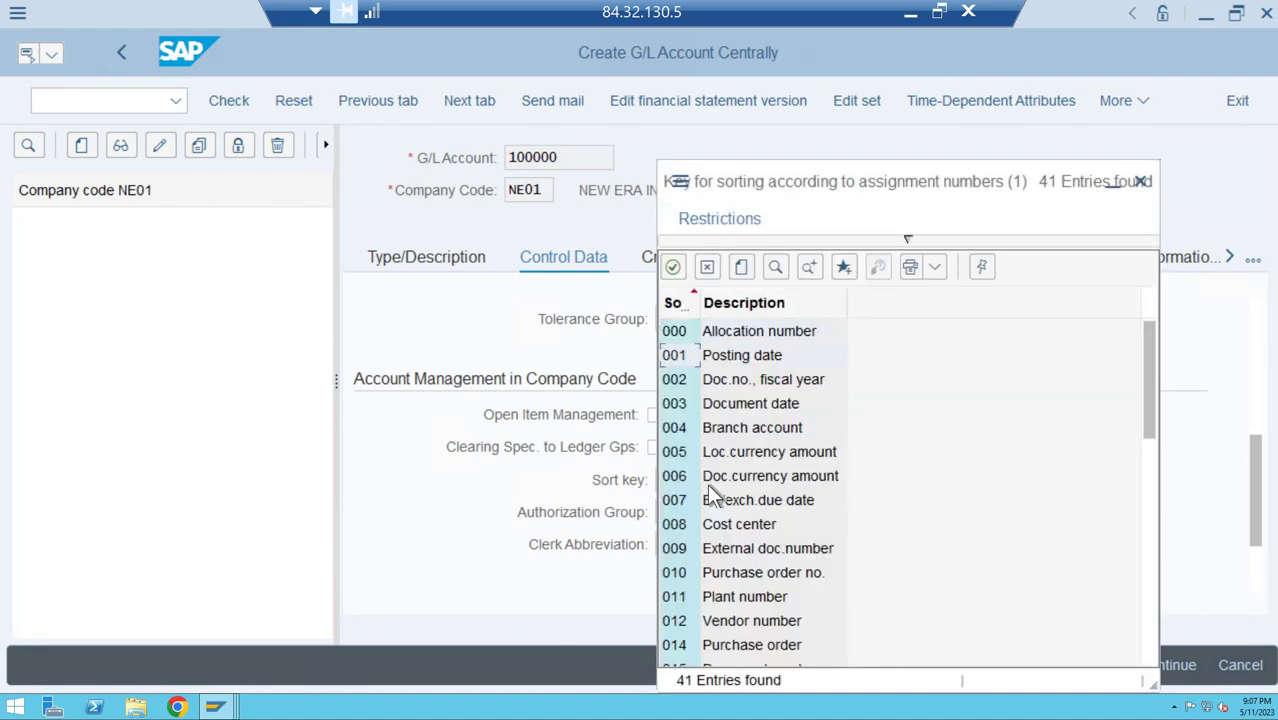
{"action": "key", "text": "Return"}
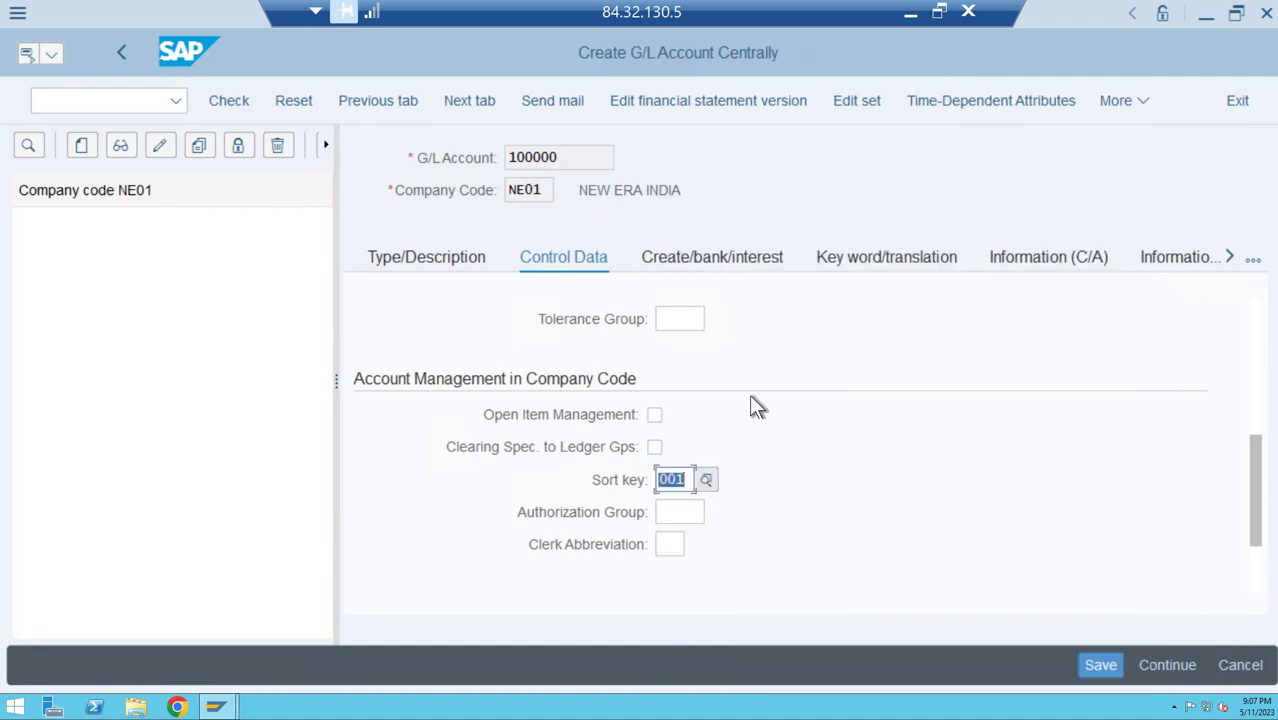
Add the English keyword "deep" to the account's keywords in chart of accounts NE01.
{"action": "left_click", "coordinate": [850, 261]}
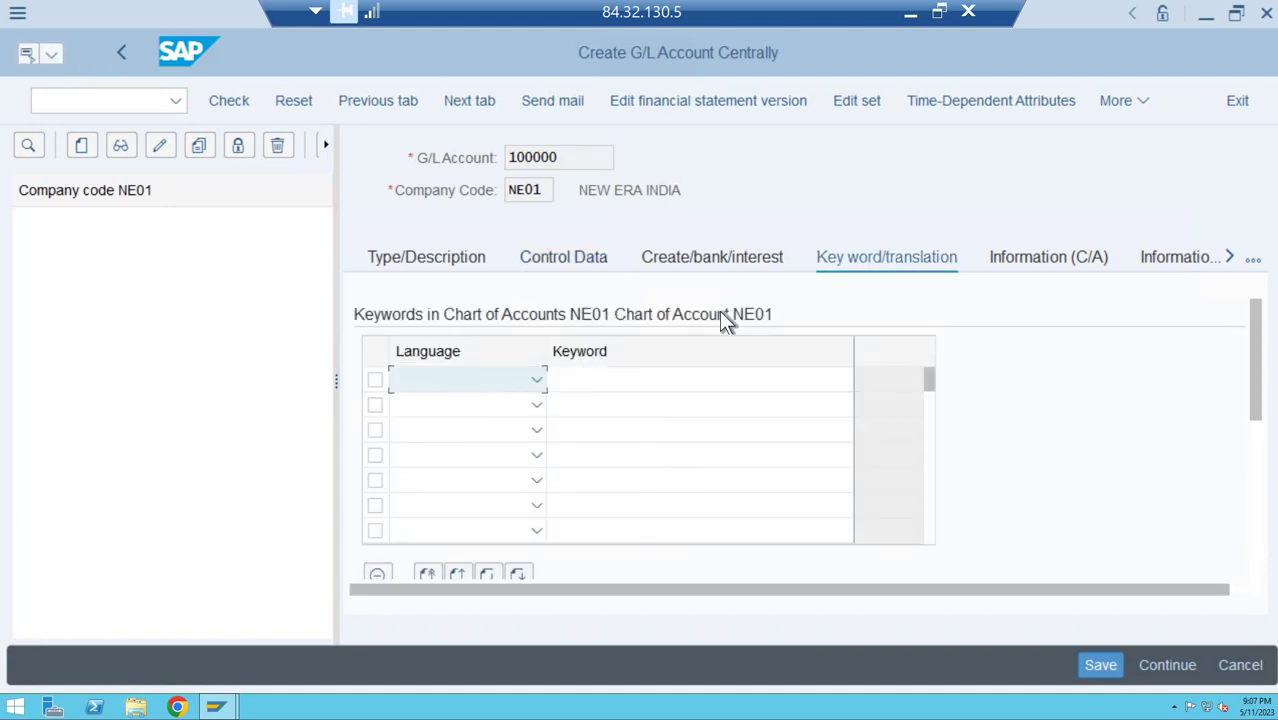
{"action": "type", "text": "English"}
{"action": "key", "text": "Tab"}
{"action": "type", "text": "deep"}
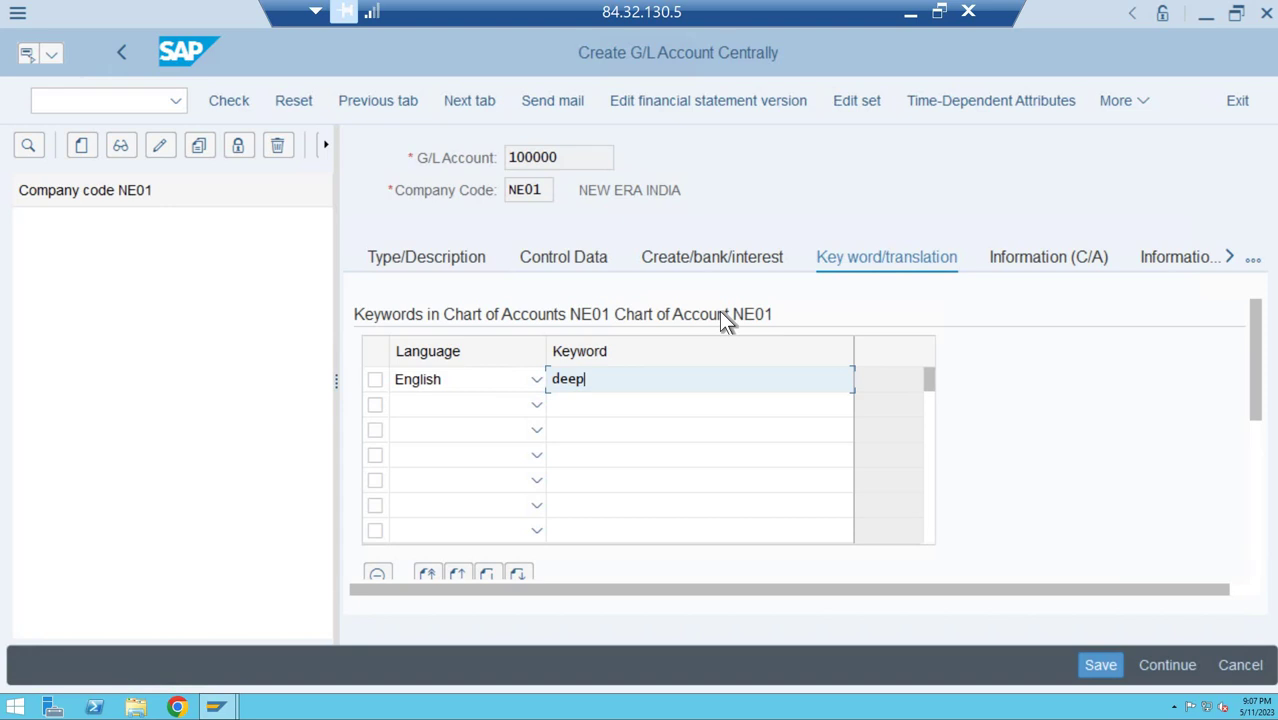
{"action": "key", "text": "Return"}
Check the account's chart of accounts and company code information, and save G/L account 100000.
{"action": "left_click", "coordinate": [1084, 262]}
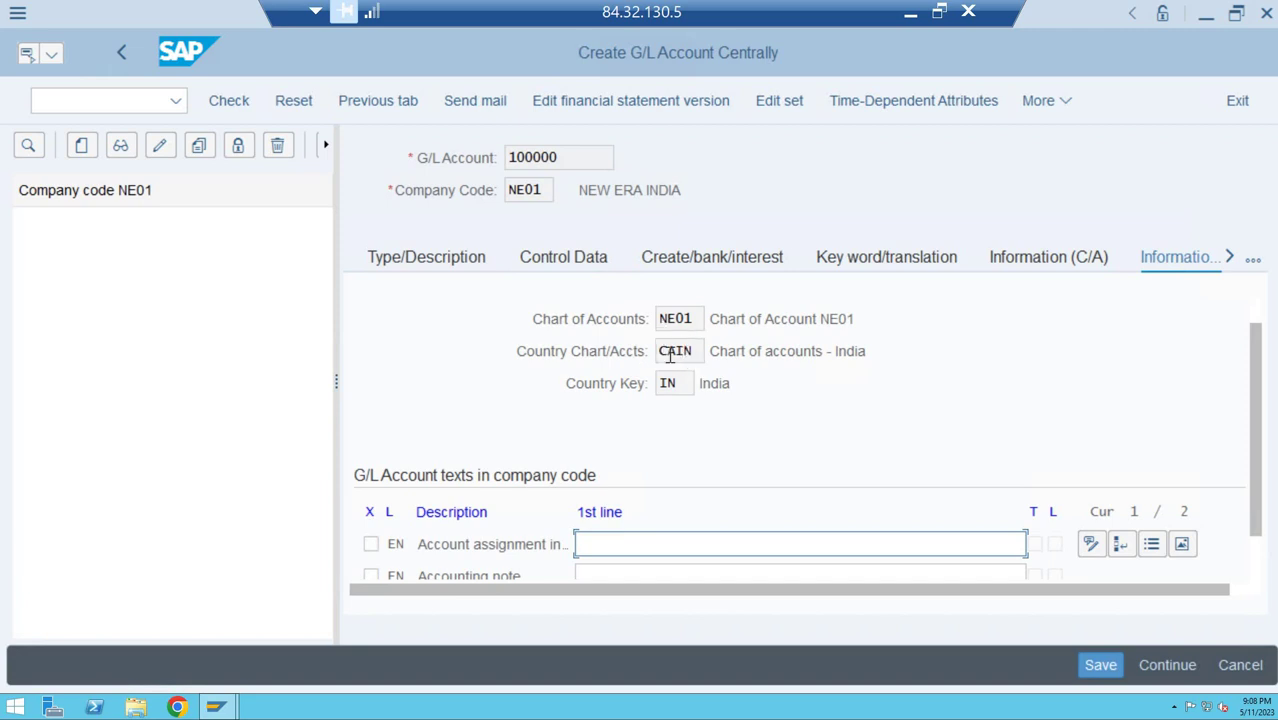
{"action": "left_click", "coordinate": [697, 544]}
{"action": "key", "text": "Return"}
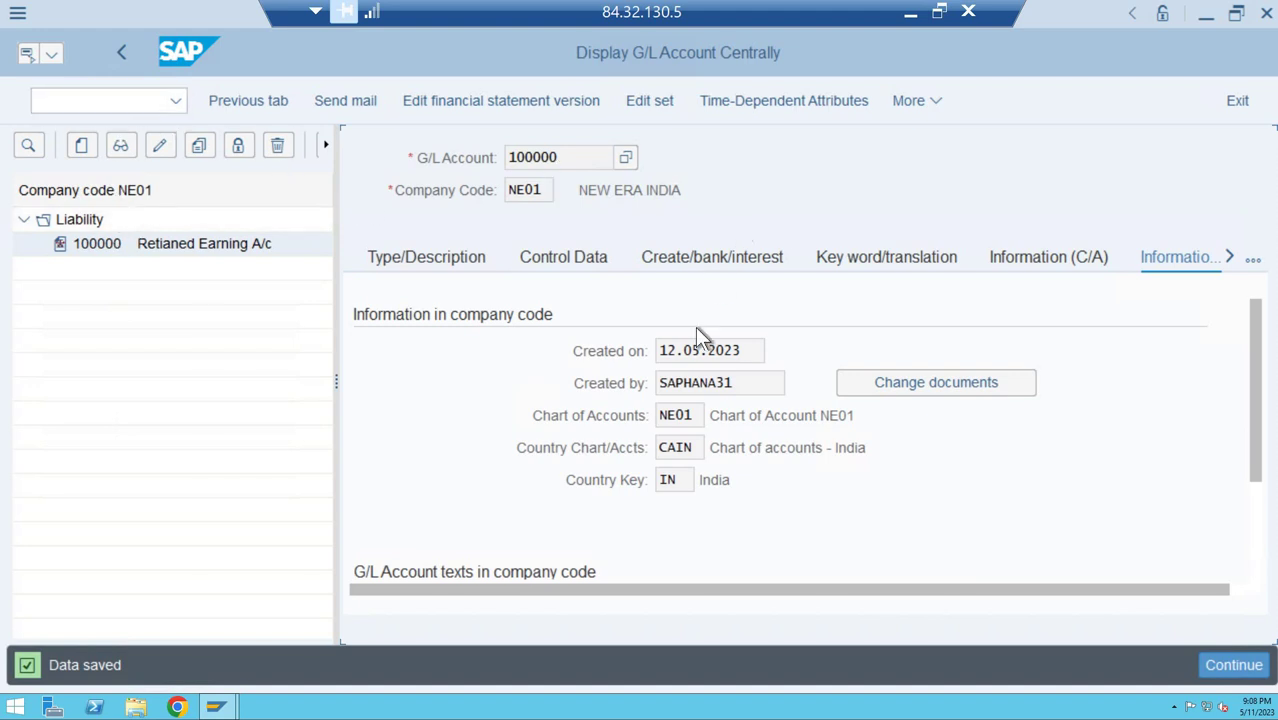
Log off from SAP with the command /nex and disconnect the remote desktop session.
{"action": "left_click", "coordinate": [147, 105]}
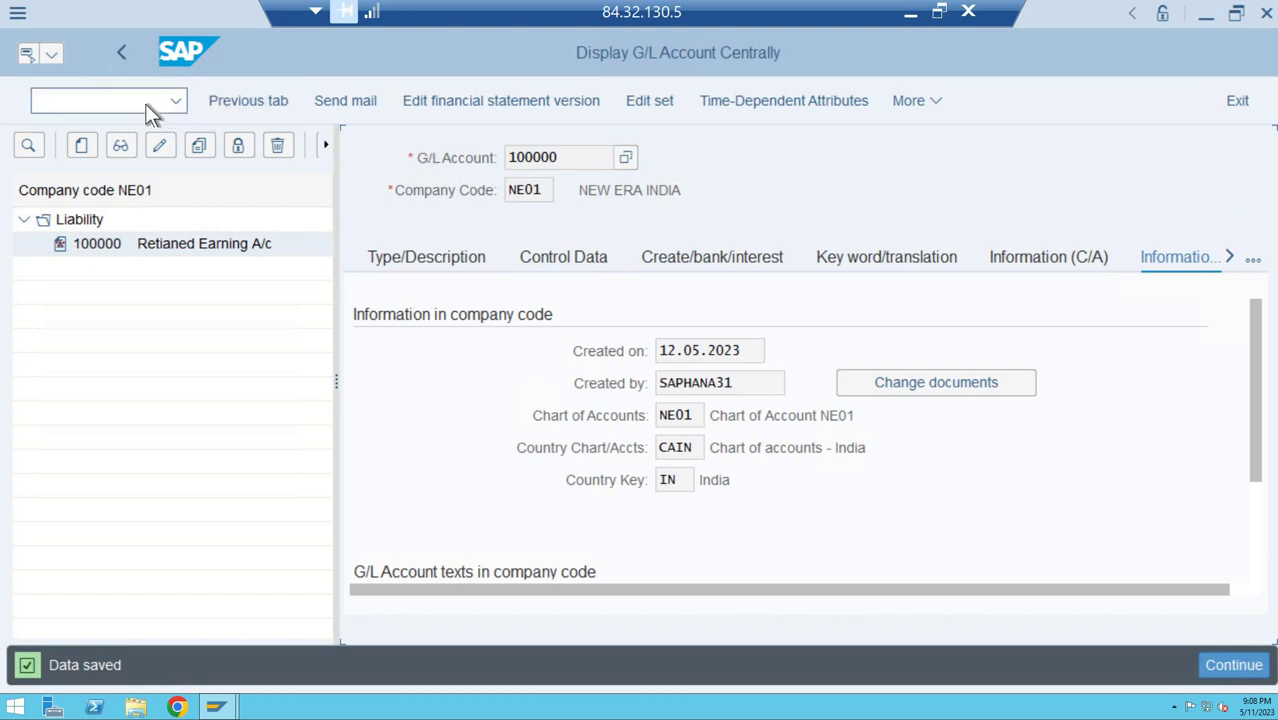
{"action": "type", "text": "/nex"}
{"action": "key", "text": "Return"}
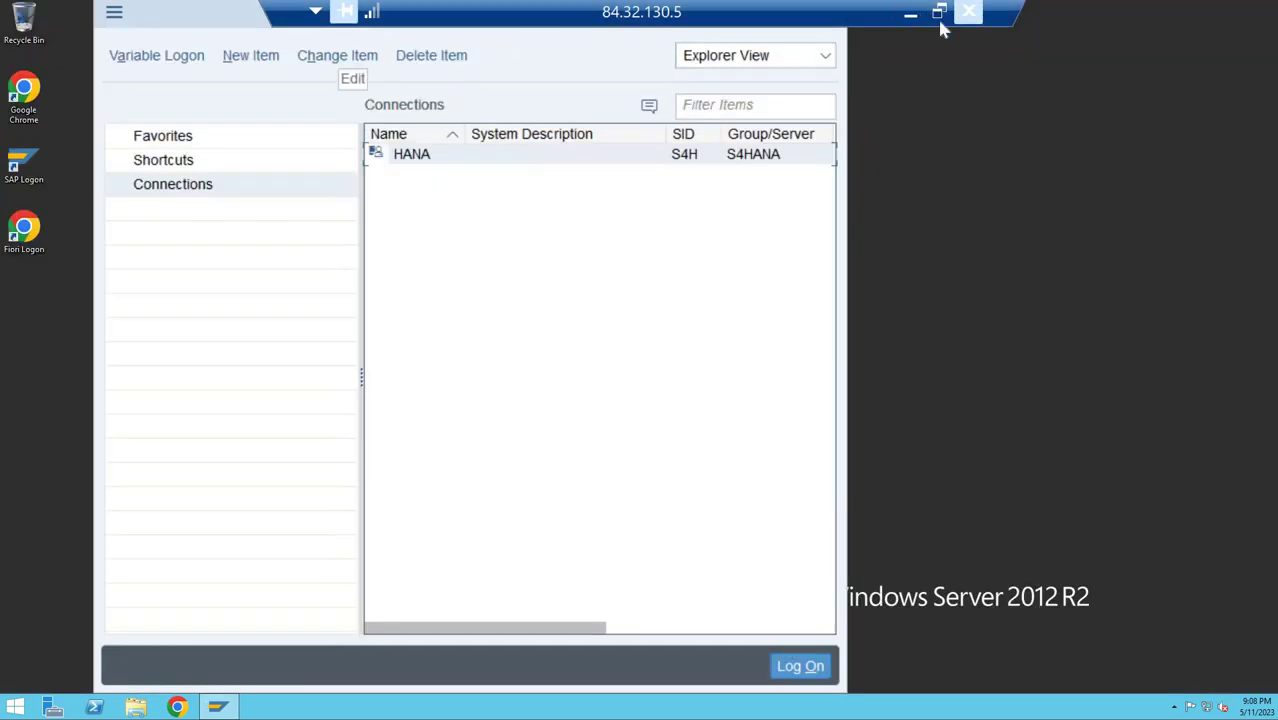
{"action": "left_click", "coordinate": [968, 12]}
{"action": "left_click", "coordinate": [710, 393]}
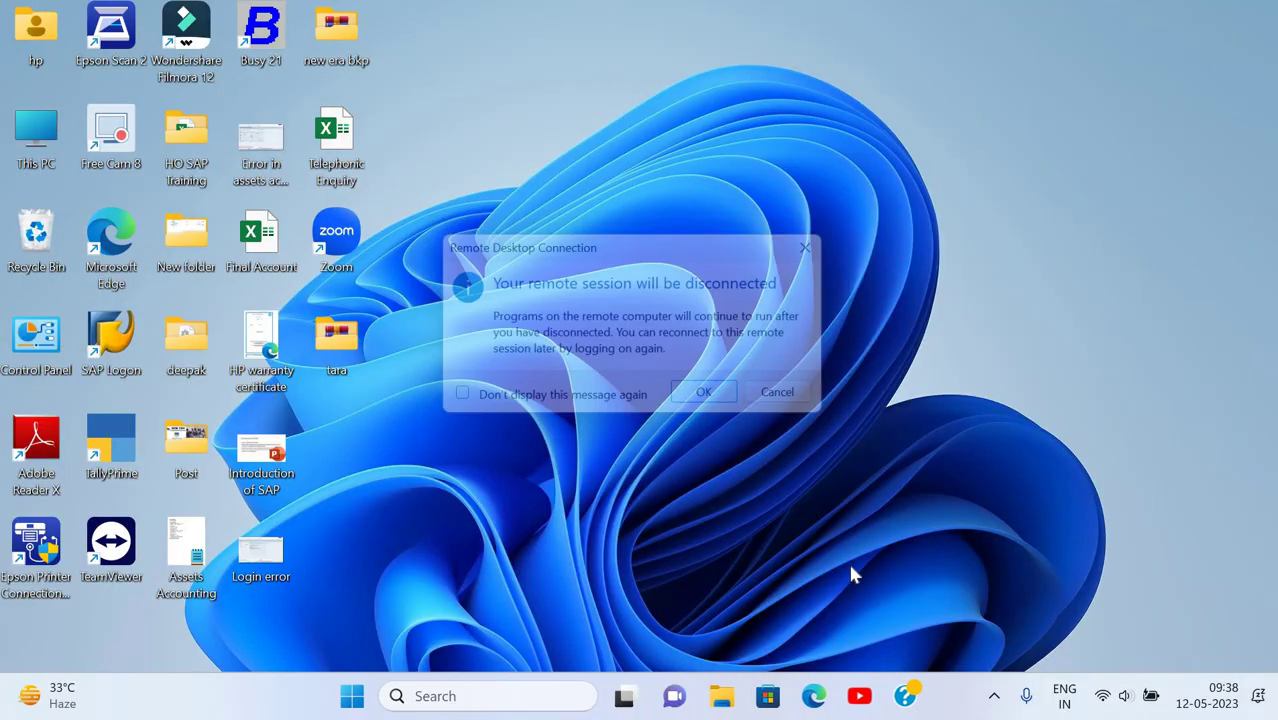